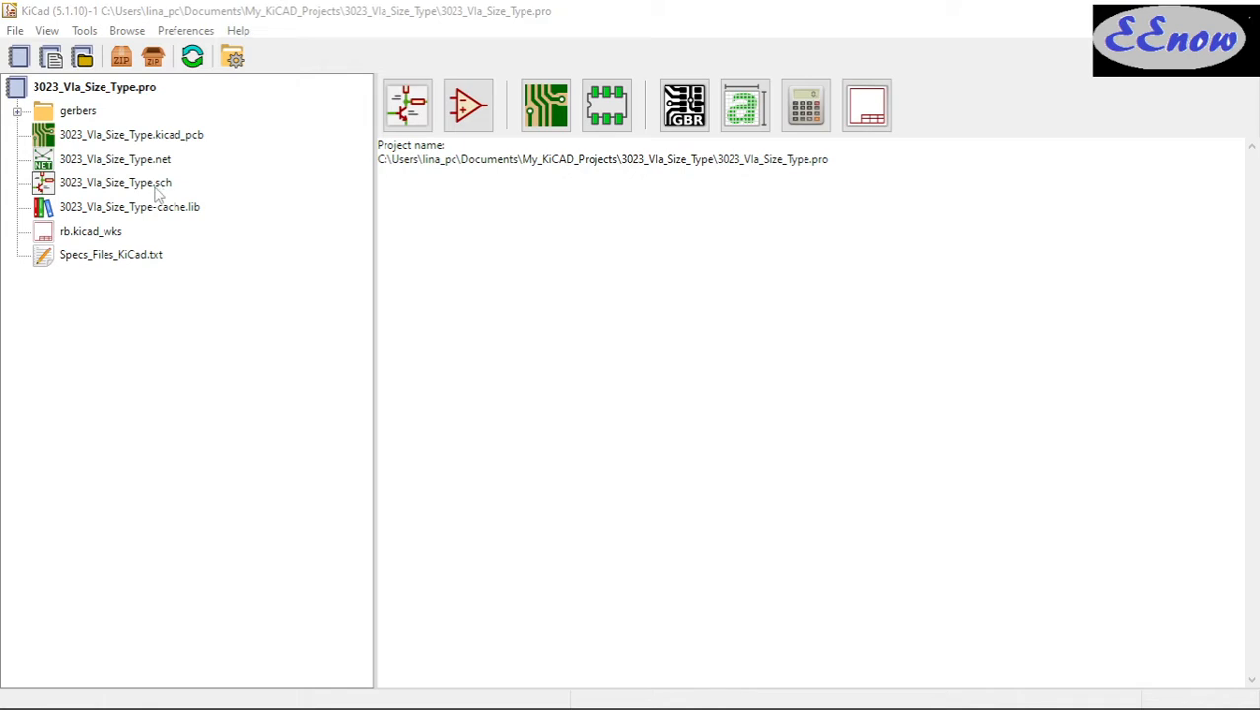
Open the schematic 3023_VIa_Size_Type.sch and bring IC101 into close view
{"action": "double_click", "coordinate": [155, 189]}
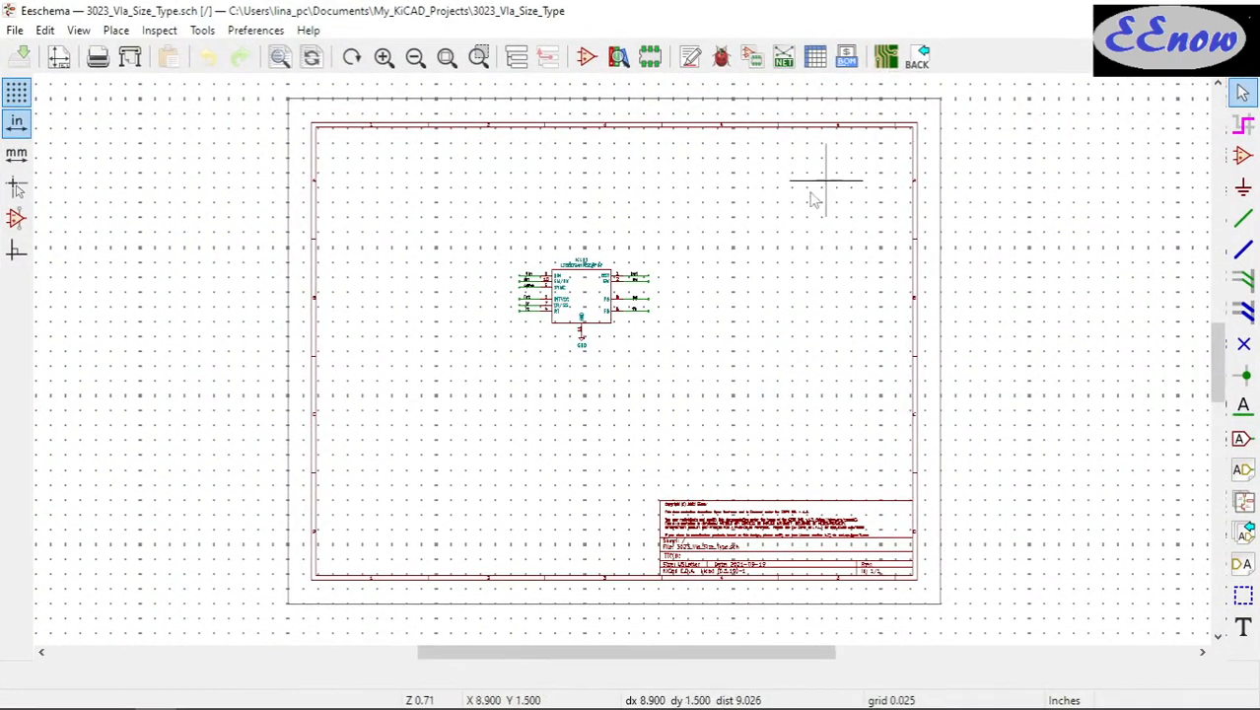
{"action": "scroll", "coordinate": [586, 286], "scroll_direction": "up", "scroll_amount": 3}
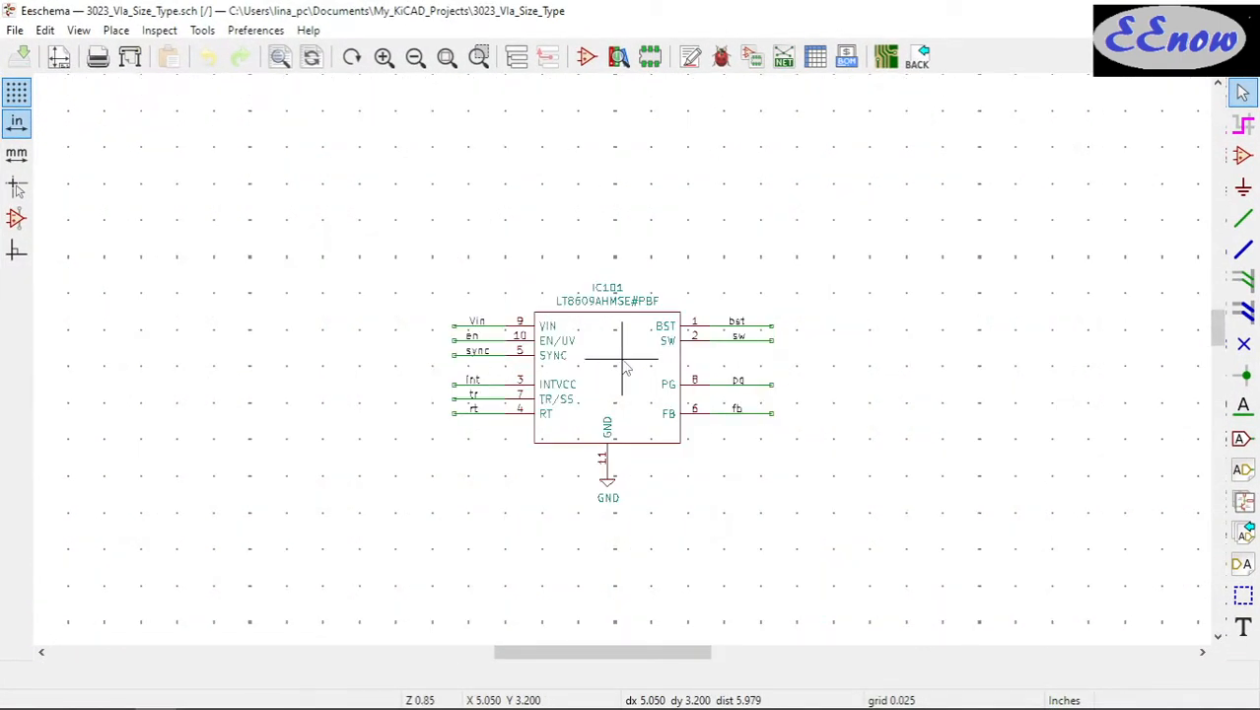
{"action": "scroll", "coordinate": [624, 367], "scroll_direction": "down", "scroll_amount": 3}
{"action": "scroll", "coordinate": [624, 367], "scroll_direction": "up", "scroll_amount": 3}
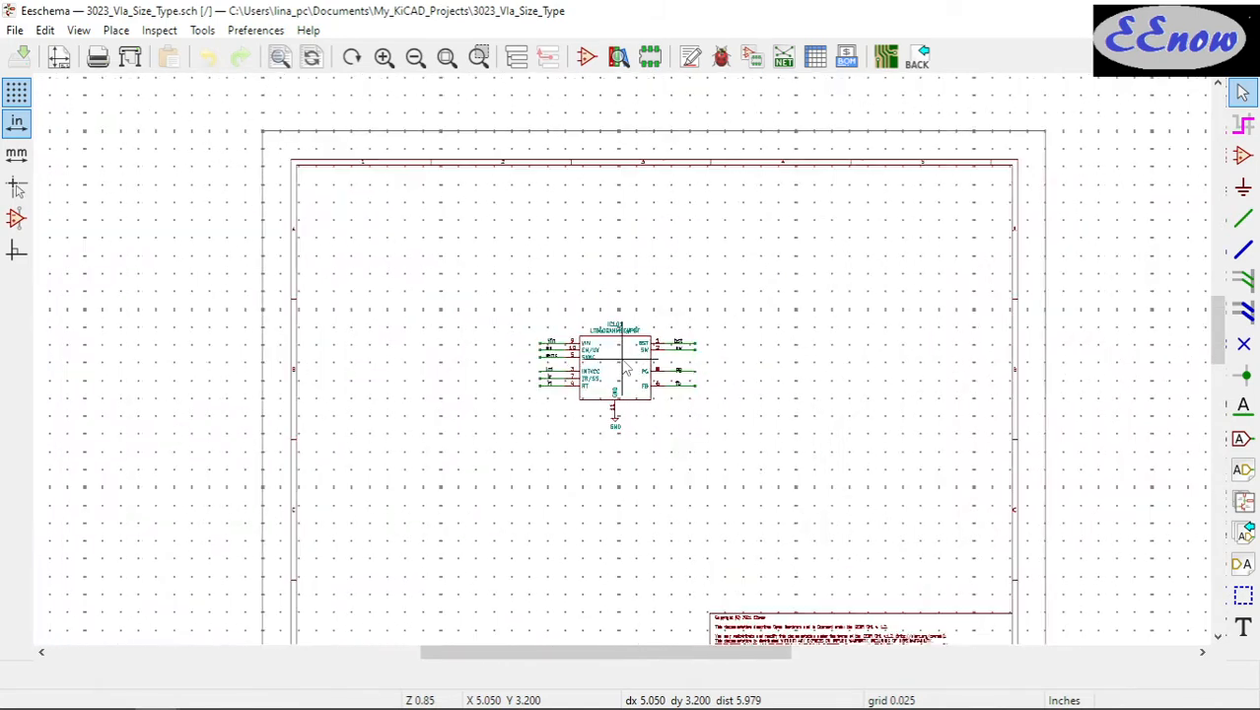
{"action": "scroll", "coordinate": [624, 367], "scroll_direction": "up", "scroll_amount": 1}
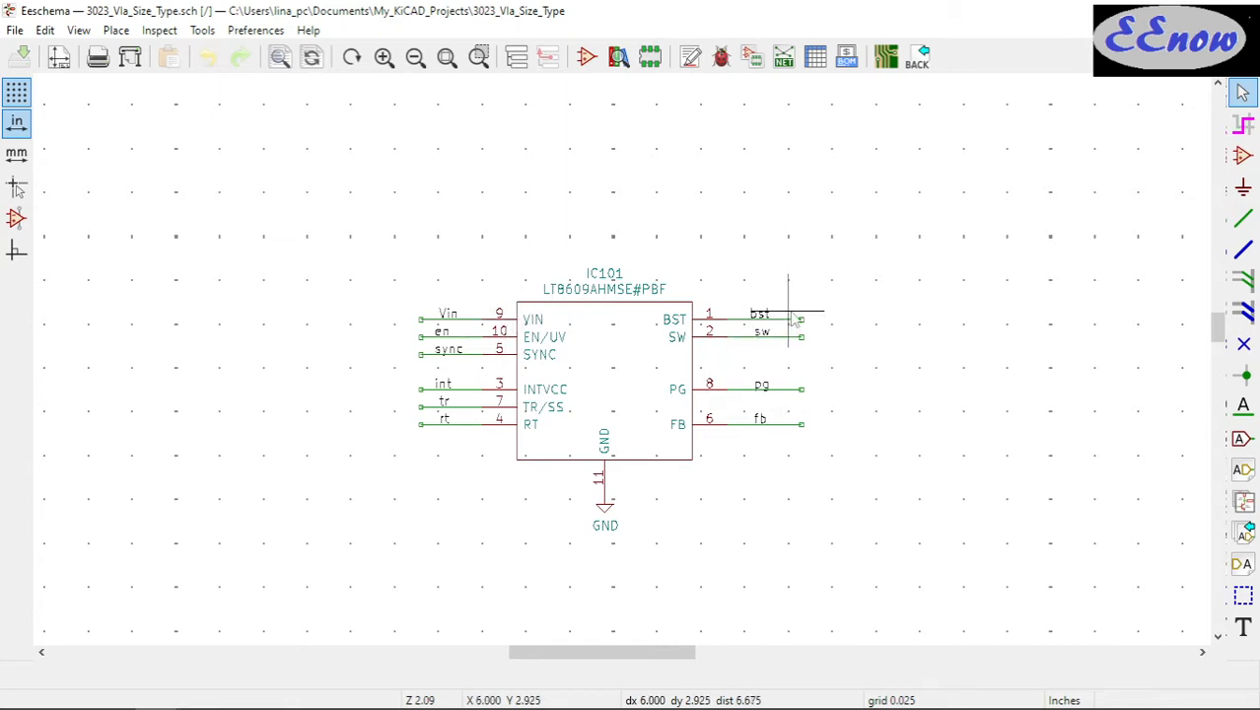
Generate the Pcbnew netlist in default format and save it as 3023_VIa_Size_Type in the project folder
{"action": "left_click", "coordinate": [783, 59]}
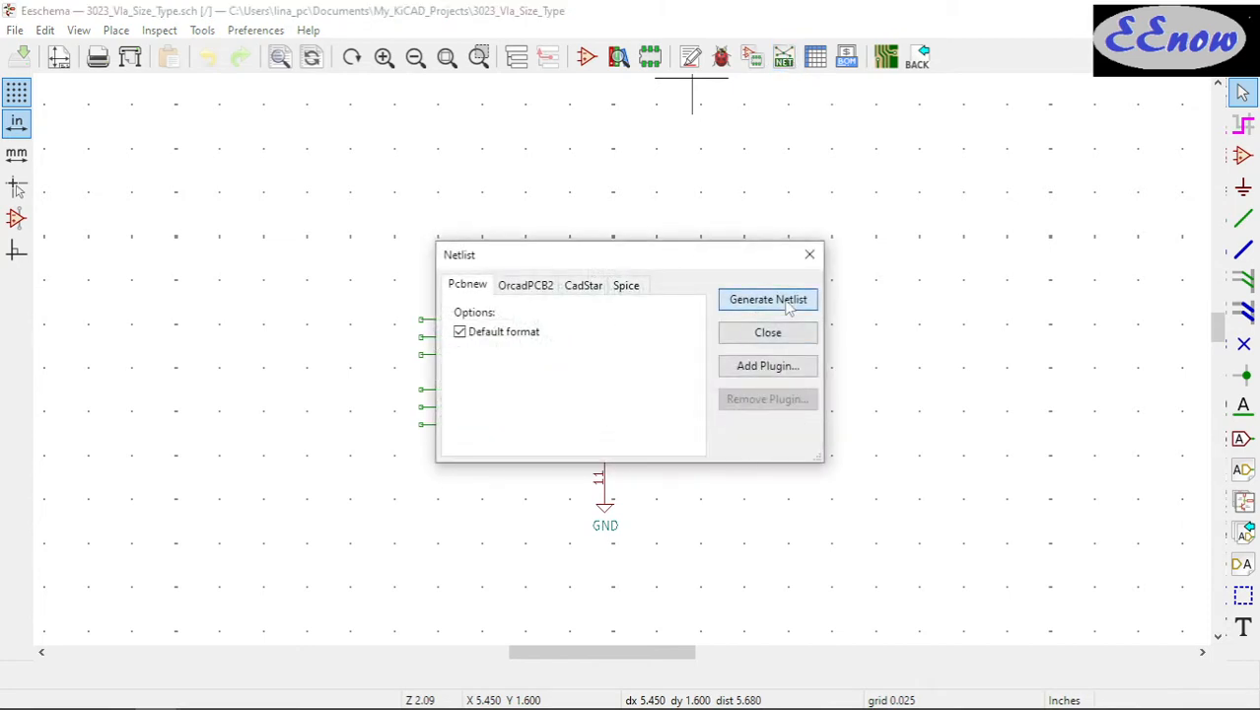
{"action": "left_click", "coordinate": [787, 302]}
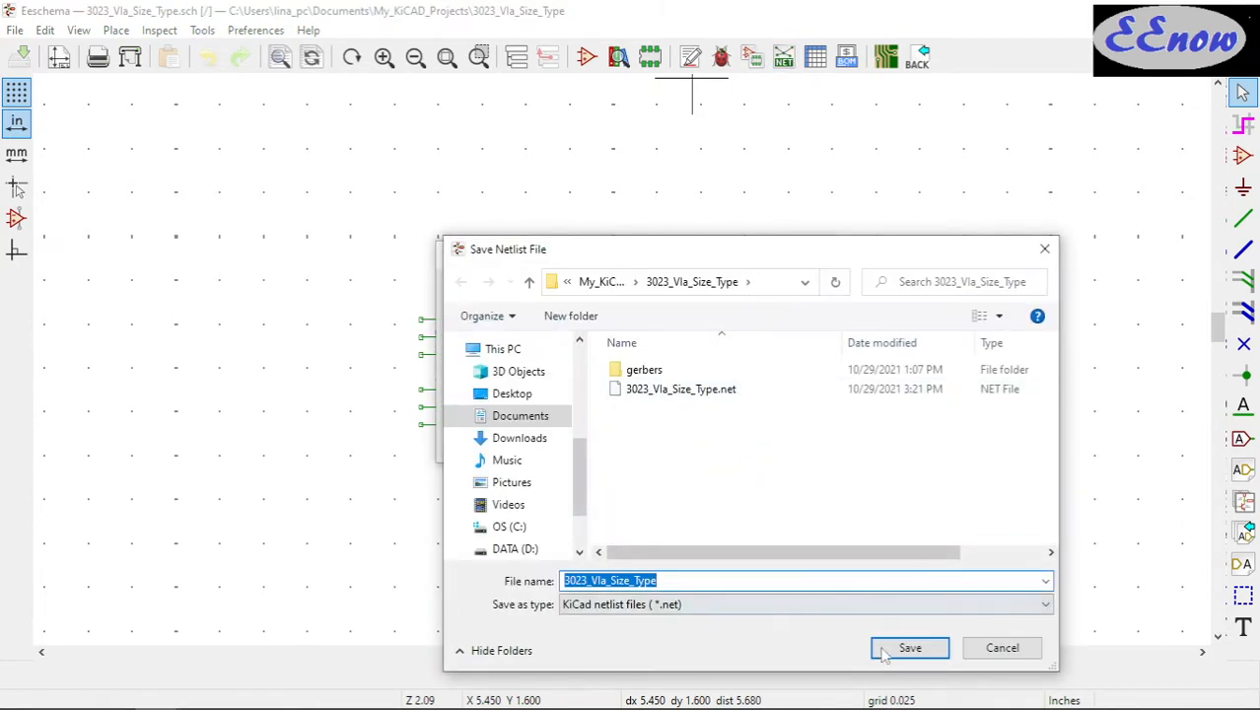
{"action": "left_click", "coordinate": [908, 649]}
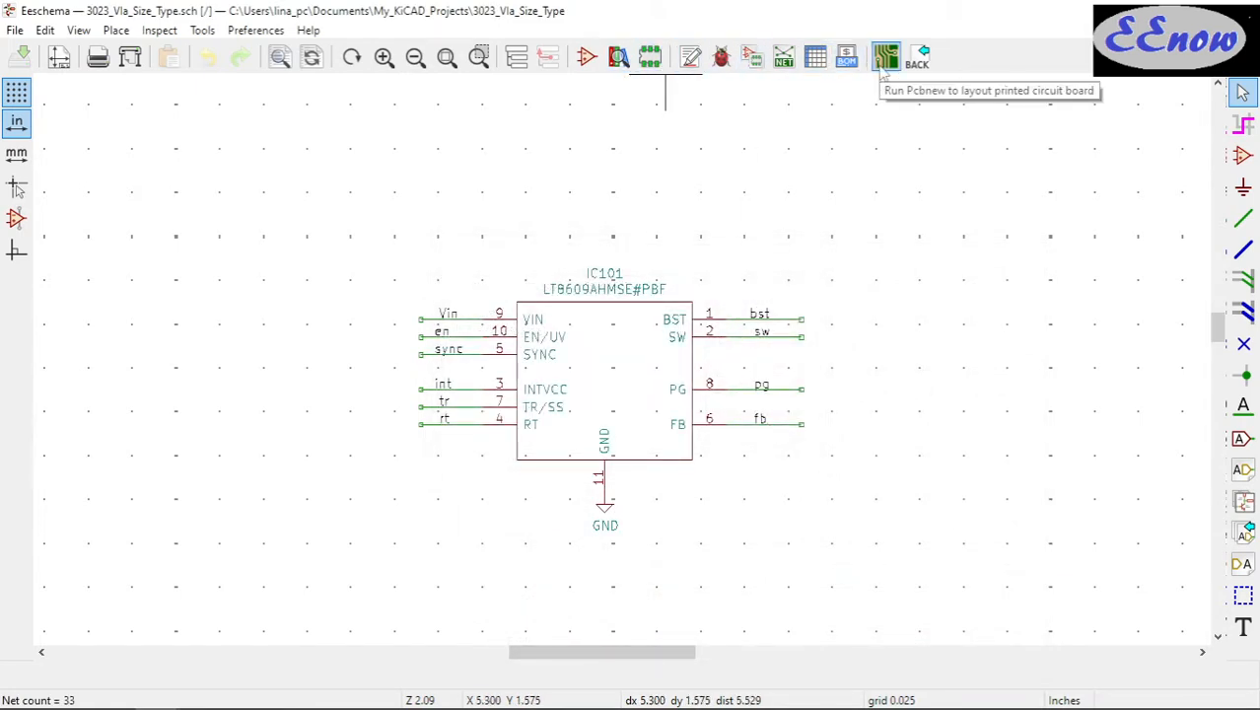
Open the board layout from the schematic and display the copper zones as outlines only
{"action": "left_click", "coordinate": [883, 73]}
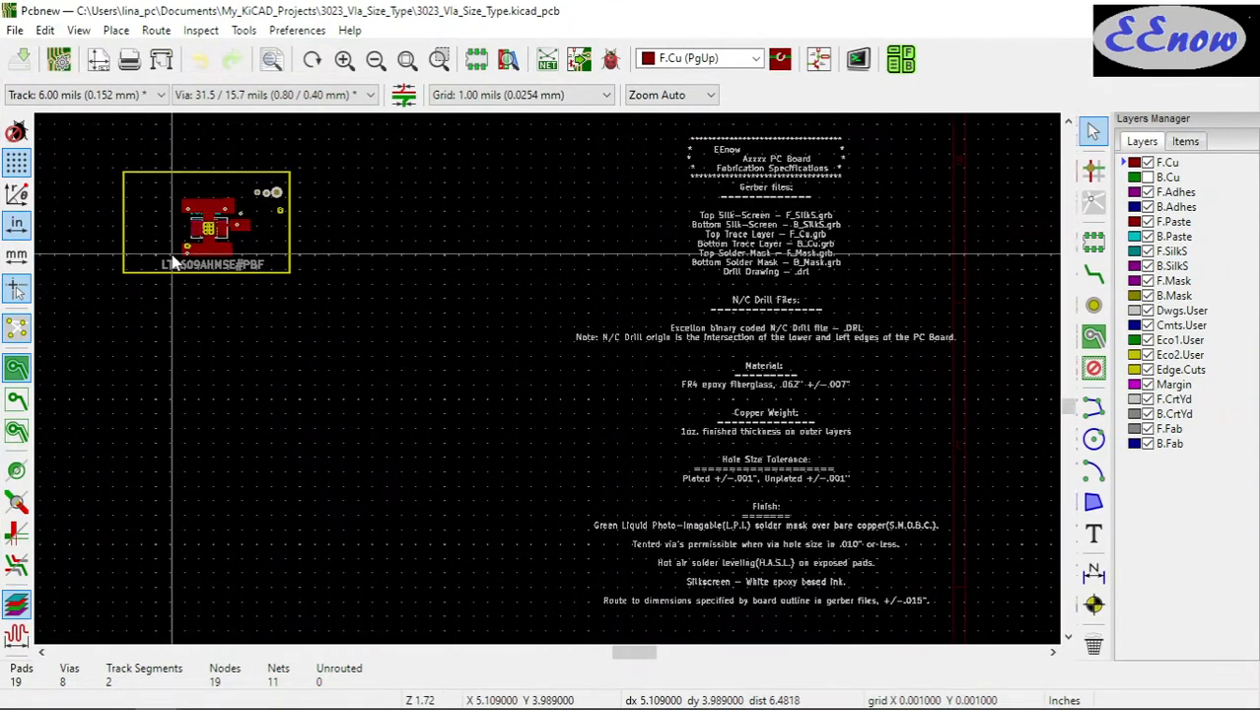
{"action": "scroll", "coordinate": [171, 259], "scroll_direction": "up", "scroll_amount": 1}
{"action": "scroll", "coordinate": [550, 387], "scroll_direction": "up", "scroll_amount": 2}
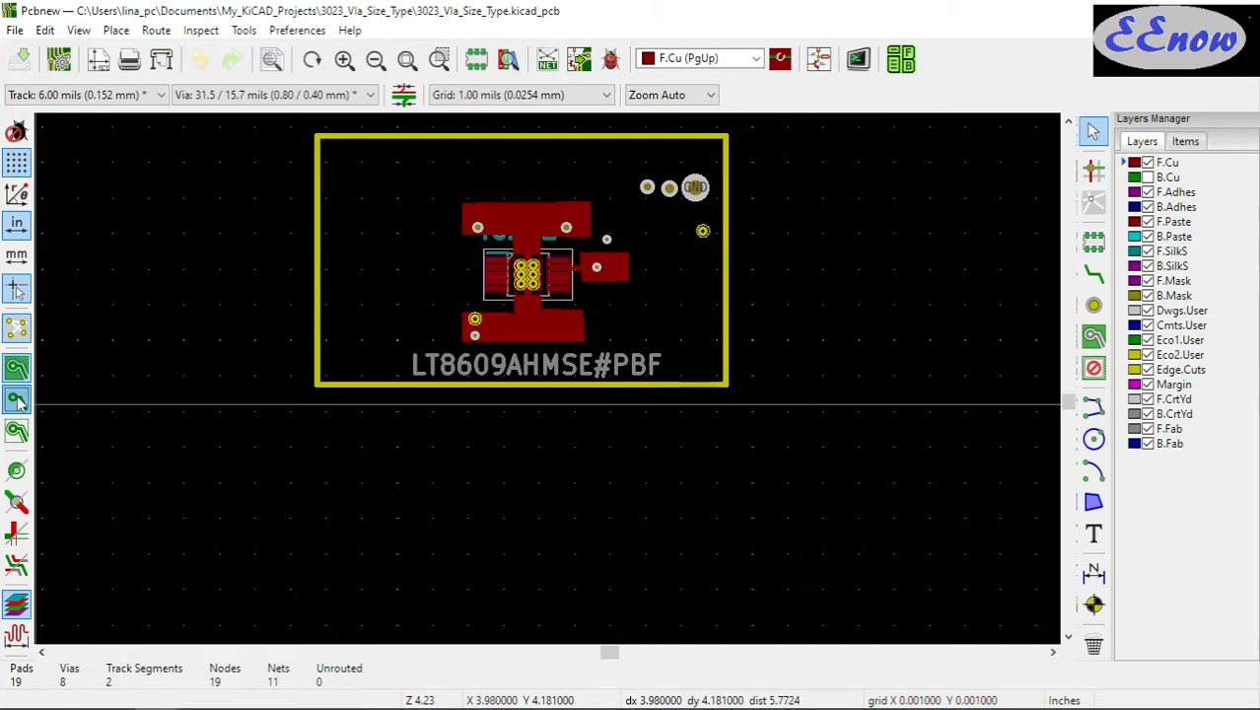
{"action": "scroll", "coordinate": [422, 315], "scroll_direction": "up", "scroll_amount": 1}
{"action": "scroll", "coordinate": [549, 388], "scroll_direction": "up", "scroll_amount": 6}
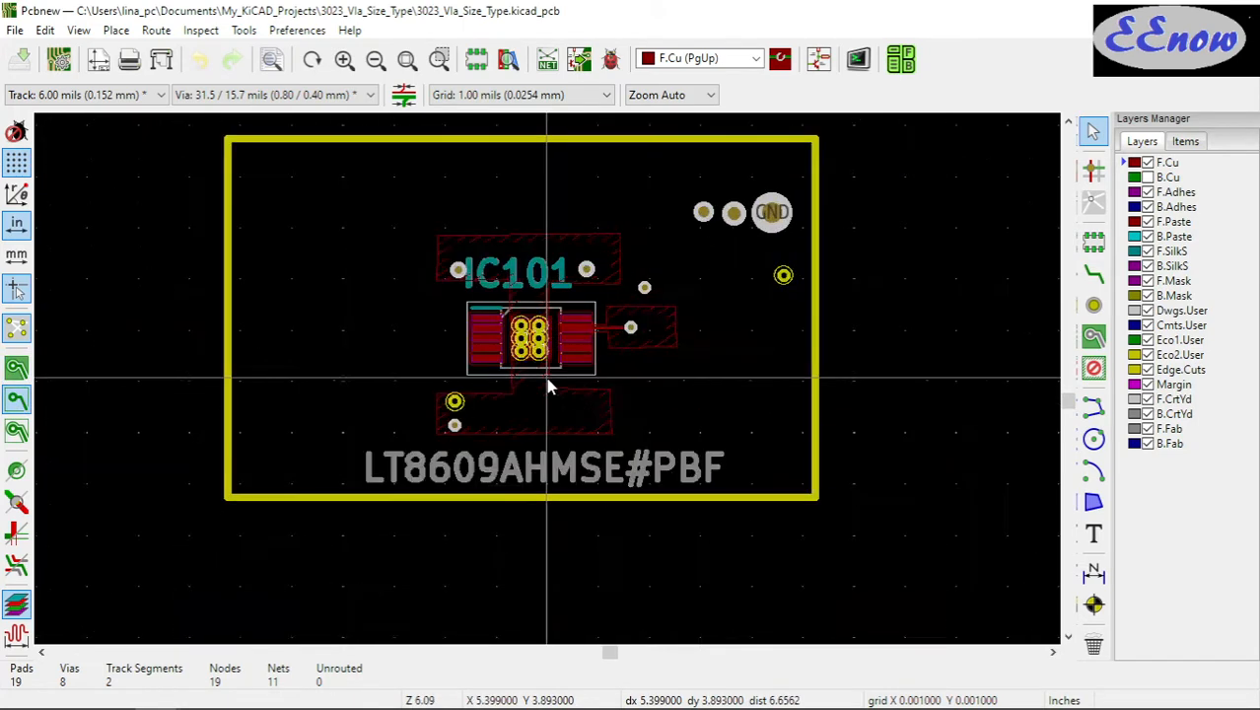
Examine IC101's pads and thermal vias, and the GND vias near the board's upper-right corner
{"action": "scroll", "coordinate": [550, 385], "scroll_direction": "up", "scroll_amount": 3}
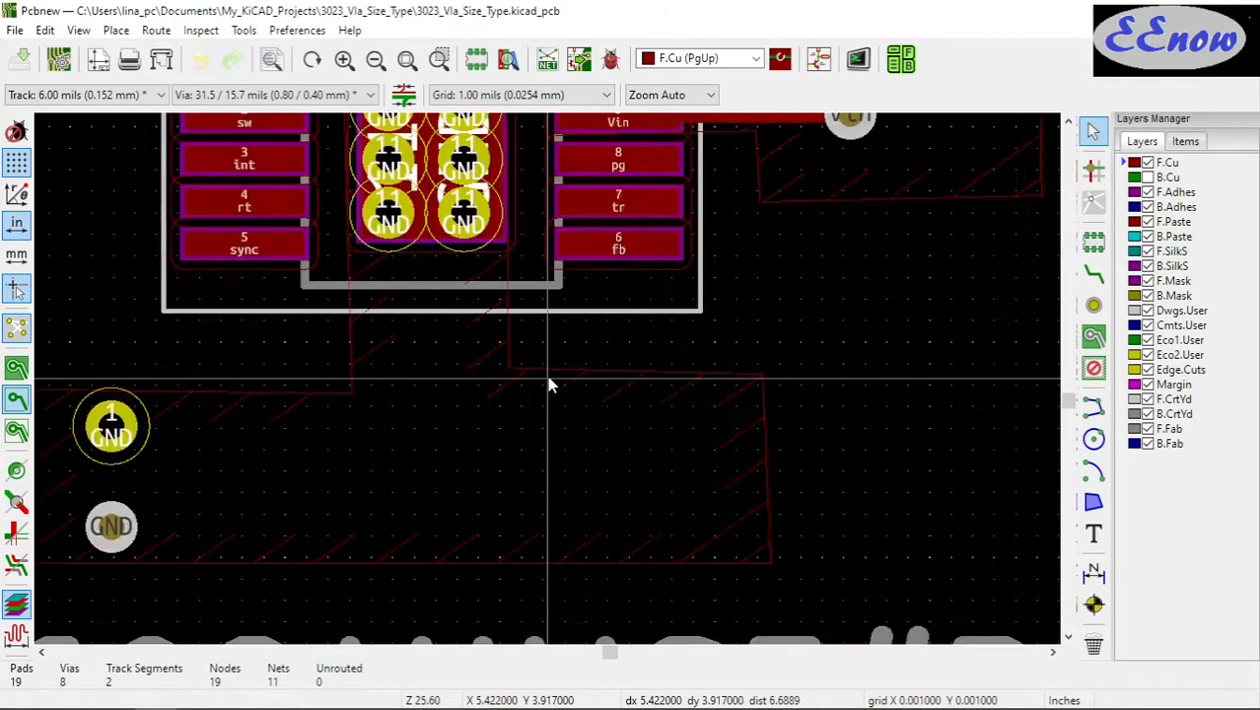
{"action": "scroll", "coordinate": [550, 384], "scroll_direction": "down", "scroll_amount": 4}
{"action": "scroll", "coordinate": [485, 317], "scroll_direction": "down", "scroll_amount": 1}
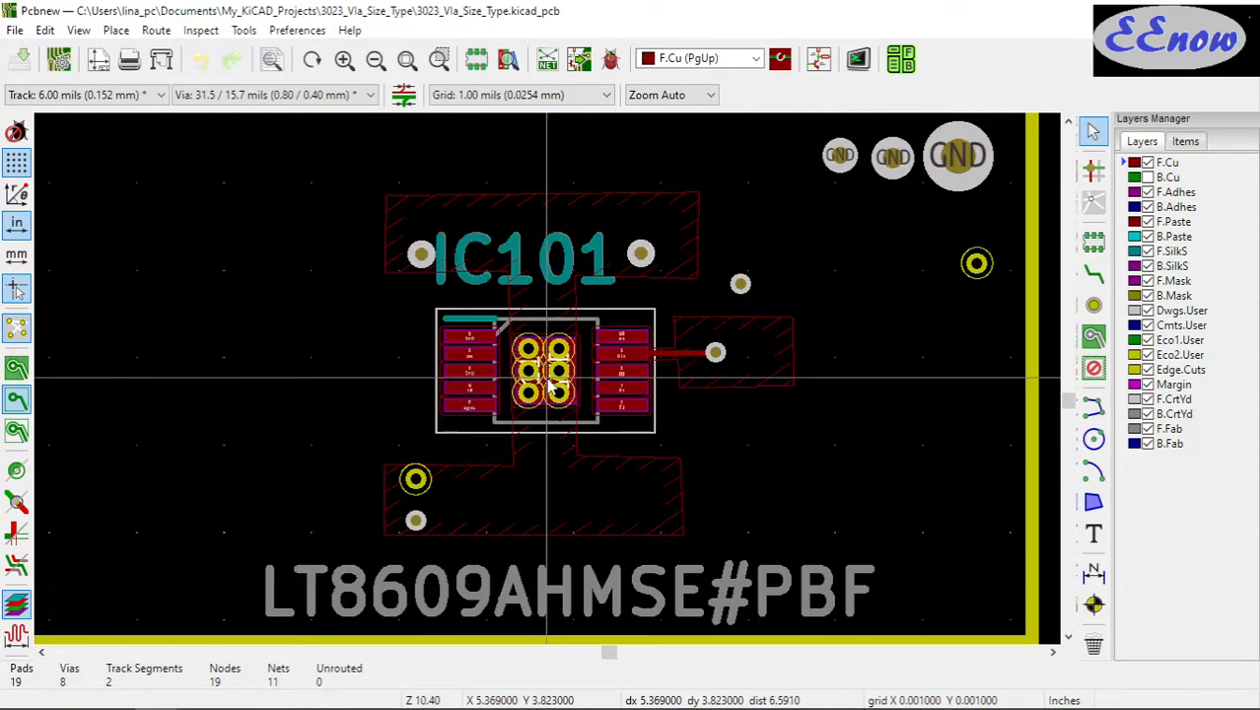
{"action": "scroll", "coordinate": [549, 386], "scroll_direction": "up", "scroll_amount": 2}
{"action": "scroll", "coordinate": [542, 399], "scroll_direction": "down", "scroll_amount": 8}
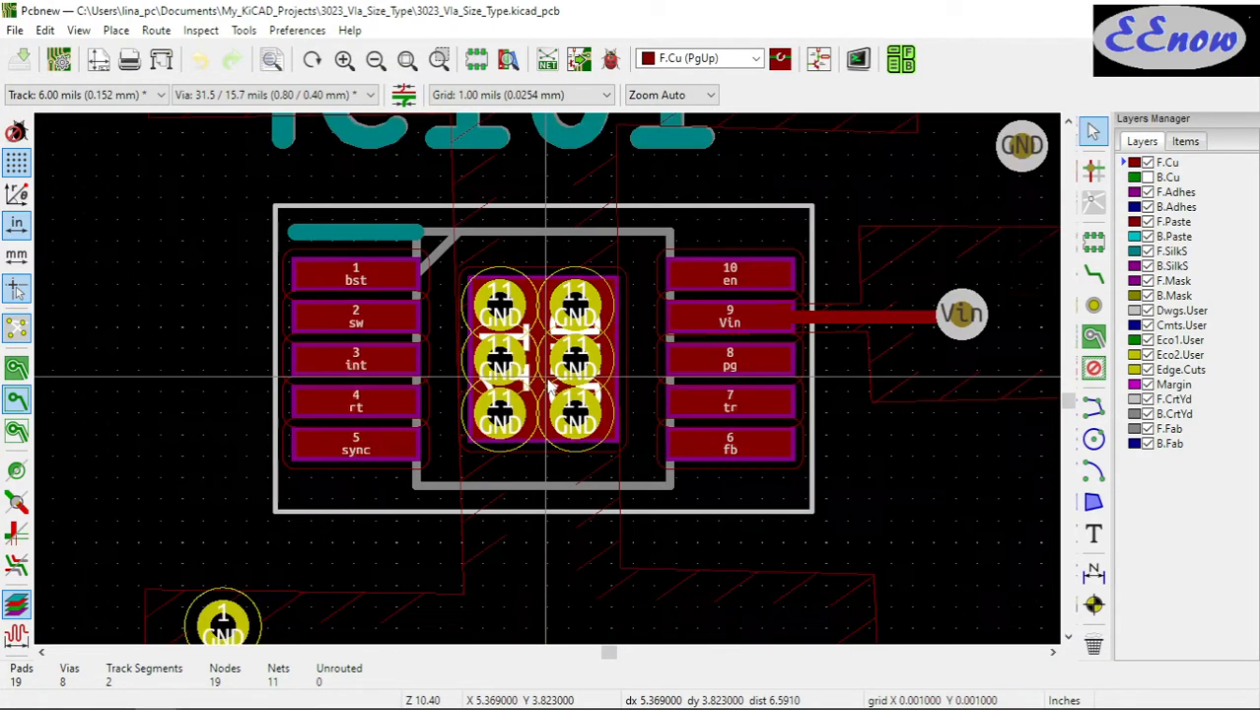
{"action": "scroll", "coordinate": [533, 414], "scroll_direction": "up", "scroll_amount": 5}
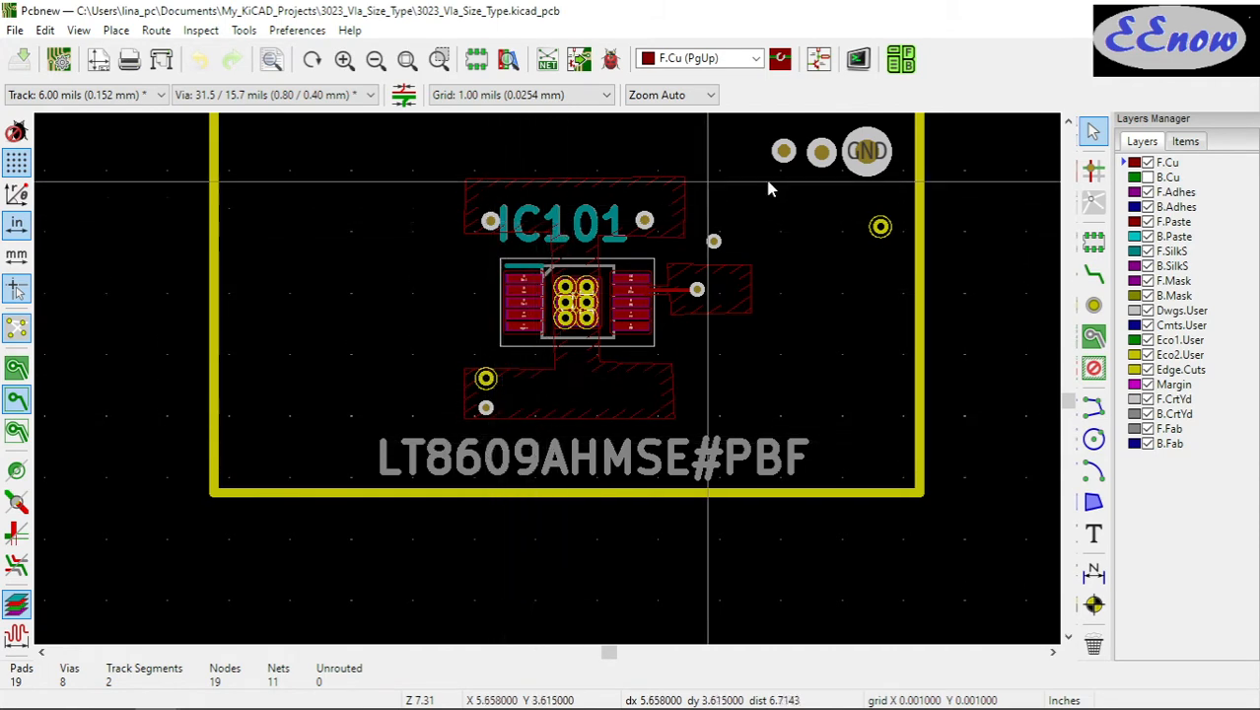
{"action": "scroll", "coordinate": [818, 223], "scroll_direction": "up", "scroll_amount": 1}
{"action": "scroll", "coordinate": [545, 382], "scroll_direction": "down", "scroll_amount": 4}
{"action": "scroll", "coordinate": [548, 388], "scroll_direction": "up", "scroll_amount": 5}
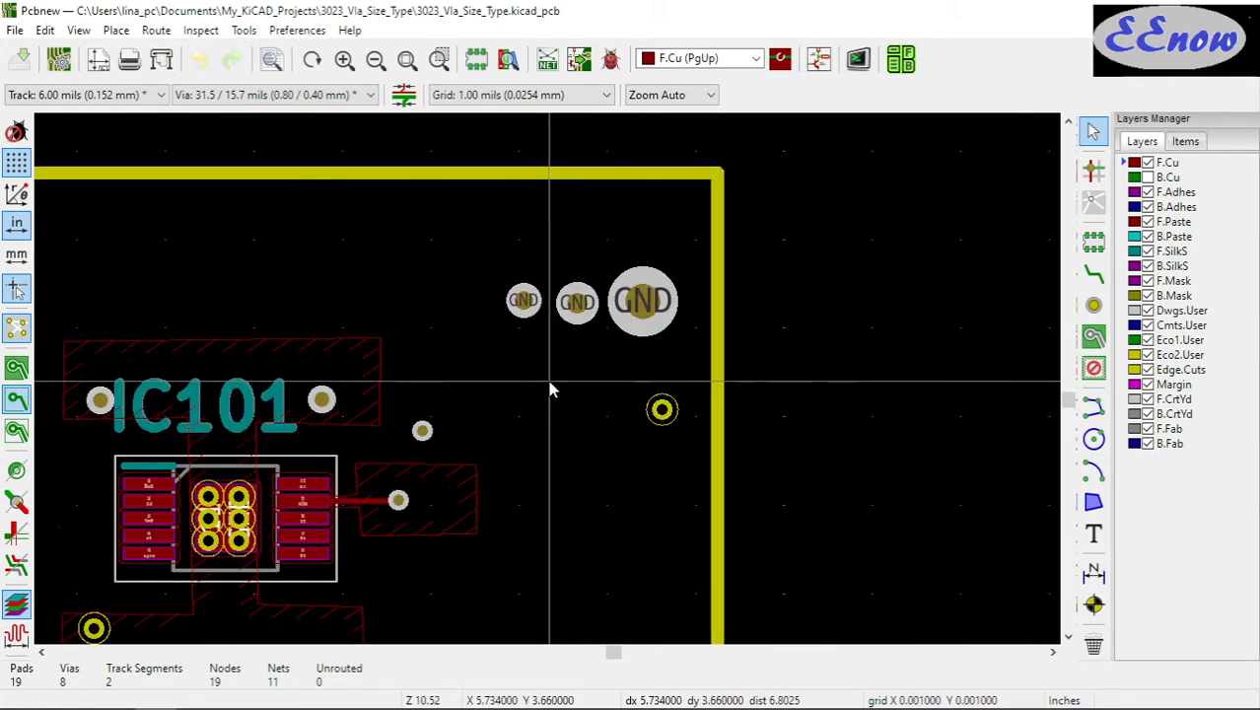
{"action": "scroll", "coordinate": [547, 385], "scroll_direction": "down", "scroll_amount": 1}
Inspect the largest GND via and review the pre-defined via sizes in Board Setup without changing them
{"action": "left_click", "coordinate": [624, 330]}
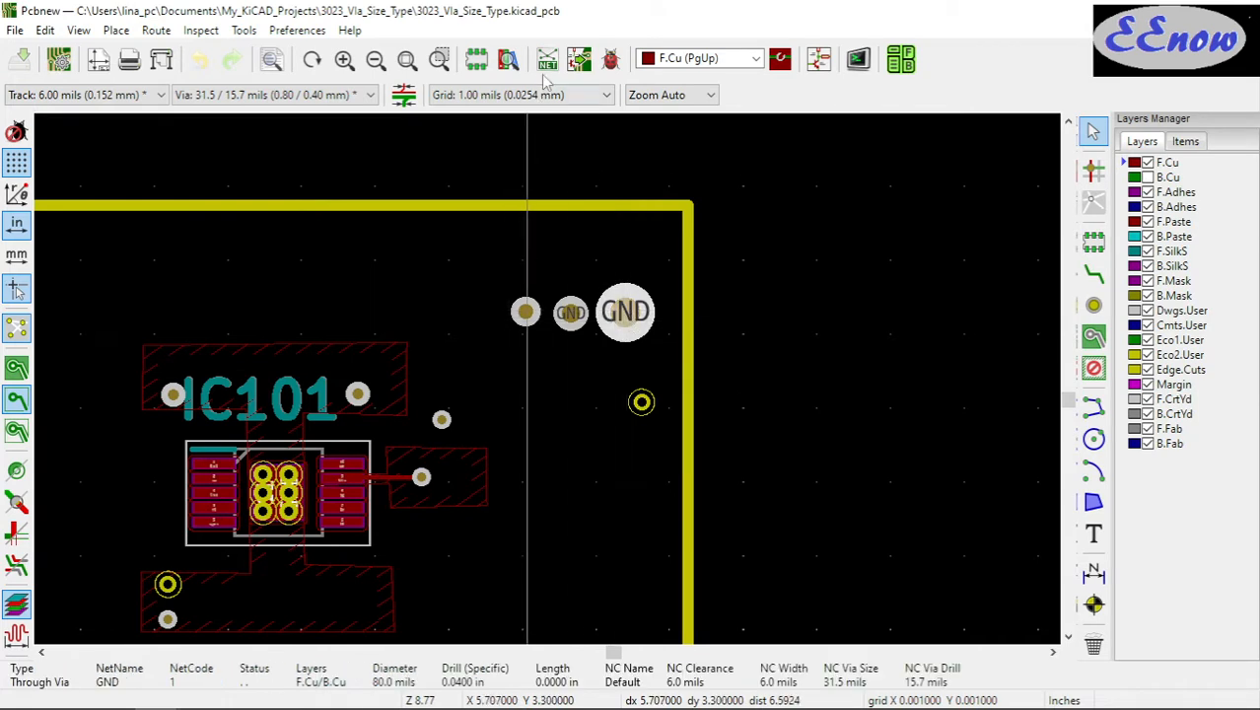
{"action": "left_click", "coordinate": [344, 96]}
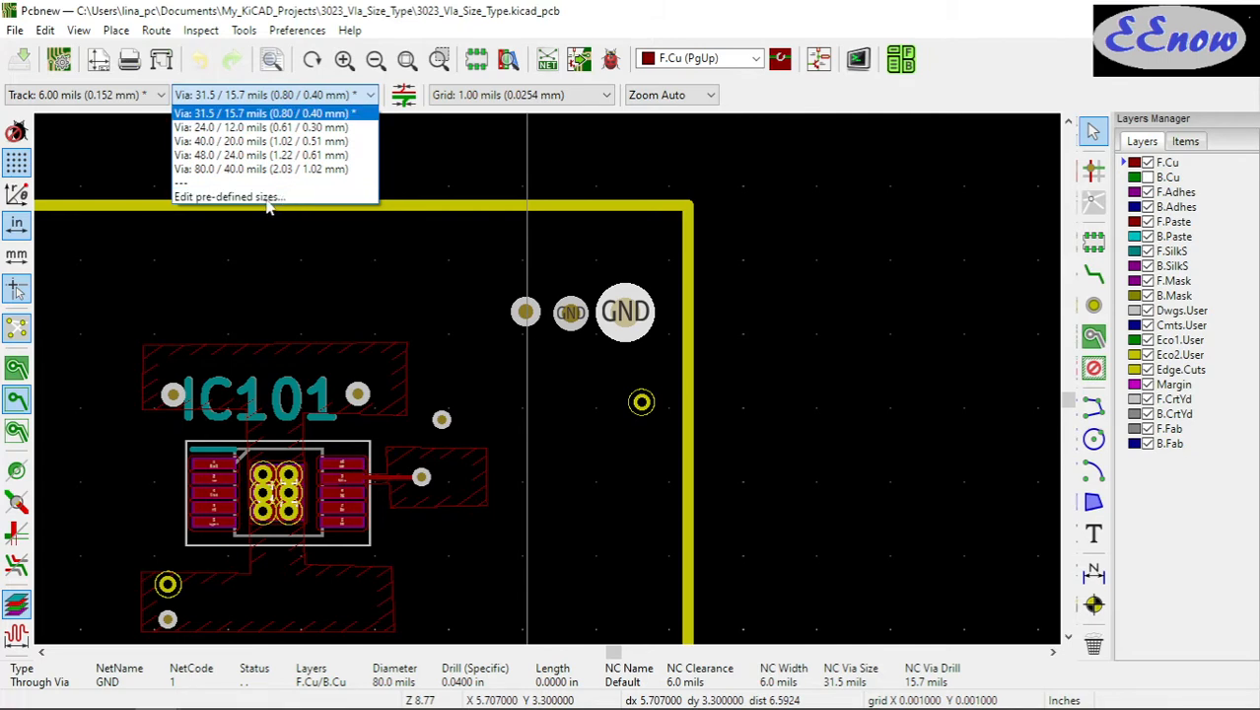
{"action": "left_click", "coordinate": [252, 197]}
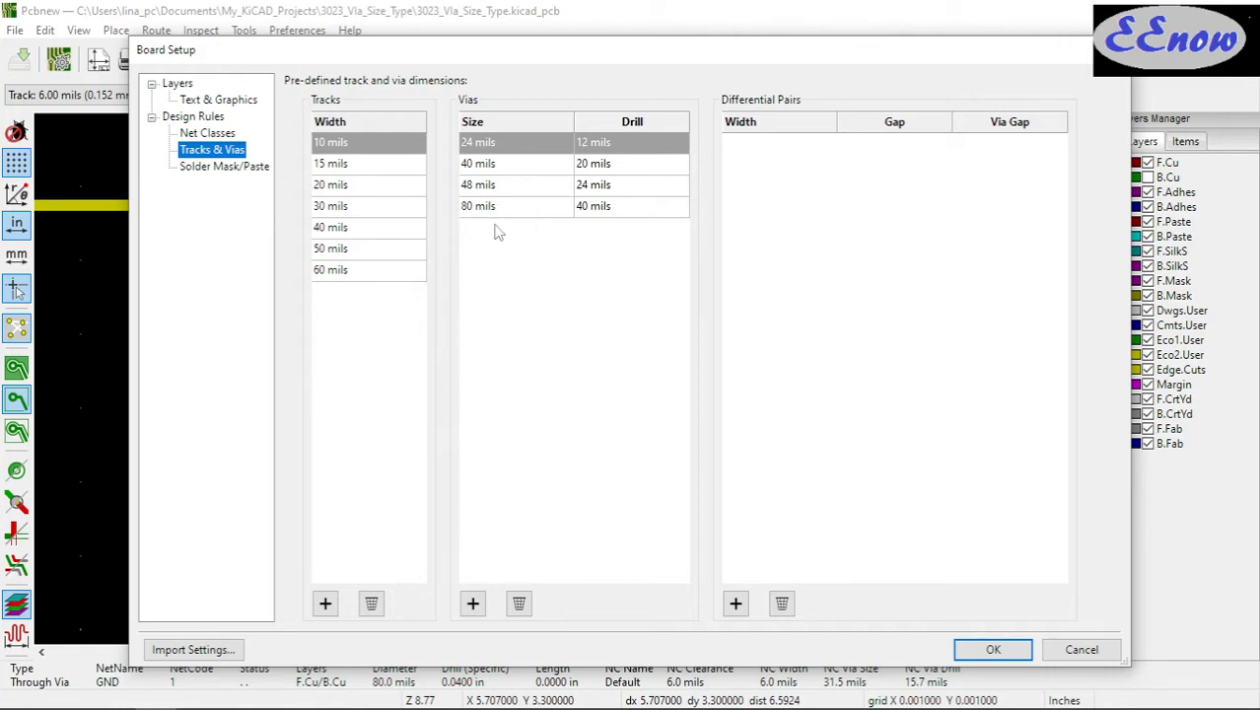
{"action": "left_click", "coordinate": [1081, 650]}
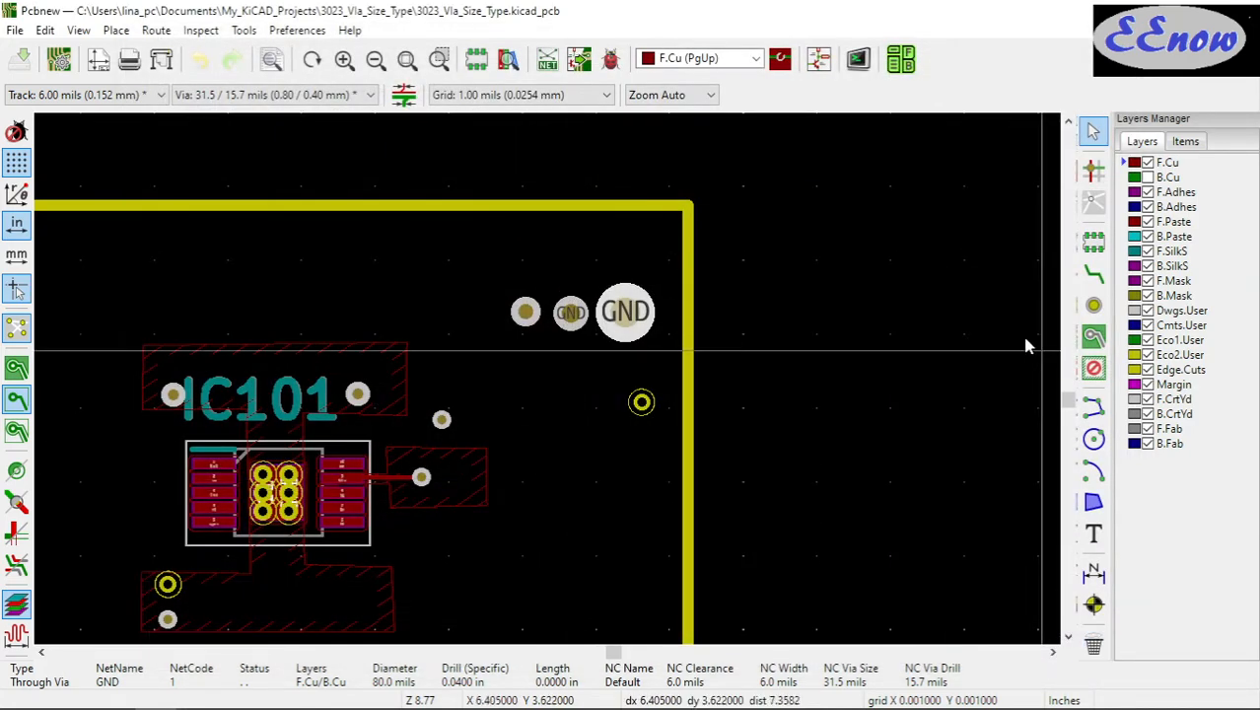
Set the via size to 24.0 / 12.0 mils and place a via beside the smallest via in the upper-right row
{"action": "left_click", "coordinate": [309, 99]}
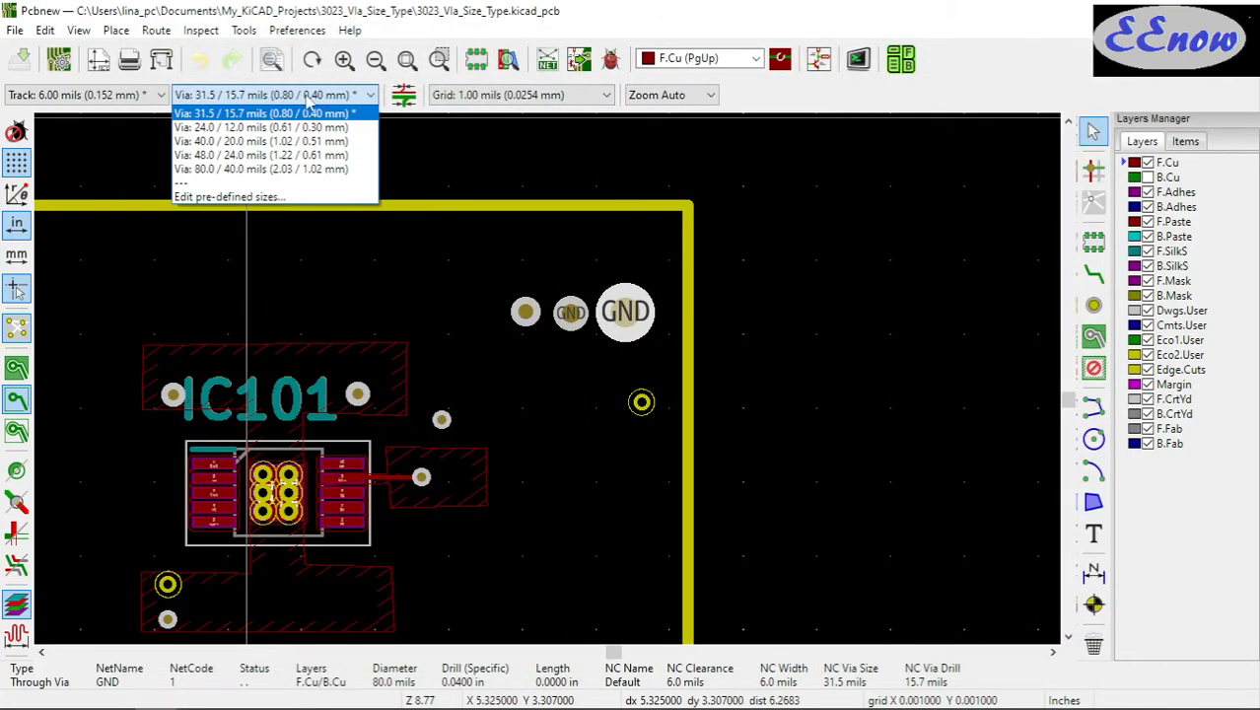
{"action": "left_click", "coordinate": [284, 127]}
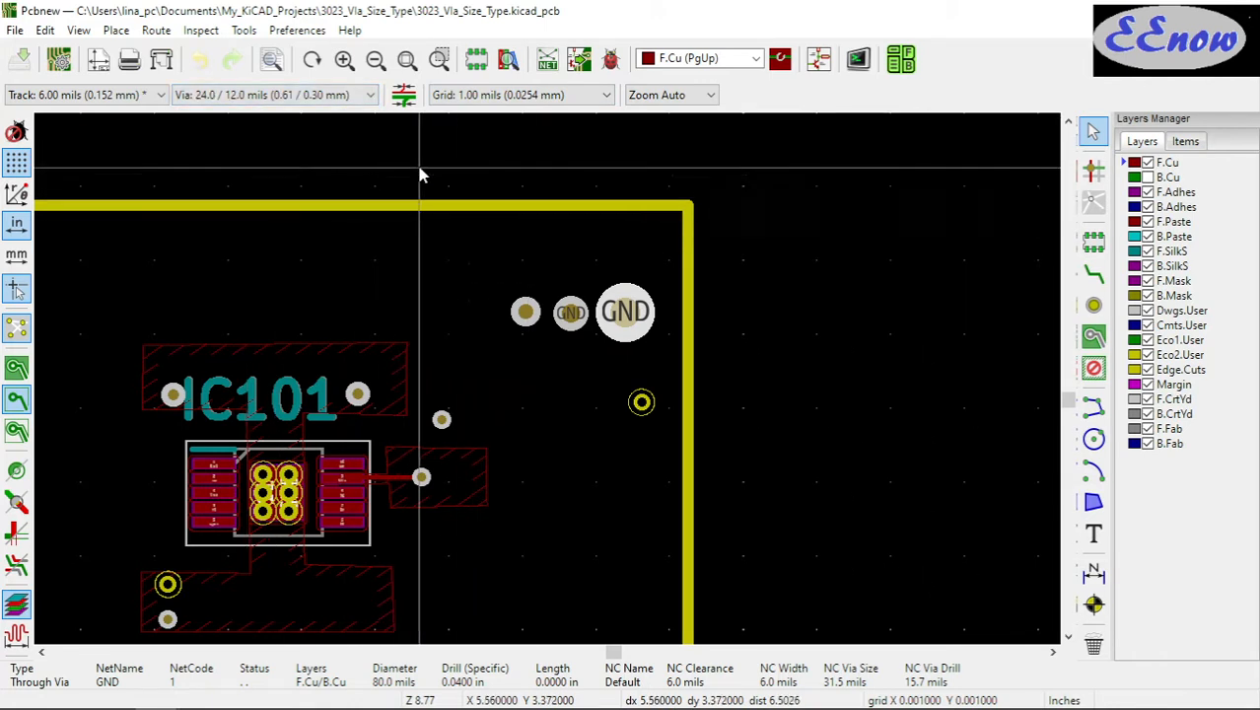
{"action": "left_click", "coordinate": [1093, 304]}
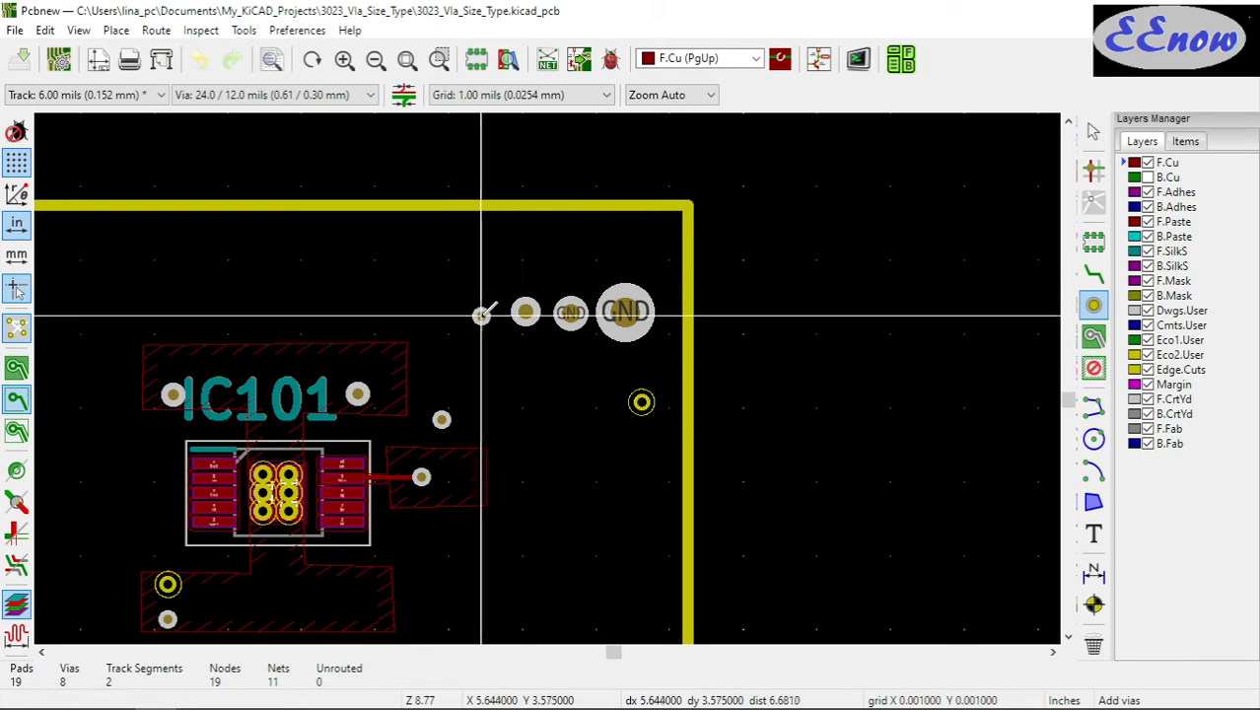
{"action": "left_click", "coordinate": [481, 315]}
Set the via size to 40.0 / 20.0 mils and place a via directly above the last placed via
{"action": "left_click", "coordinate": [266, 99]}
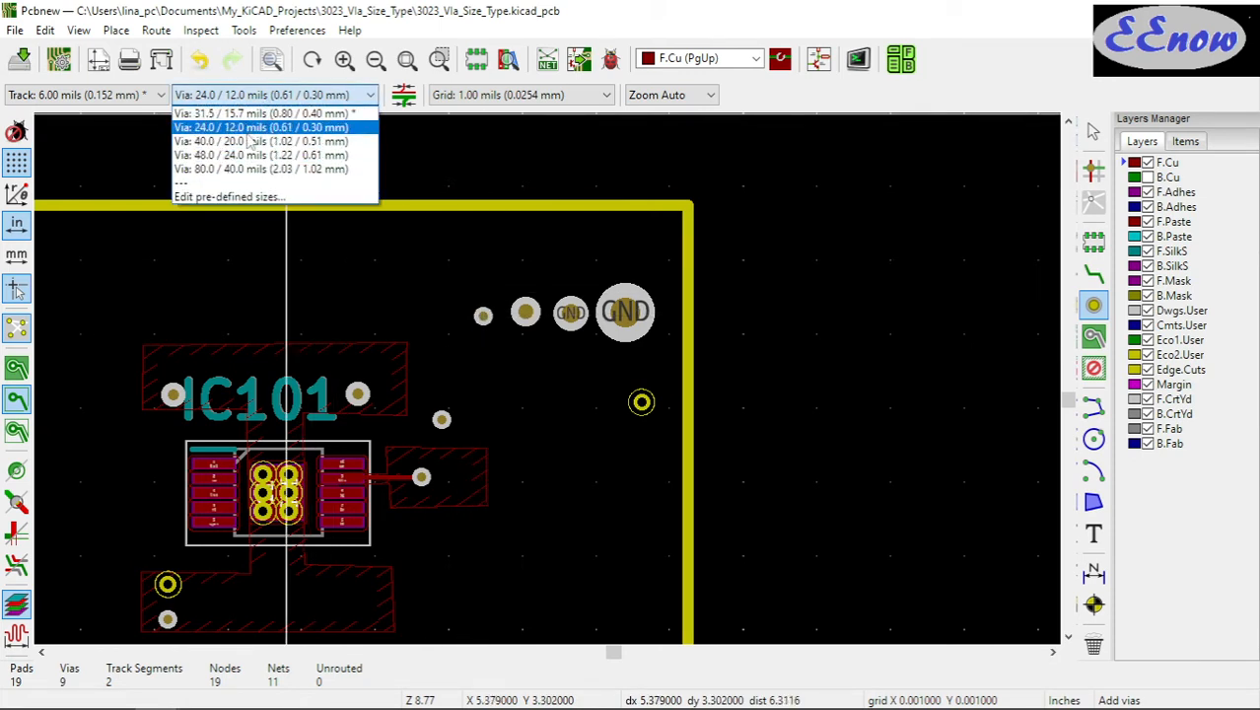
{"action": "left_click", "coordinate": [261, 141]}
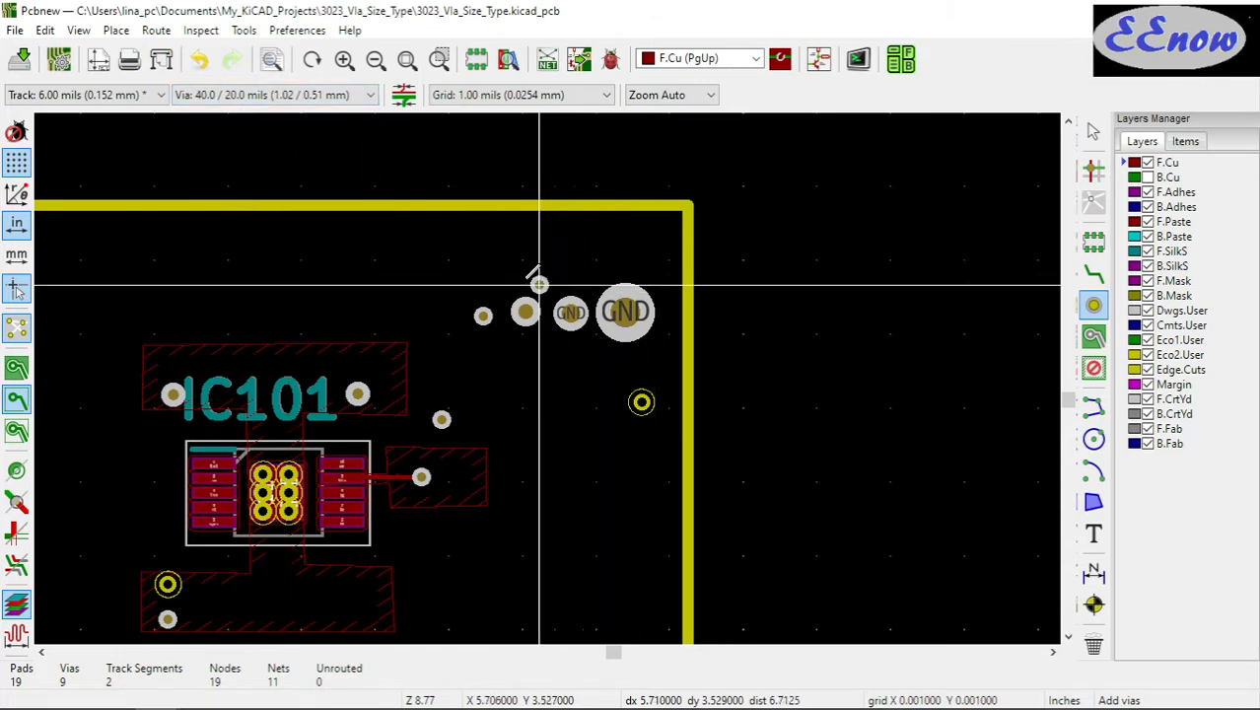
{"action": "left_click", "coordinate": [484, 276]}
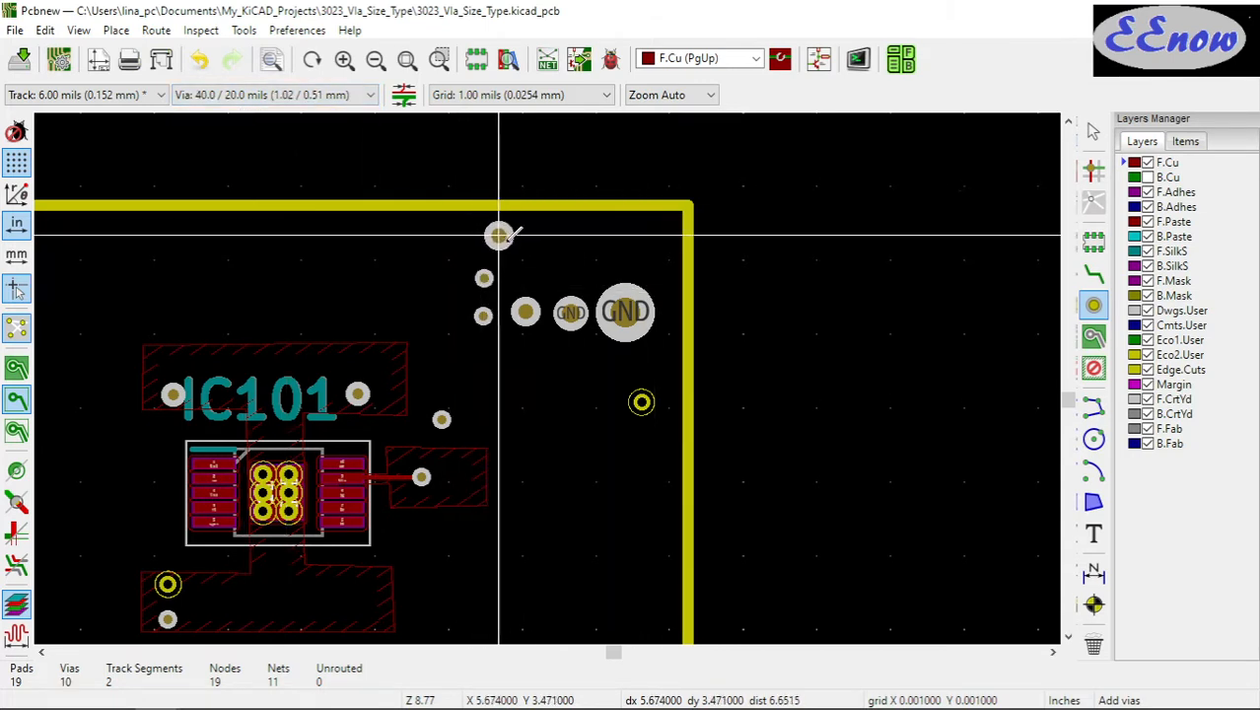
Set the via size to 48.0 / 24.0 mils and place another via above the two new ones, near the board edge
{"action": "left_click", "coordinate": [360, 94]}
{"action": "left_click", "coordinate": [281, 155]}
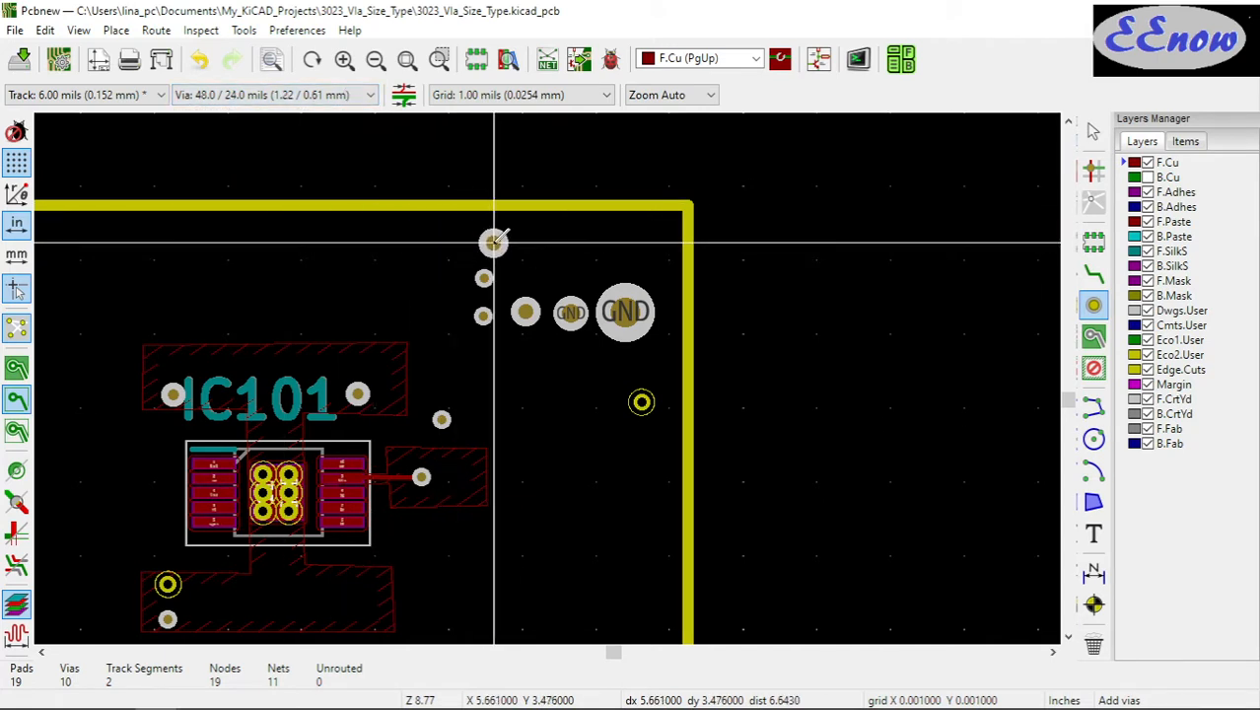
{"action": "left_click", "coordinate": [489, 242]}
Set the via size to 80.0 / 40.0 mils and place two vias, one on each side of the uppermost new via
{"action": "left_click", "coordinate": [263, 94]}
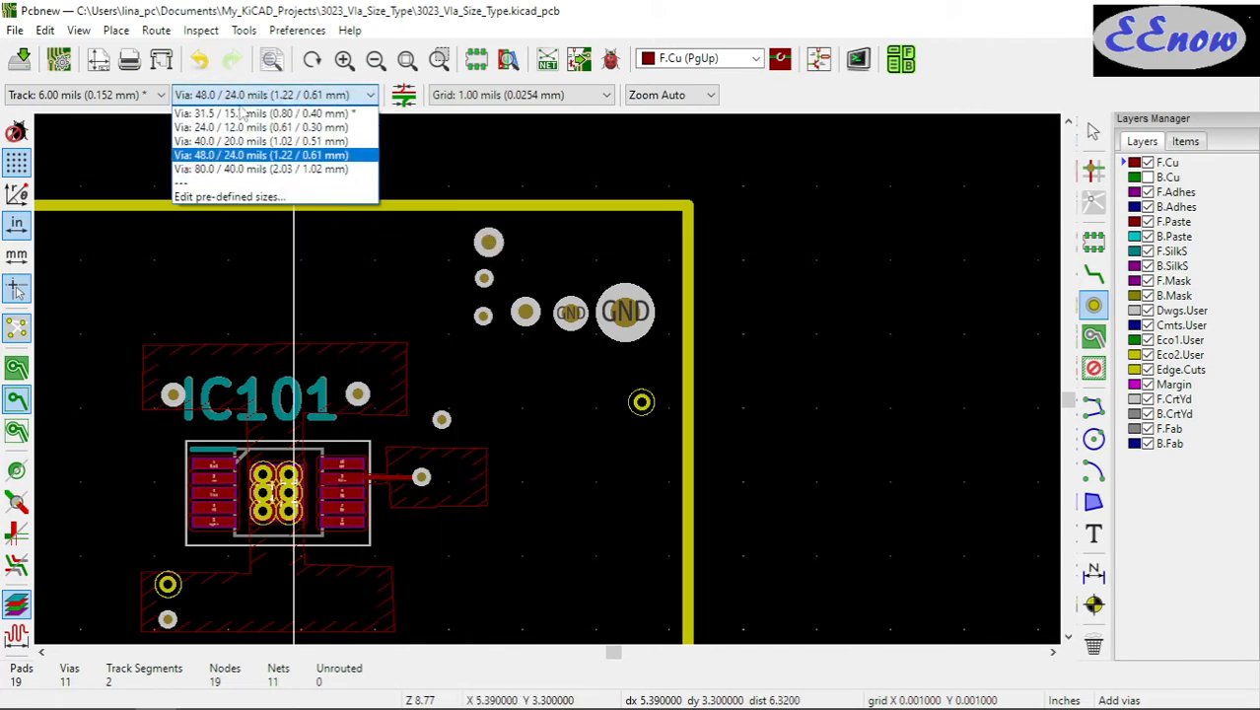
{"action": "left_click", "coordinate": [236, 170]}
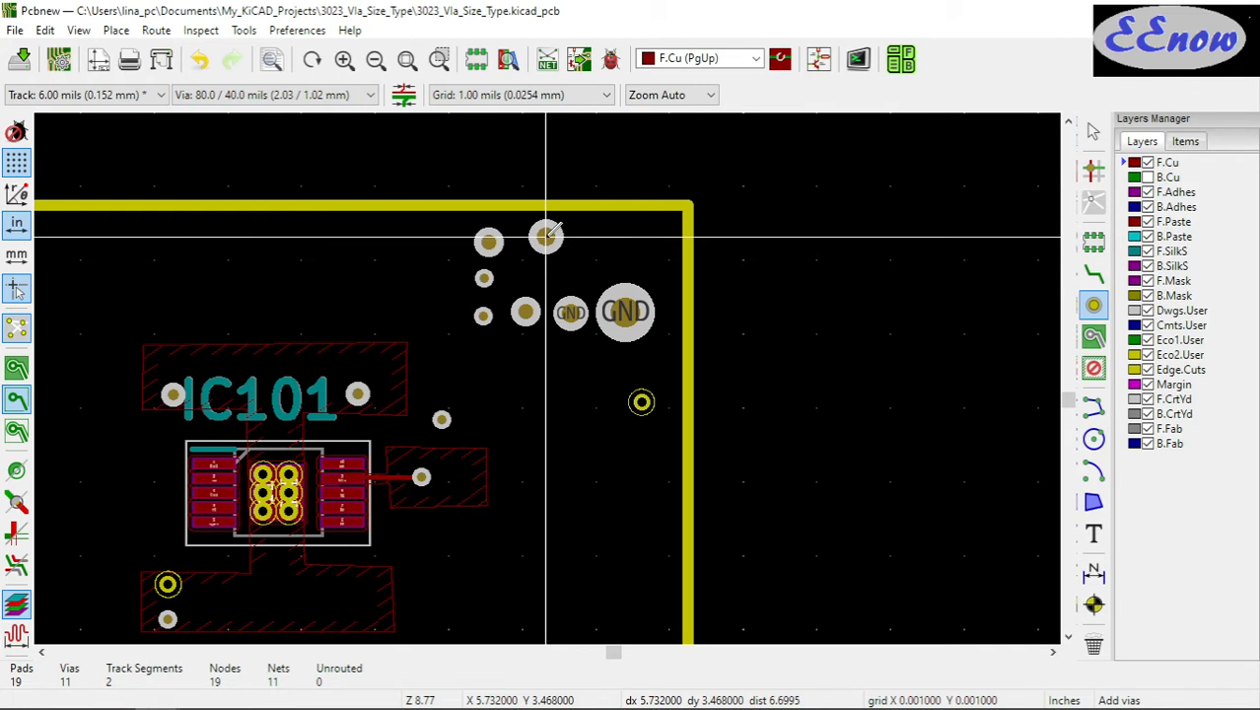
{"action": "left_click", "coordinate": [546, 237]}
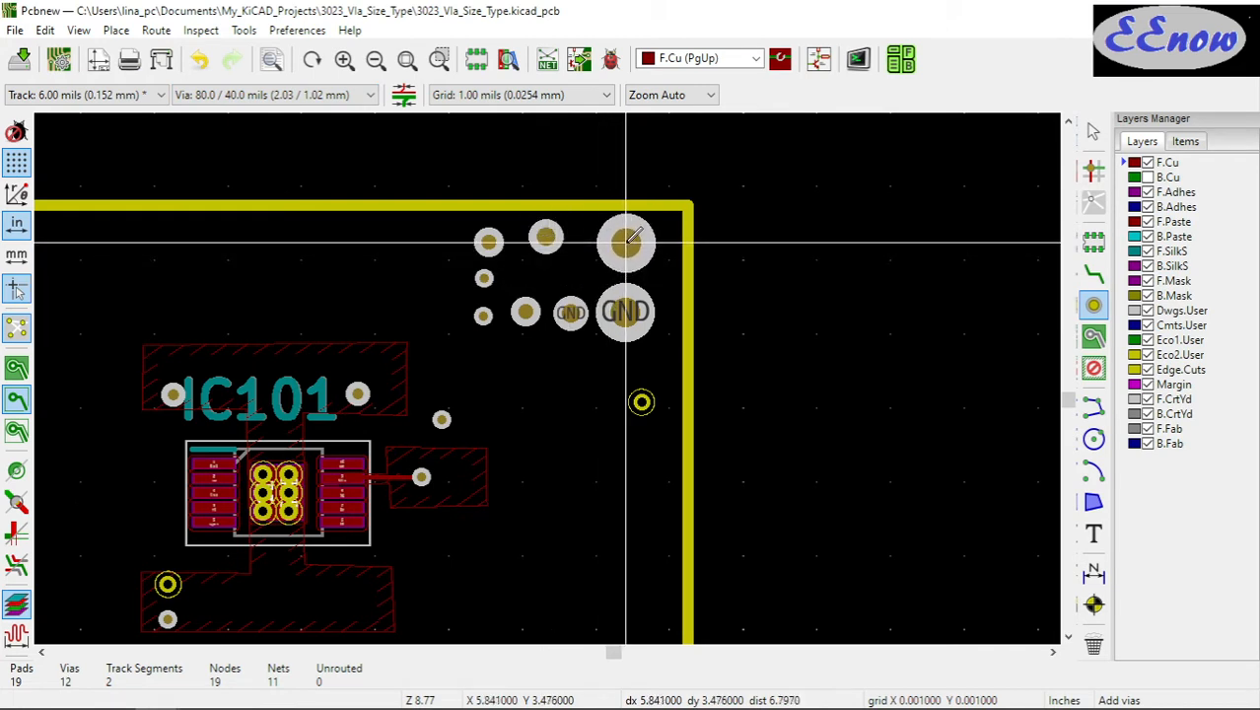
{"action": "left_click", "coordinate": [395, 257]}
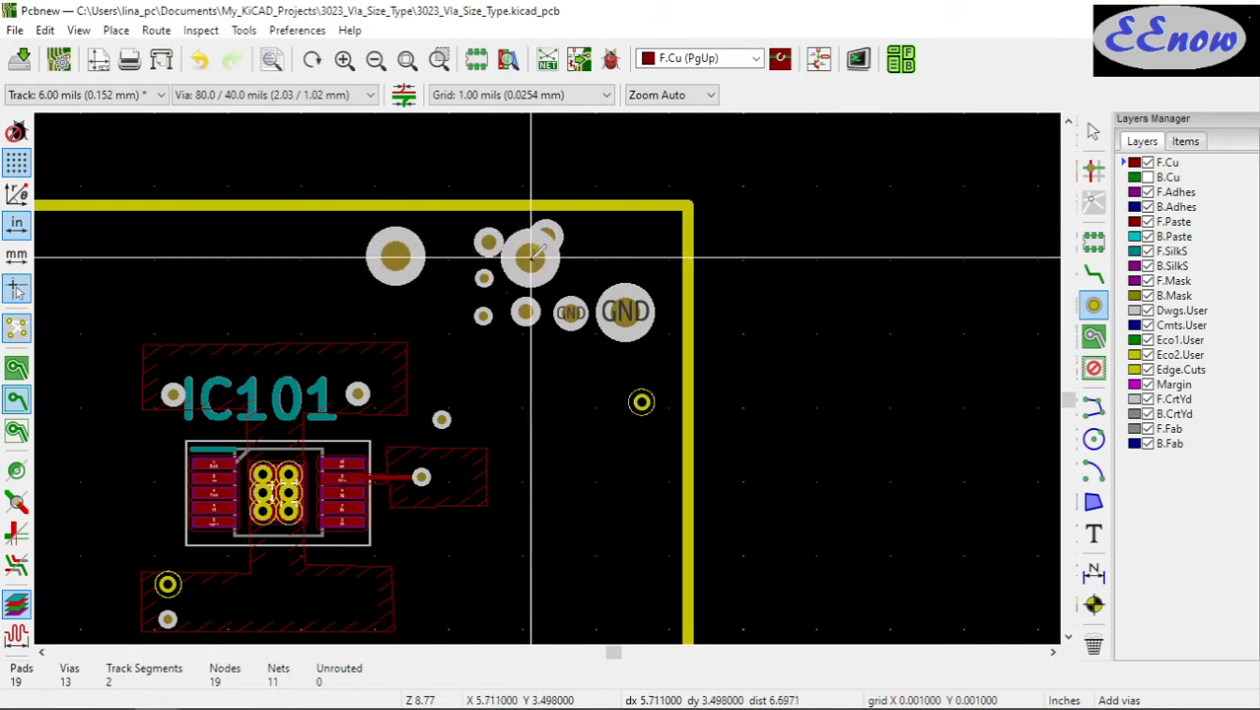
{"action": "key", "text": "Escape"}
Examine the newly placed vias of different sizes near the board's upper-right corner
{"action": "scroll", "coordinate": [560, 301], "scroll_direction": "down", "scroll_amount": 1}
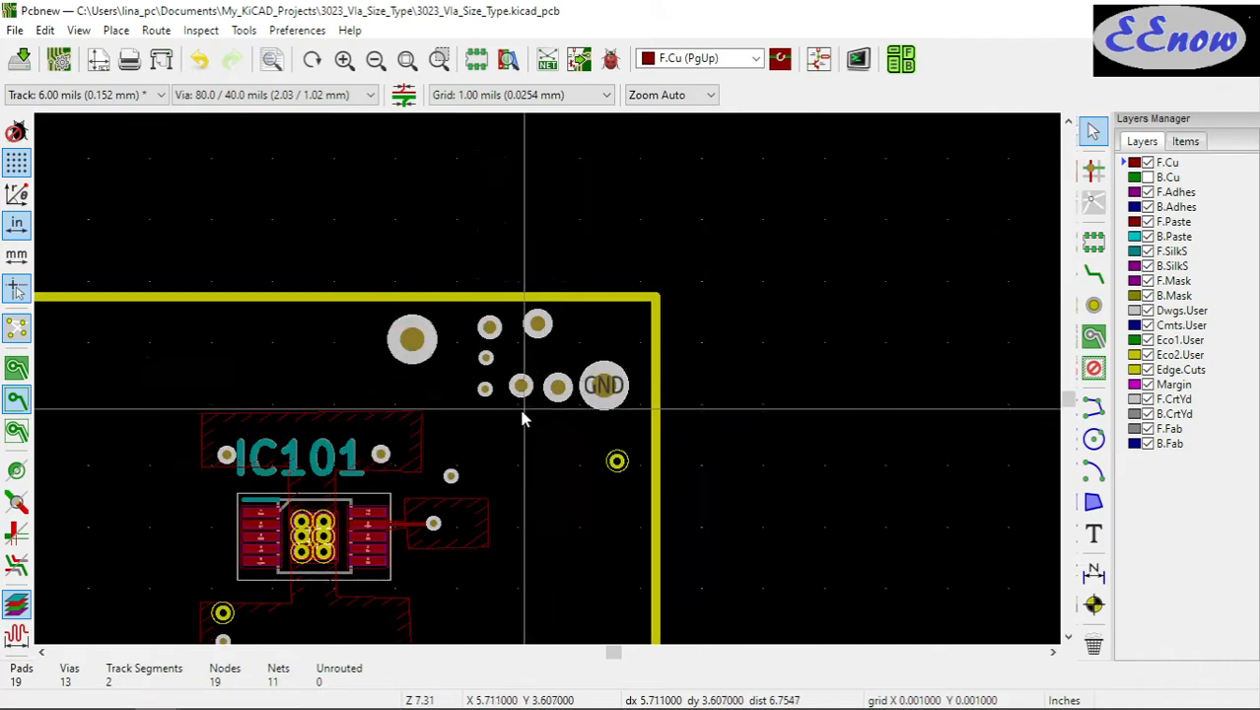
{"action": "scroll", "coordinate": [548, 380], "scroll_direction": "up", "scroll_amount": 3}
{"action": "scroll", "coordinate": [548, 379], "scroll_direction": "down", "scroll_amount": 1}
{"action": "scroll", "coordinate": [548, 309], "scroll_direction": "down", "scroll_amount": 3}
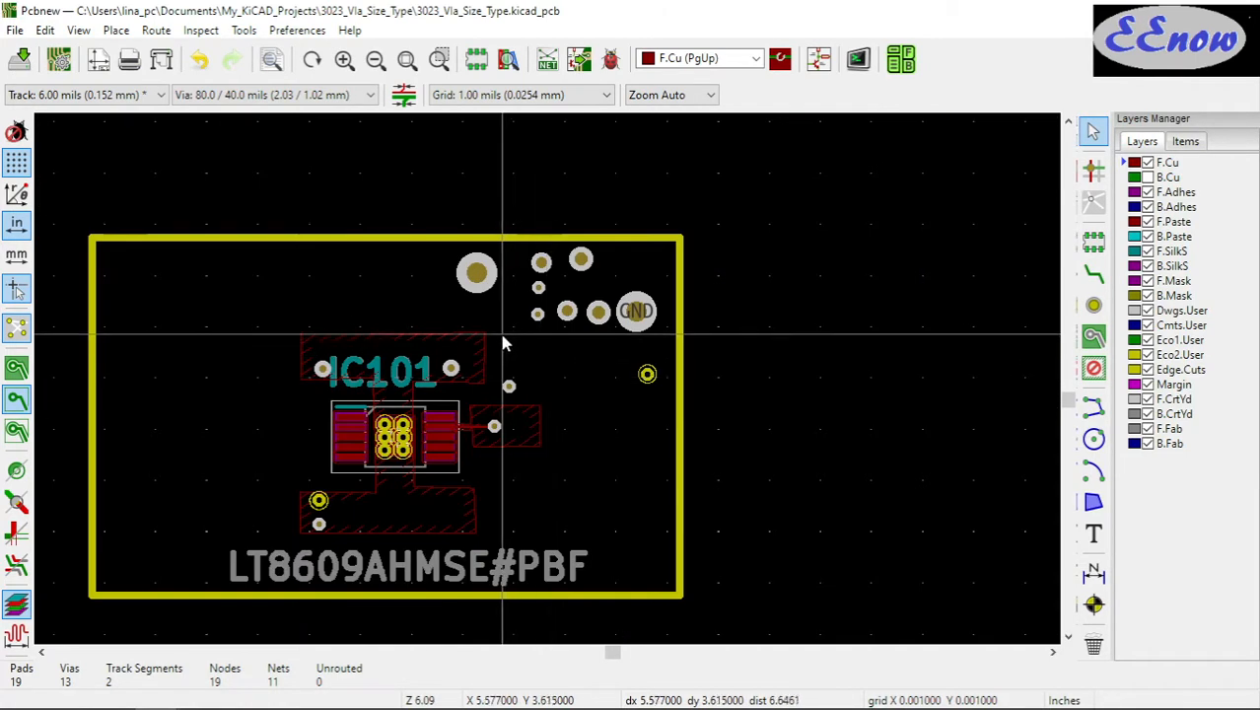
{"action": "scroll", "coordinate": [505, 343], "scroll_direction": "up", "scroll_amount": 1}
{"action": "scroll", "coordinate": [703, 393], "scroll_direction": "up", "scroll_amount": 3}
{"action": "scroll", "coordinate": [548, 386], "scroll_direction": "down", "scroll_amount": 5}
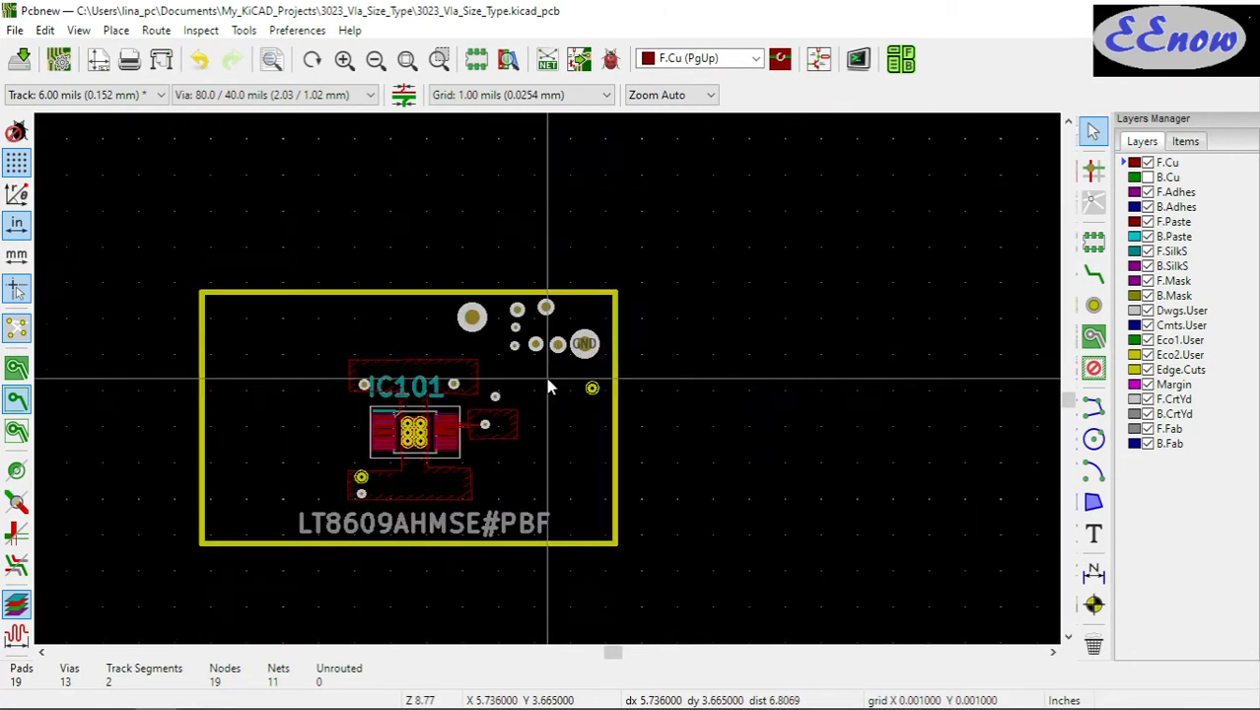
{"action": "scroll", "coordinate": [549, 386], "scroll_direction": "up", "scroll_amount": 1}
{"action": "scroll", "coordinate": [549, 387], "scroll_direction": "down", "scroll_amount": 2}
{"action": "scroll", "coordinate": [549, 387], "scroll_direction": "up", "scroll_amount": 3}
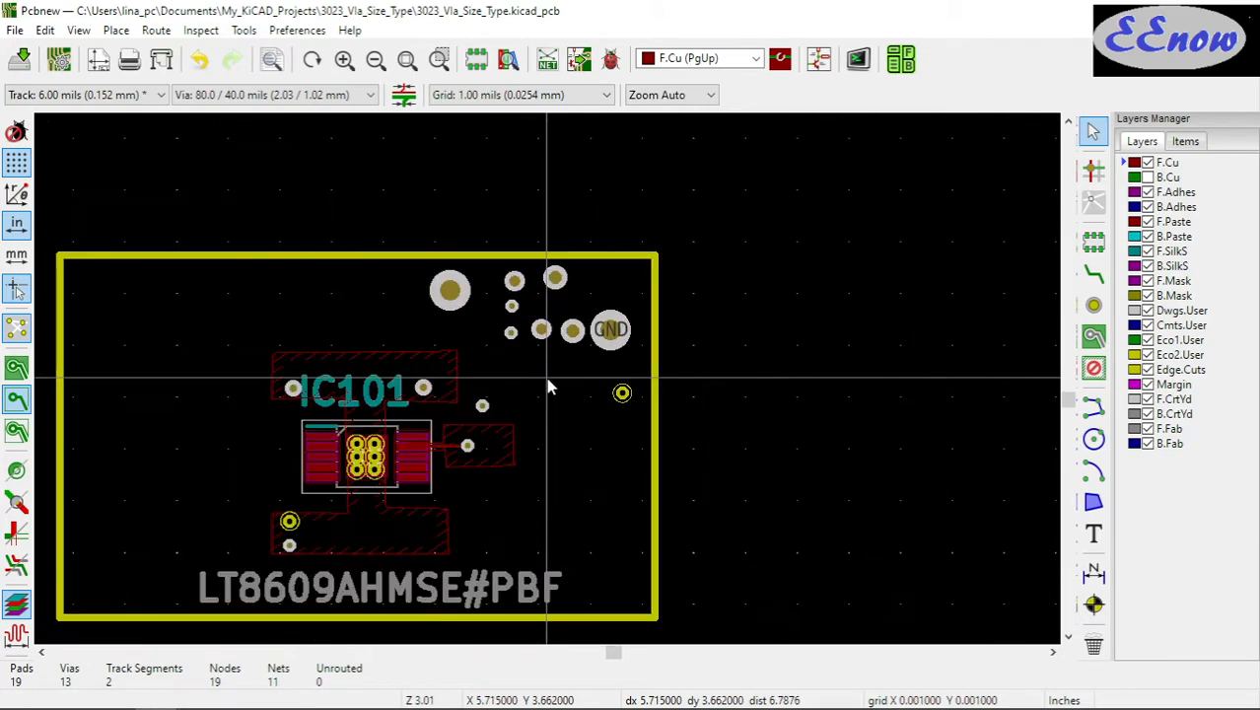
{"action": "scroll", "coordinate": [549, 386], "scroll_direction": "down", "scroll_amount": 1}
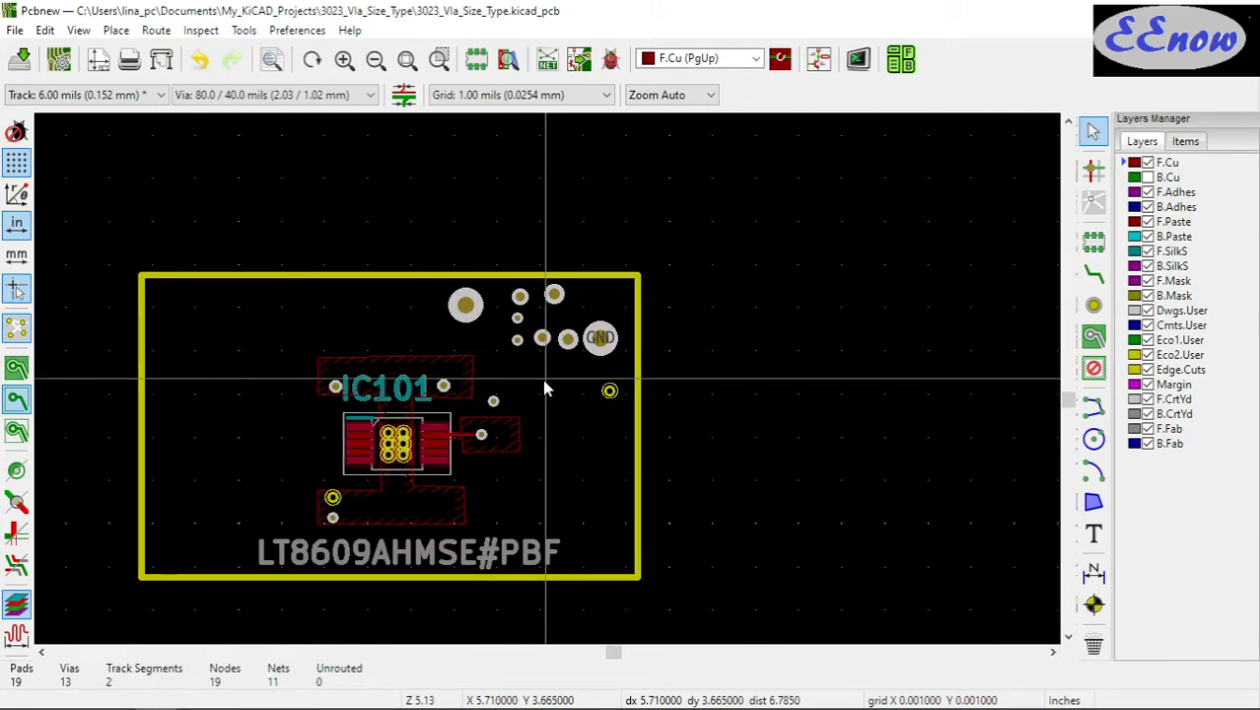
{"action": "scroll", "coordinate": [549, 386], "scroll_direction": "up", "scroll_amount": 1}
{"action": "scroll", "coordinate": [549, 386], "scroll_direction": "up", "scroll_amount": 3}
{"action": "scroll", "coordinate": [549, 386], "scroll_direction": "down", "scroll_amount": 4}
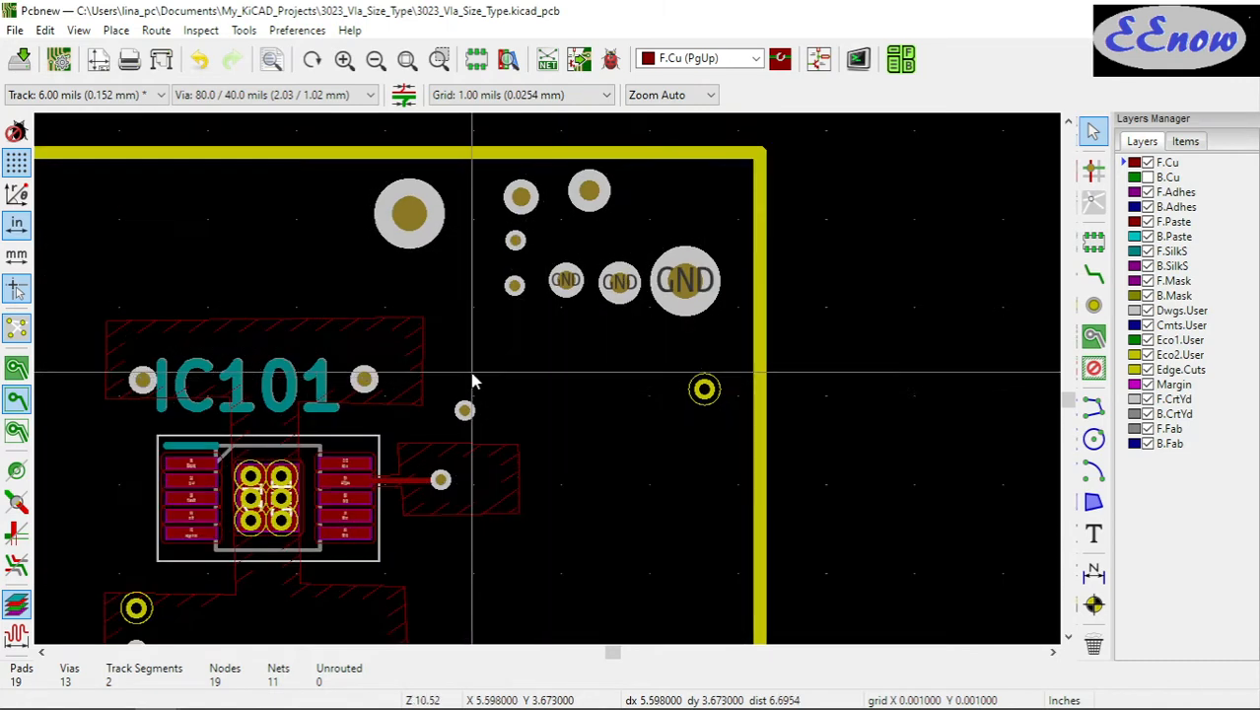
{"action": "middle_click_drag", "start_coordinate": [549, 386], "coordinate": [638, 345]}
{"action": "scroll", "coordinate": [639, 345], "scroll_direction": "up", "scroll_amount": 3}
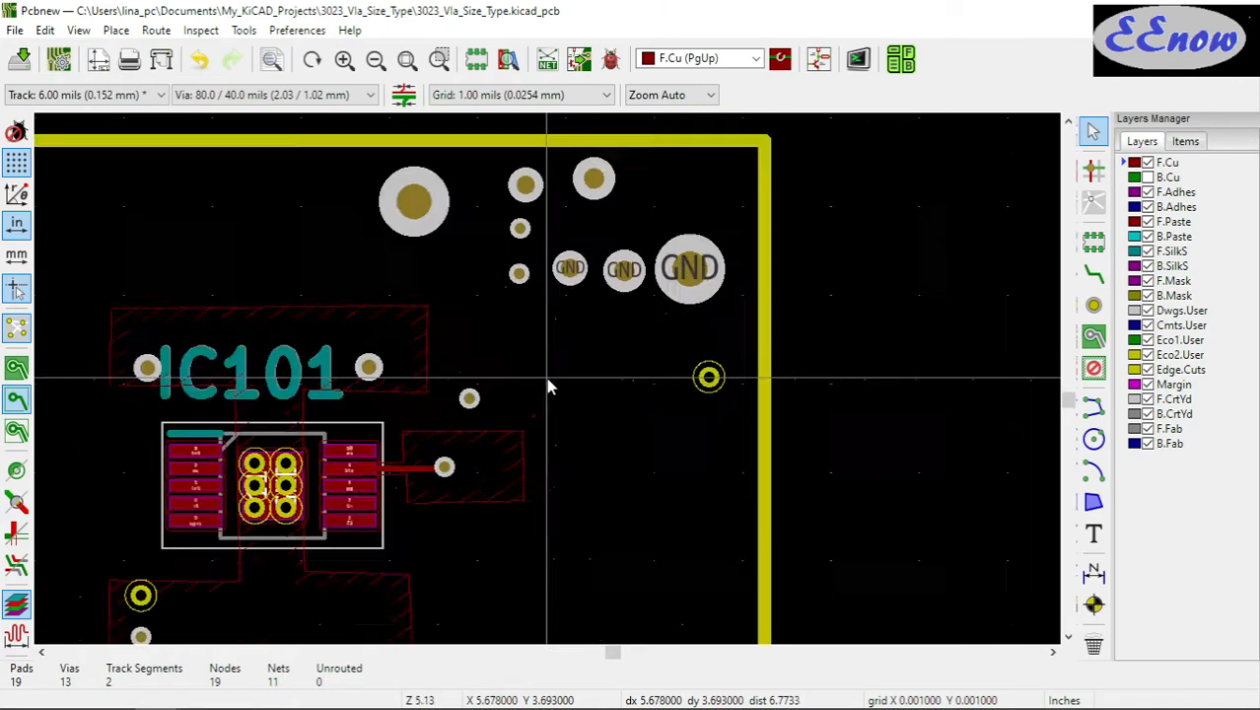
{"action": "scroll", "coordinate": [270, 481], "scroll_direction": "down", "scroll_amount": 1}
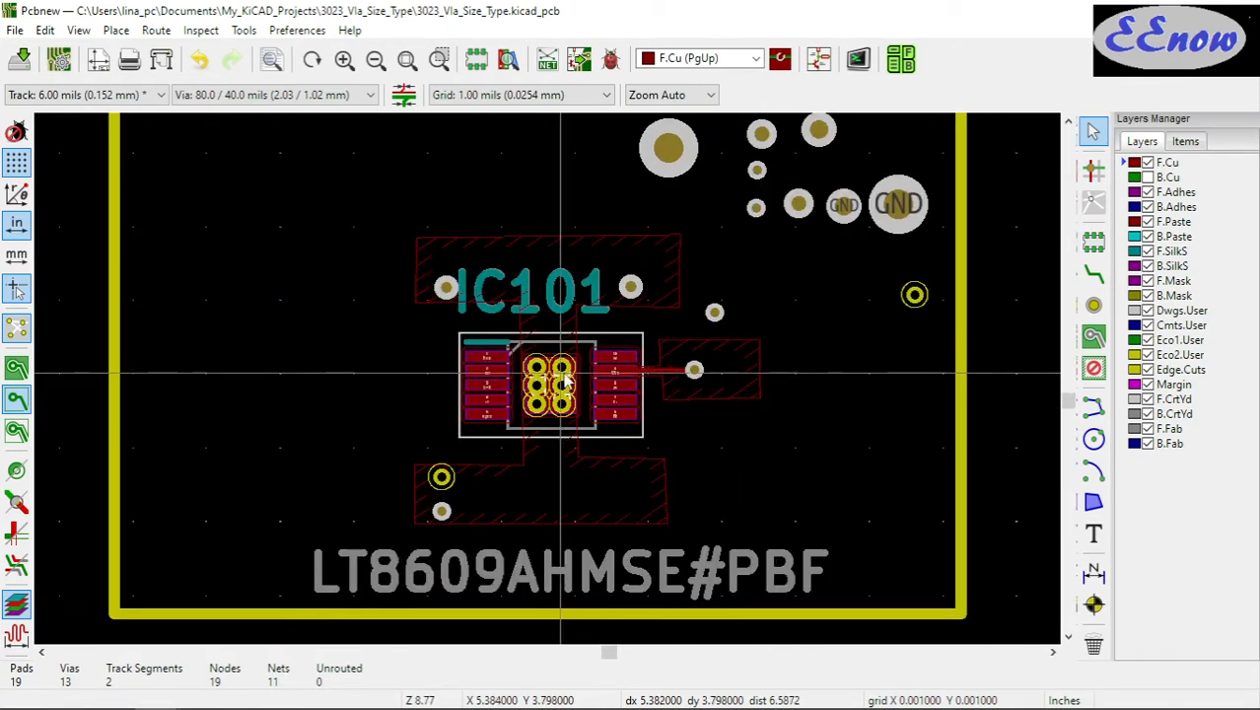
Start adding a footprint in the board's upper-left area and look through the list of available footprint libraries
{"action": "left_click", "coordinate": [1092, 243]}
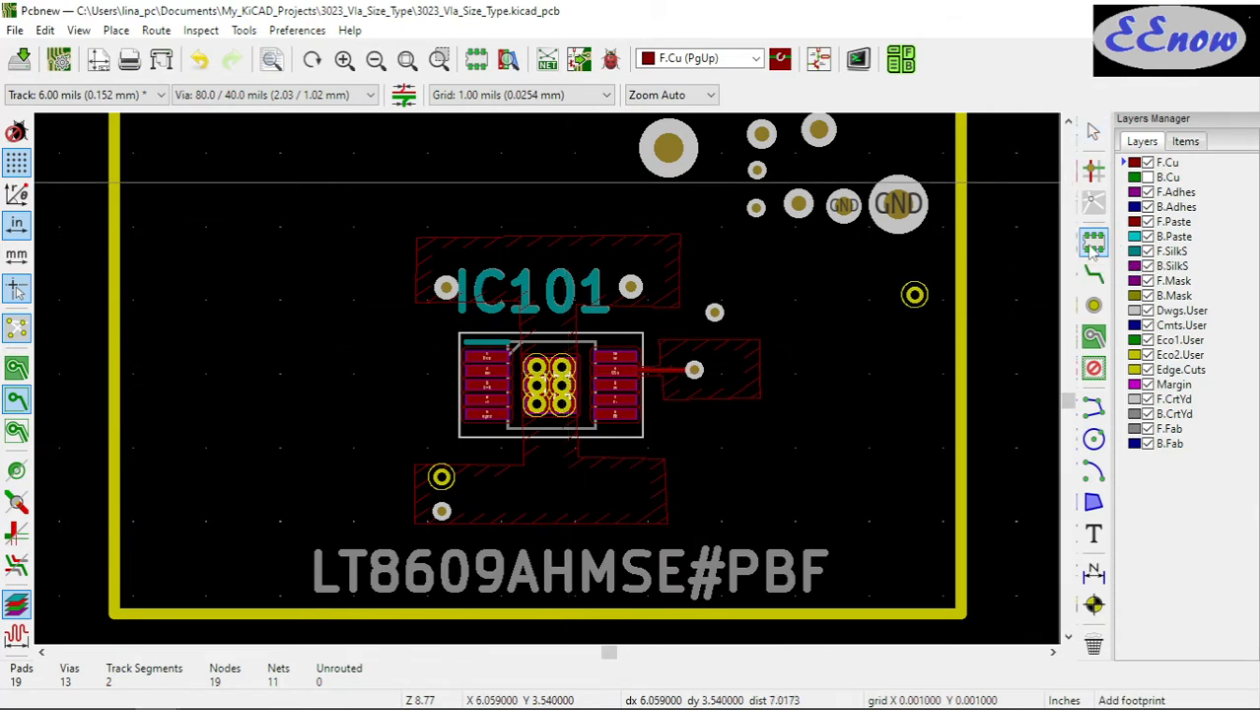
{"action": "left_click", "coordinate": [302, 209]}
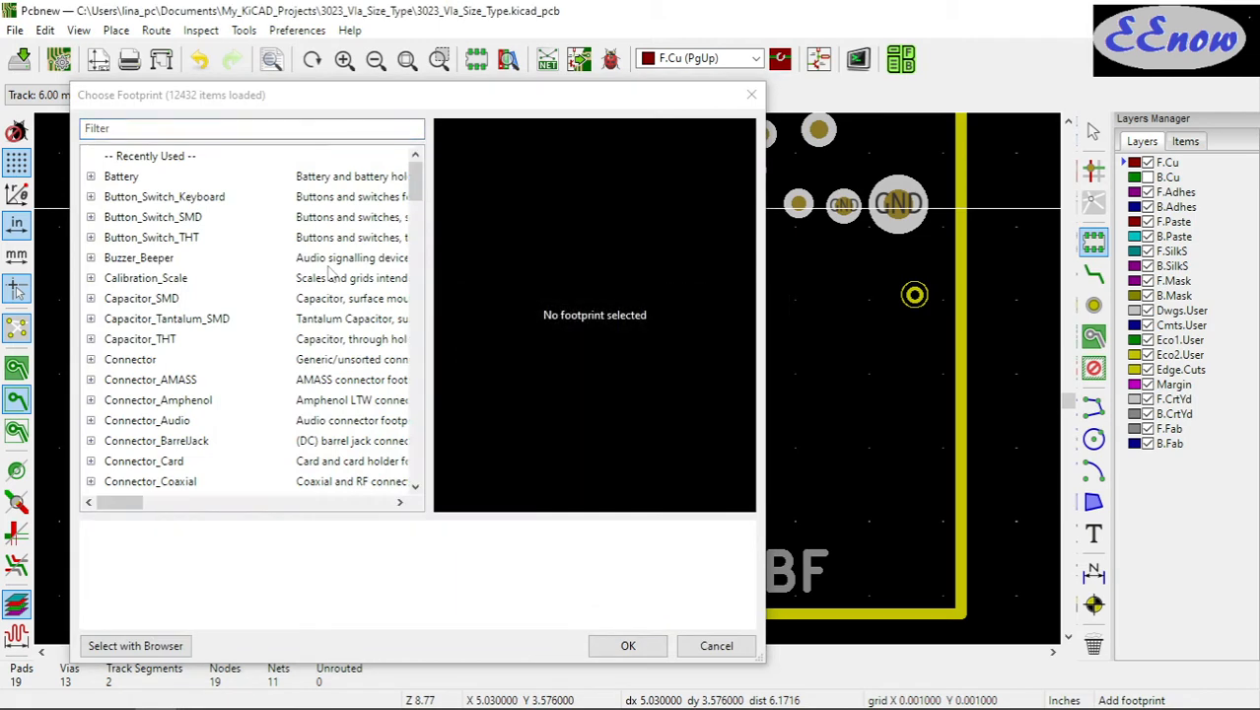
{"action": "scroll", "coordinate": [228, 308], "scroll_direction": "down", "scroll_amount": 10}
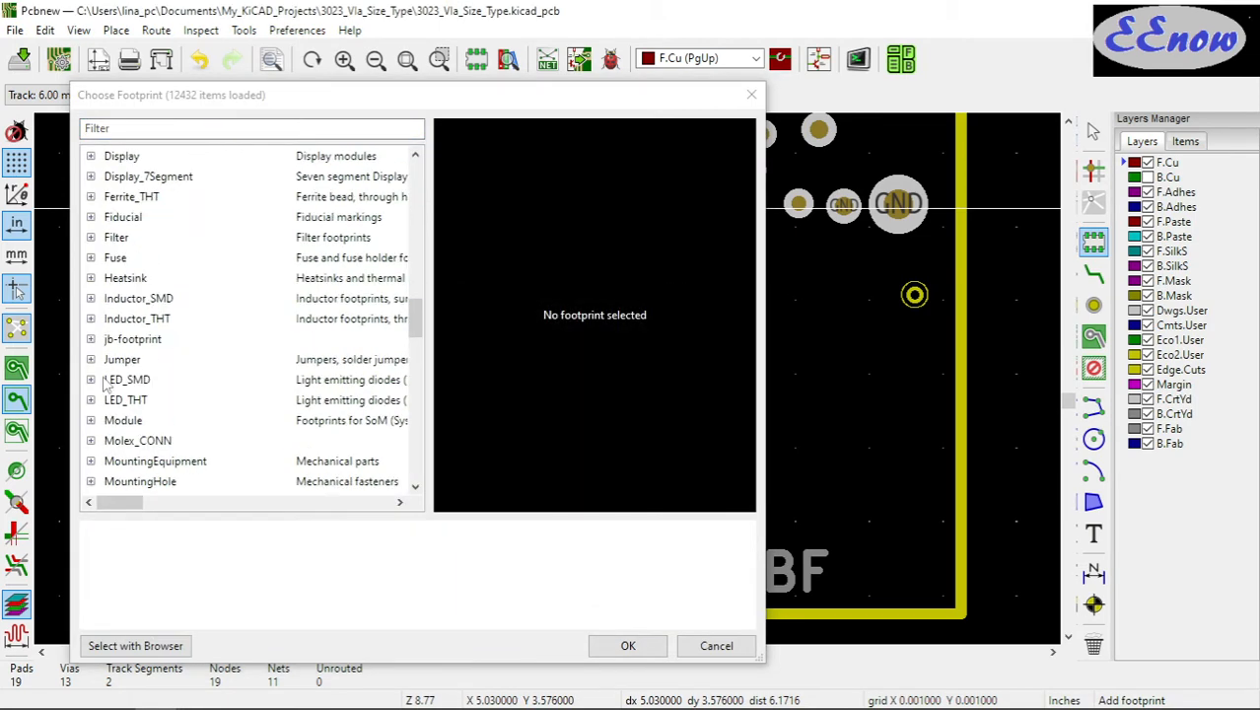
{"action": "scroll", "coordinate": [108, 386], "scroll_direction": "down", "scroll_amount": 10}
{"action": "scroll", "coordinate": [138, 385], "scroll_direction": "down", "scroll_amount": 10}
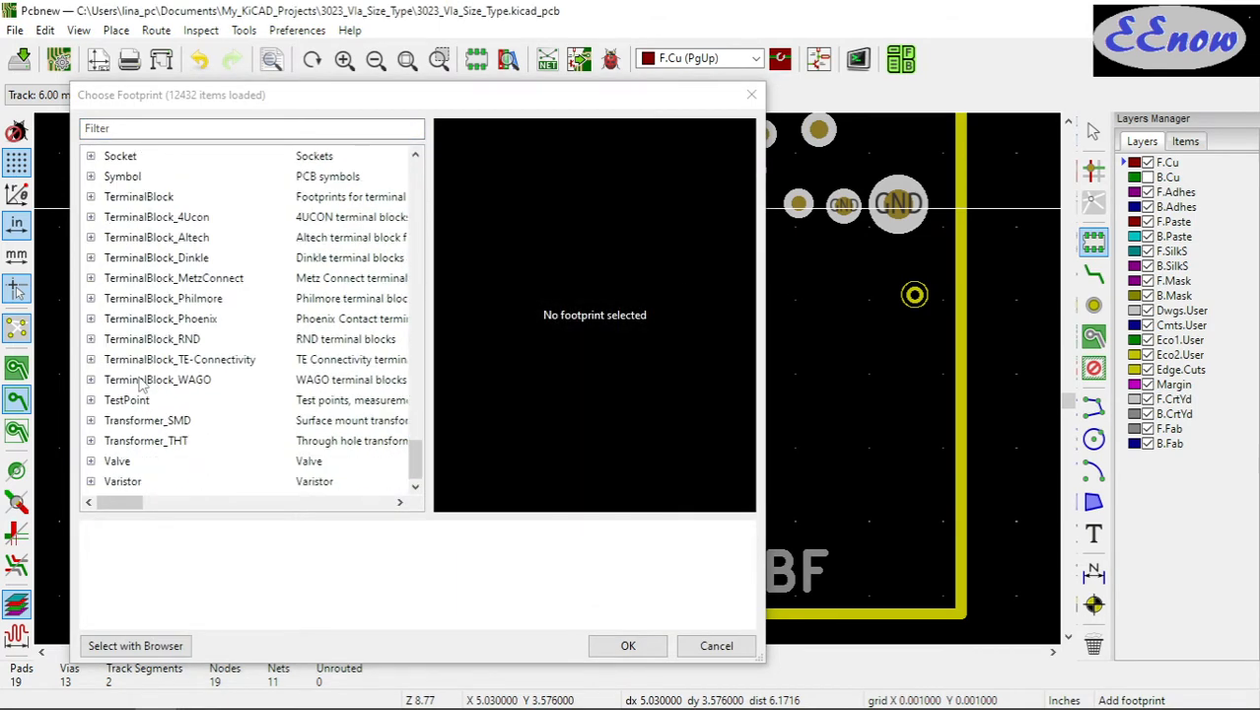
{"action": "scroll", "coordinate": [141, 385], "scroll_direction": "up", "scroll_amount": 10}
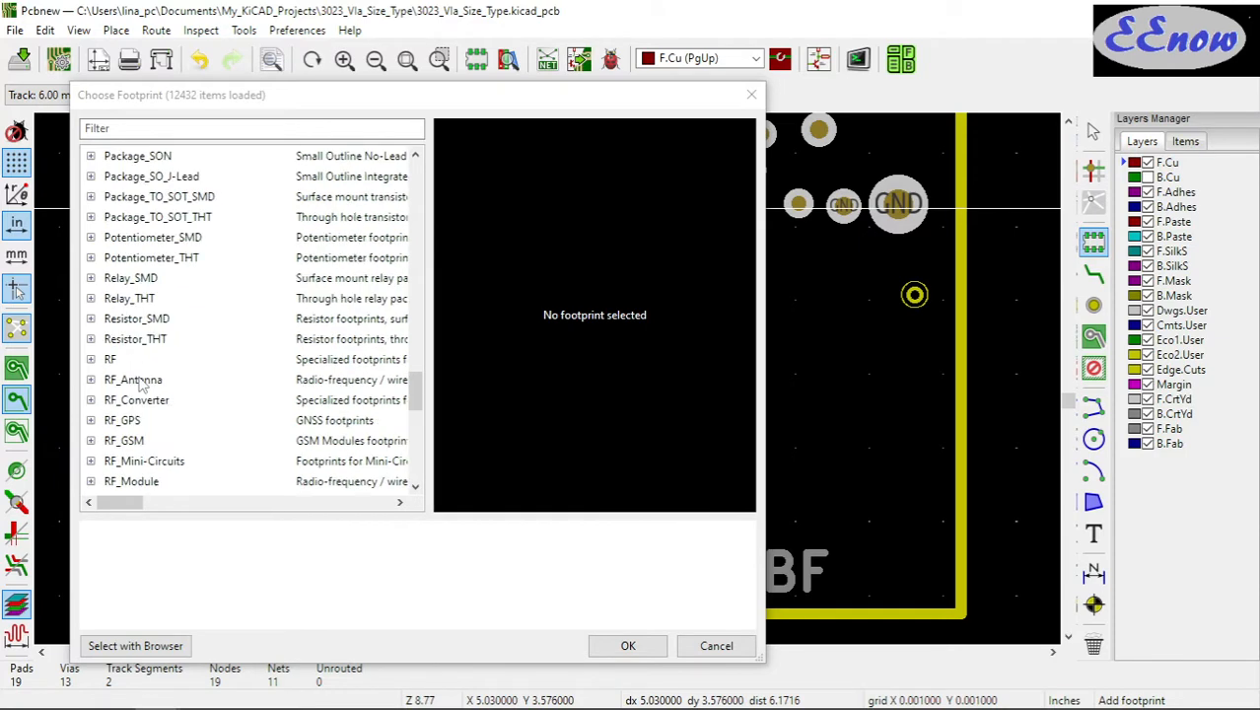
{"action": "scroll", "coordinate": [141, 385], "scroll_direction": "up", "scroll_amount": 7}
{"action": "scroll", "coordinate": [141, 236], "scroll_direction": "up", "scroll_amount": 3}
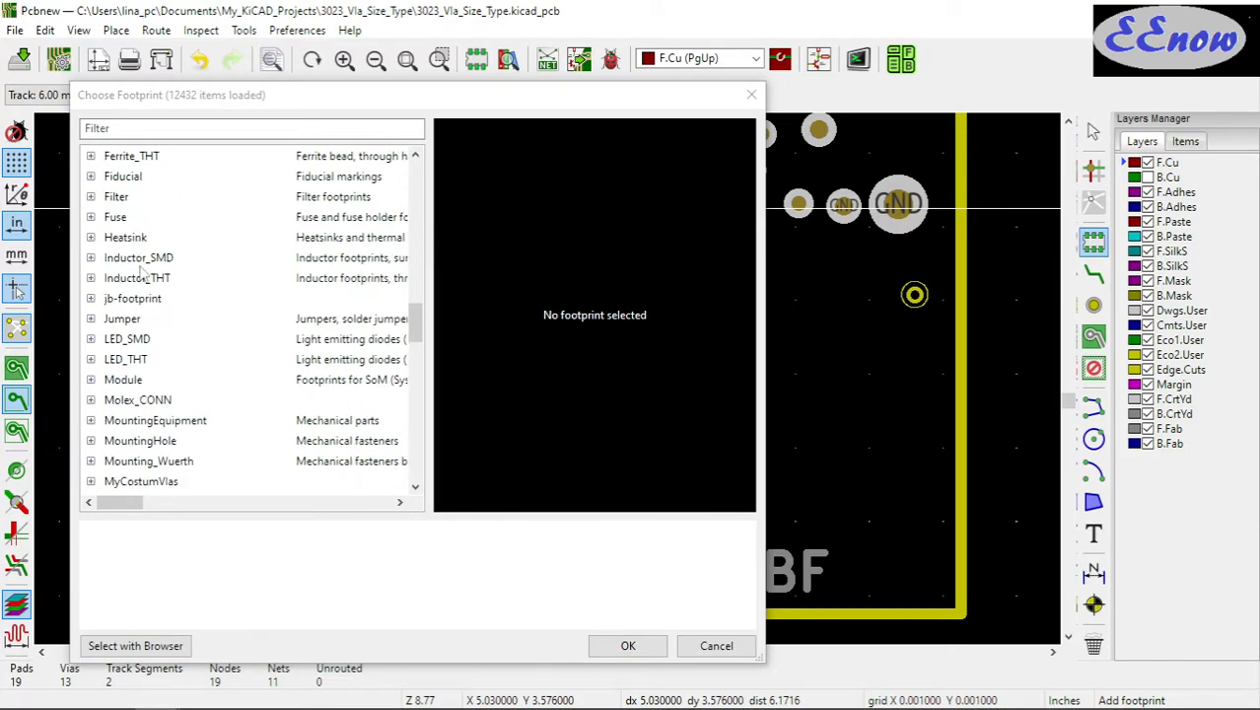
{"action": "scroll", "coordinate": [133, 276], "scroll_direction": "up", "scroll_amount": 3}
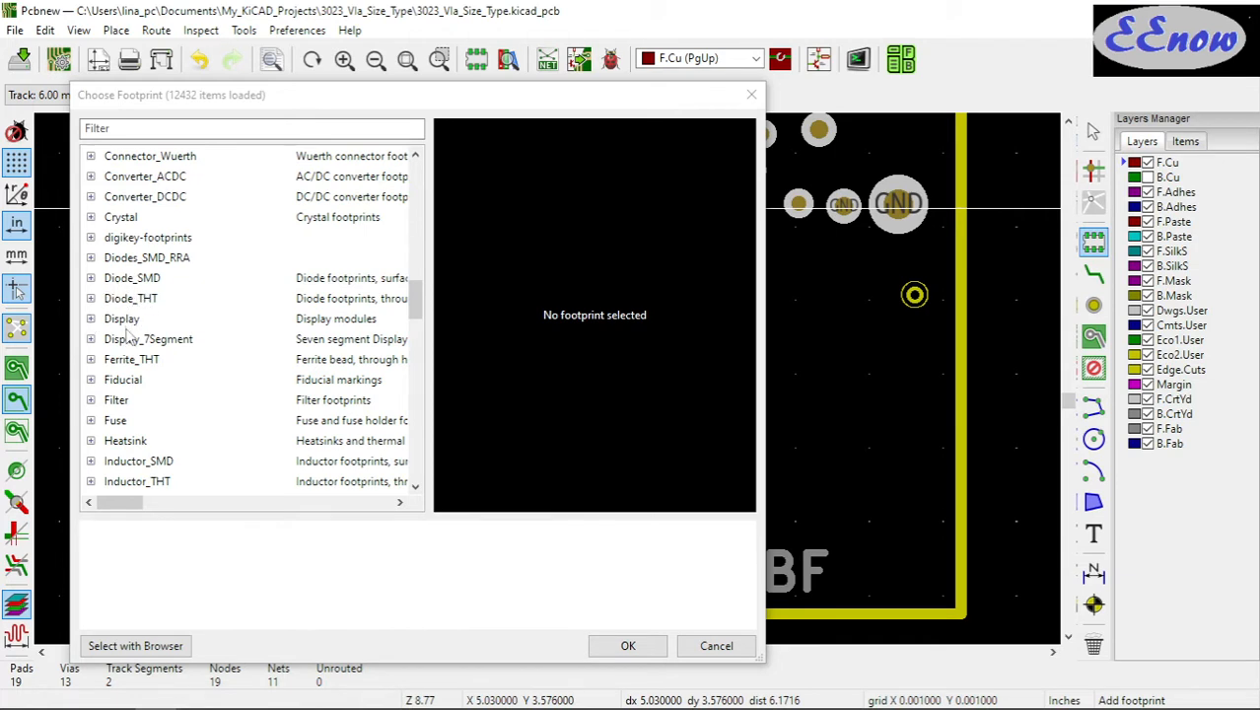
{"action": "scroll", "coordinate": [133, 309], "scroll_direction": "up", "scroll_amount": 3}
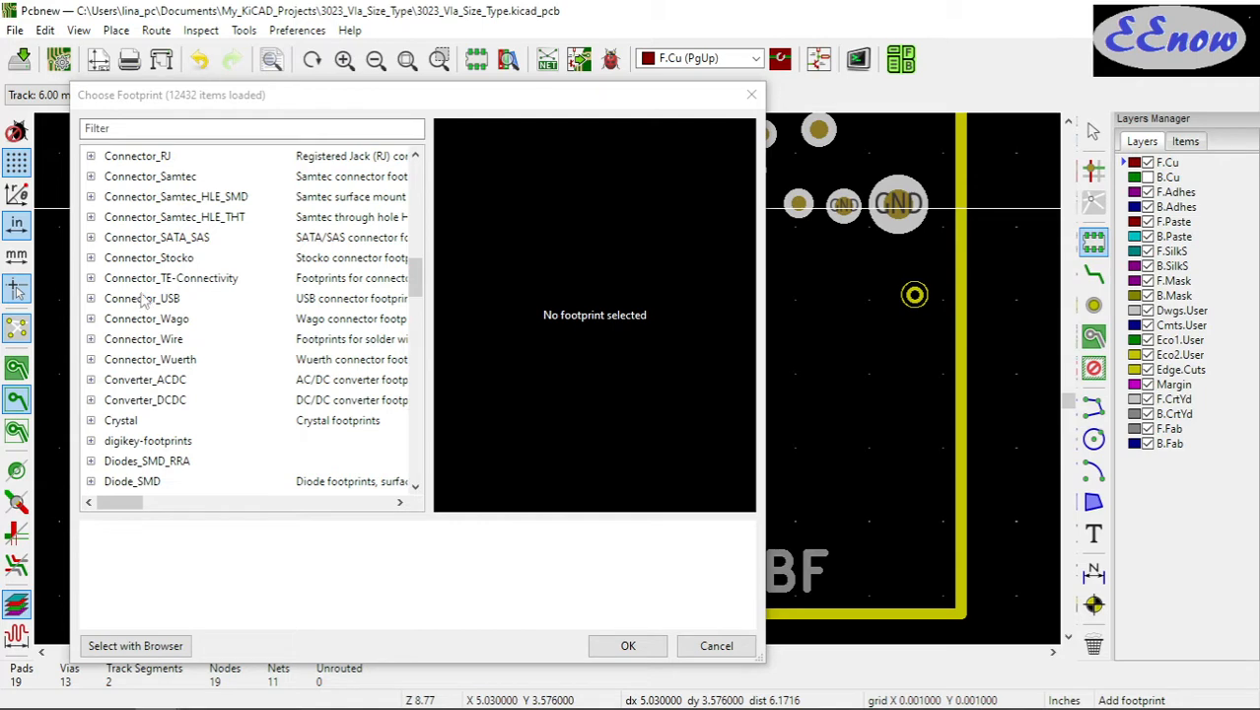
{"action": "scroll", "coordinate": [145, 300], "scroll_direction": "up", "scroll_amount": 3}
{"action": "scroll", "coordinate": [146, 301], "scroll_direction": "up", "scroll_amount": 3}
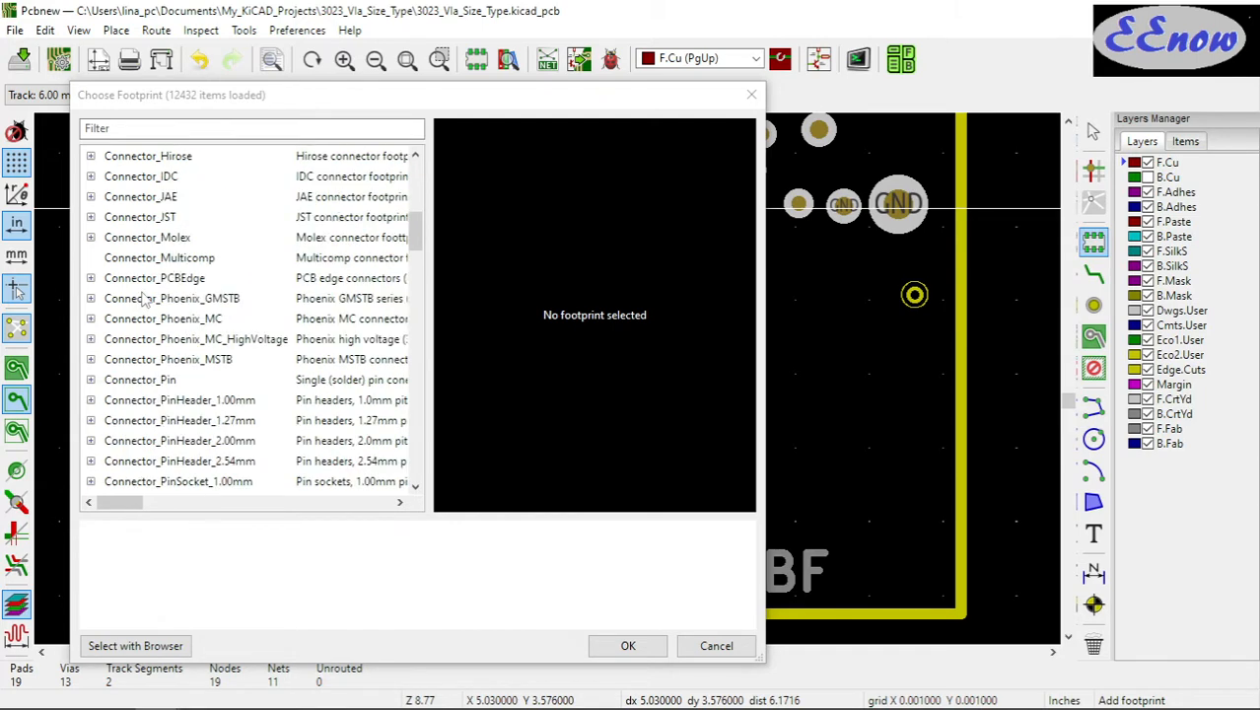
{"action": "scroll", "coordinate": [146, 300], "scroll_direction": "up", "scroll_amount": 3}
{"action": "scroll", "coordinate": [144, 300], "scroll_direction": "up", "scroll_amount": 3}
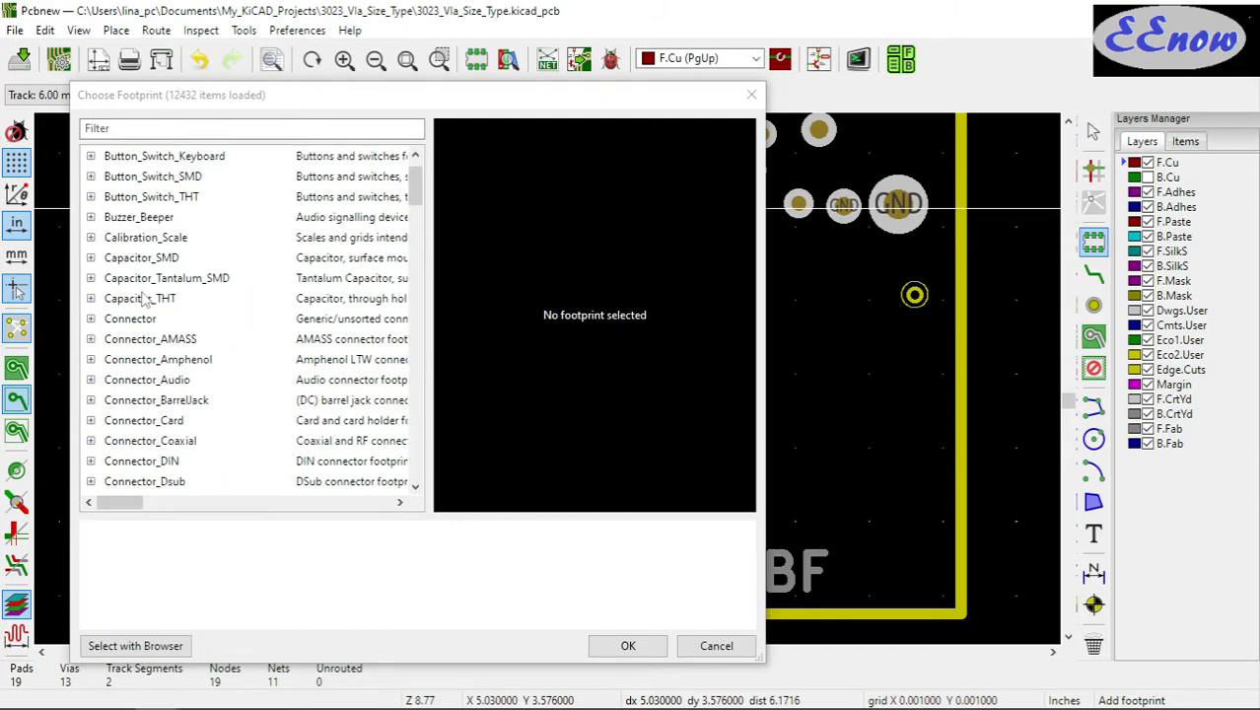
{"action": "scroll", "coordinate": [144, 301], "scroll_direction": "up", "scroll_amount": 1}
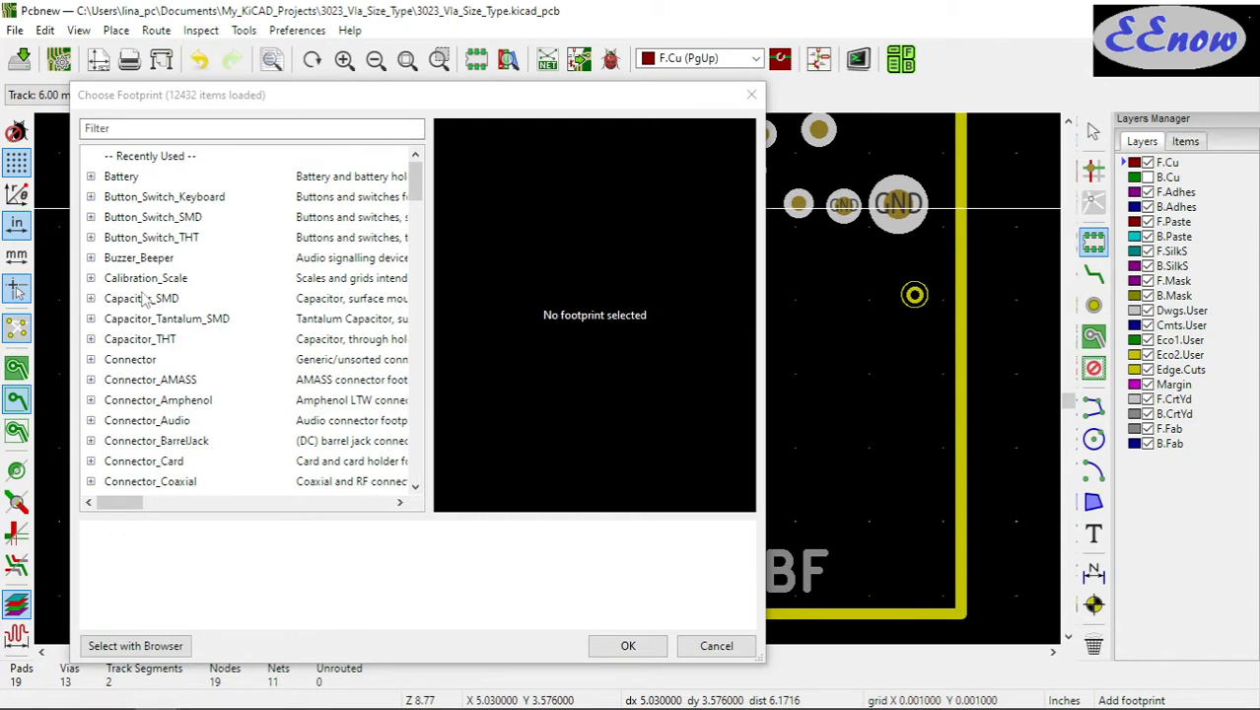
Find the MyCostumVIas footprint library and preview its VIA-0.6mm and SOP50P490X110-11NwithVias footprints
{"action": "scroll", "coordinate": [144, 300], "scroll_direction": "down", "scroll_amount": 6}
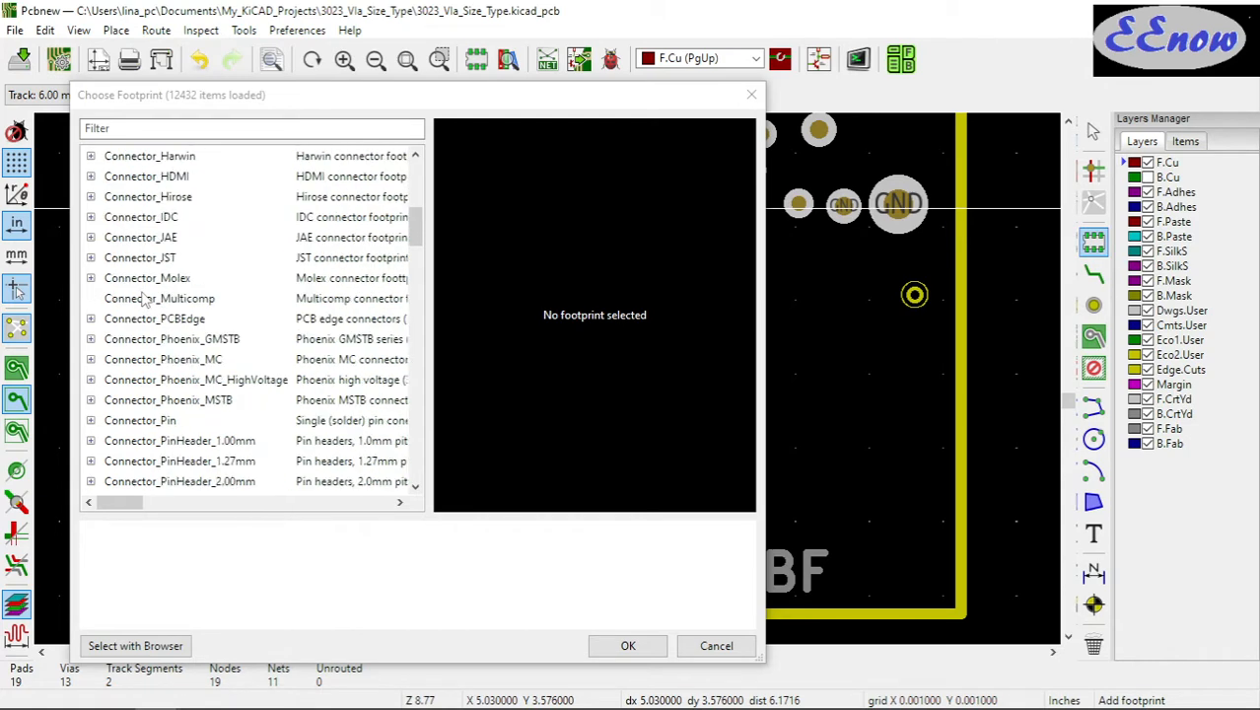
{"action": "scroll", "coordinate": [144, 301], "scroll_direction": "down", "scroll_amount": 3}
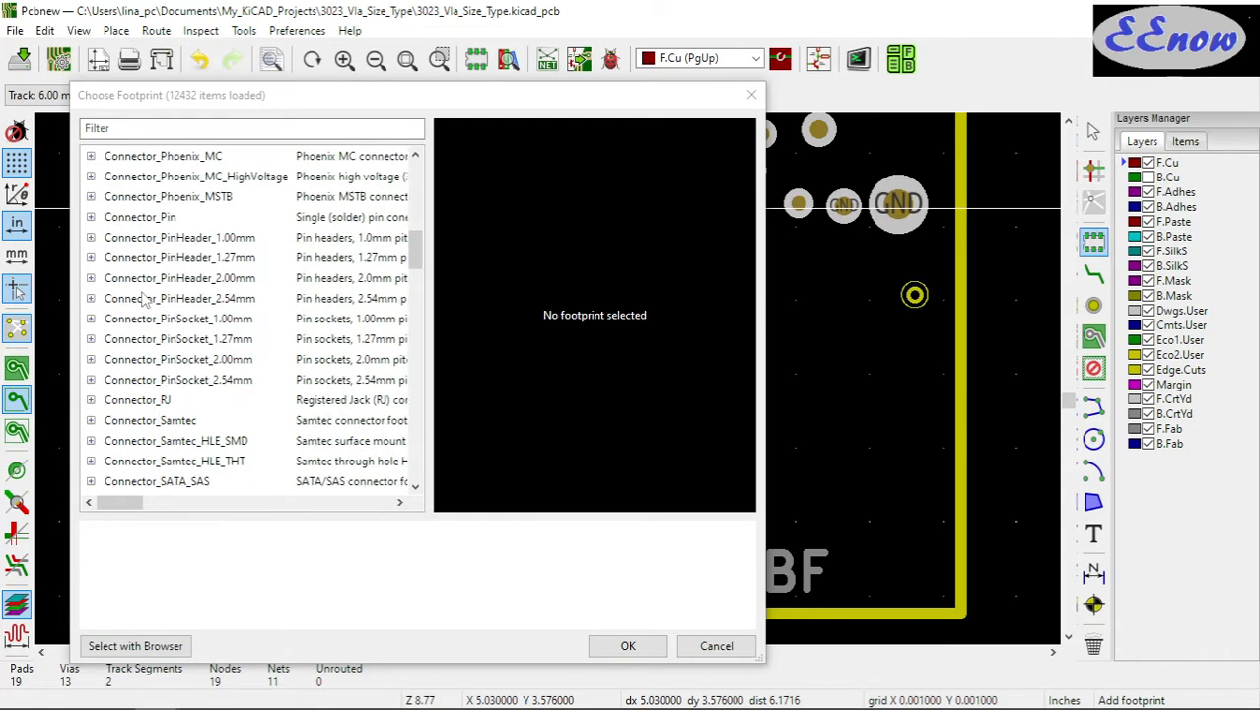
{"action": "scroll", "coordinate": [144, 301], "scroll_direction": "down", "scroll_amount": 6}
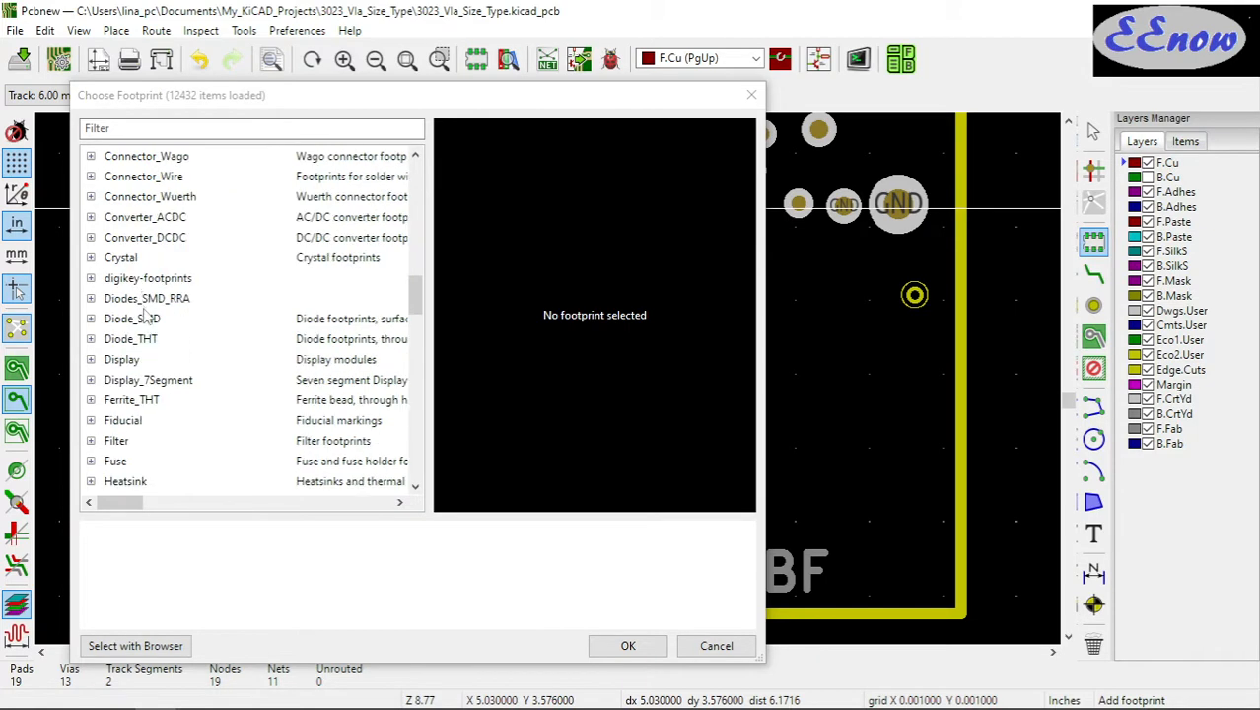
{"action": "scroll", "coordinate": [144, 314], "scroll_direction": "down", "scroll_amount": 3}
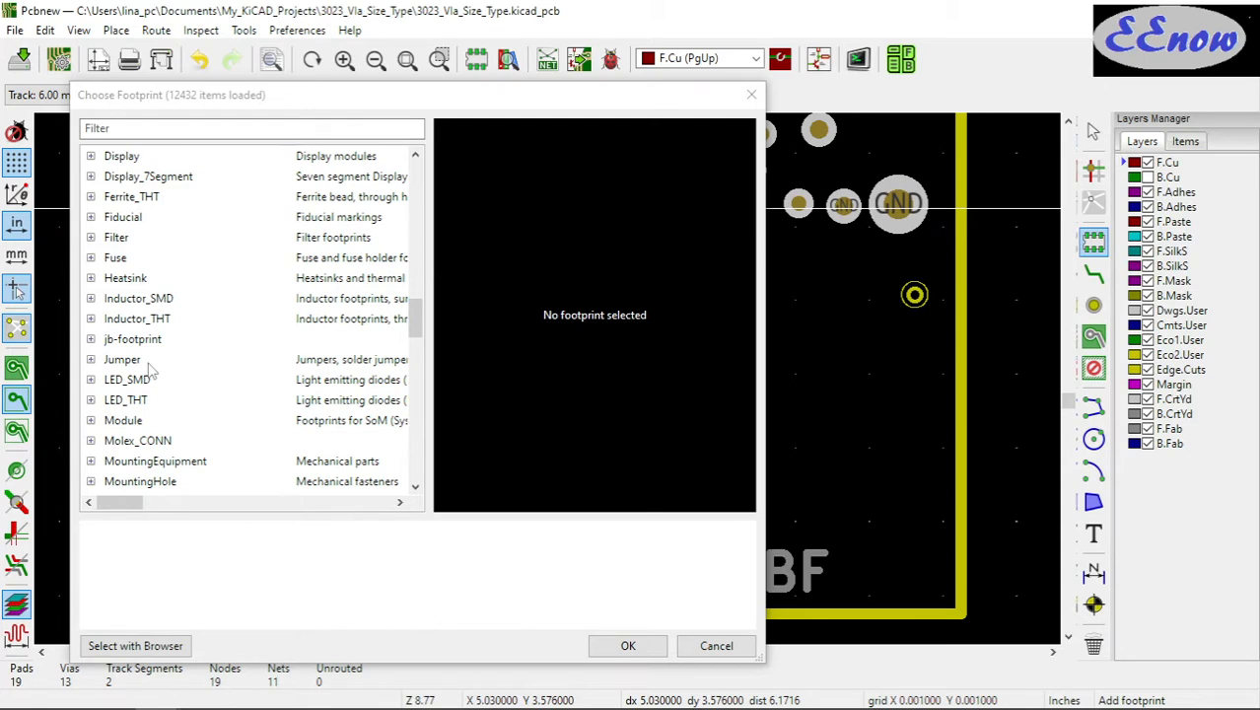
{"action": "scroll", "coordinate": [151, 368], "scroll_direction": "down", "scroll_amount": 3}
{"action": "scroll", "coordinate": [151, 369], "scroll_direction": "down", "scroll_amount": 3}
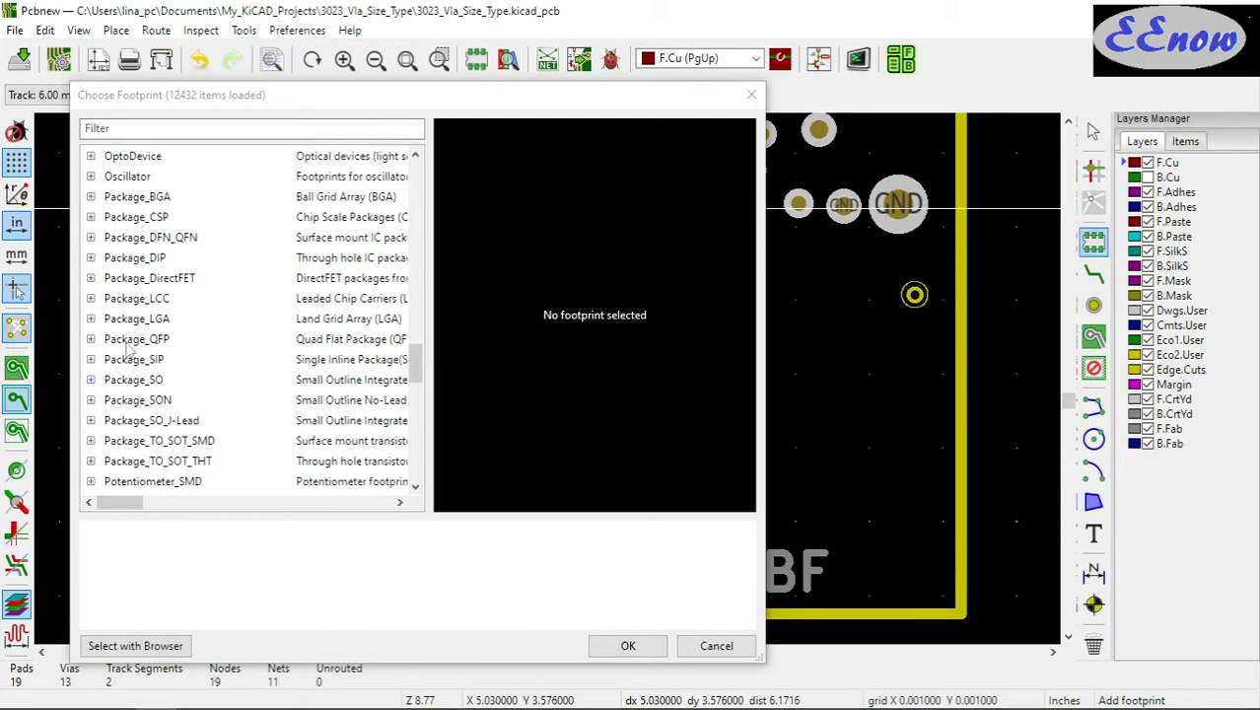
{"action": "scroll", "coordinate": [129, 350], "scroll_direction": "up", "scroll_amount": 3}
{"action": "left_click", "coordinate": [90, 319]}
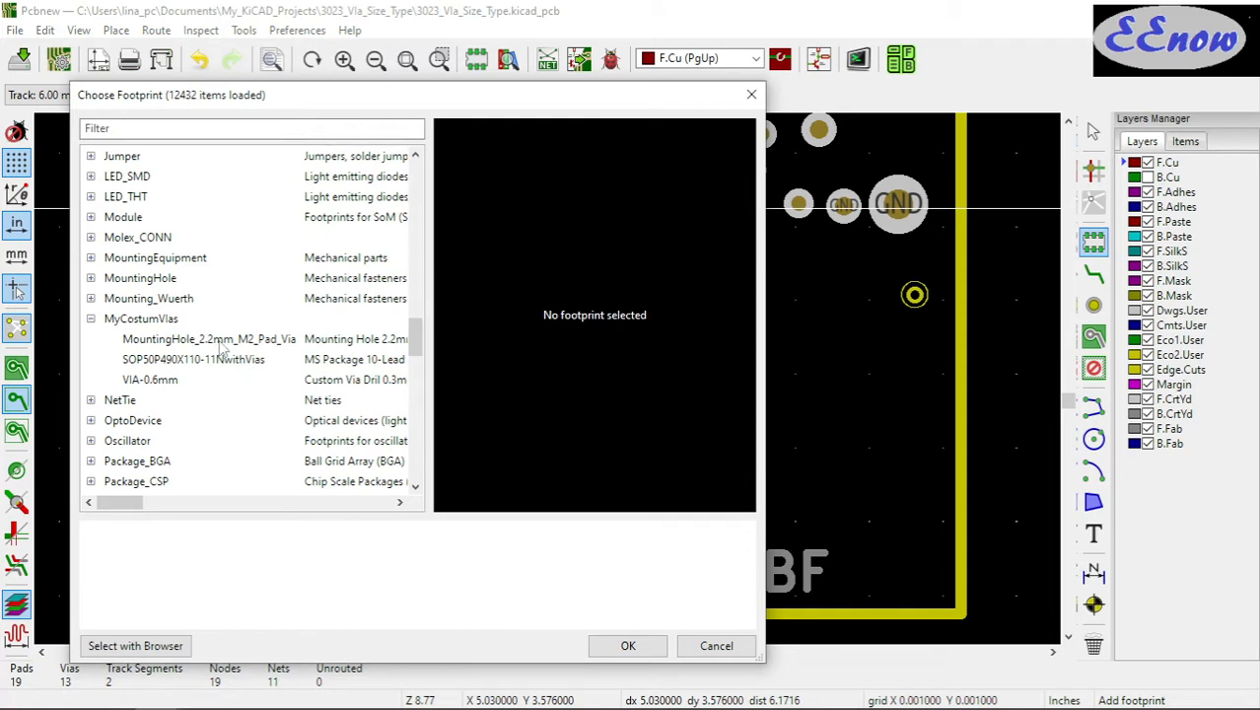
{"action": "left_click", "coordinate": [163, 381]}
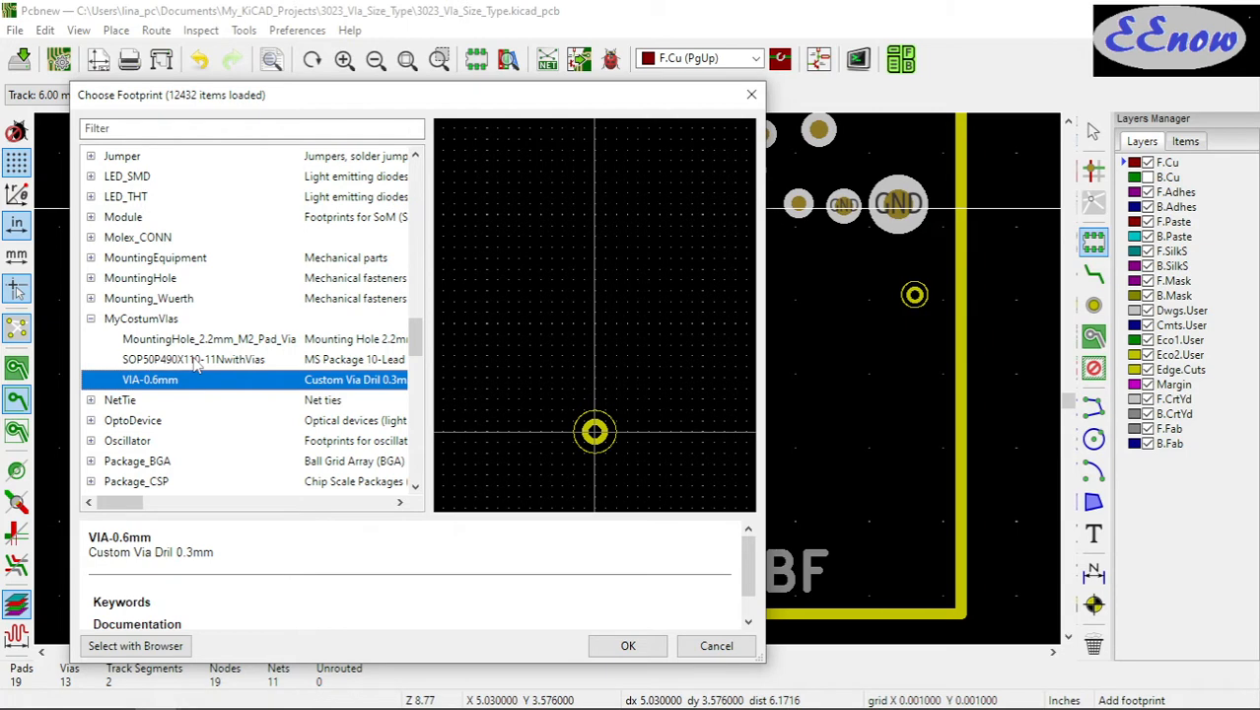
{"action": "left_click", "coordinate": [196, 361]}
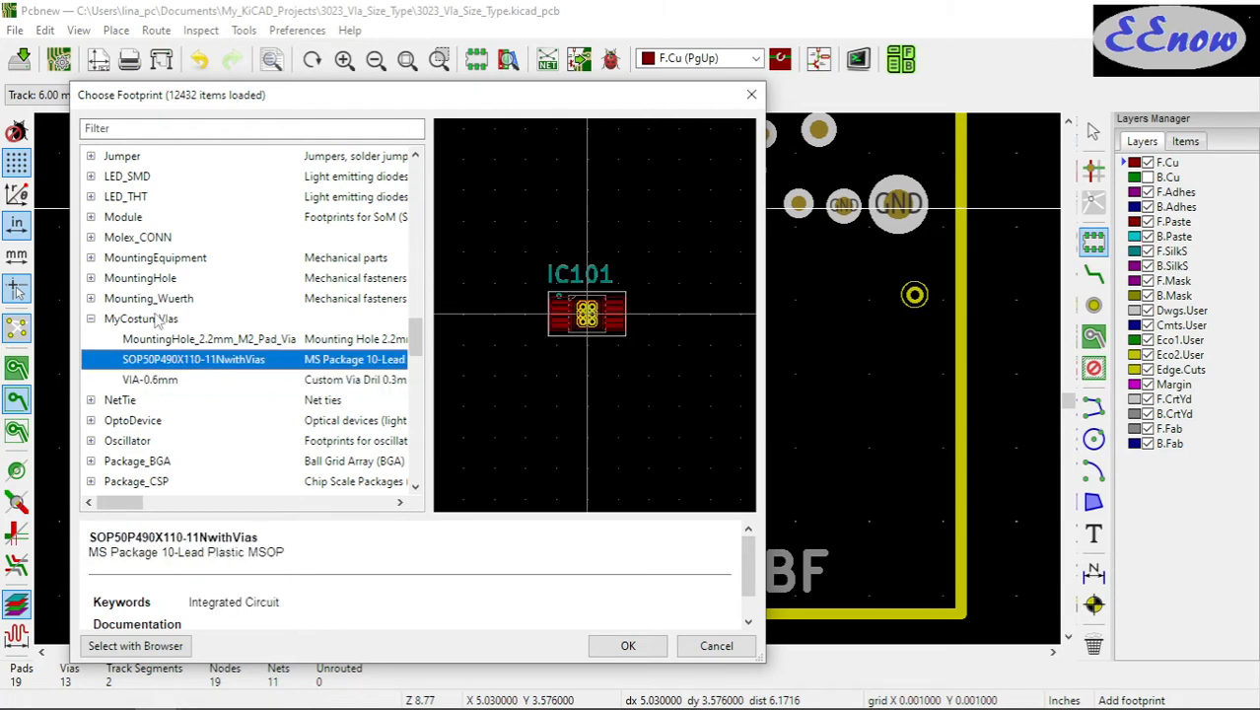
{"action": "left_click", "coordinate": [91, 319]}
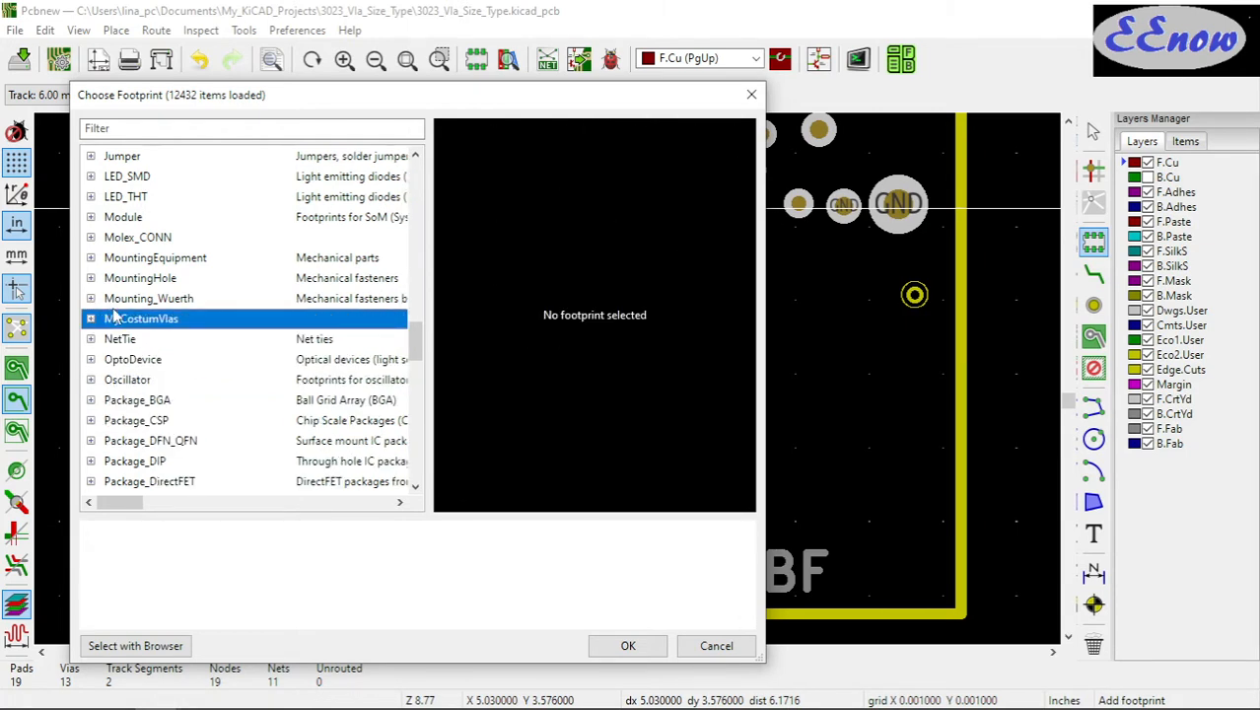
Find the SamacSys_Parts library and preview its DIP and DIPS footprints, from DIP762W53P254L1980H508Q16N to DIPS776W60P254L1300H725Q10N
{"action": "scroll", "coordinate": [114, 313], "scroll_direction": "down", "scroll_amount": 7}
{"action": "scroll", "coordinate": [119, 337], "scroll_direction": "up", "scroll_amount": 7}
{"action": "scroll", "coordinate": [116, 276], "scroll_direction": "up", "scroll_amount": 7}
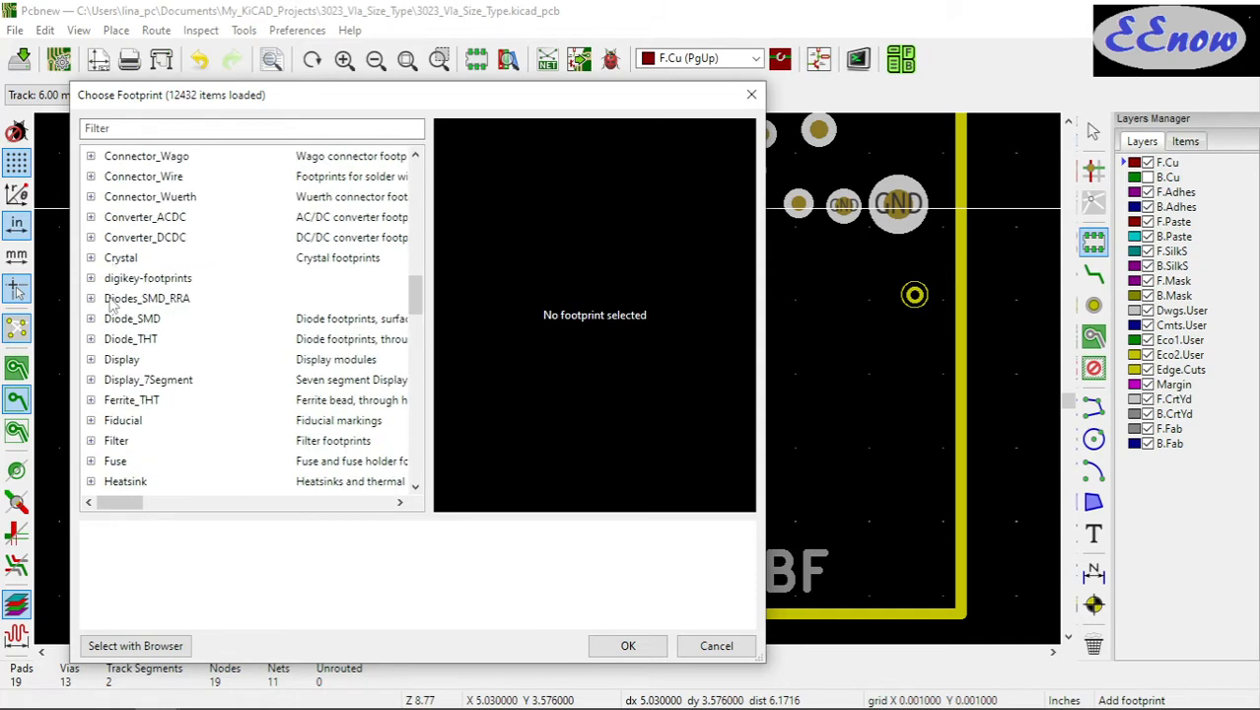
{"action": "scroll", "coordinate": [111, 308], "scroll_direction": "down", "scroll_amount": 7}
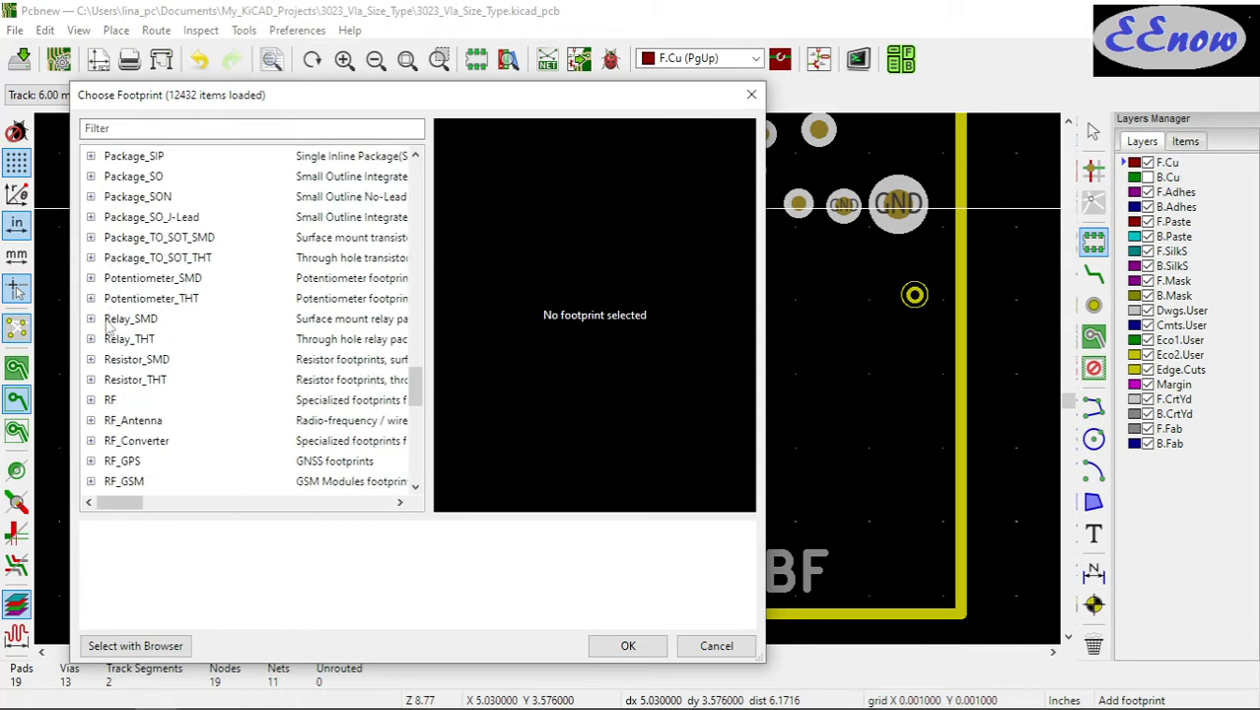
{"action": "scroll", "coordinate": [108, 330], "scroll_direction": "up", "scroll_amount": 3}
{"action": "scroll", "coordinate": [111, 340], "scroll_direction": "down", "scroll_amount": 7}
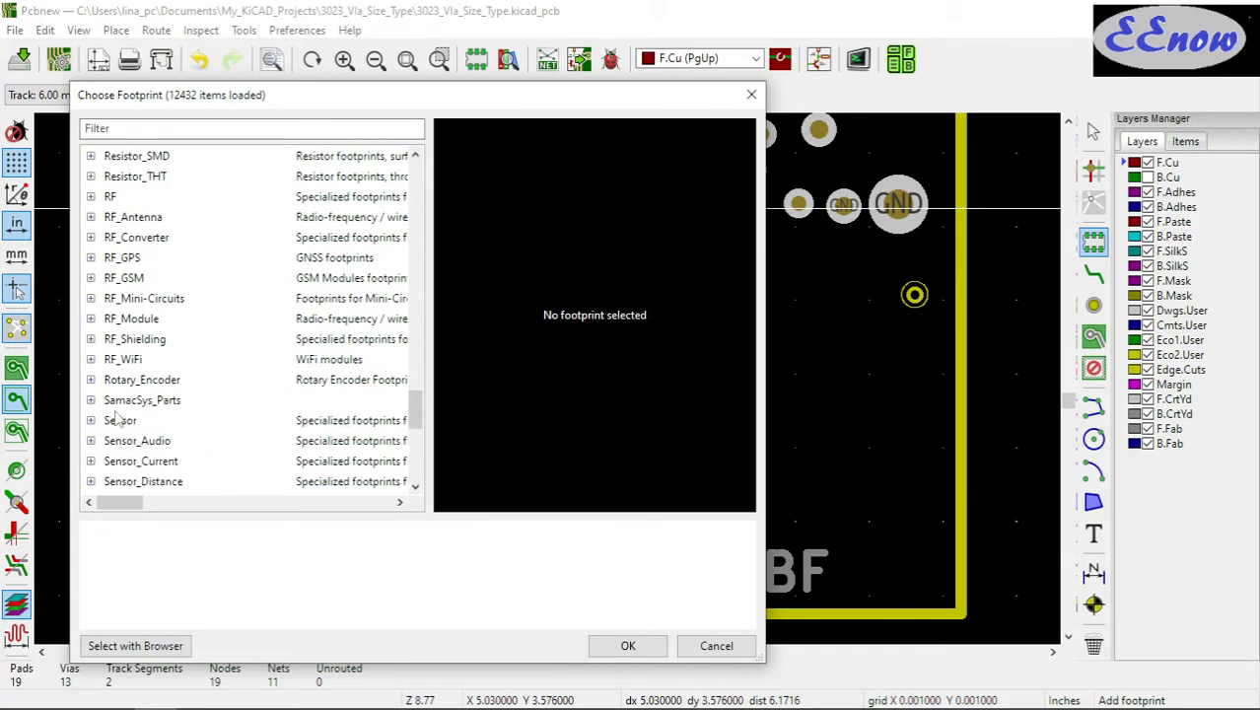
{"action": "left_click", "coordinate": [91, 400]}
{"action": "scroll", "coordinate": [148, 438], "scroll_direction": "down", "scroll_amount": 3}
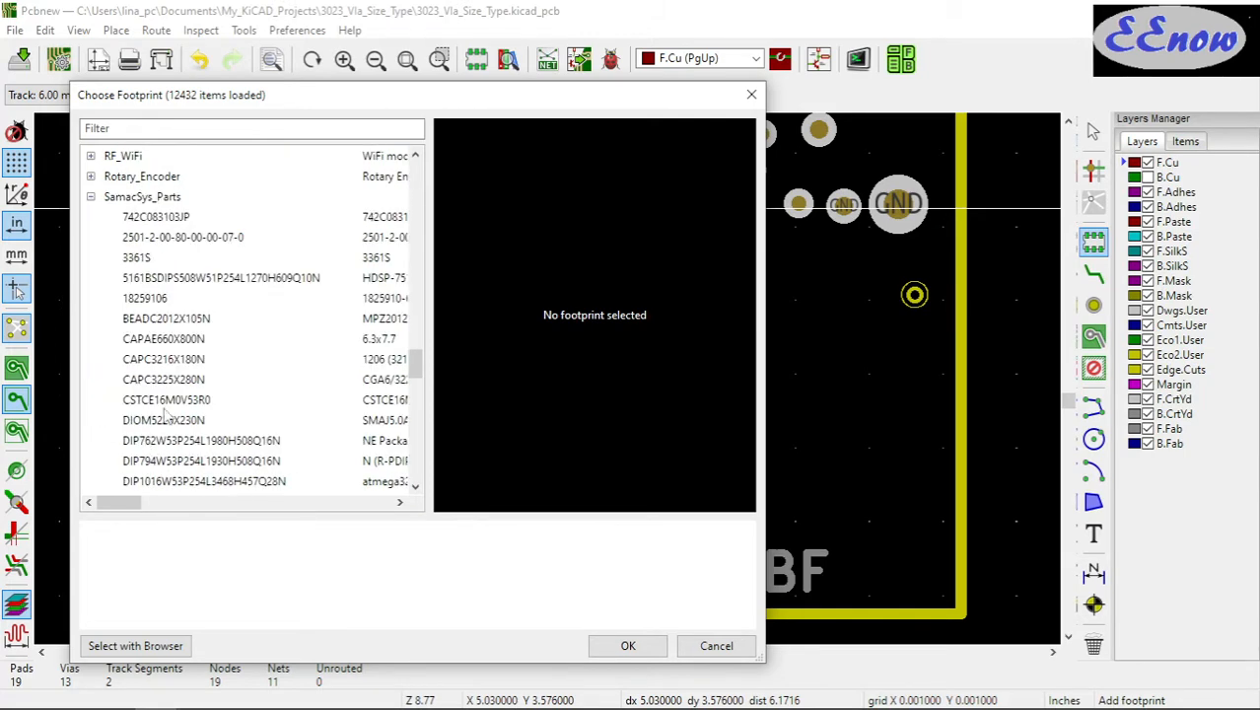
{"action": "scroll", "coordinate": [212, 361], "scroll_direction": "down", "scroll_amount": 3}
{"action": "left_click", "coordinate": [262, 238]}
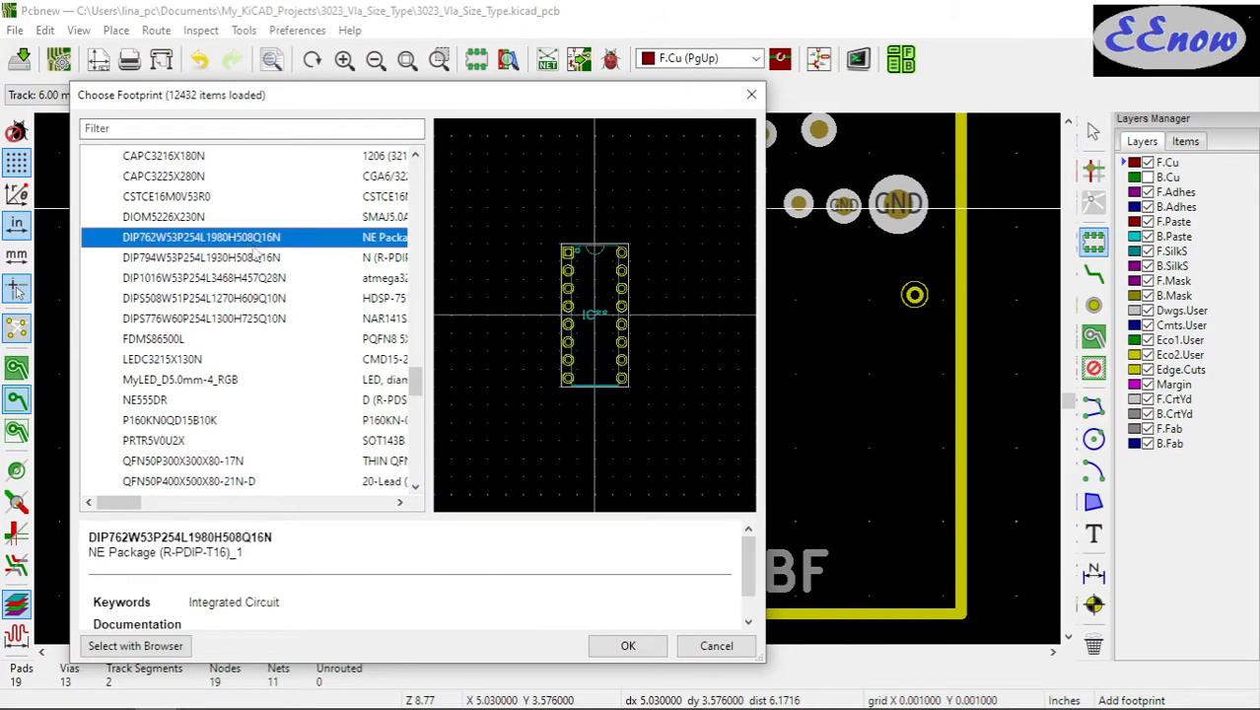
{"action": "left_click", "coordinate": [258, 258]}
{"action": "left_click", "coordinate": [256, 280]}
{"action": "left_click", "coordinate": [251, 300]}
{"action": "left_click", "coordinate": [239, 321]}
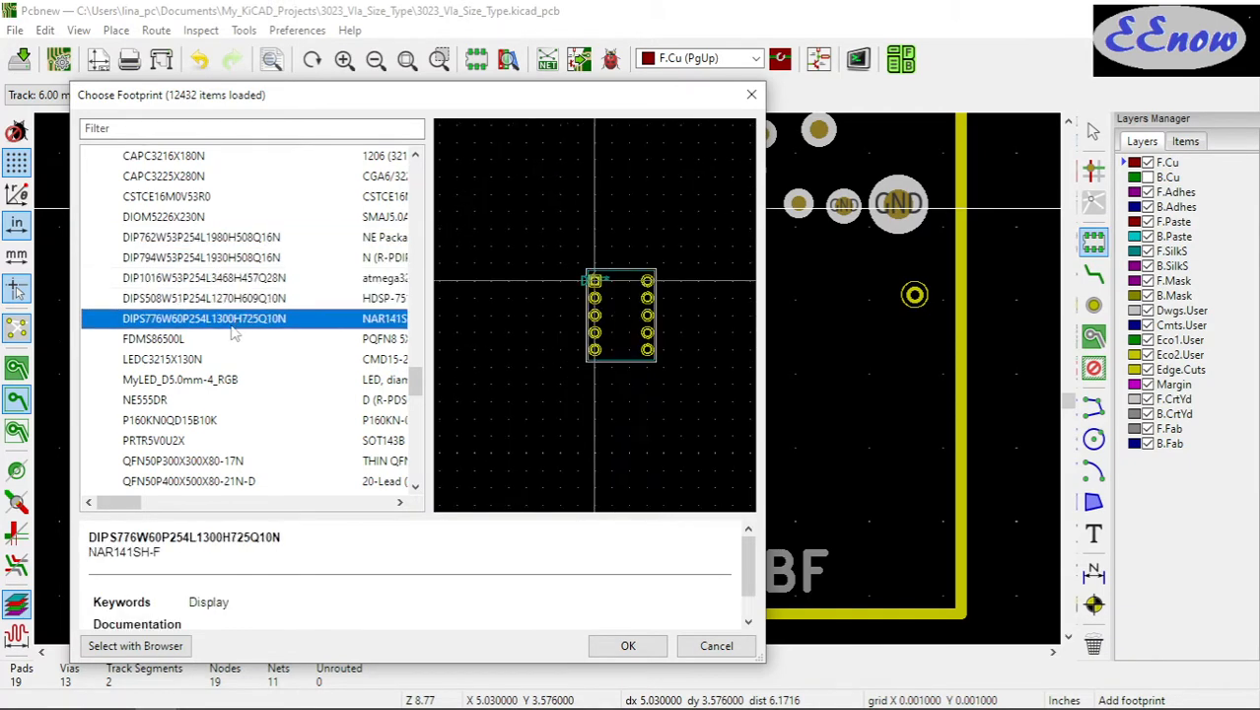
Preview the FDMS86500L, LEDC3215X130N, MyLED_D5.0mm-4_RGB and P160KN0QD15B10K footprints
{"action": "left_click", "coordinate": [160, 342]}
{"action": "left_click", "coordinate": [174, 363]}
{"action": "left_click", "coordinate": [175, 382]}
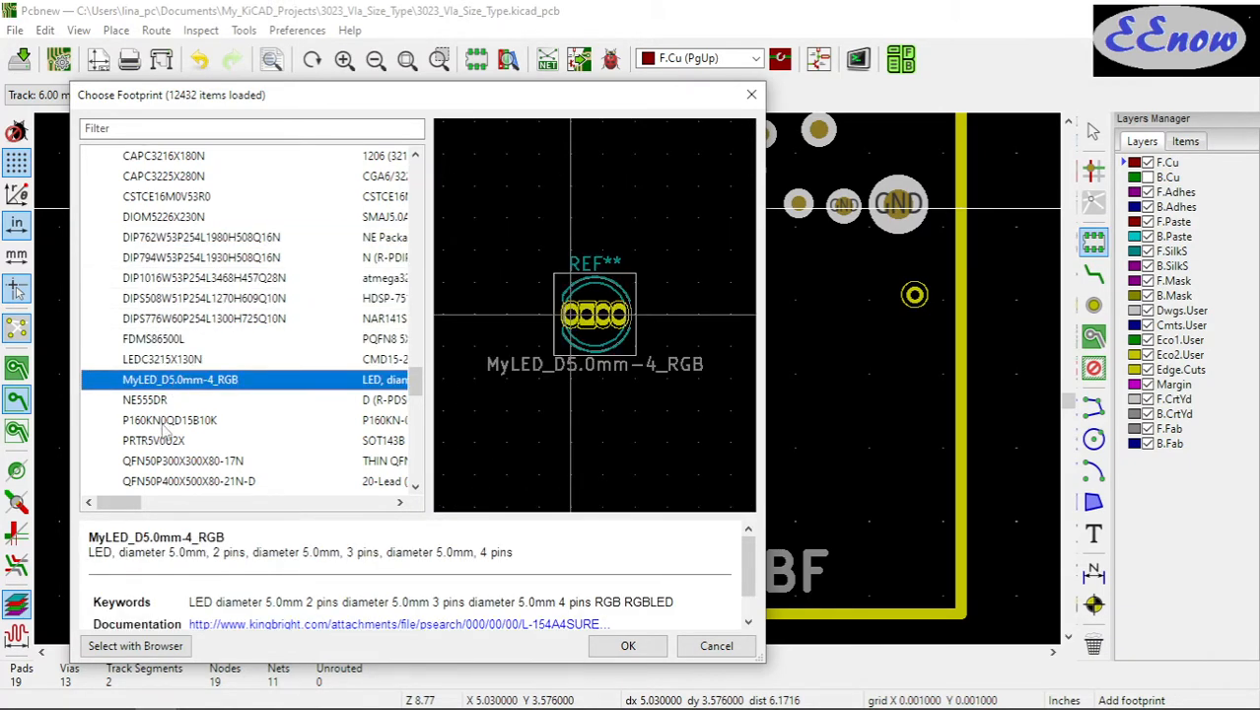
{"action": "left_click", "coordinate": [167, 422]}
Compare the previews of the SOIC127P1032X265-20N, SOIC127P600X175-8N, SOP50P310X90-8N and SOP50P490X110-11N footprints
{"action": "scroll", "coordinate": [177, 443], "scroll_direction": "down", "scroll_amount": 3}
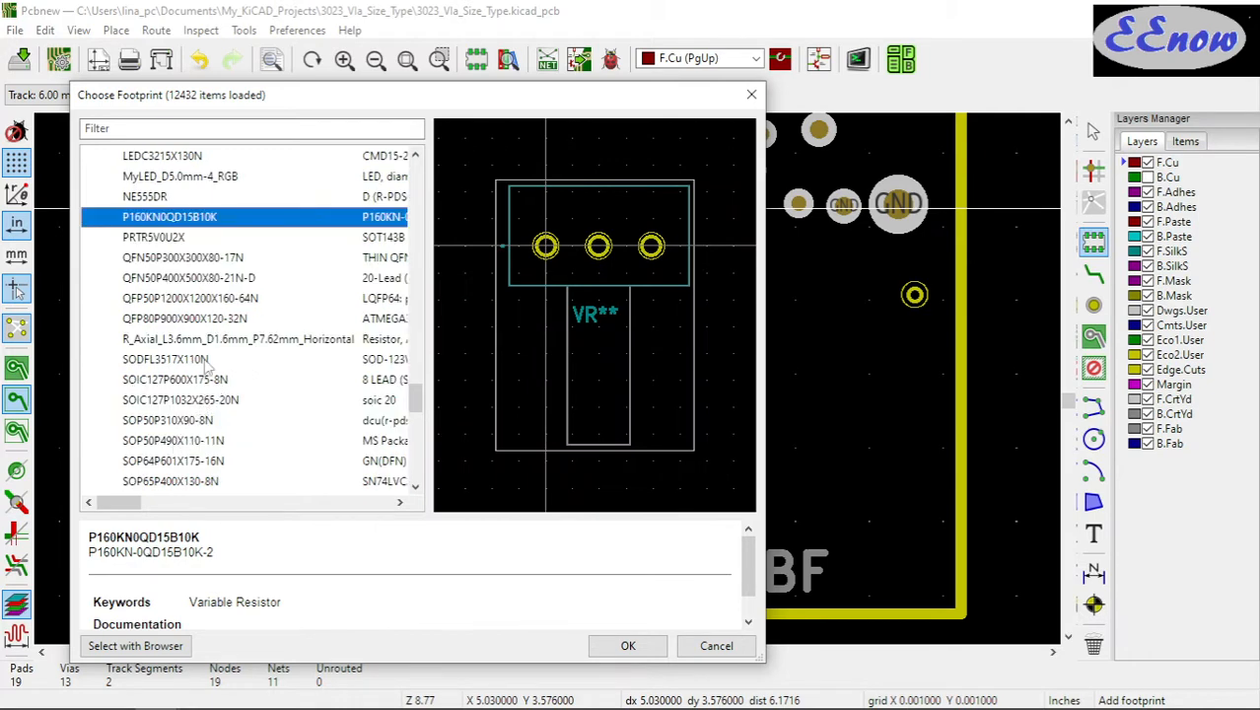
{"action": "left_click", "coordinate": [206, 400]}
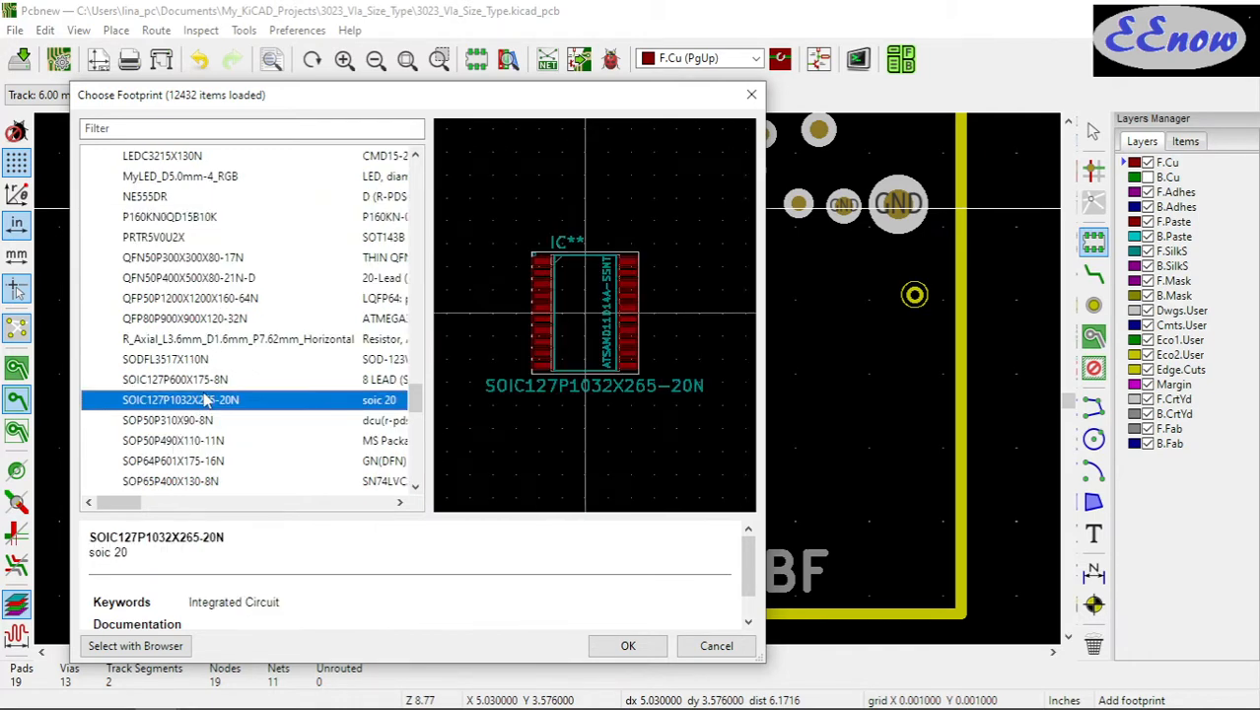
{"action": "left_click", "coordinate": [204, 380]}
{"action": "left_click", "coordinate": [202, 402]}
{"action": "left_click", "coordinate": [202, 421]}
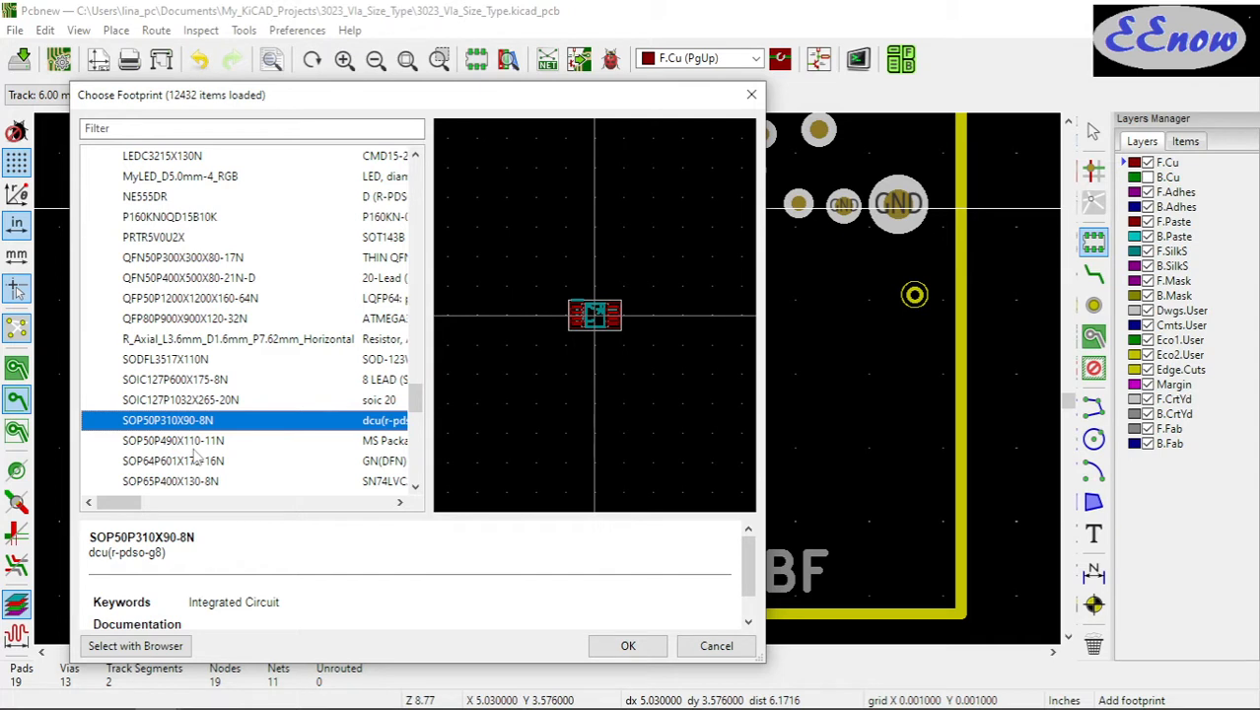
{"action": "left_click", "coordinate": [200, 446]}
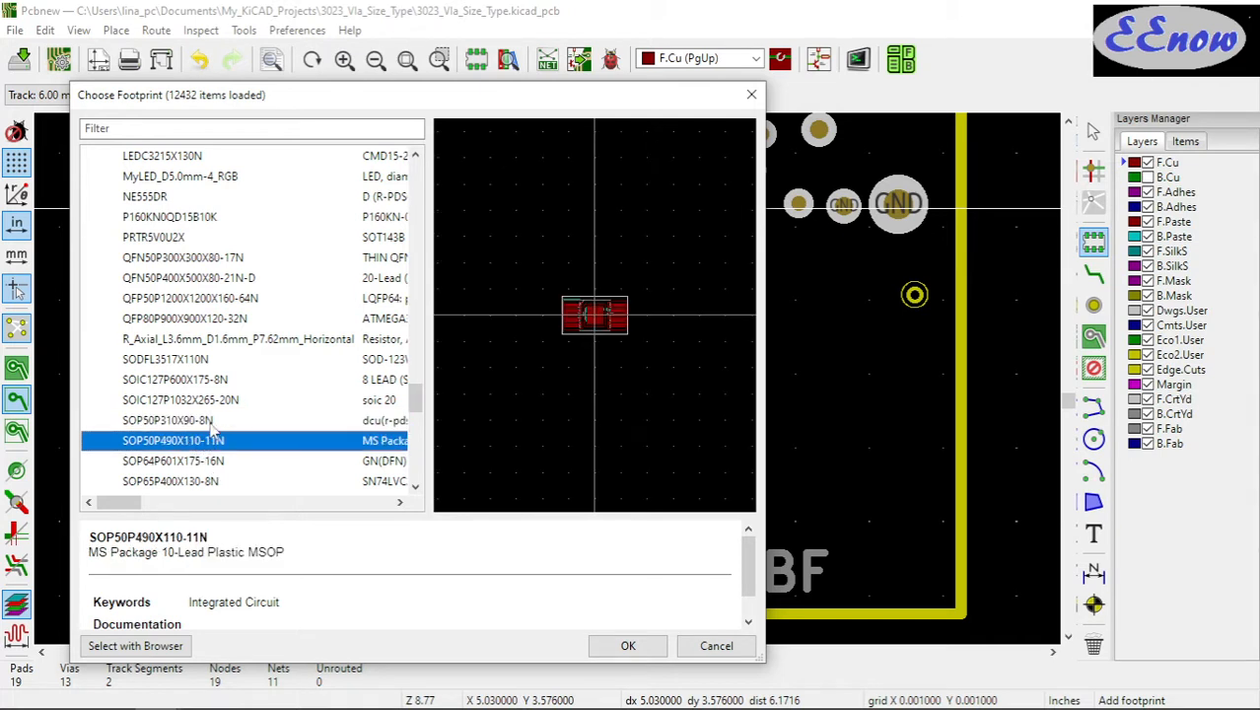
{"action": "left_click", "coordinate": [209, 422]}
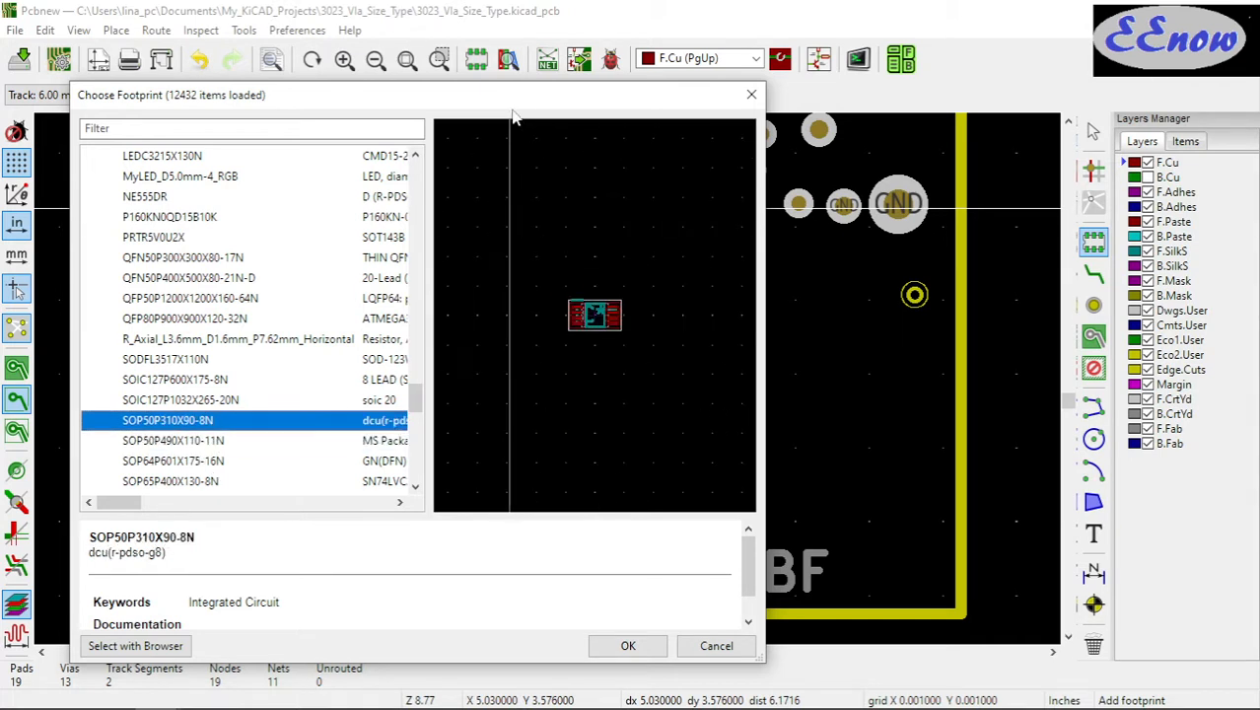
Compare the previews of the SOP50P490X110-11N, SOP64P601X175-16N, SOP50P310X90-8N and SOP65P400X130-8N footprints
{"action": "left_click_drag", "start_coordinate": [515, 108], "coordinate": [656, 26]}
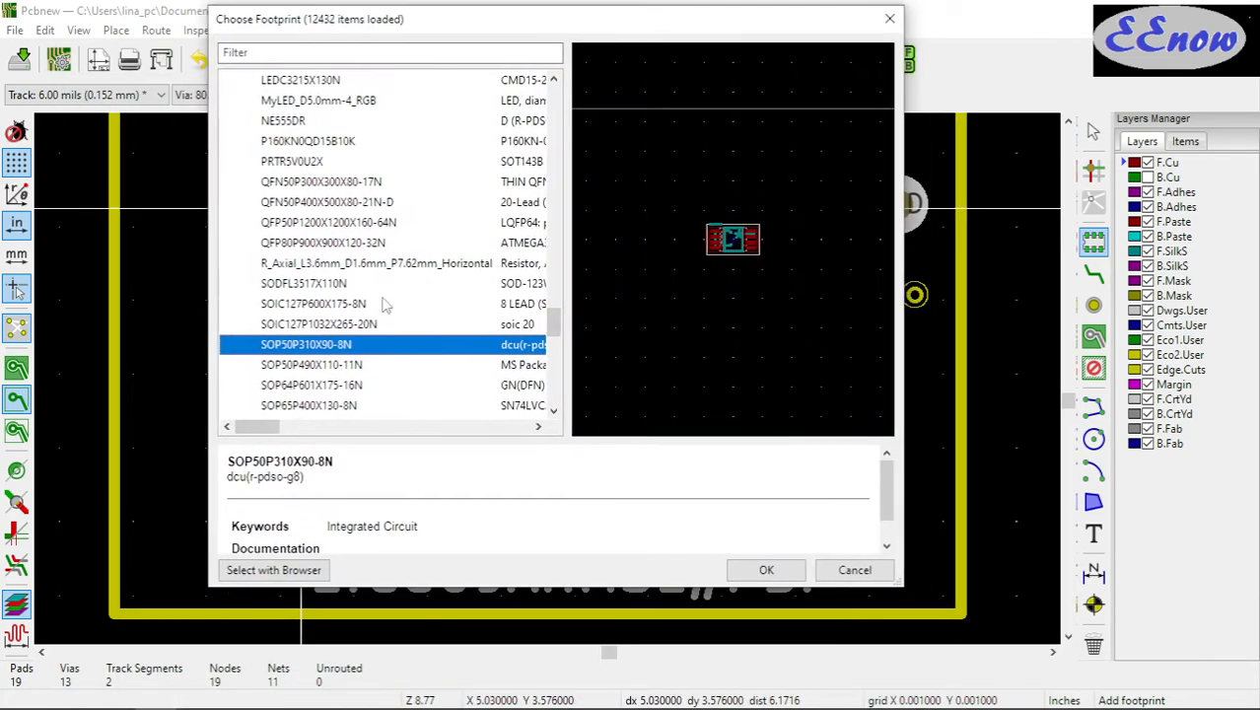
{"action": "left_click", "coordinate": [321, 366]}
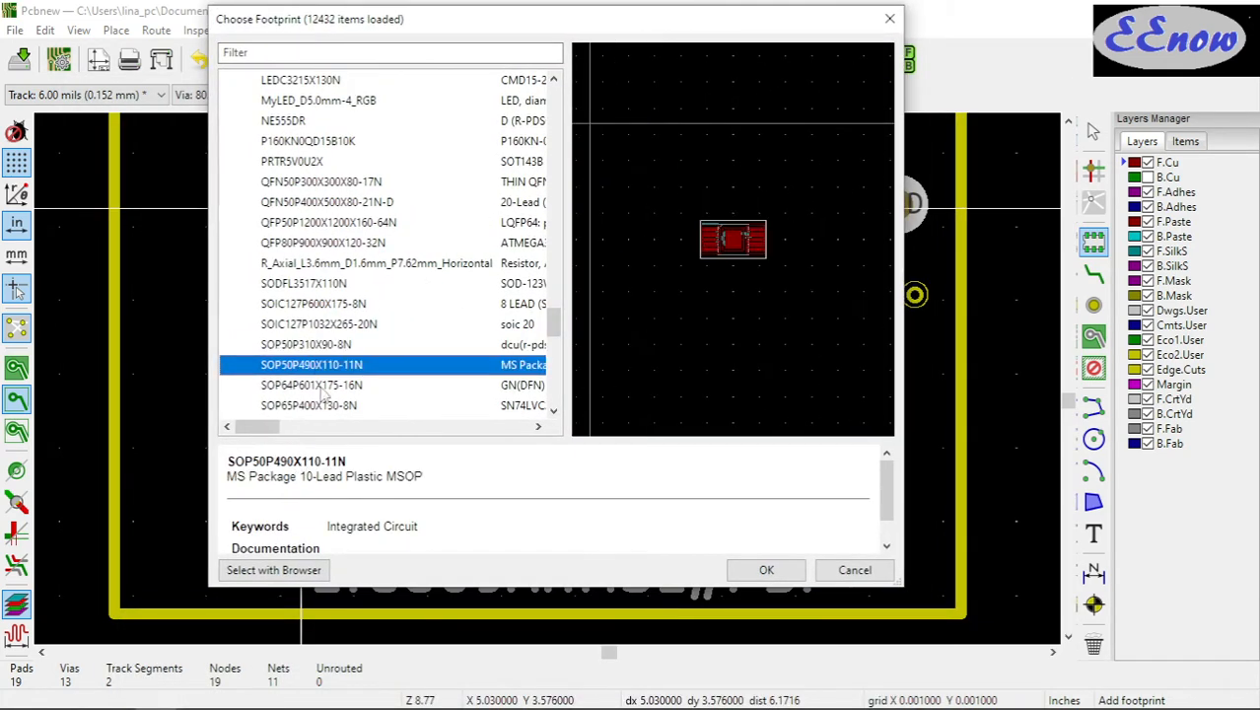
{"action": "left_click", "coordinate": [323, 389]}
{"action": "left_click", "coordinate": [323, 405]}
{"action": "left_click", "coordinate": [326, 387]}
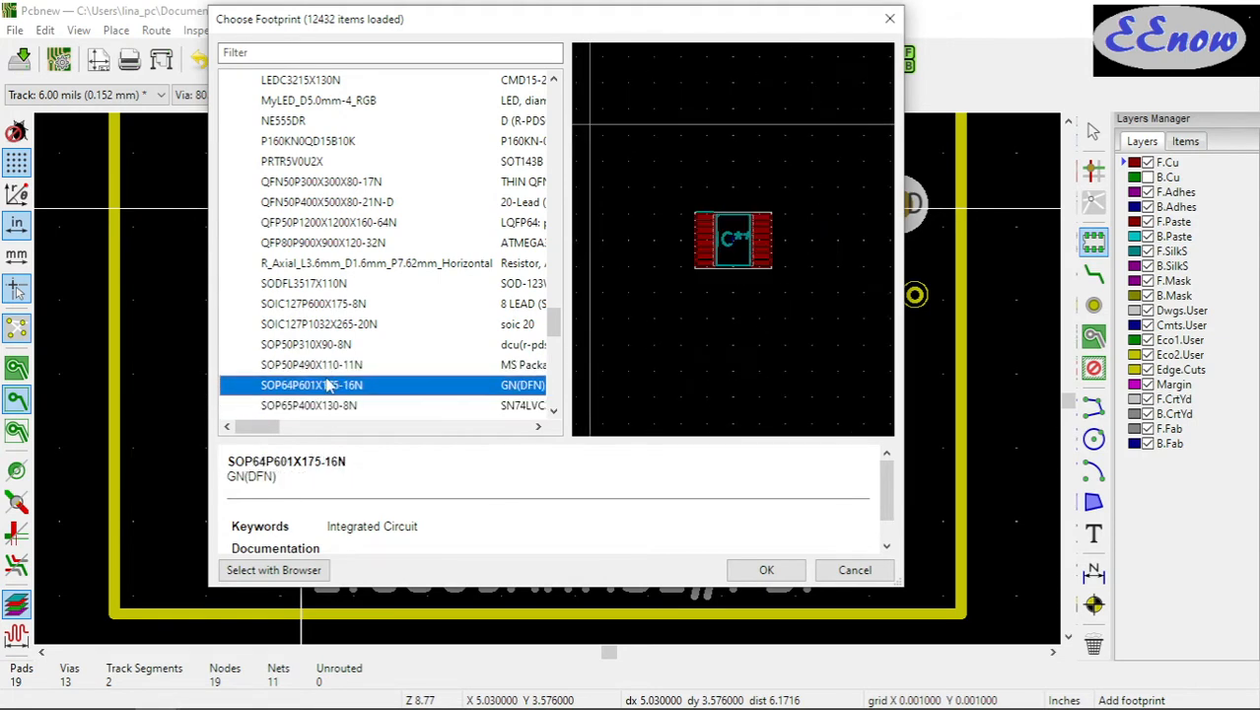
{"action": "left_click", "coordinate": [329, 365]}
{"action": "left_click", "coordinate": [326, 347]}
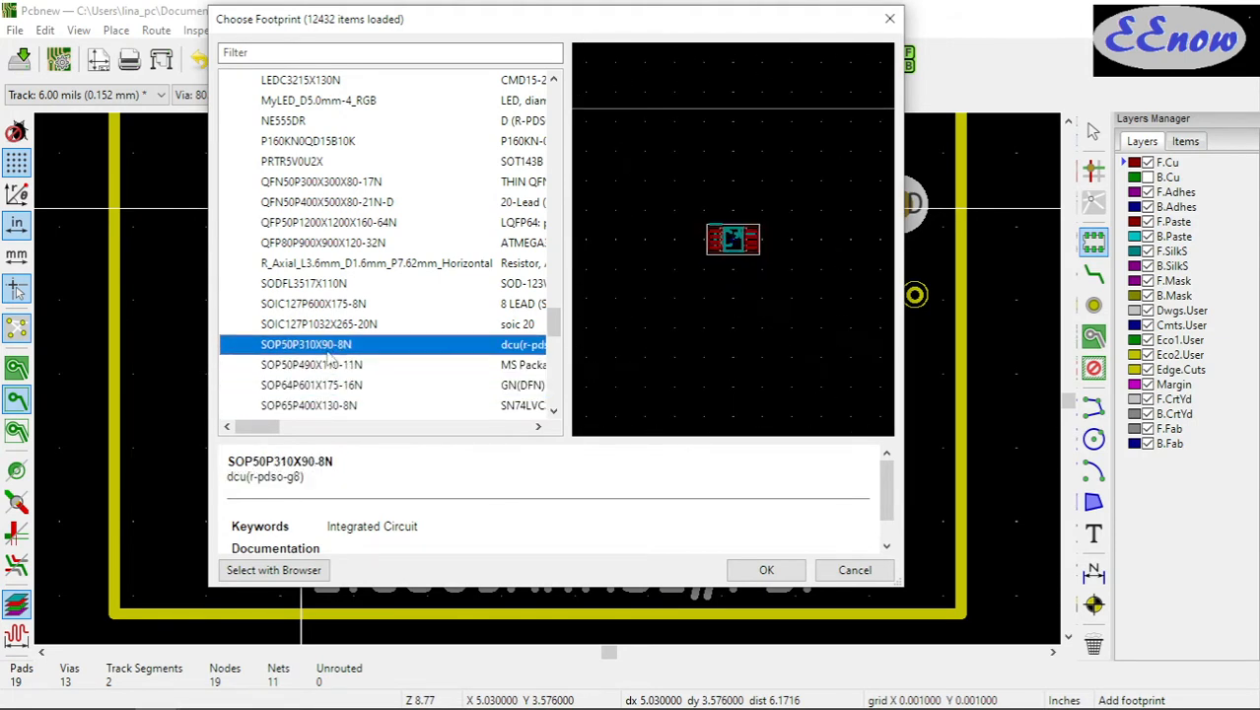
{"action": "left_click", "coordinate": [323, 386]}
{"action": "scroll", "coordinate": [323, 399], "scroll_direction": "down", "scroll_amount": 3}
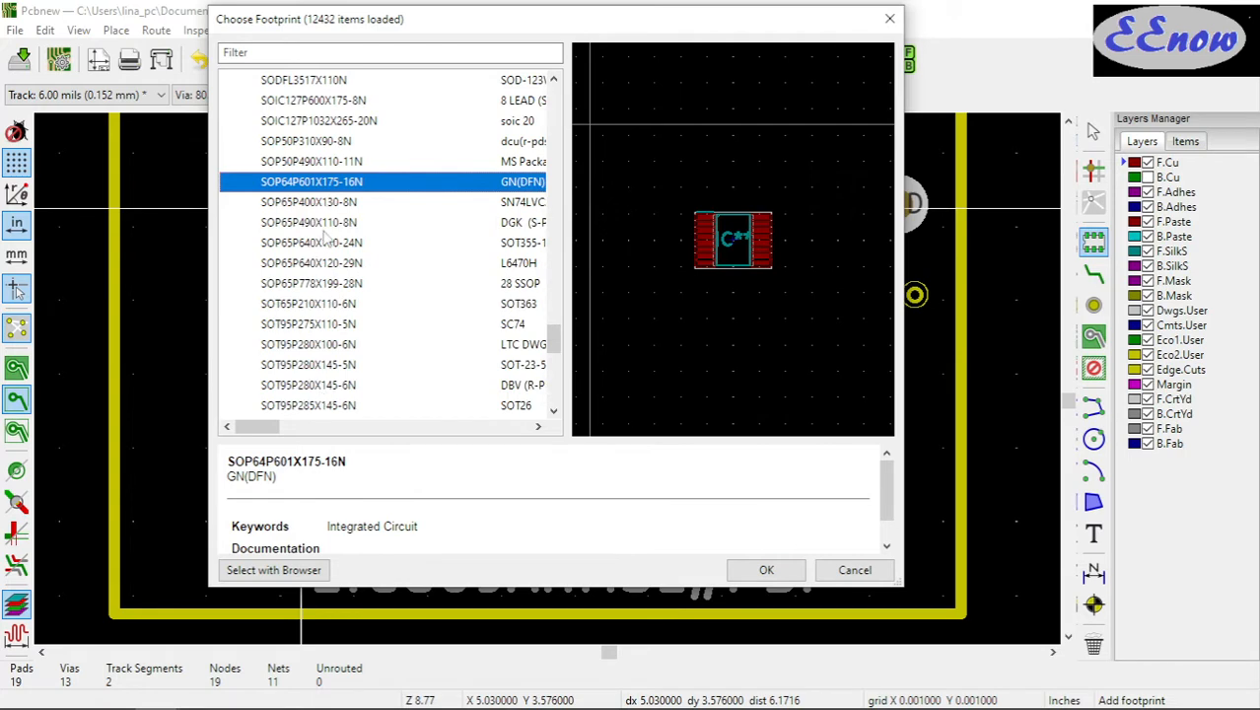
{"action": "left_click", "coordinate": [345, 203]}
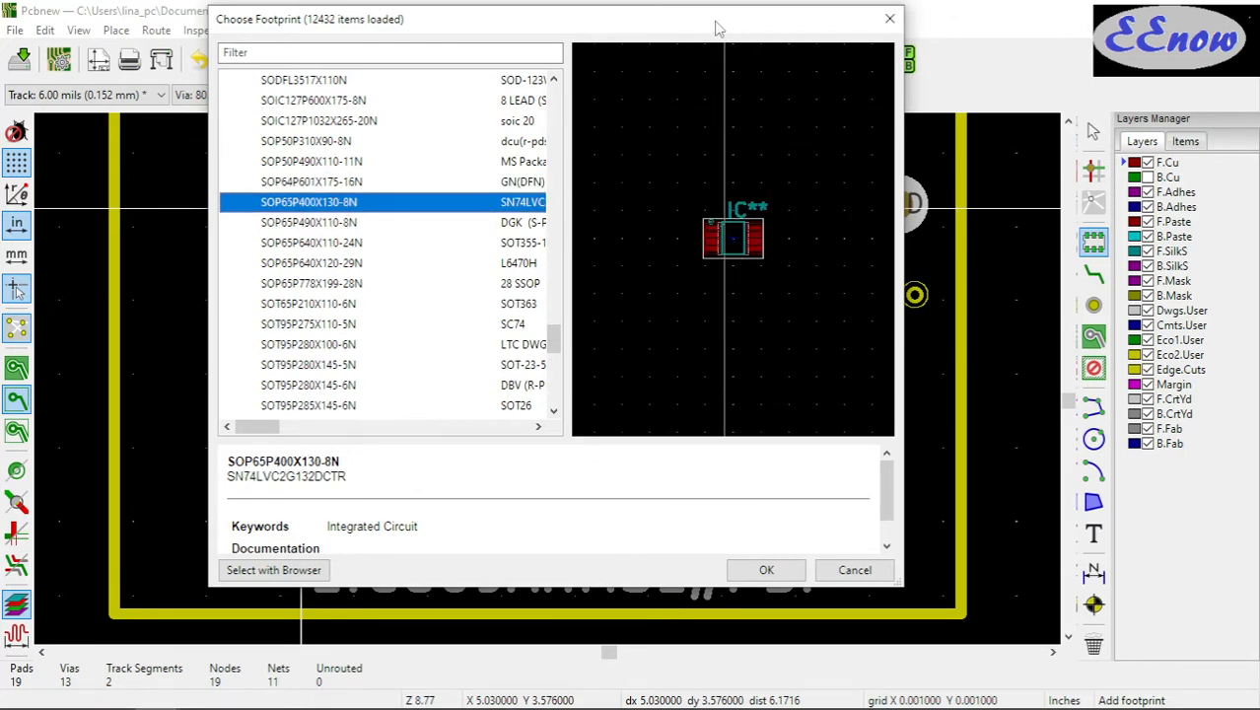
Widen the footprint list in the chooser so the description column has more room
{"action": "left_click_drag", "start_coordinate": [719, 28], "coordinate": [792, 51]}
{"action": "scroll", "coordinate": [596, 296], "scroll_direction": "down", "scroll_amount": 3}
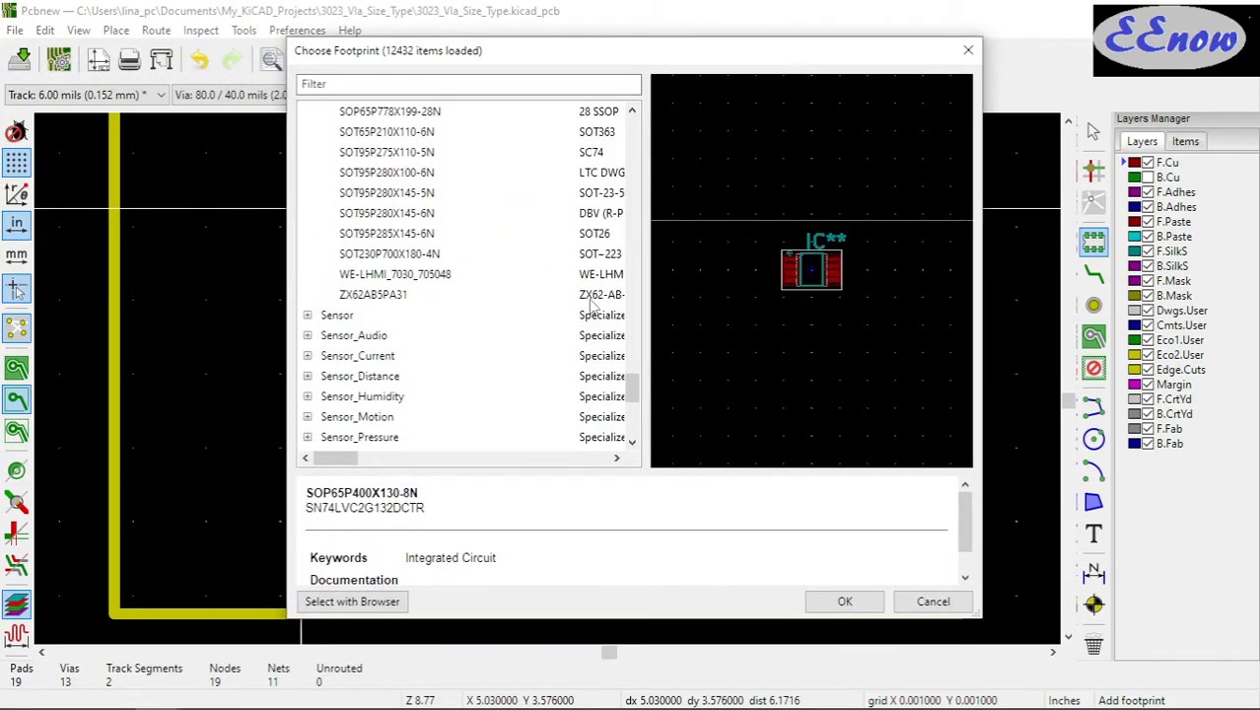
{"action": "scroll", "coordinate": [596, 295], "scroll_direction": "up", "scroll_amount": 3}
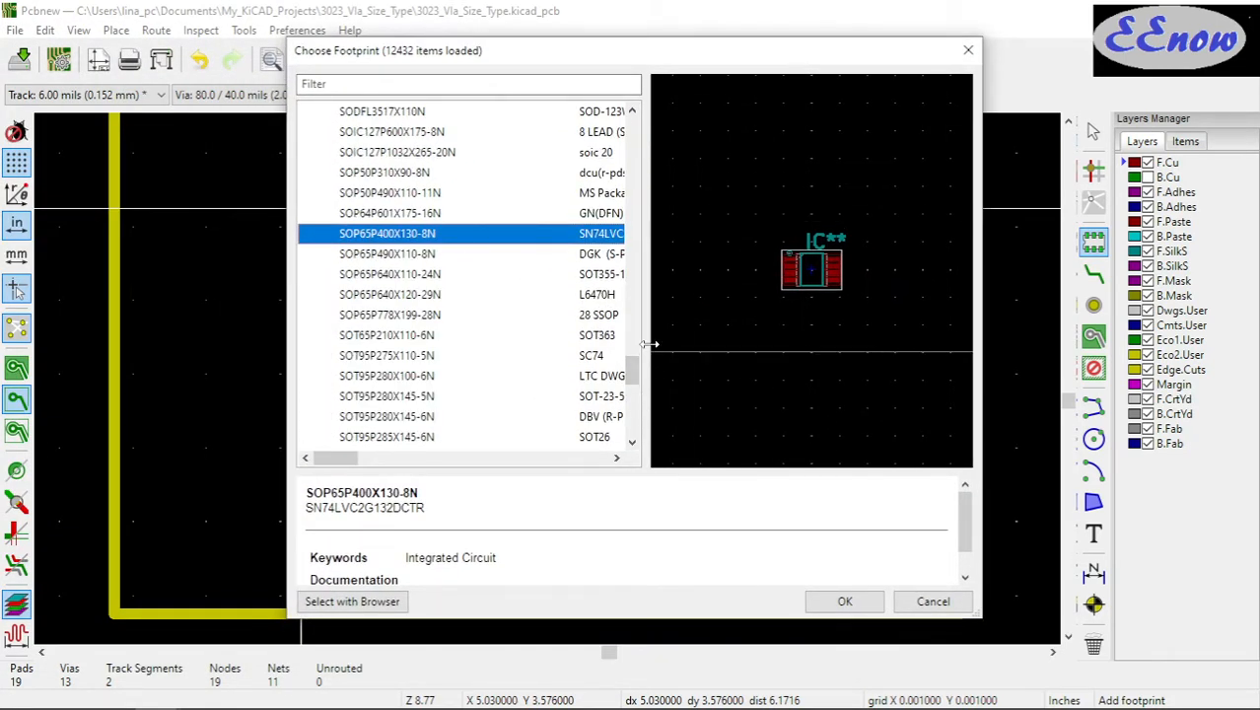
{"action": "left_click_drag", "start_coordinate": [647, 357], "coordinate": [770, 358]}
{"action": "scroll", "coordinate": [626, 247], "scroll_direction": "up", "scroll_amount": 3}
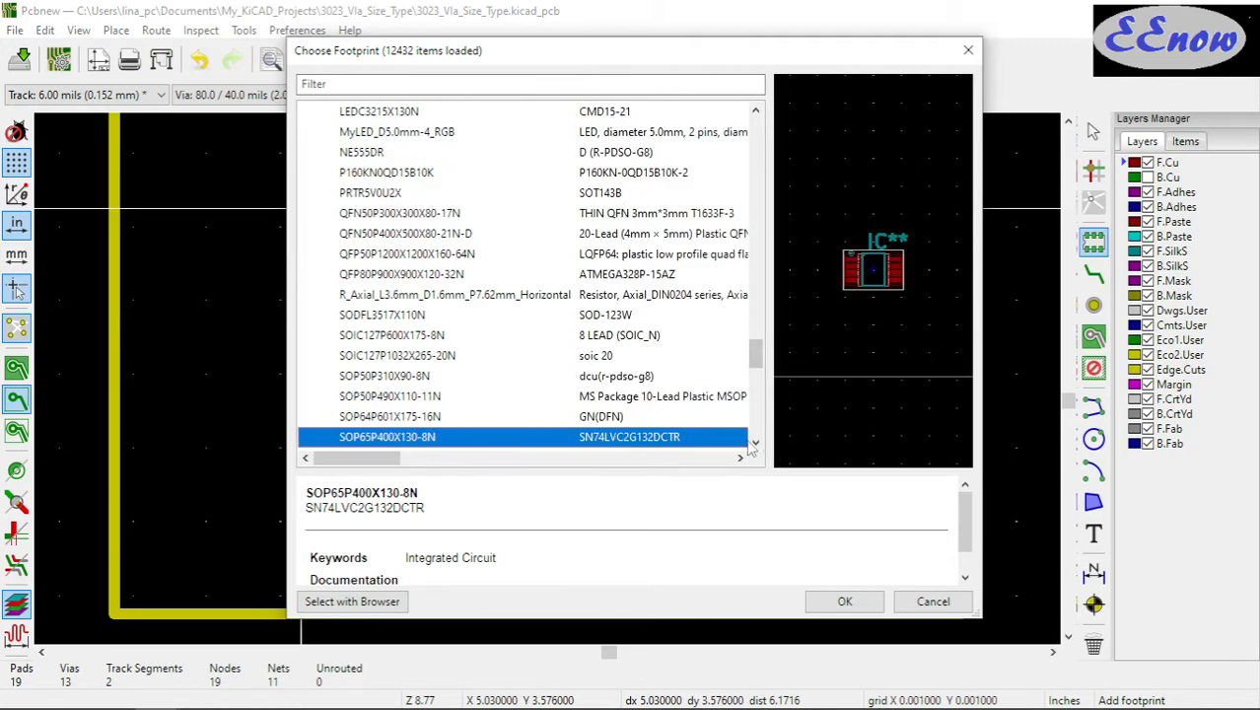
Examine the footprint names and descriptions throughout the SamacSys_Parts library, from its last entries back up to the library heading
{"action": "left_click", "coordinate": [755, 443]}
{"action": "scroll", "coordinate": [756, 448], "scroll_direction": "down", "scroll_amount": 3}
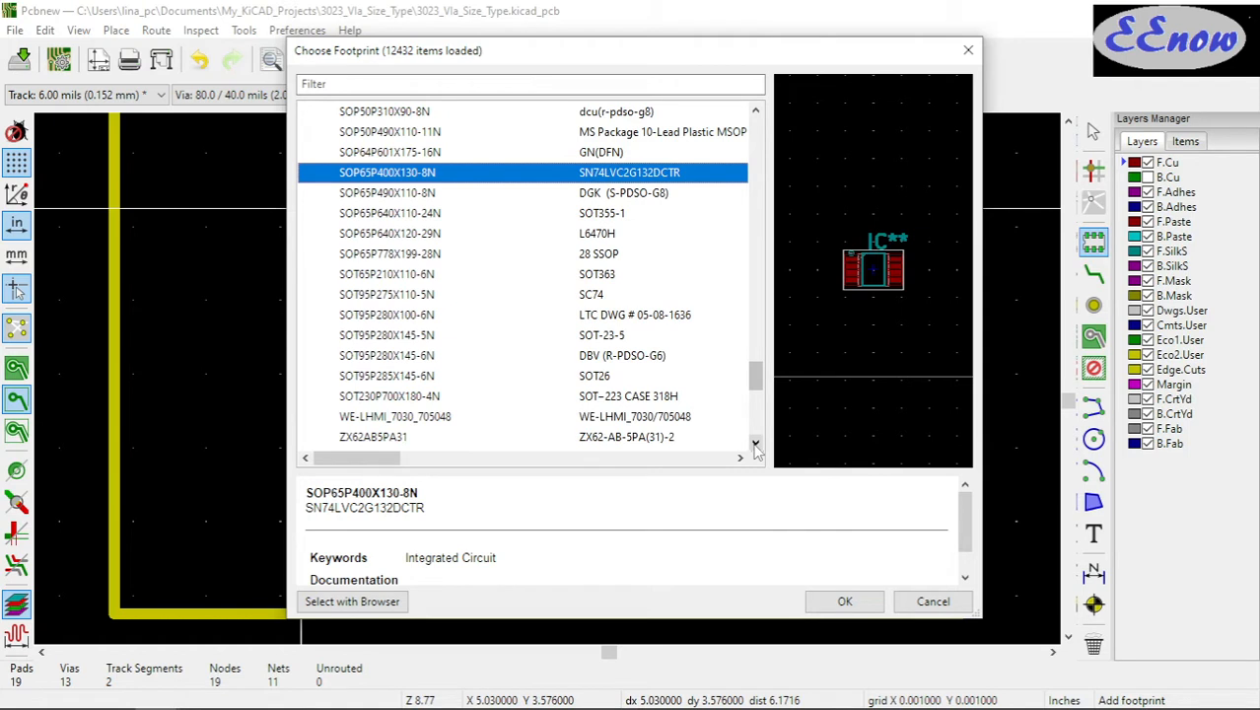
{"action": "left_click", "coordinate": [755, 443]}
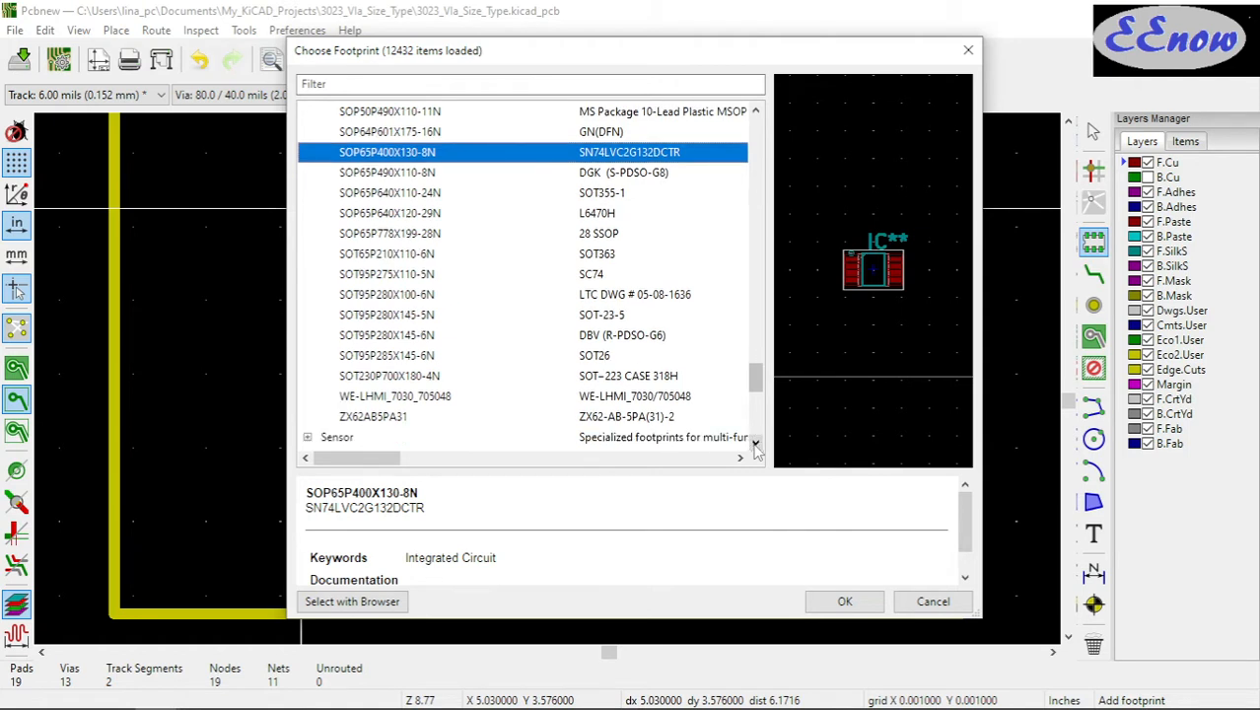
{"action": "left_click", "coordinate": [755, 443]}
{"action": "left_click", "coordinate": [755, 443]}
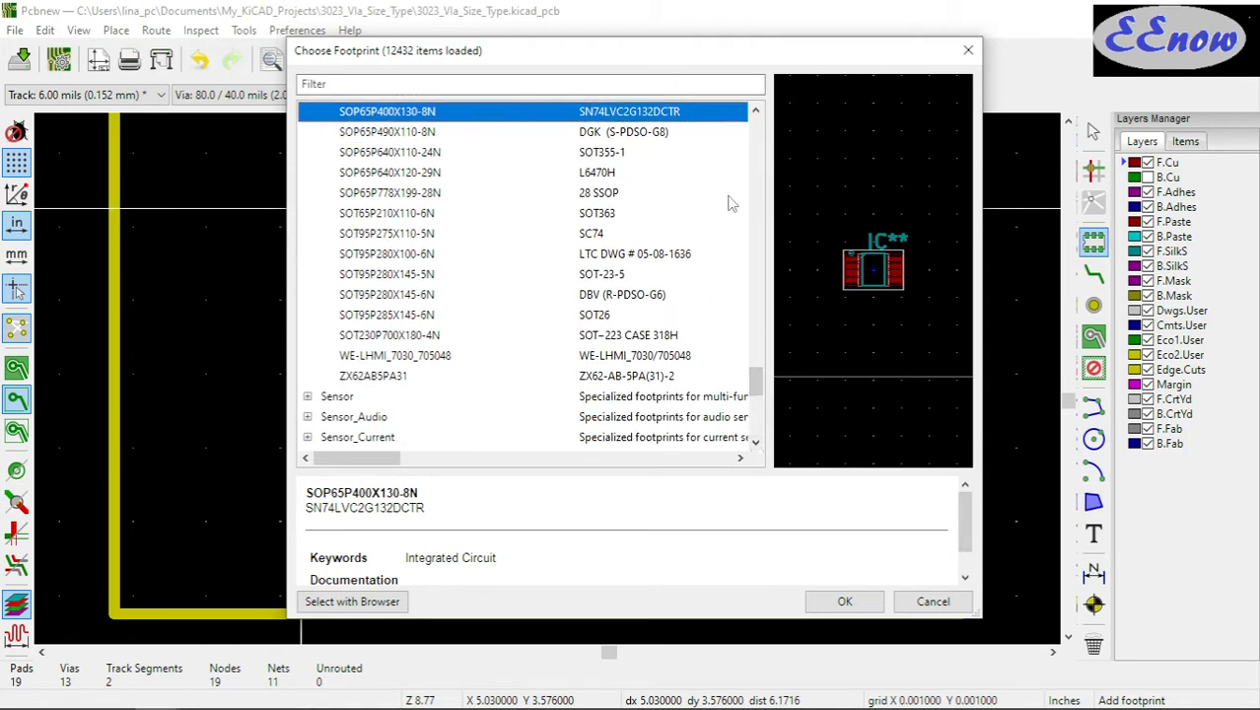
{"action": "left_click", "coordinate": [755, 112]}
{"action": "left_click", "coordinate": [755, 111]}
{"action": "left_click", "coordinate": [755, 111]}
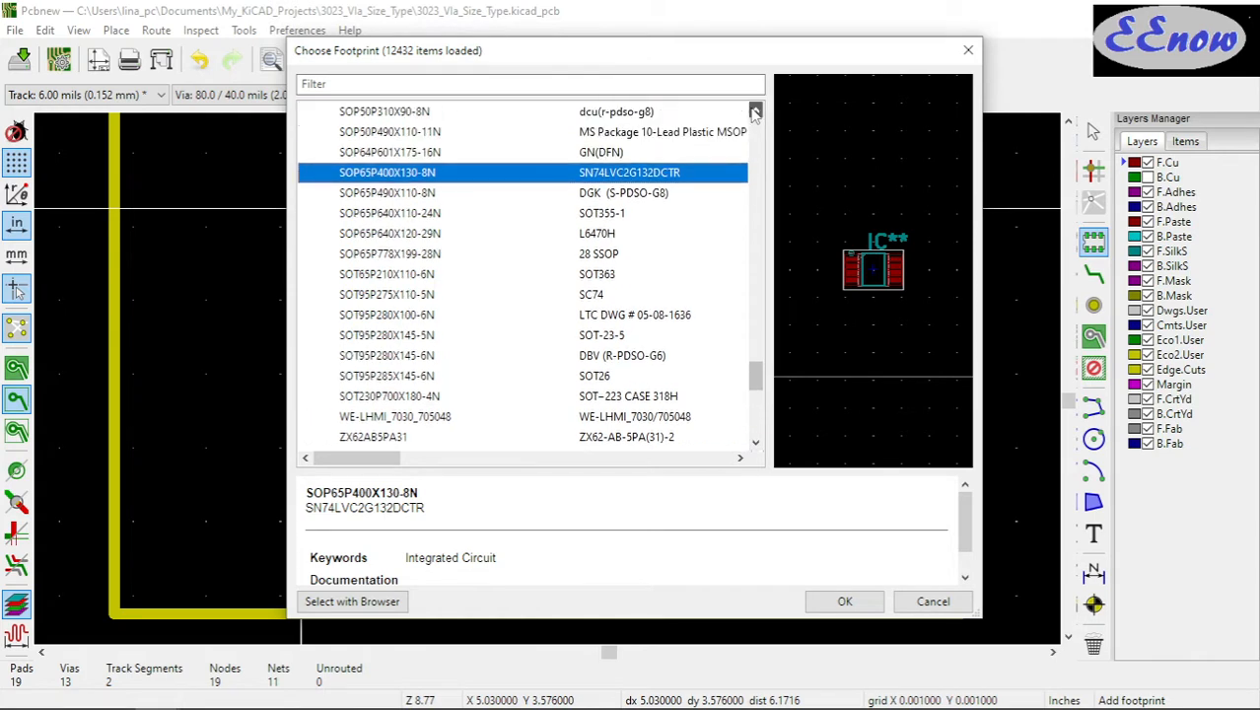
{"action": "left_click", "coordinate": [755, 111]}
{"action": "left_click", "coordinate": [755, 111]}
{"action": "left_click", "coordinate": [755, 111]}
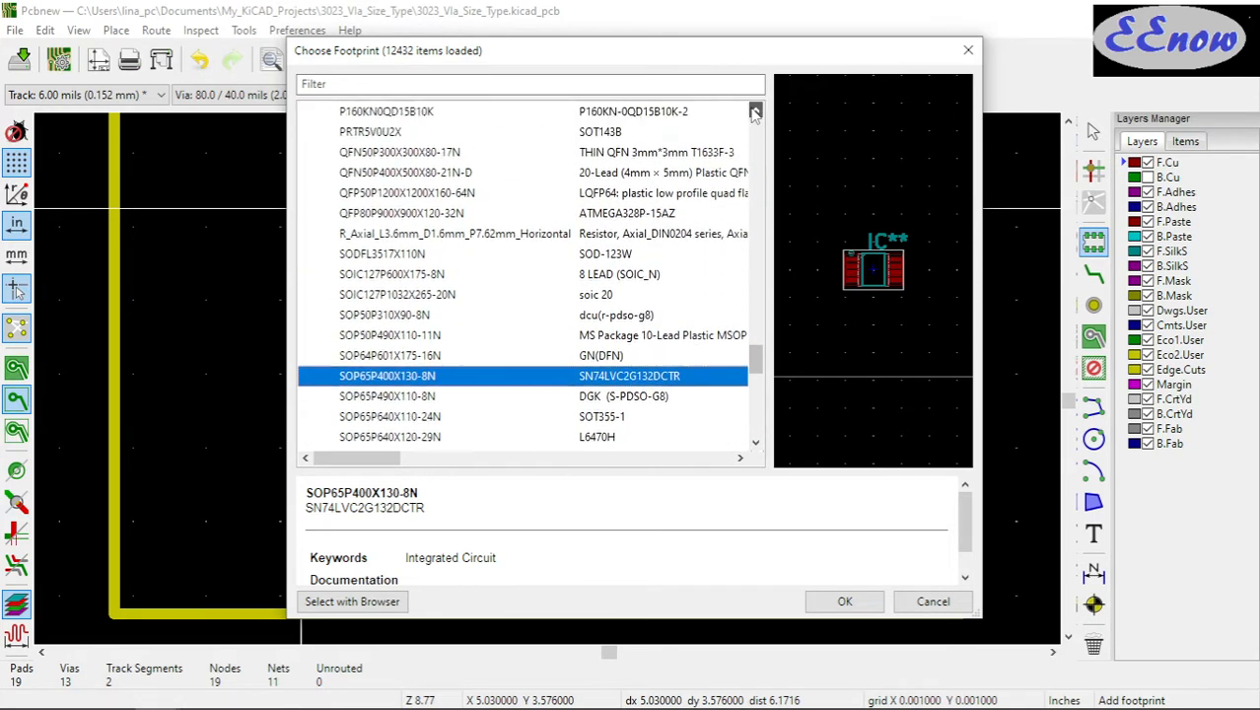
{"action": "left_click", "coordinate": [755, 112]}
{"action": "left_click", "coordinate": [755, 111]}
{"action": "left_click", "coordinate": [755, 112]}
{"action": "left_click", "coordinate": [755, 112]}
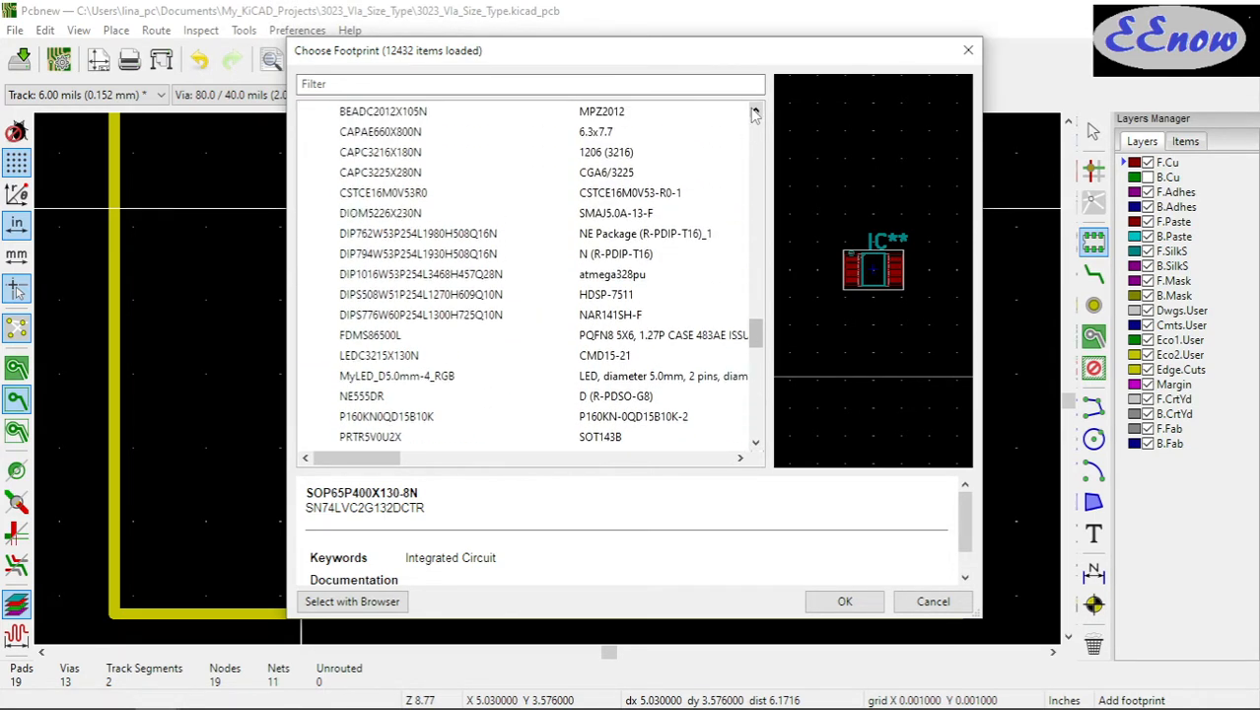
{"action": "left_click", "coordinate": [755, 112]}
{"action": "left_click", "coordinate": [755, 111]}
{"action": "left_click", "coordinate": [755, 111]}
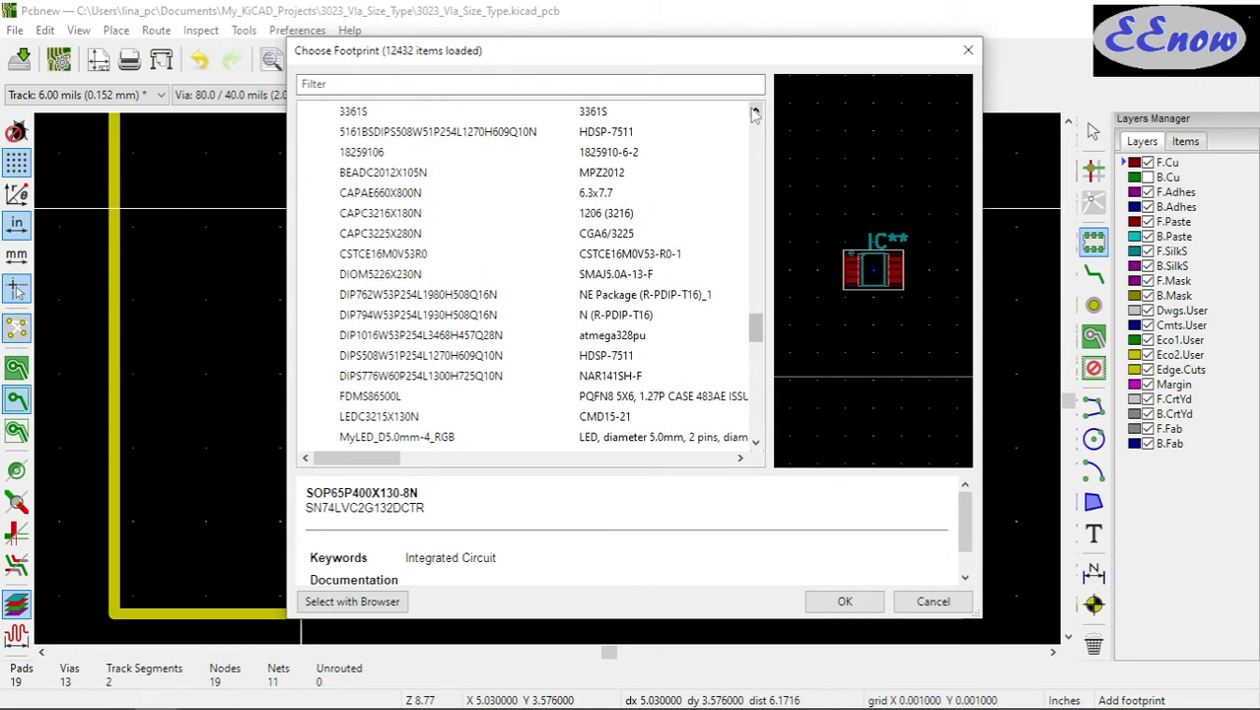
{"action": "left_click", "coordinate": [755, 111]}
{"action": "left_click", "coordinate": [755, 112]}
{"action": "left_click", "coordinate": [755, 111]}
{"action": "left_click", "coordinate": [755, 111]}
{"action": "left_click", "coordinate": [755, 111]}
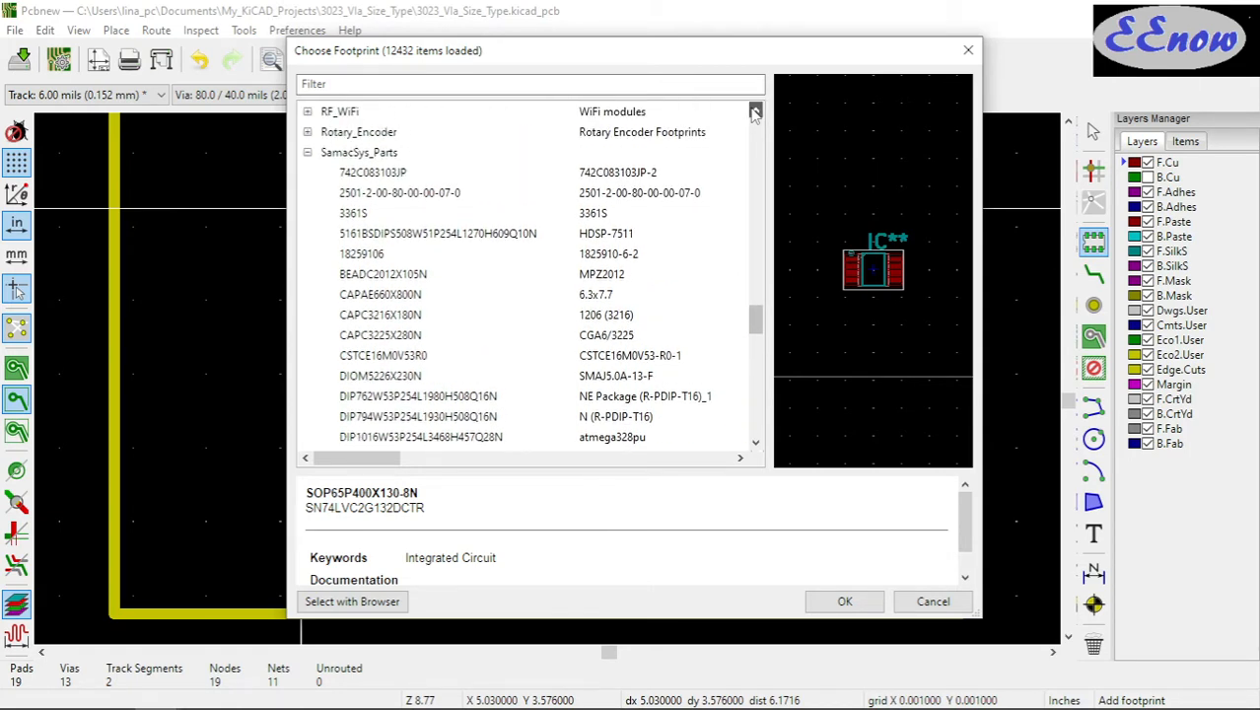
{"action": "left_click", "coordinate": [755, 111]}
{"action": "left_click", "coordinate": [755, 111]}
{"action": "left_click", "coordinate": [756, 111]}
{"action": "left_click", "coordinate": [755, 111]}
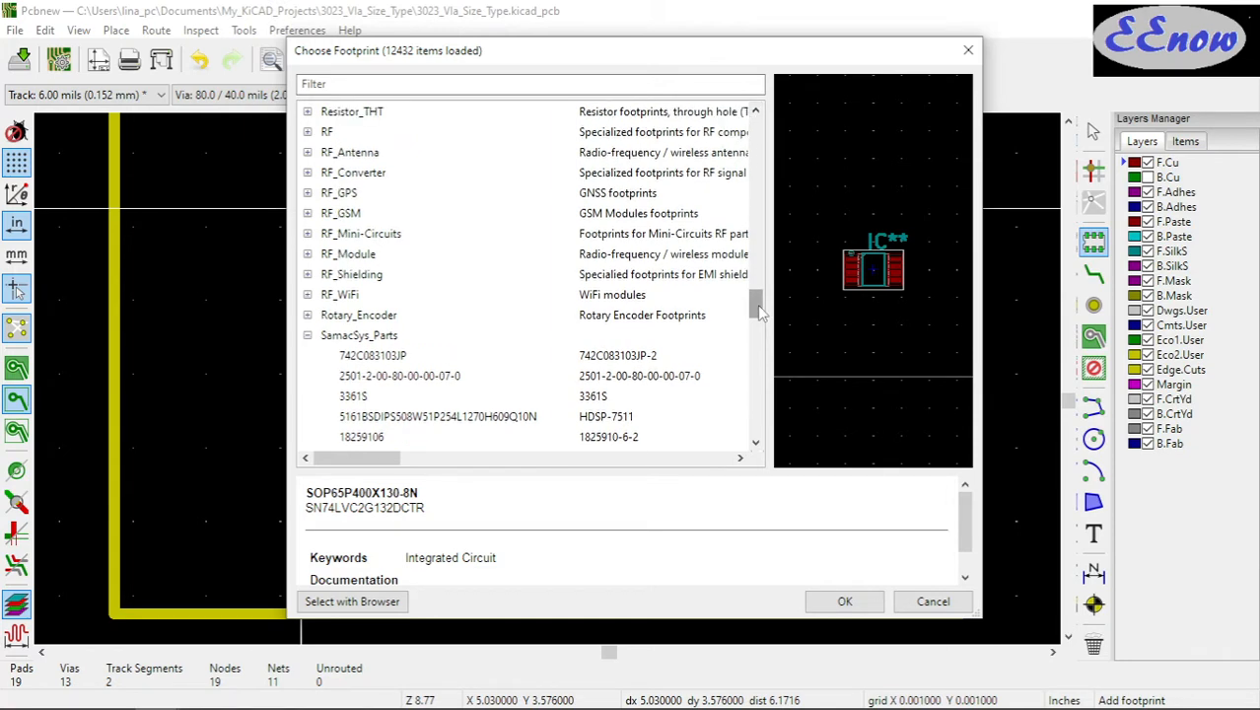
Preview the SOP65P640X120-29N footprint and close the chooser without placing anything
{"action": "left_click_drag", "start_coordinate": [757, 312], "coordinate": [753, 387]}
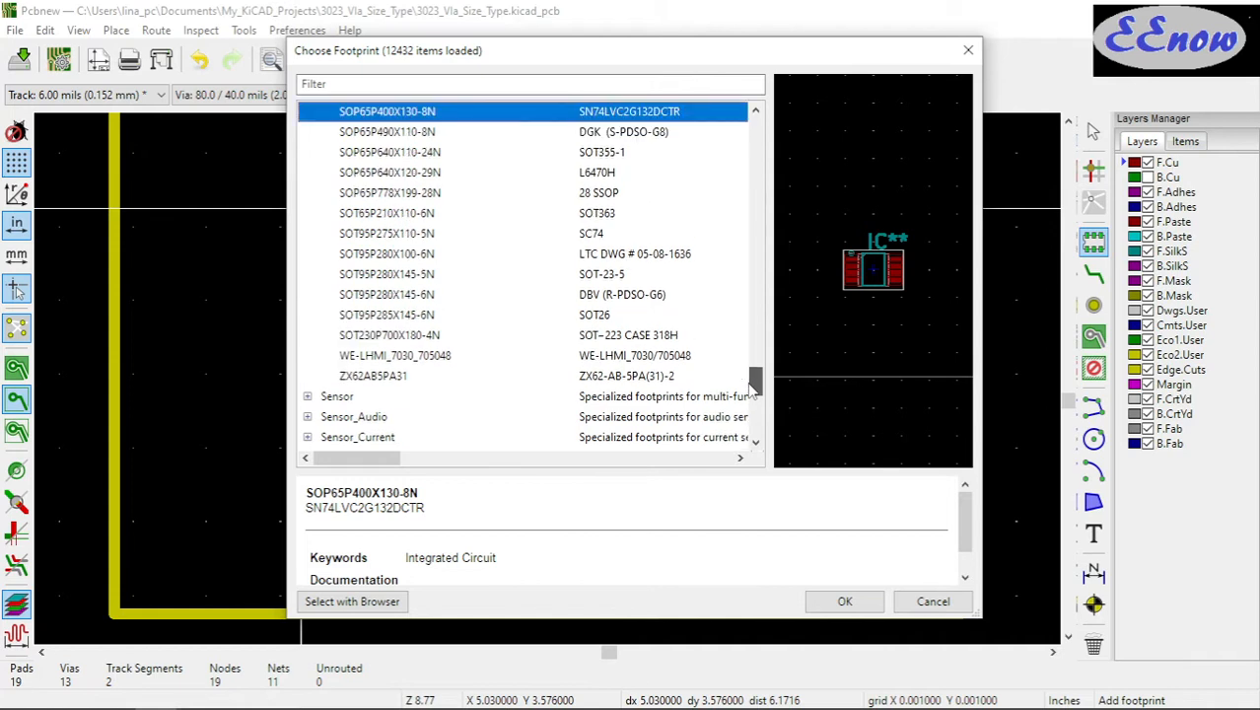
{"action": "left_click", "coordinate": [646, 243]}
{"action": "left_click", "coordinate": [606, 174]}
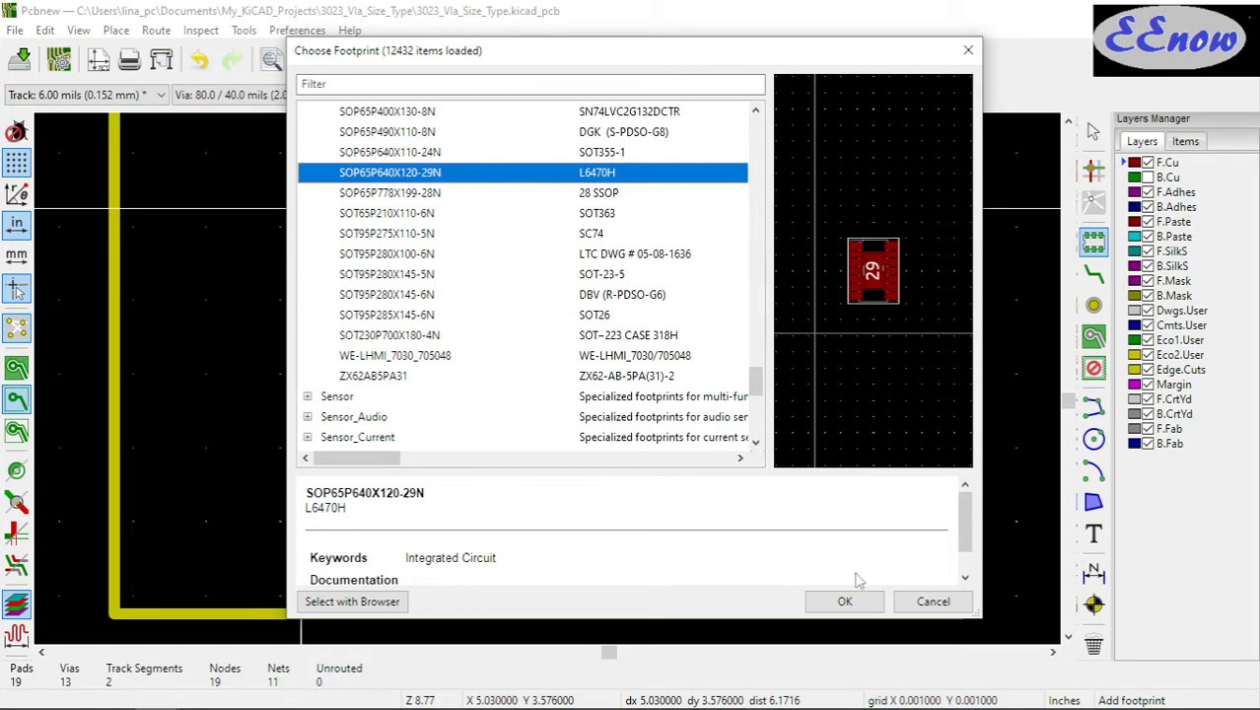
{"action": "left_click", "coordinate": [930, 603]}
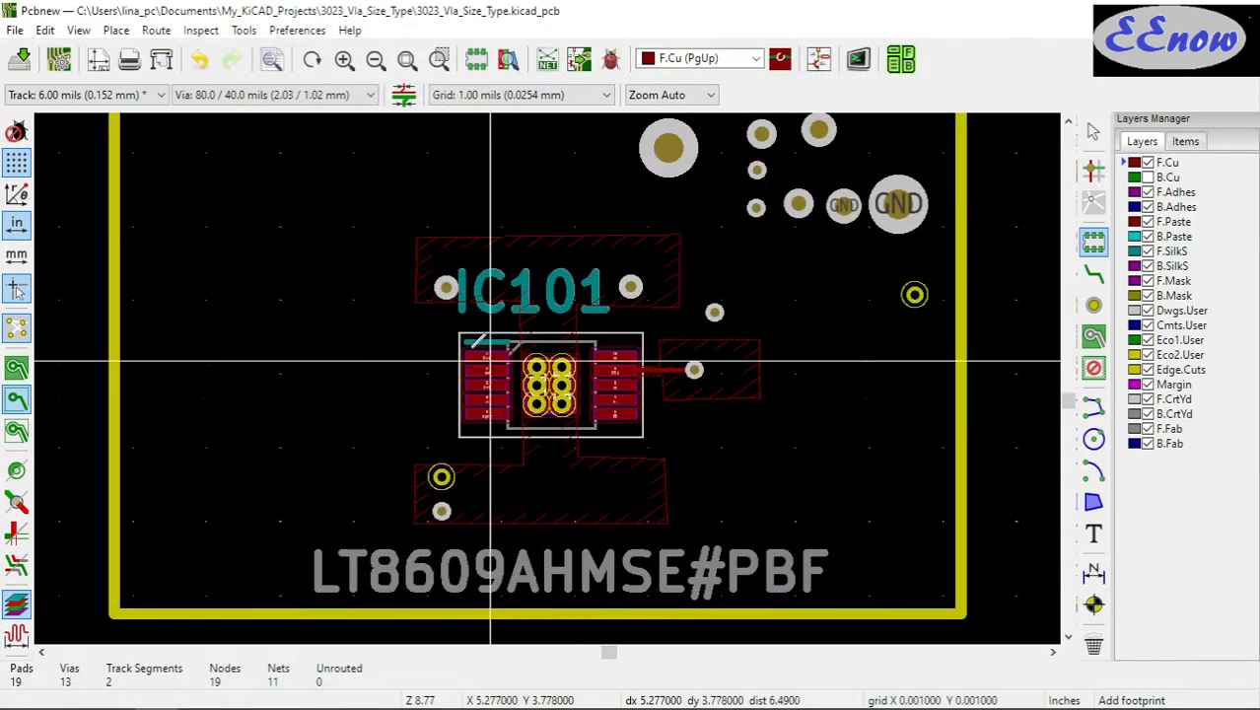
Start placing a footprint in the board's empty upper-left area and expand the SamacSys_Parts library in the chooser
{"action": "left_click", "coordinate": [256, 229]}
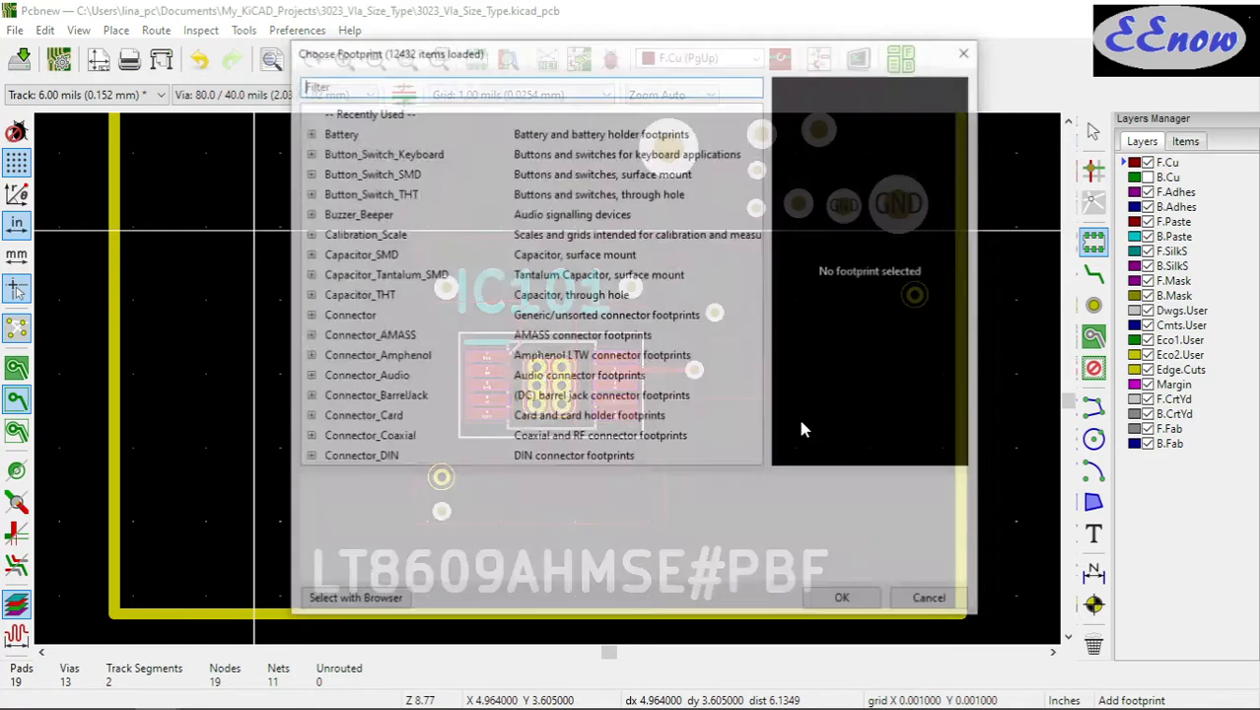
{"action": "scroll", "coordinate": [353, 276], "scroll_direction": "down", "scroll_amount": 14}
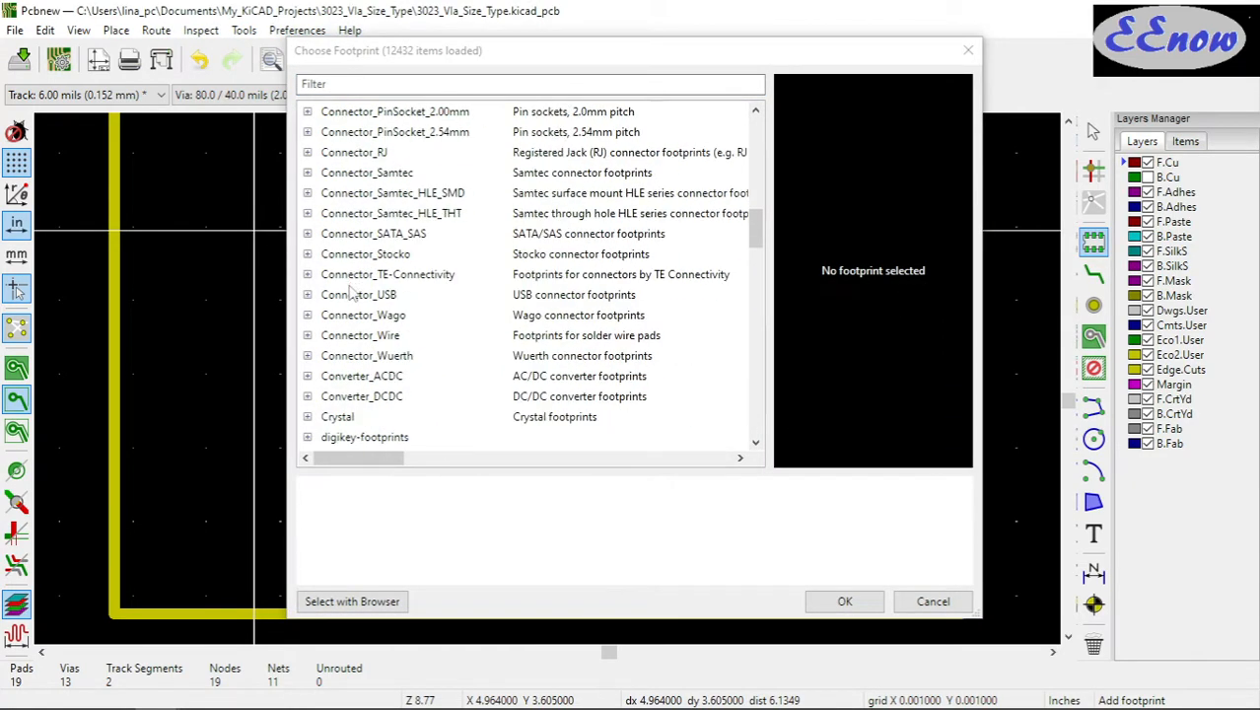
{"action": "scroll", "coordinate": [352, 293], "scroll_direction": "down", "scroll_amount": 10}
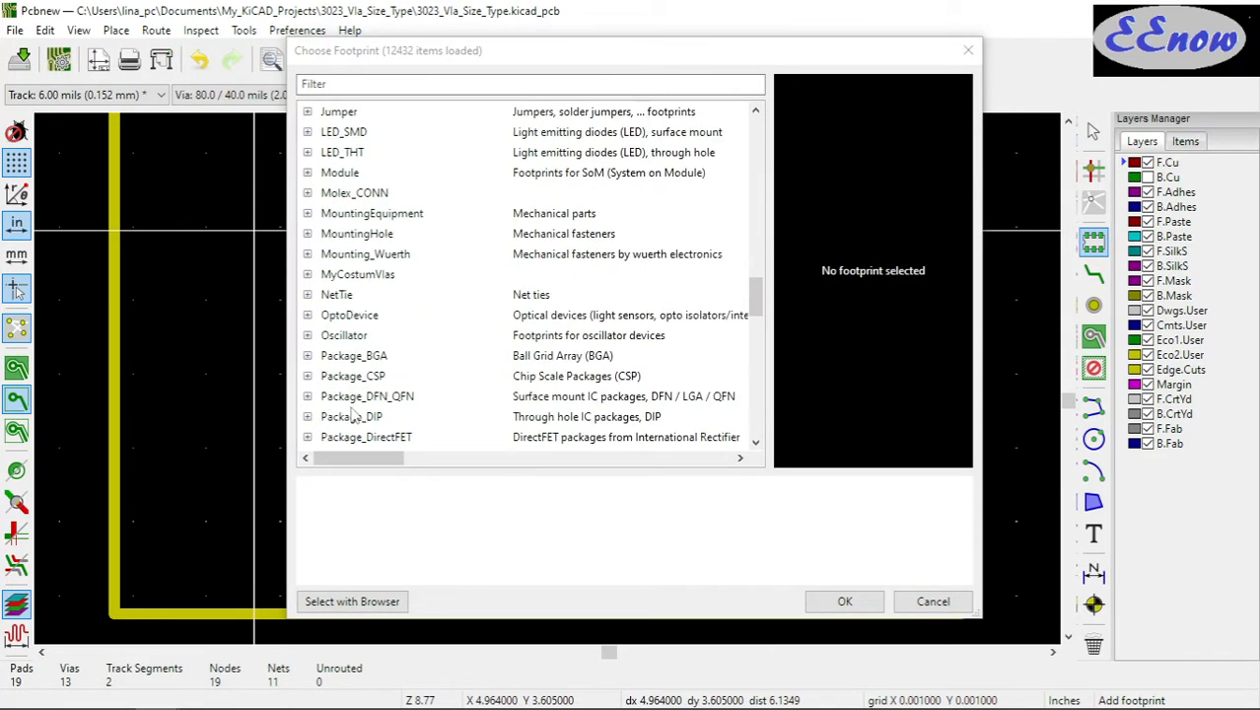
{"action": "scroll", "coordinate": [317, 333], "scroll_direction": "down", "scroll_amount": 7}
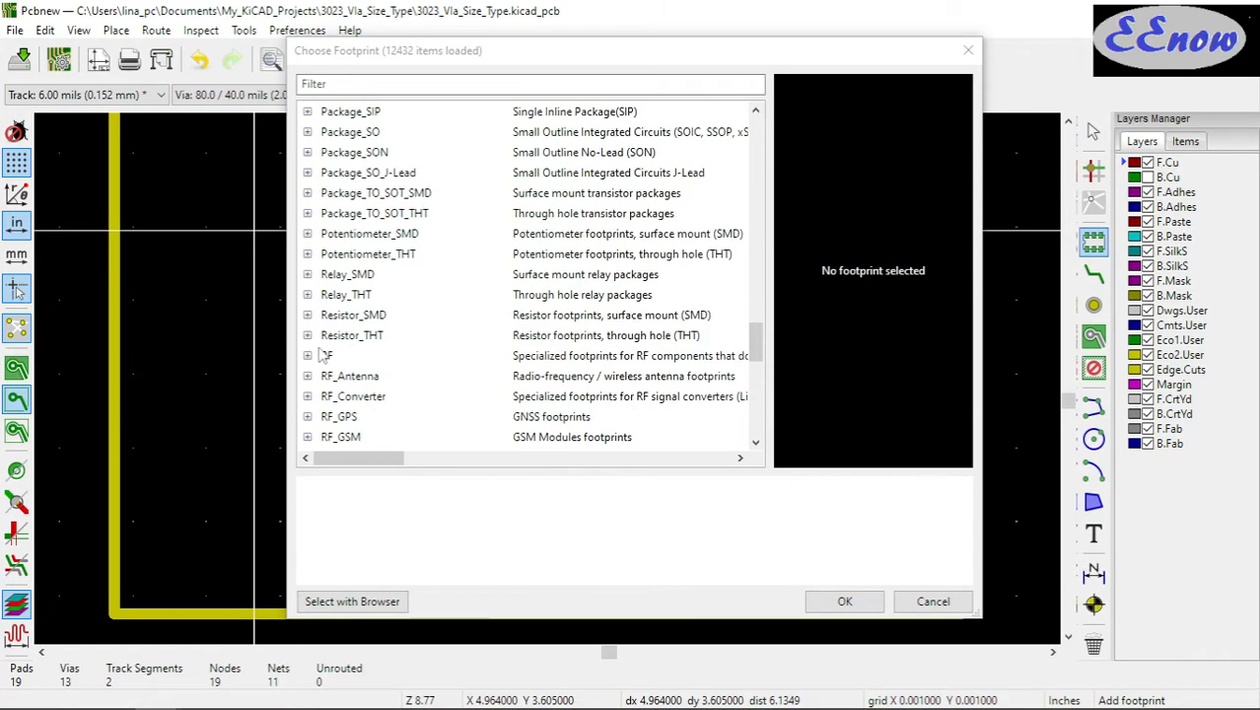
{"action": "scroll", "coordinate": [325, 357], "scroll_direction": "down", "scroll_amount": 3}
{"action": "left_click", "coordinate": [307, 356]}
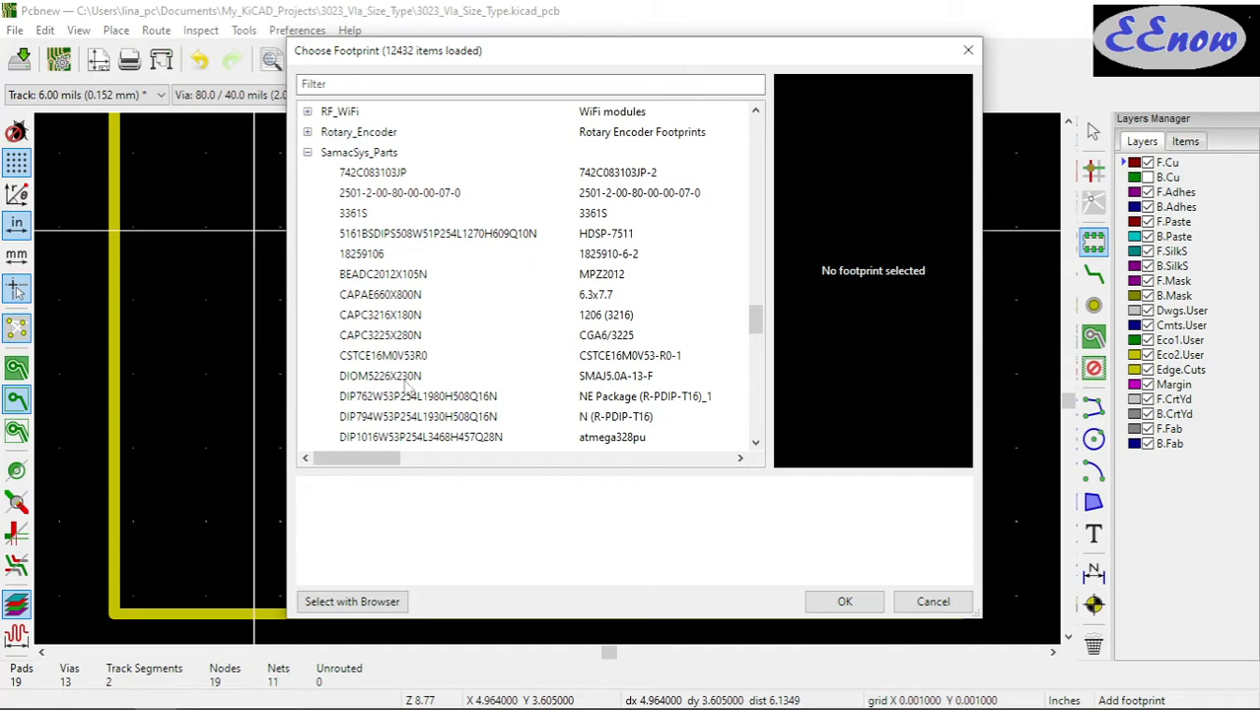
Preview the SOP65P490X110-8N and SOP65P640X110-24N footprints in the SamacSys_Parts library
{"action": "scroll", "coordinate": [488, 415], "scroll_direction": "down", "scroll_amount": 3}
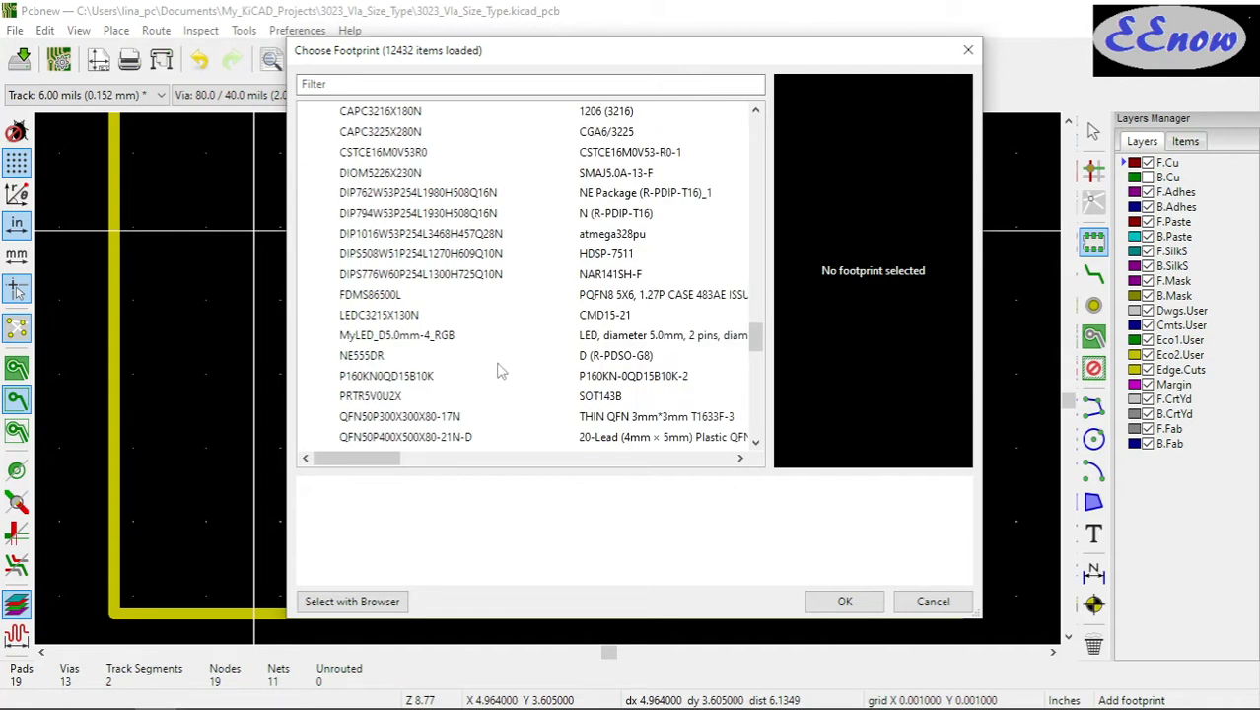
{"action": "scroll", "coordinate": [447, 363], "scroll_direction": "down", "scroll_amount": 3}
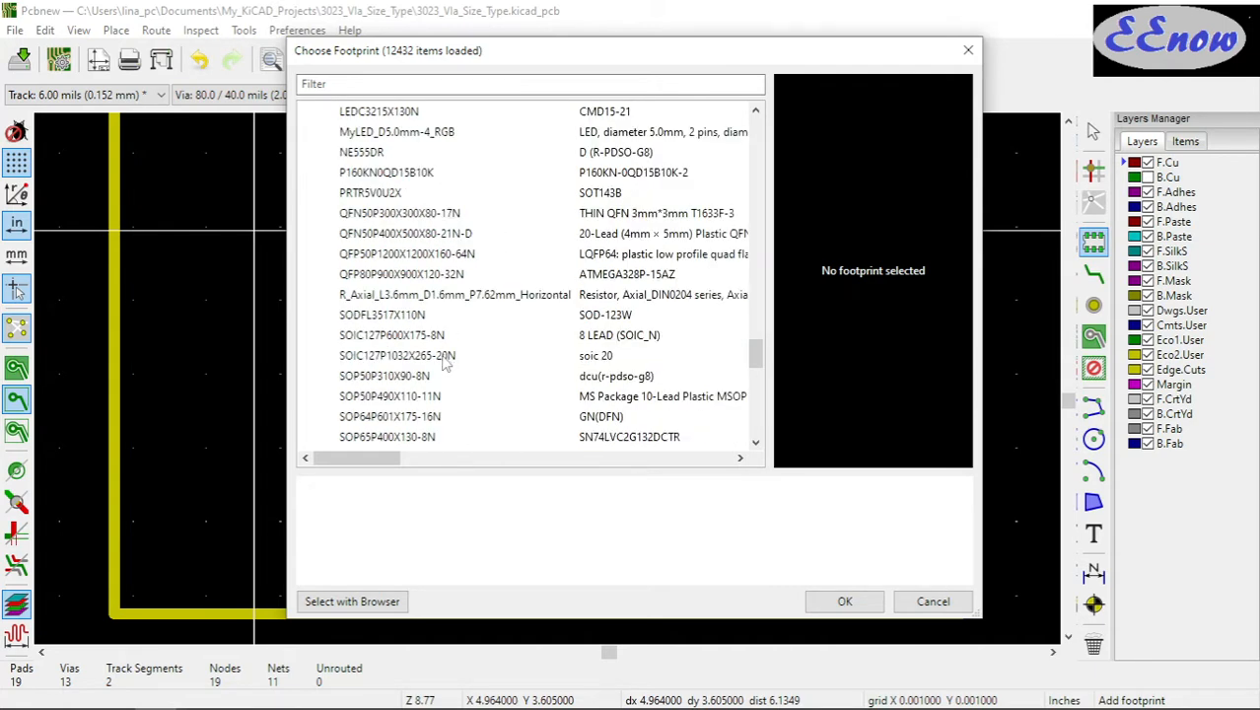
{"action": "scroll", "coordinate": [446, 364], "scroll_direction": "down", "scroll_amount": 3}
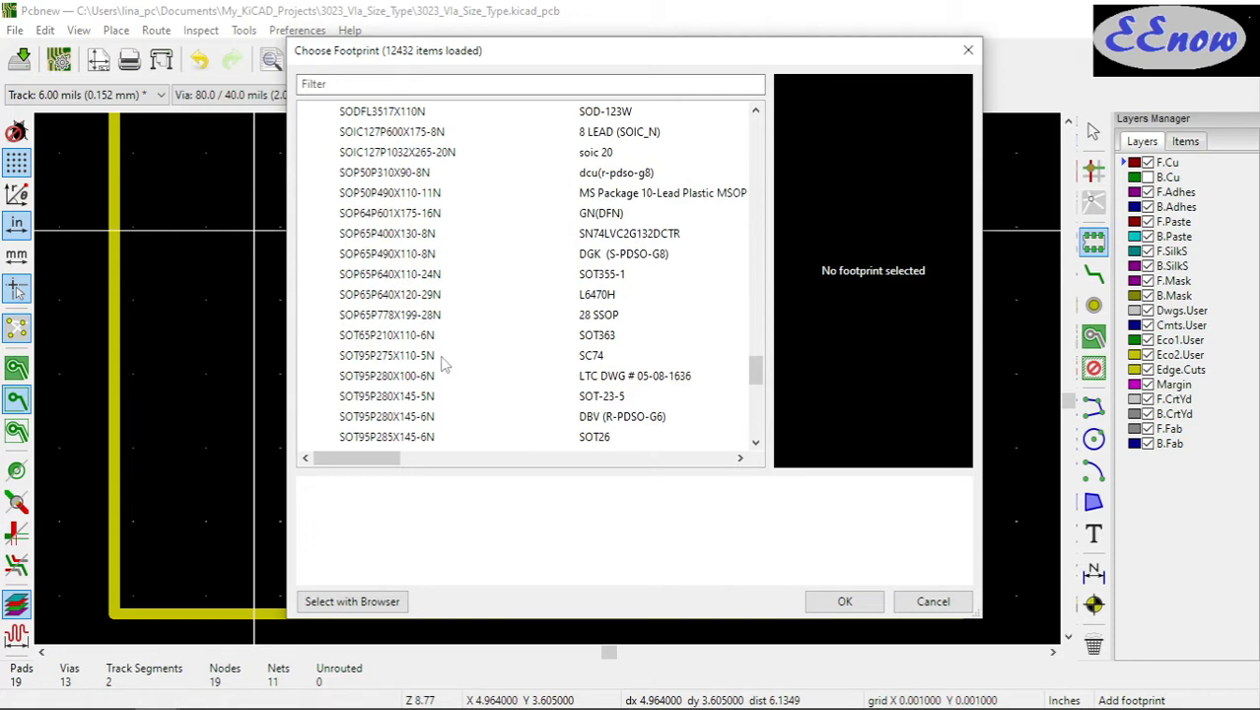
{"action": "left_click", "coordinate": [403, 258]}
{"action": "left_click", "coordinate": [406, 276]}
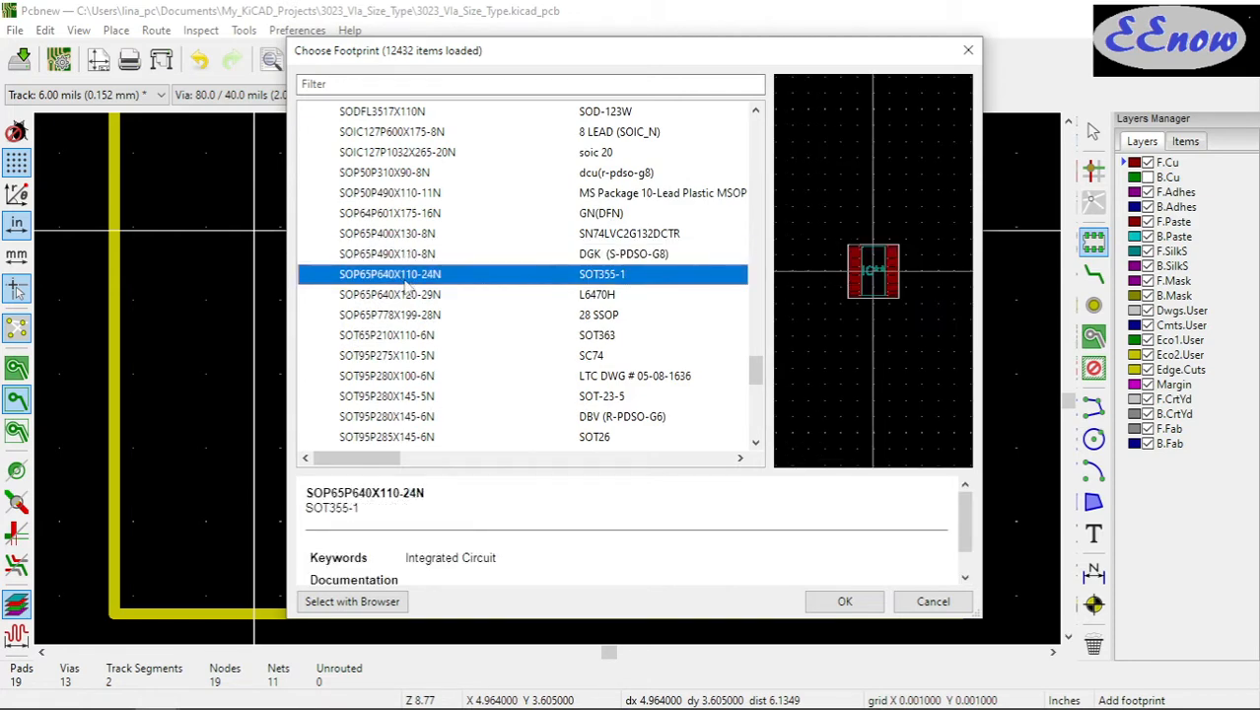
{"action": "left_click", "coordinate": [406, 260]}
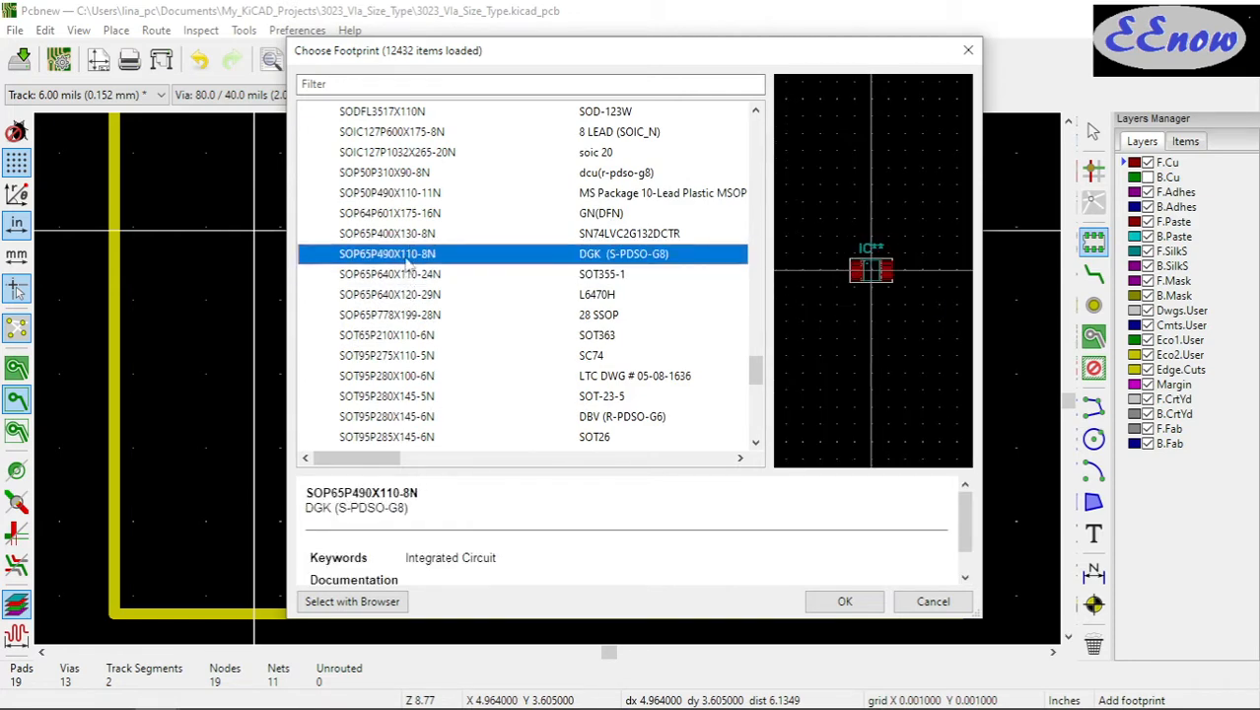
Preview the ZX62AB5PA31 and WE-LHMI_7030_705048 footprints and go through the SOT footprints up to SOT95P275X110-5N
{"action": "scroll", "coordinate": [399, 311], "scroll_direction": "down", "scroll_amount": 3}
{"action": "left_click", "coordinate": [404, 294]}
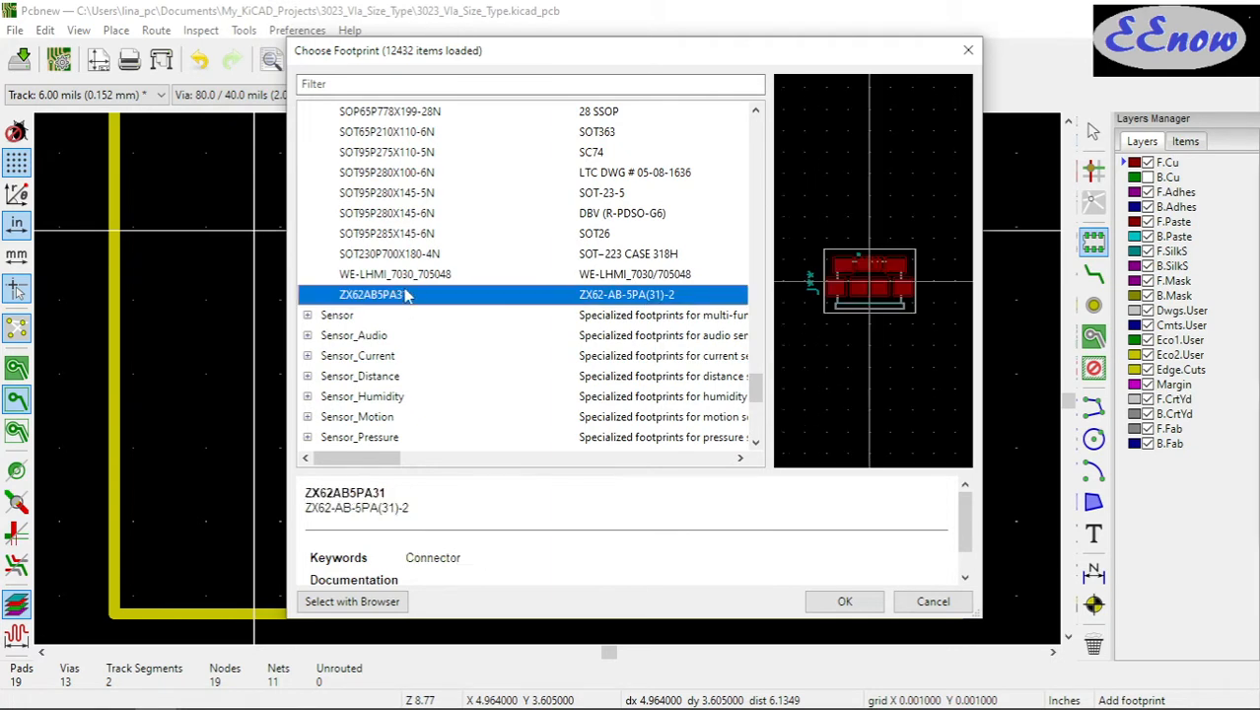
{"action": "left_click", "coordinate": [419, 276]}
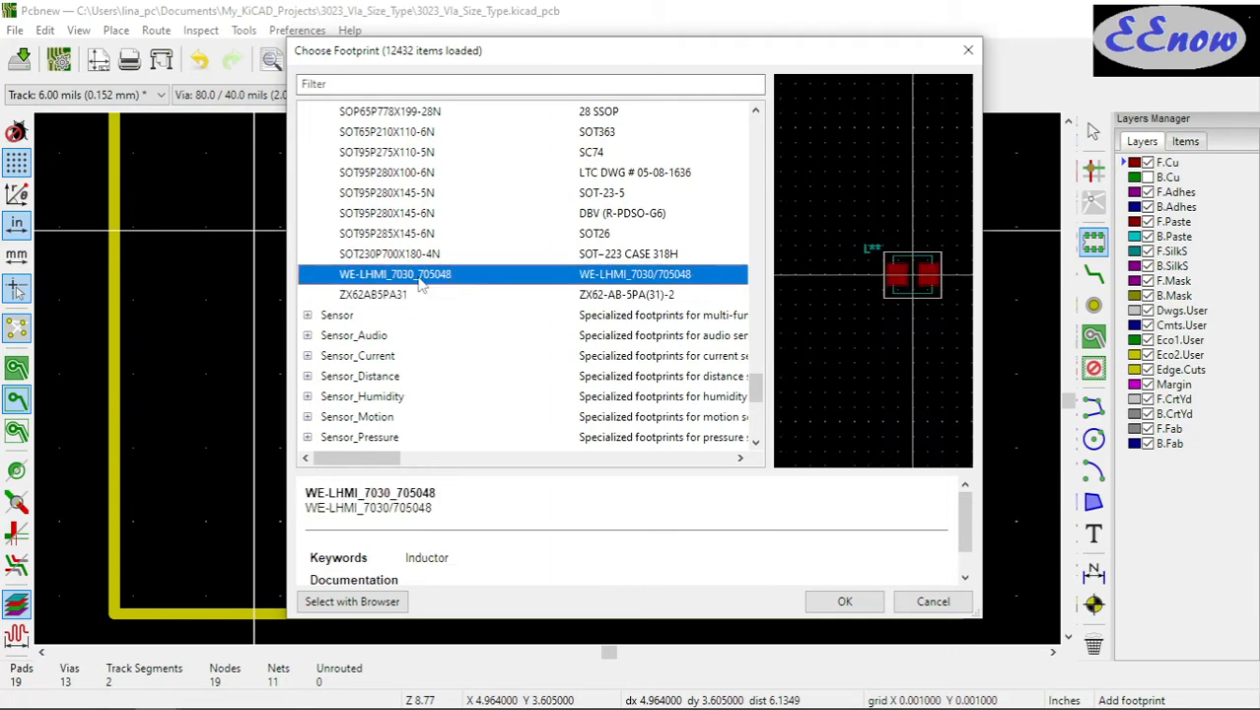
{"action": "key", "text": "Up"}
{"action": "key", "text": "Up"}
{"action": "key", "text": "Up"}
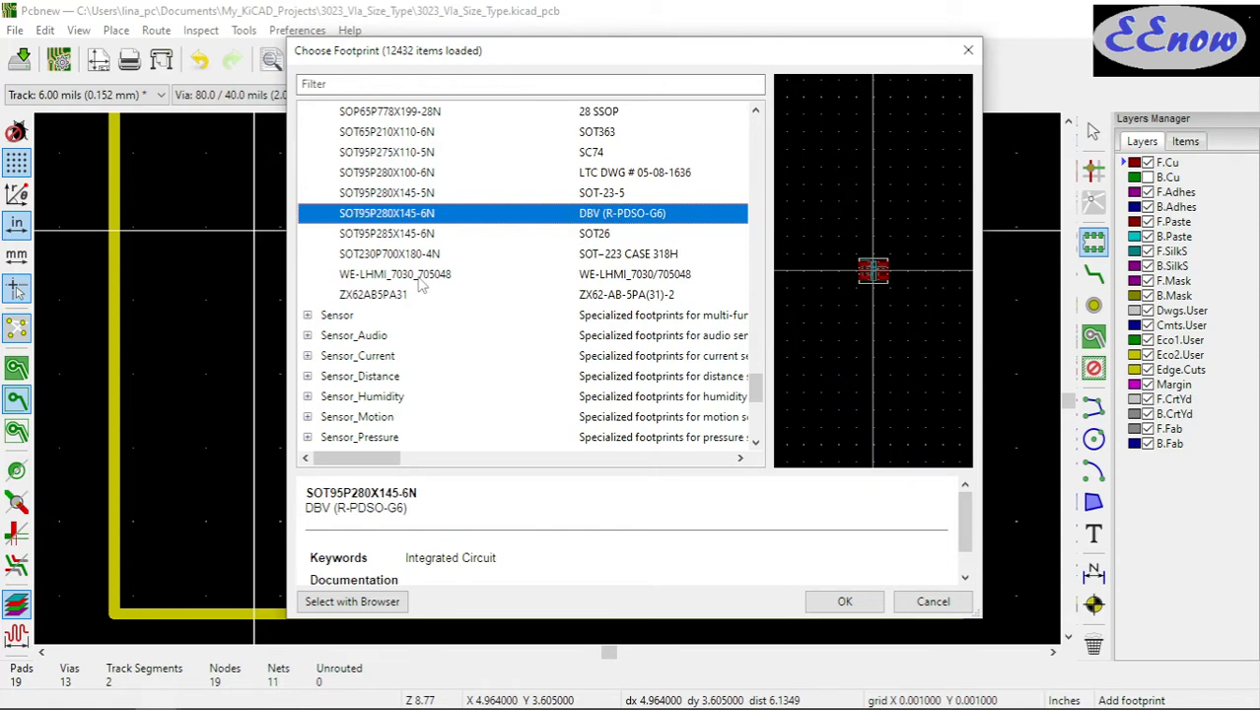
{"action": "key", "text": "Up"}
{"action": "key", "text": "Up"}
{"action": "key", "text": "Up"}
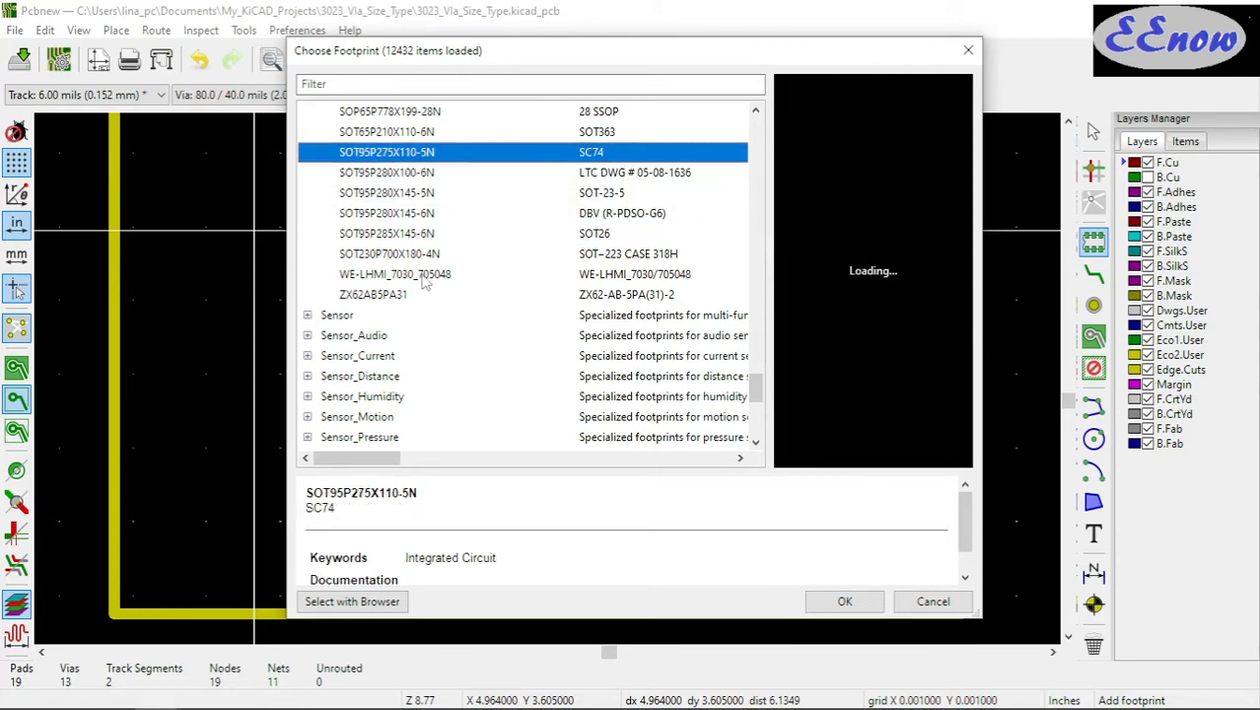
Preview the SOT65P210X110-6N, SOP65P640X120-29N, SOP65P490X110-8N and SOP65P400X130-8N footprints in the SamacSys_Parts library
{"action": "scroll", "coordinate": [423, 281], "scroll_direction": "up", "scroll_amount": 3}
{"action": "key", "text": "Up"}
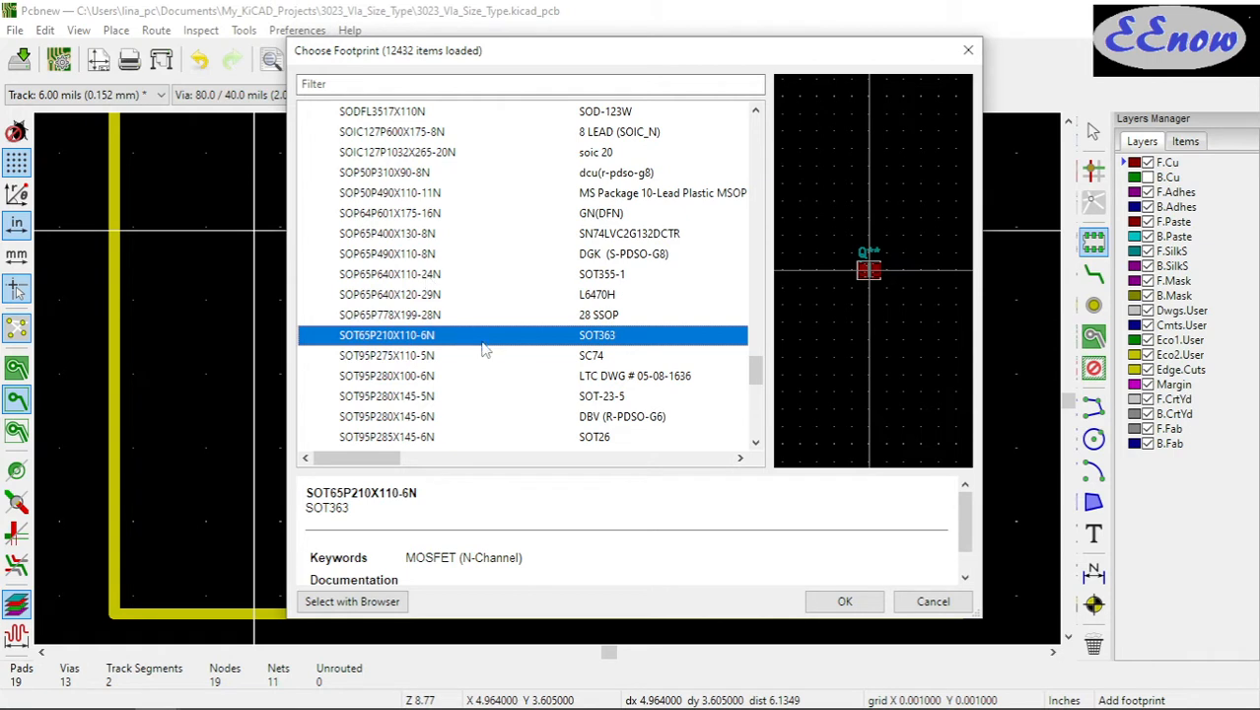
{"action": "left_click", "coordinate": [676, 306]}
{"action": "key", "text": "Up"}
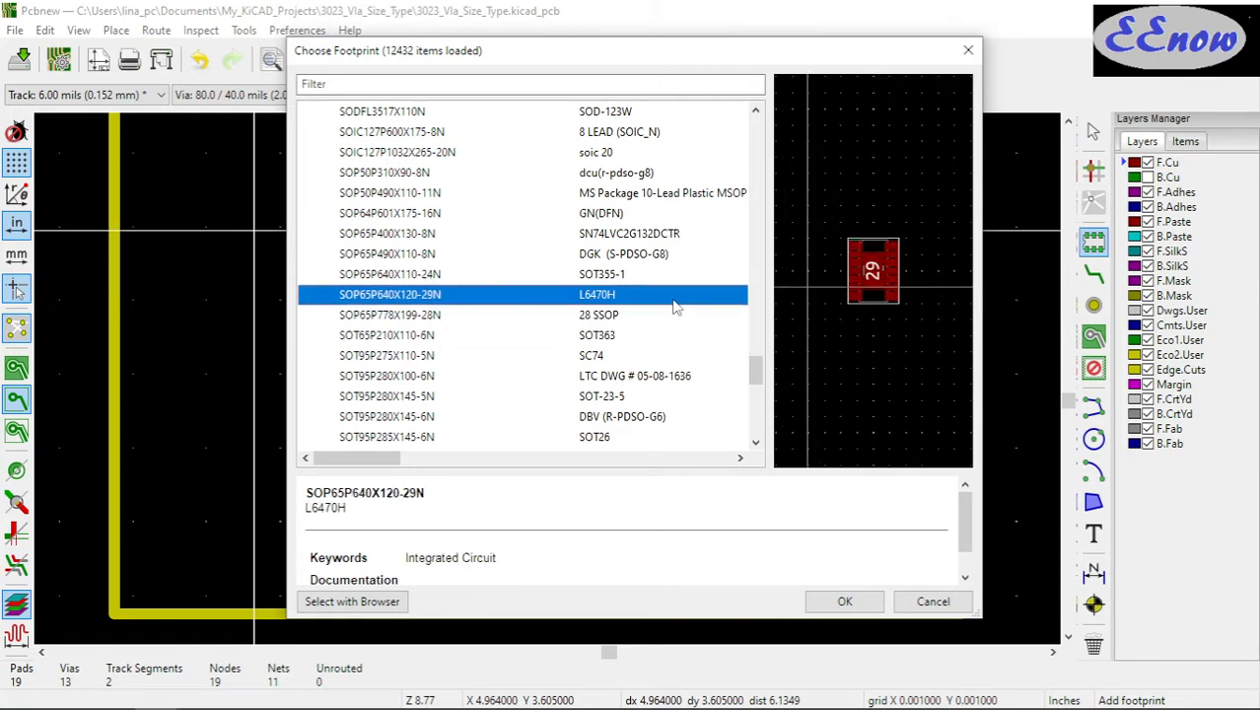
{"action": "key", "text": "Up"}
{"action": "key", "text": "Up"}
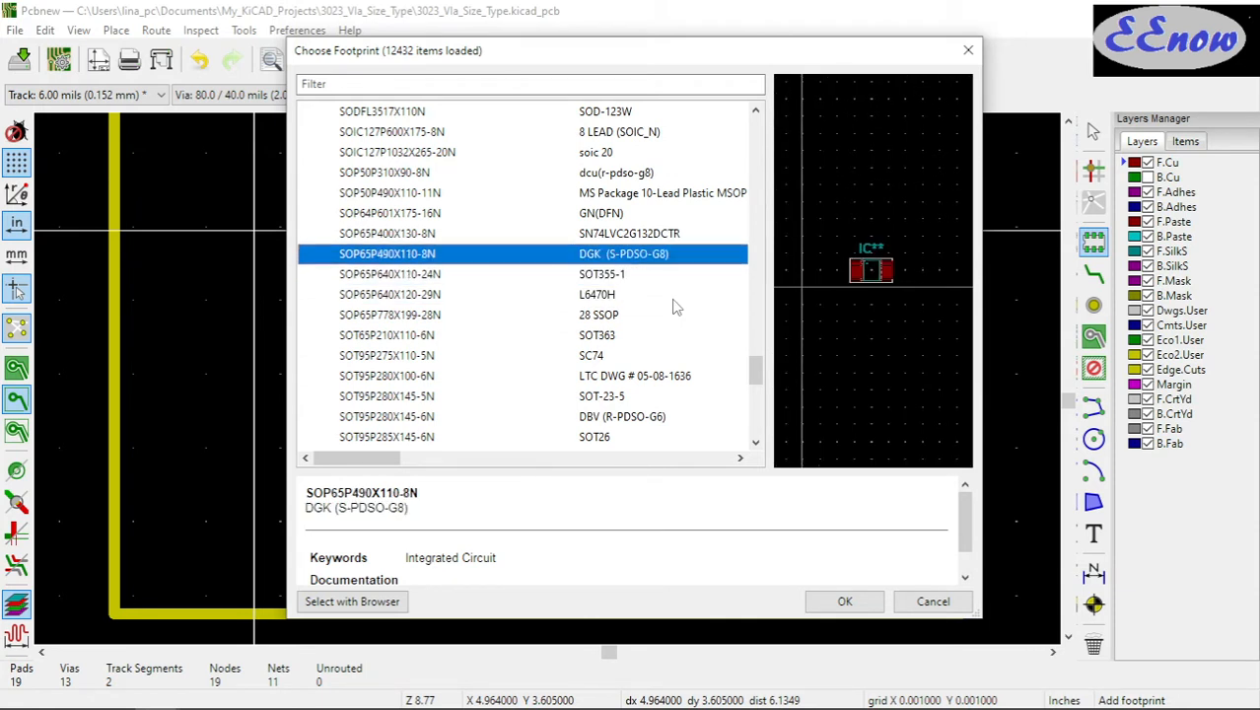
{"action": "key", "text": "Up"}
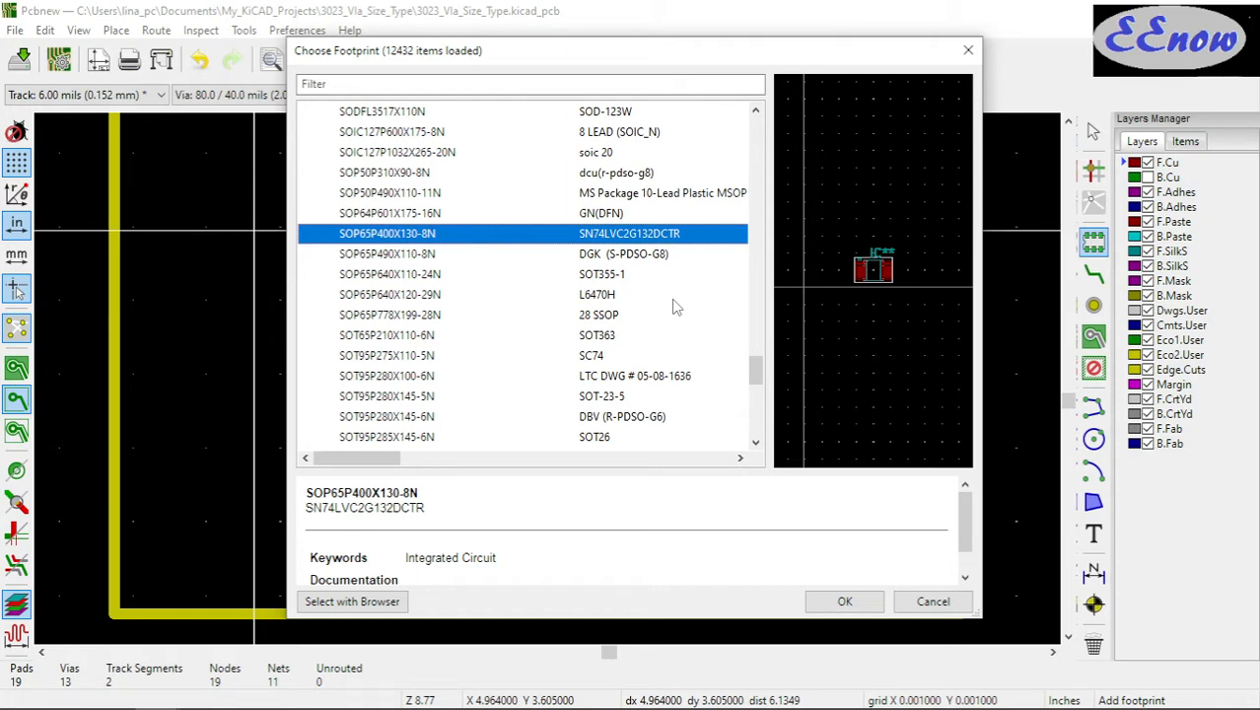
{"action": "key", "text": "Down"}
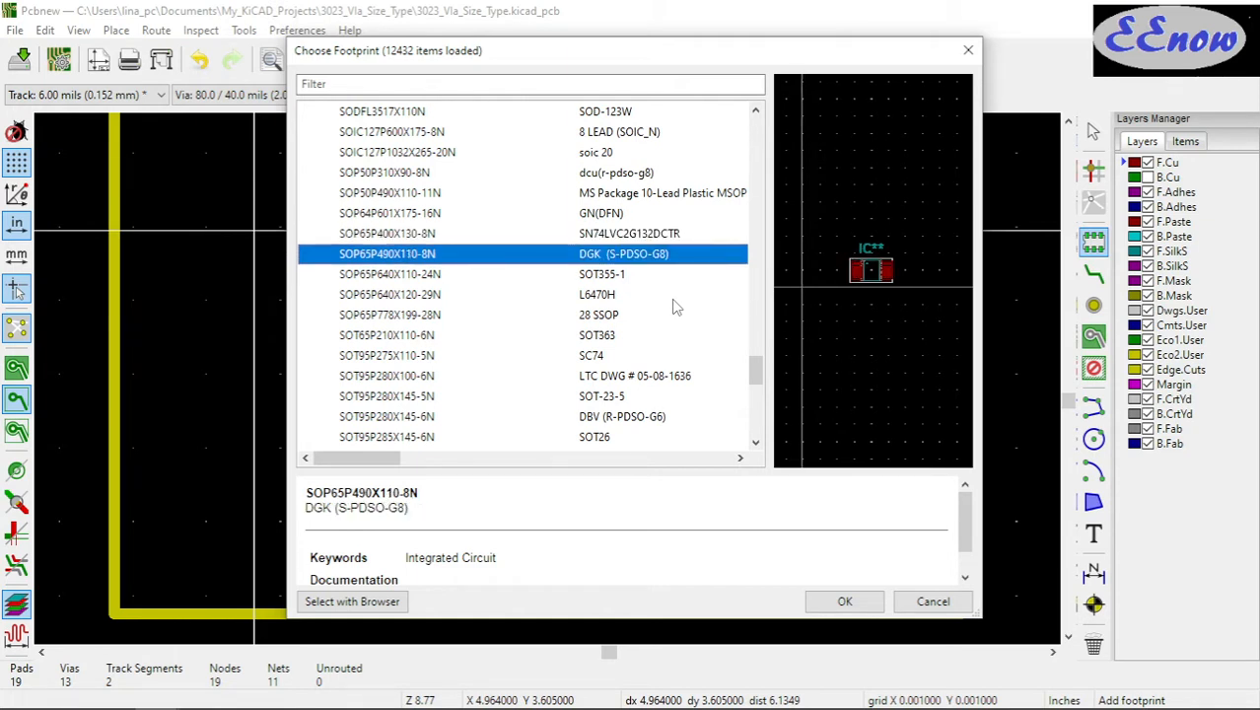
Preview the footprints from SOP65P400X130-8N up through SOP50P490X110-11N and SOIC127P1032X265-20N to R_Axial_L3.6mm_D1.6mm_P7.62mm_Horizontal
{"action": "key", "text": "Up"}
{"action": "key", "text": "Up"}
{"action": "key", "text": "Up"}
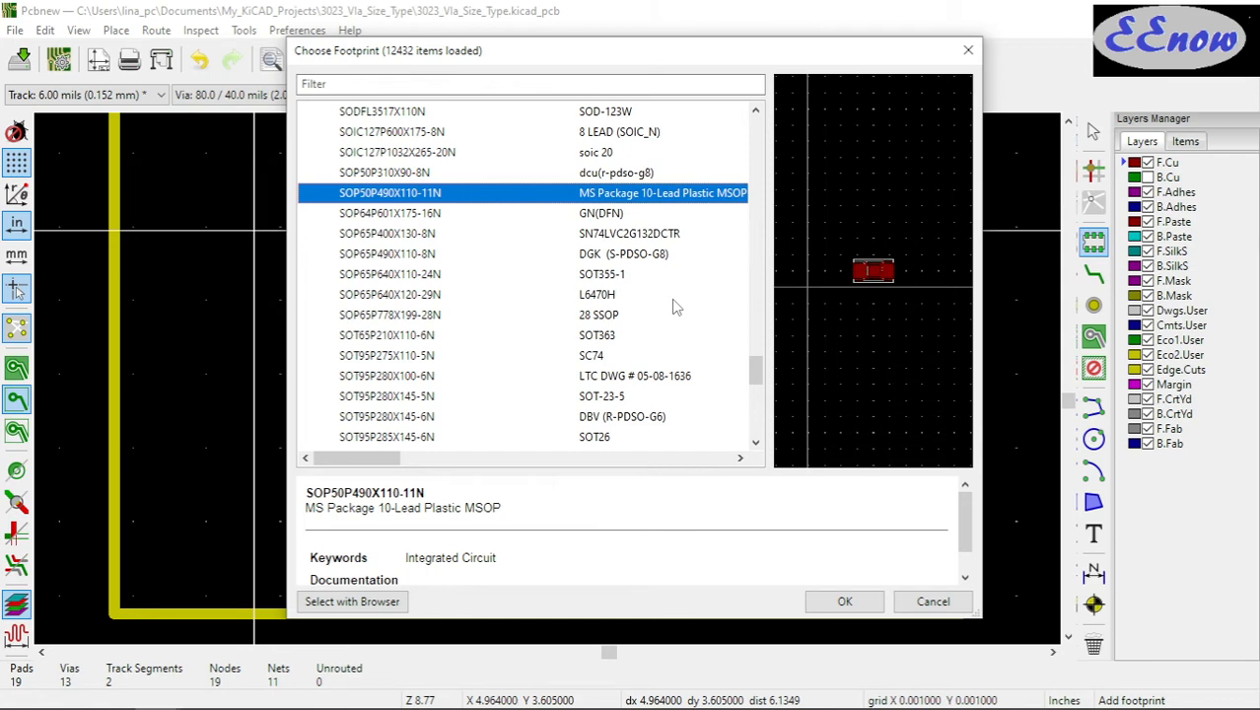
{"action": "key", "text": "Up"}
{"action": "key", "text": "Up"}
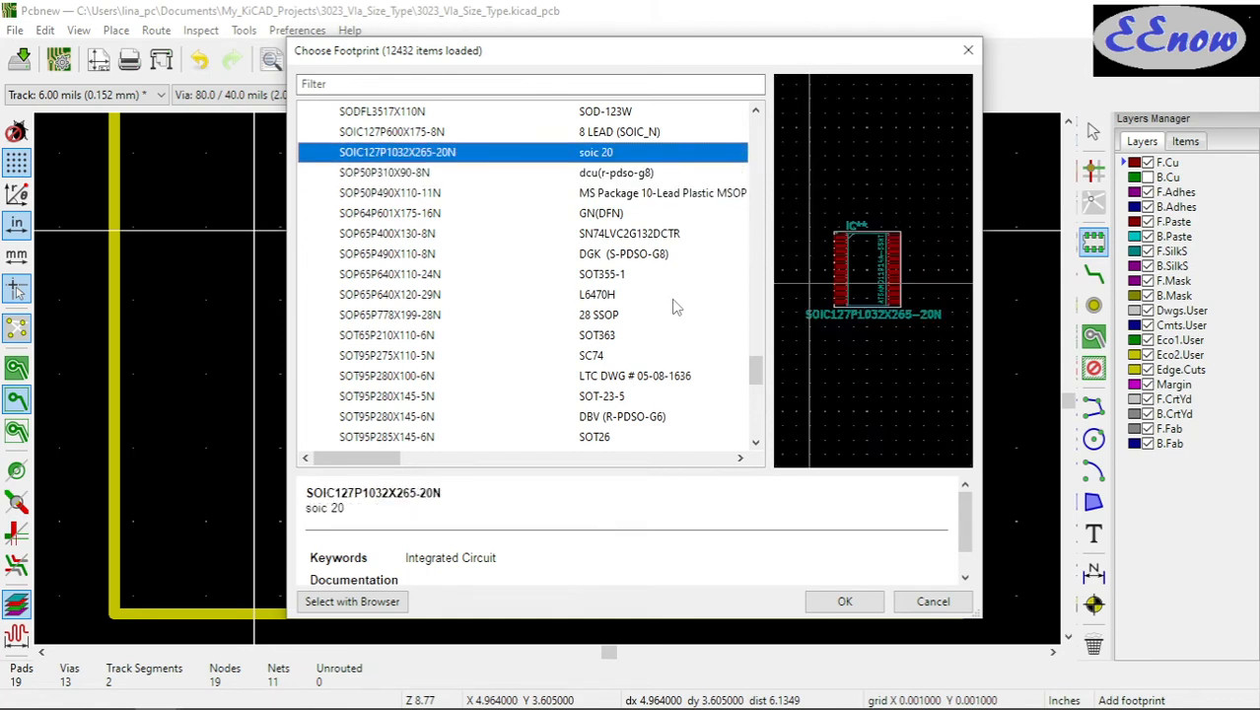
{"action": "key", "text": "Up"}
{"action": "key", "text": "Up"}
{"action": "key", "text": "Up"}
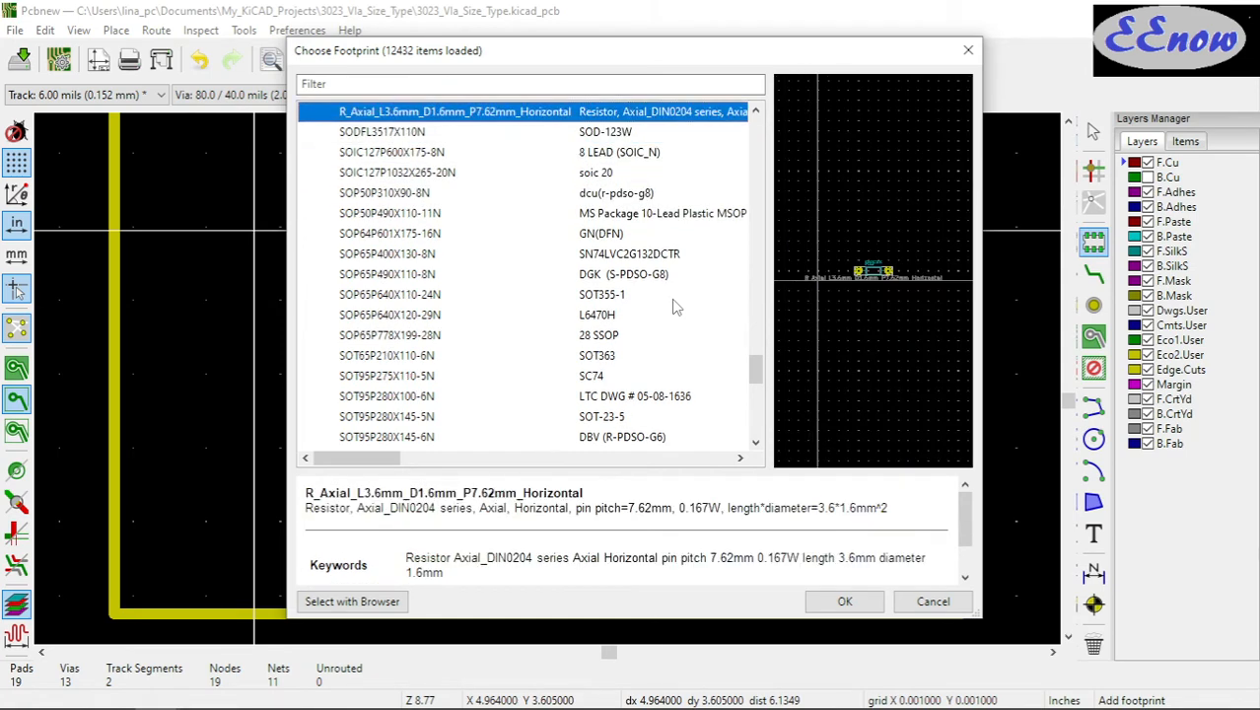
Preview the SOIC127P600X175-8N through SOP64P601X175-16N footprints and close the chooser without placing anything
{"action": "key", "text": "Down"}
{"action": "key", "text": "Down"}
{"action": "key", "text": "Down"}
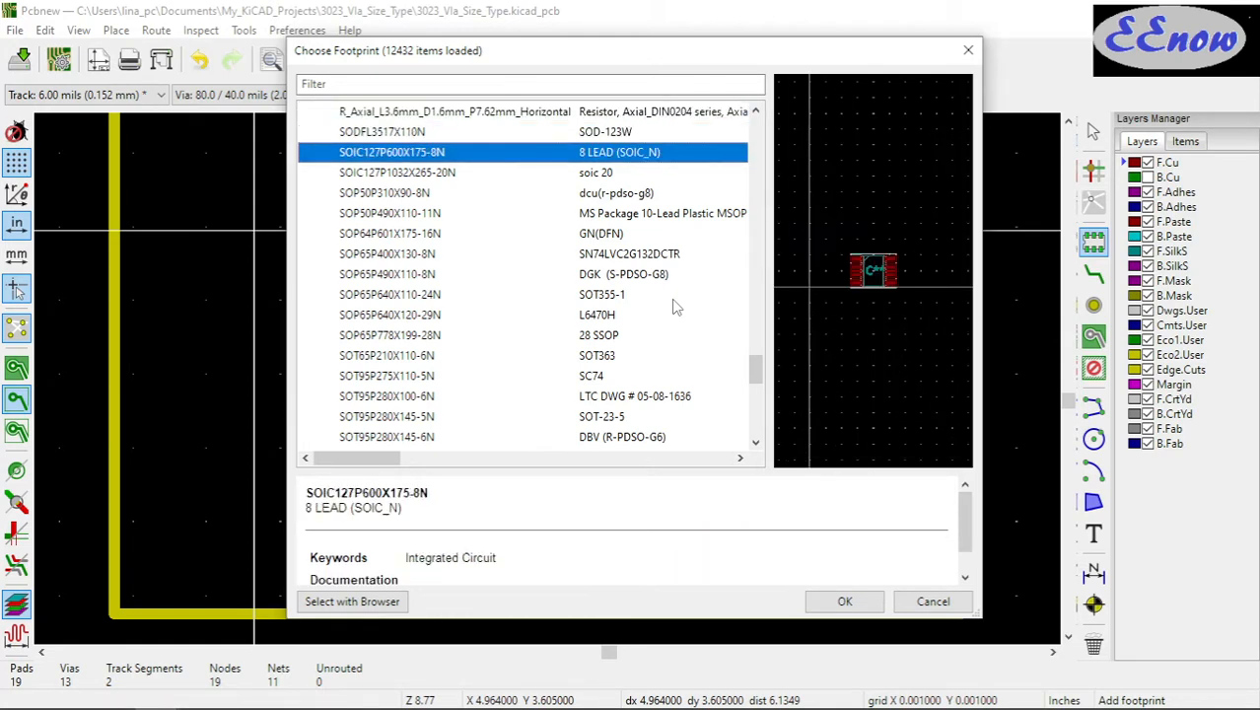
{"action": "key", "text": "Down"}
{"action": "key", "text": "Down"}
{"action": "key", "text": "Down"}
{"action": "key", "text": "Down"}
{"action": "key", "text": "Down"}
{"action": "key", "text": "Down"}
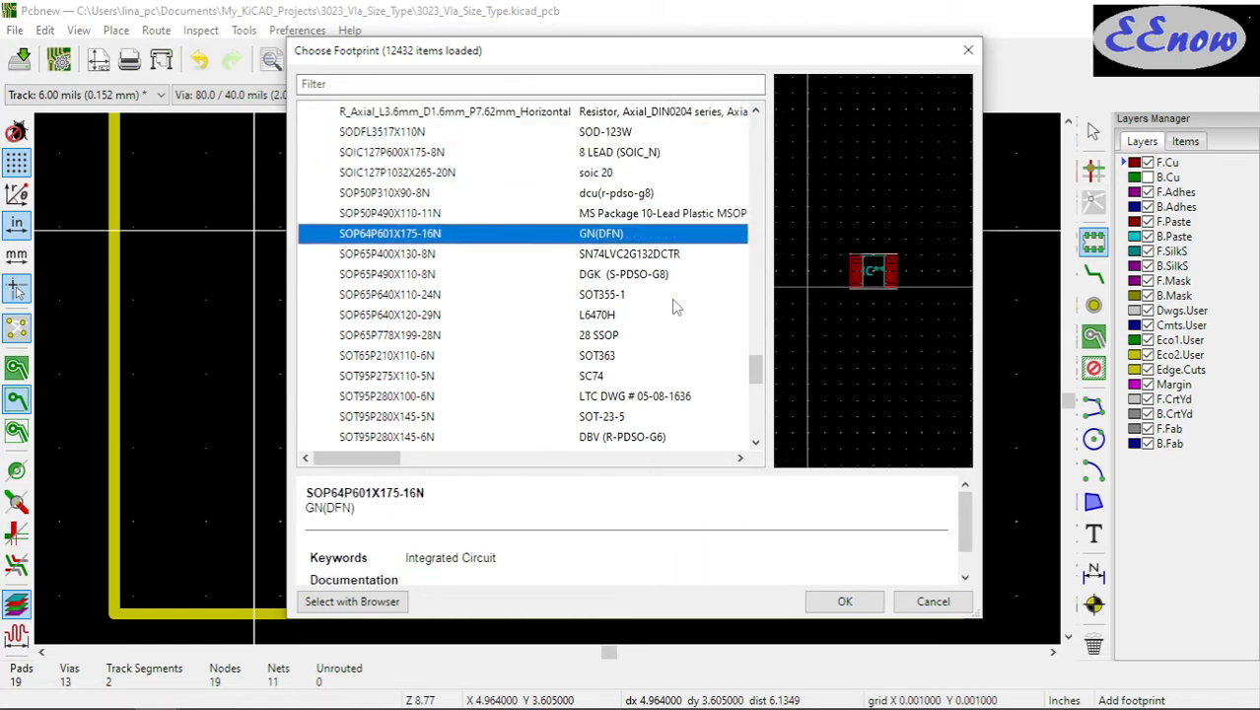
{"action": "left_click", "coordinate": [934, 604]}
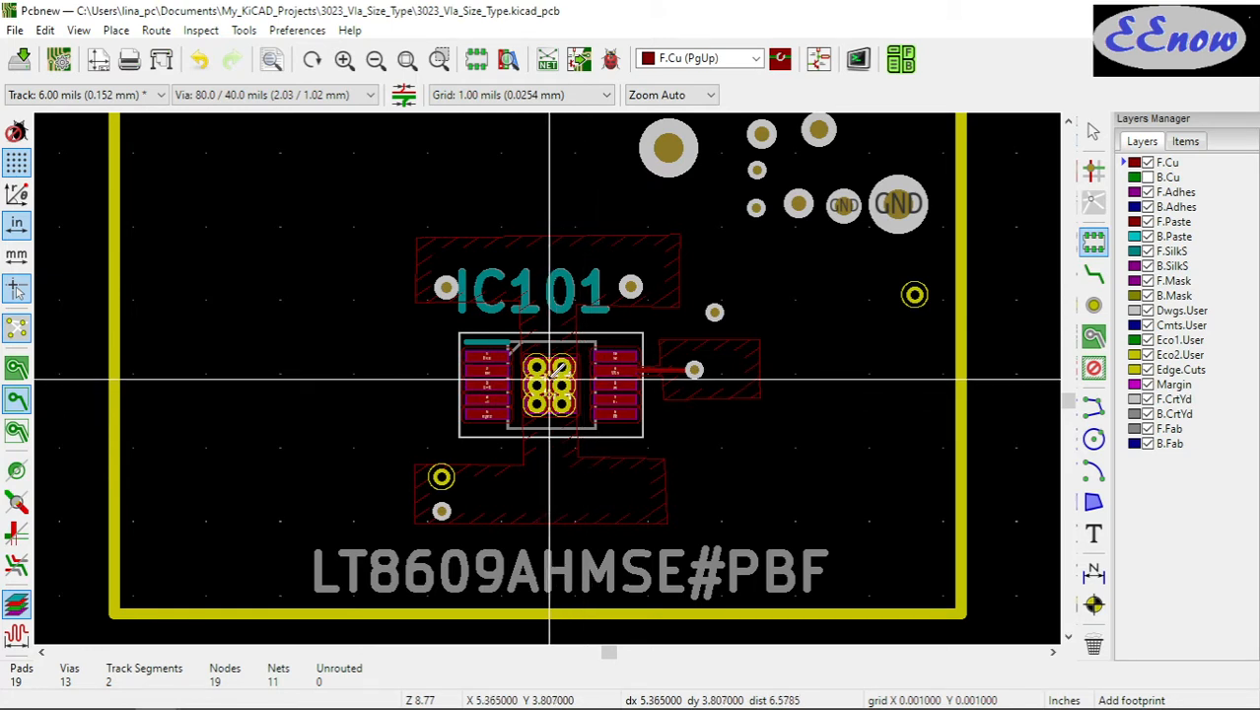
Start placing a footprint in the empty area beside IC101 and choose MountingHole_2.2mm_M2_Pad_Via from the MyCostumVIas library
{"action": "right_click", "coordinate": [286, 182]}
{"action": "left_click", "coordinate": [221, 267]}
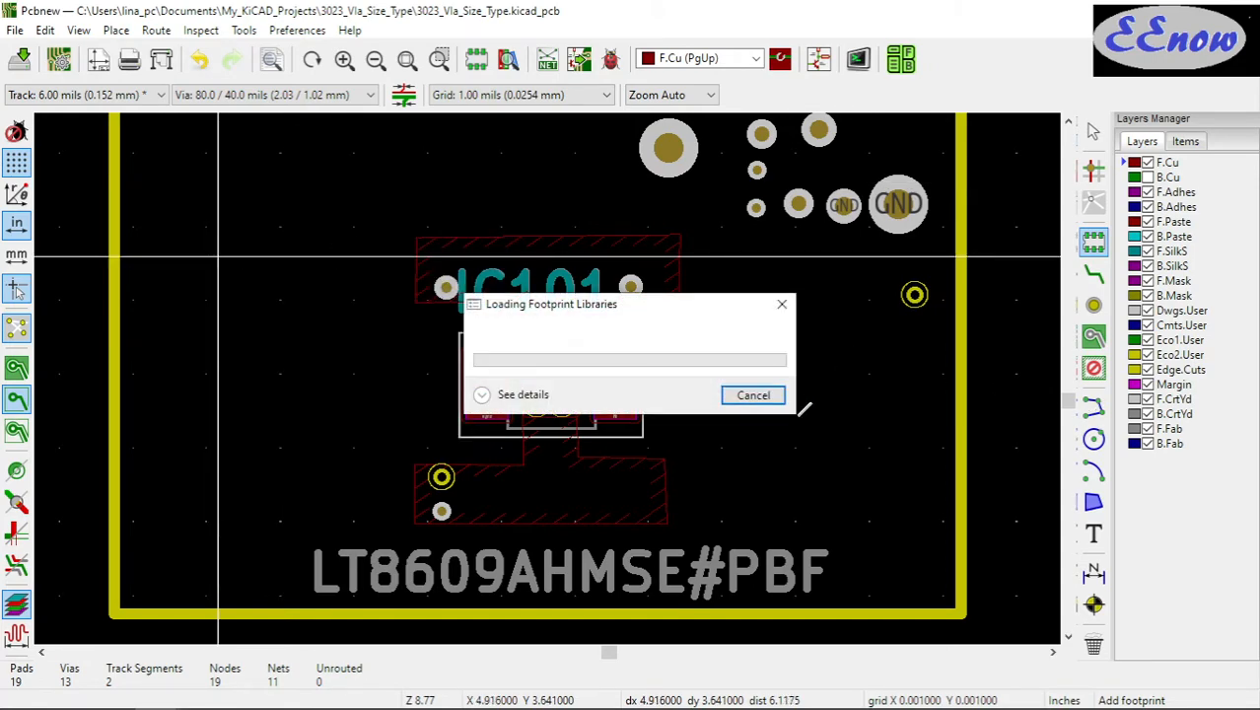
{"action": "scroll", "coordinate": [355, 311], "scroll_direction": "down", "scroll_amount": 20}
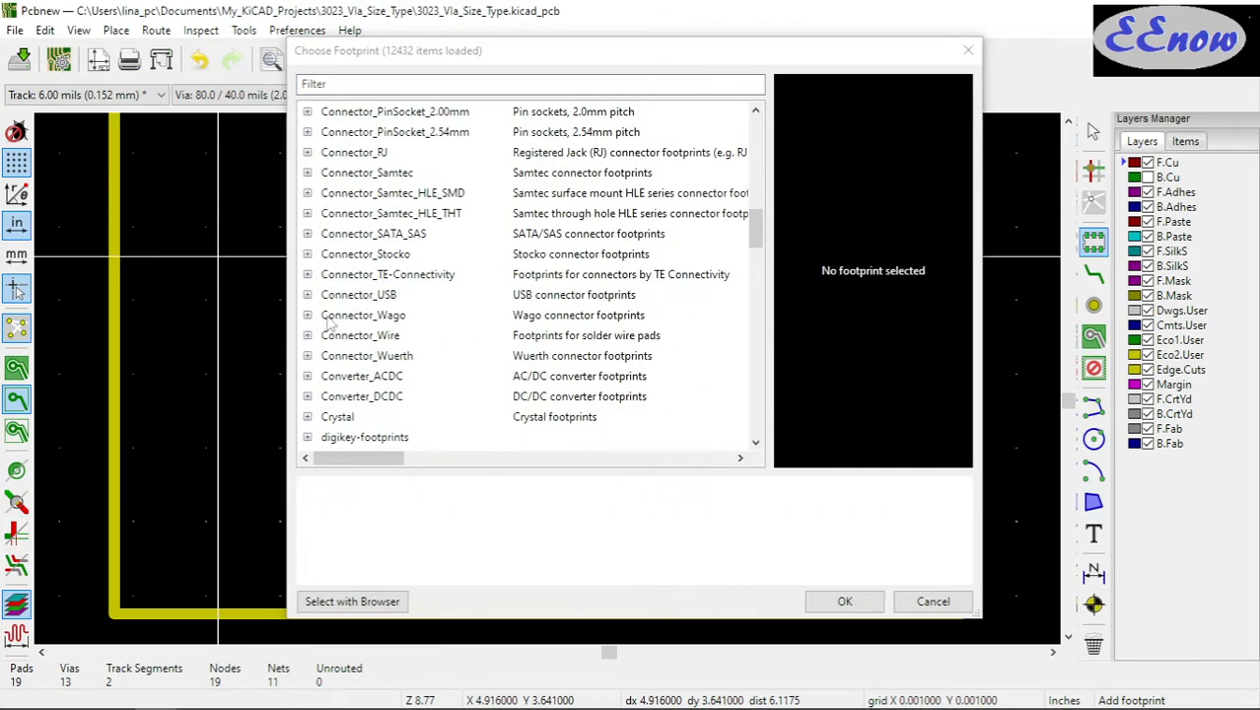
{"action": "scroll", "coordinate": [355, 311], "scroll_direction": "down", "scroll_amount": 10}
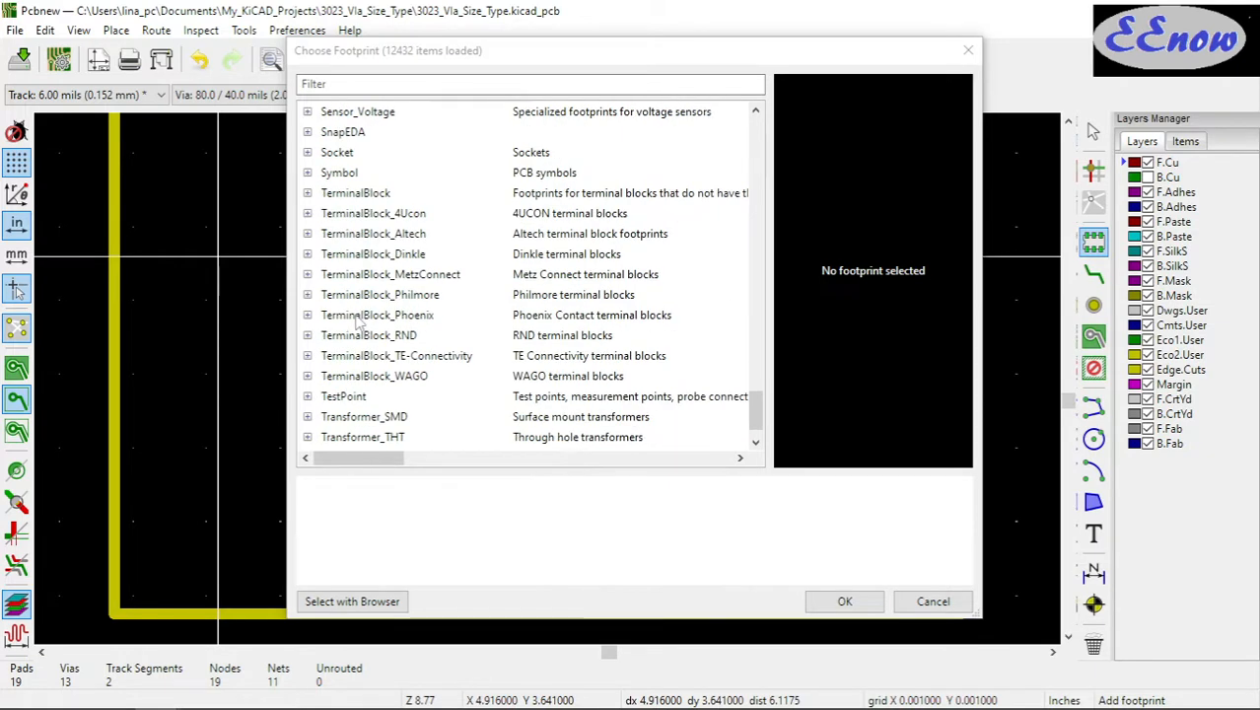
{"action": "scroll", "coordinate": [360, 325], "scroll_direction": "down", "scroll_amount": 1}
{"action": "scroll", "coordinate": [360, 328], "scroll_direction": "up", "scroll_amount": 10}
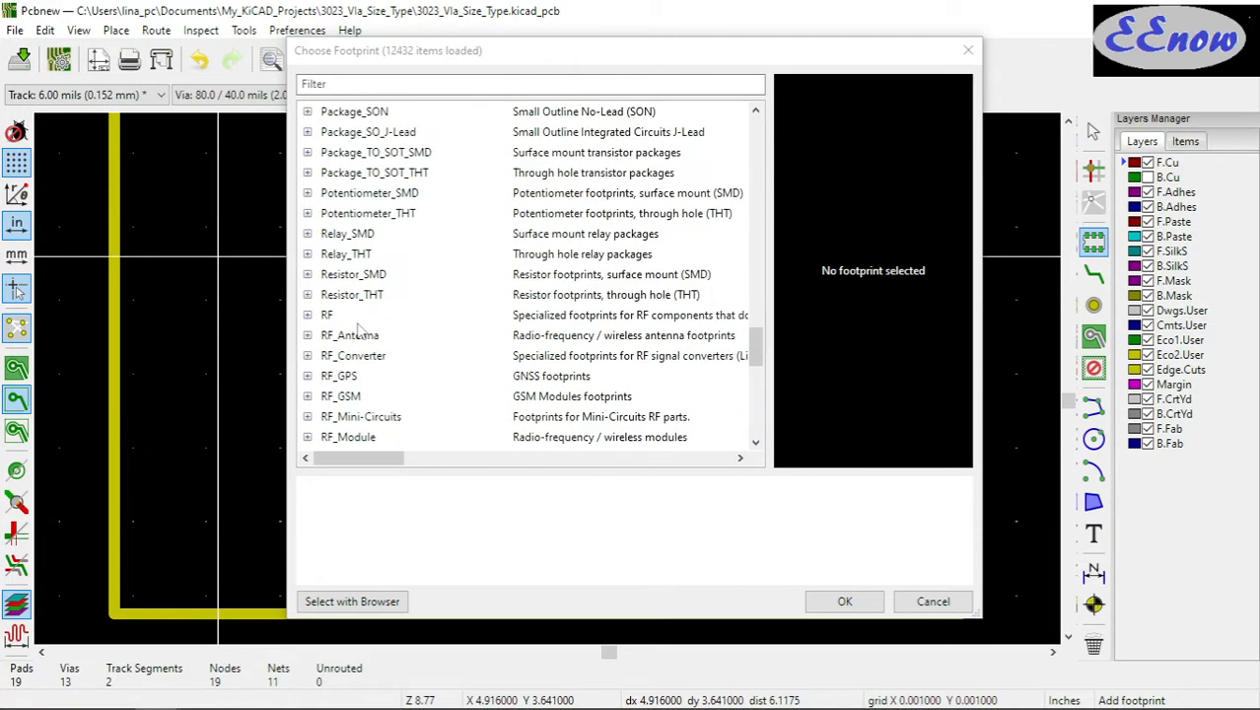
{"action": "scroll", "coordinate": [360, 328], "scroll_direction": "up", "scroll_amount": 7}
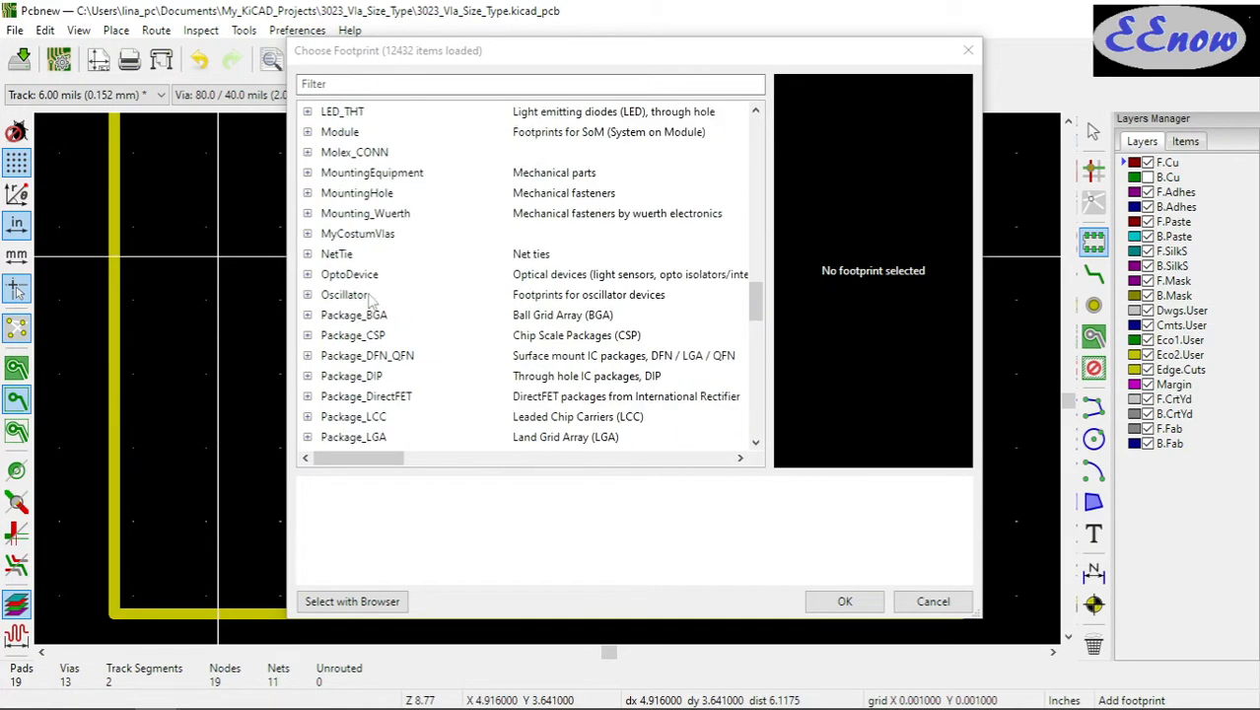
{"action": "left_click", "coordinate": [308, 234]}
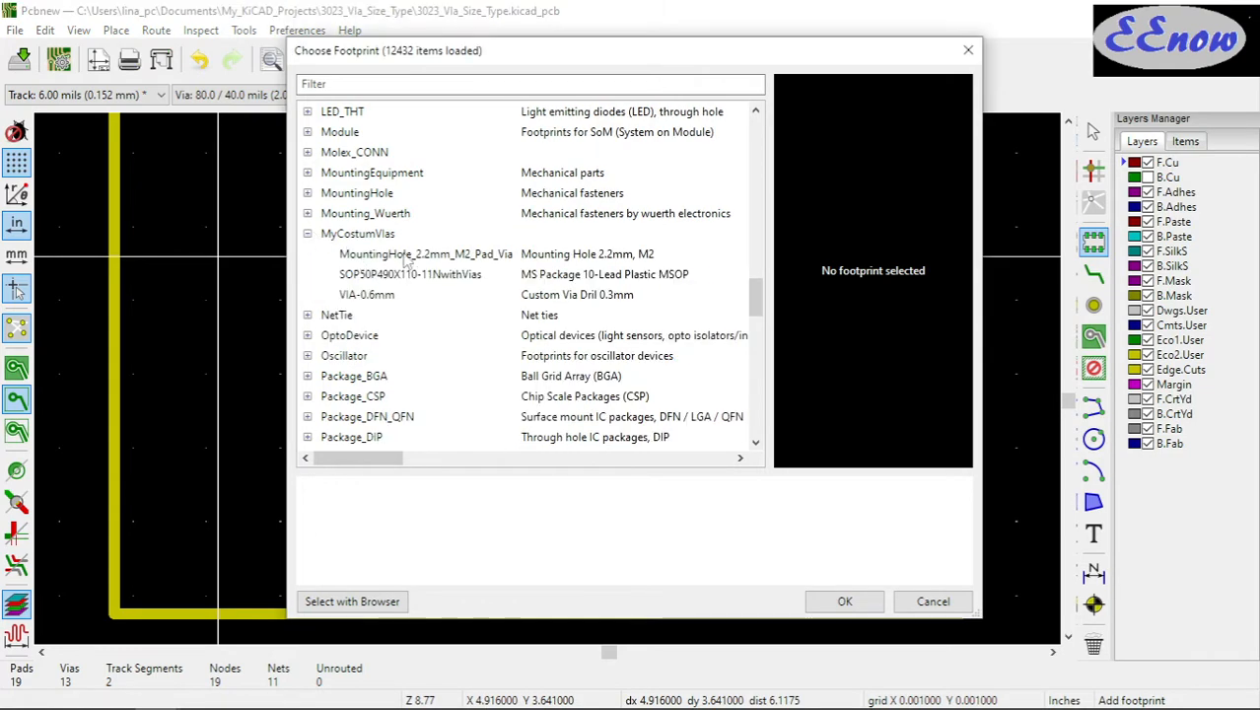
{"action": "left_click", "coordinate": [404, 254]}
{"action": "left_click", "coordinate": [835, 600]}
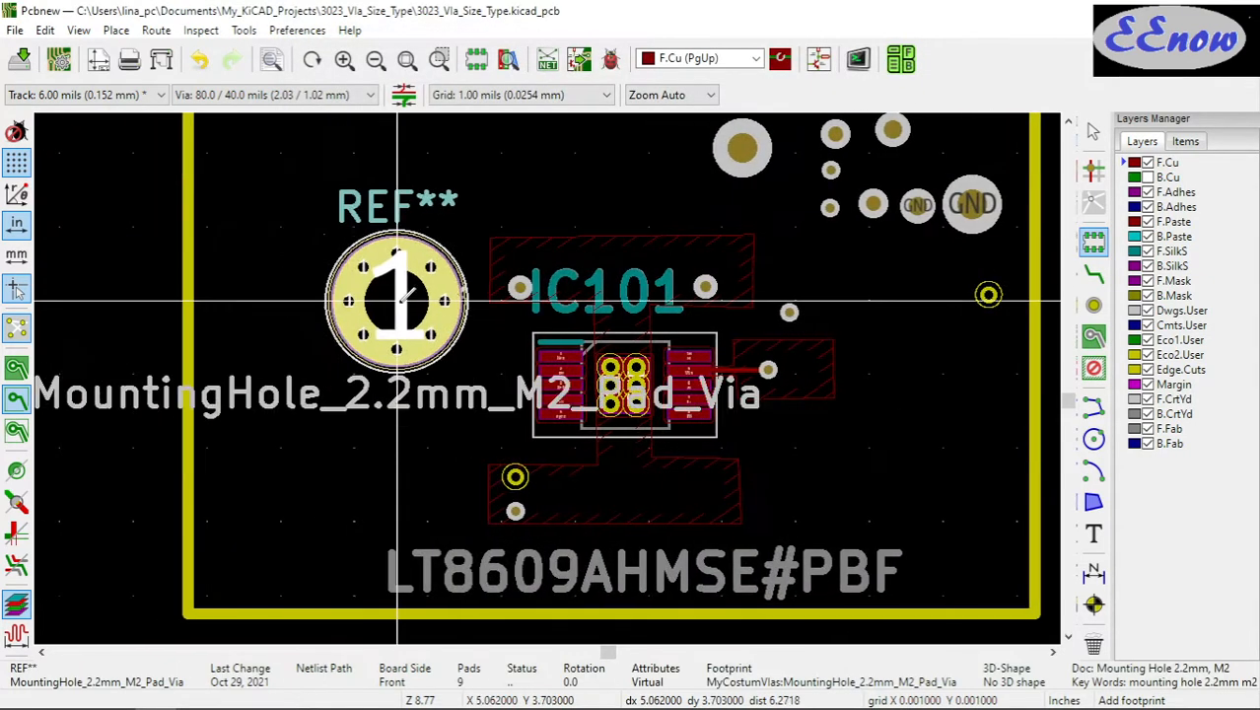
Place the mounting hole inside the board's upper-left corner at about X 4.94 in, Y 3.591 in, and end footprint placement
{"action": "scroll", "coordinate": [360, 296], "scroll_direction": "down", "scroll_amount": 6}
{"action": "scroll", "coordinate": [541, 372], "scroll_direction": "up", "scroll_amount": 6}
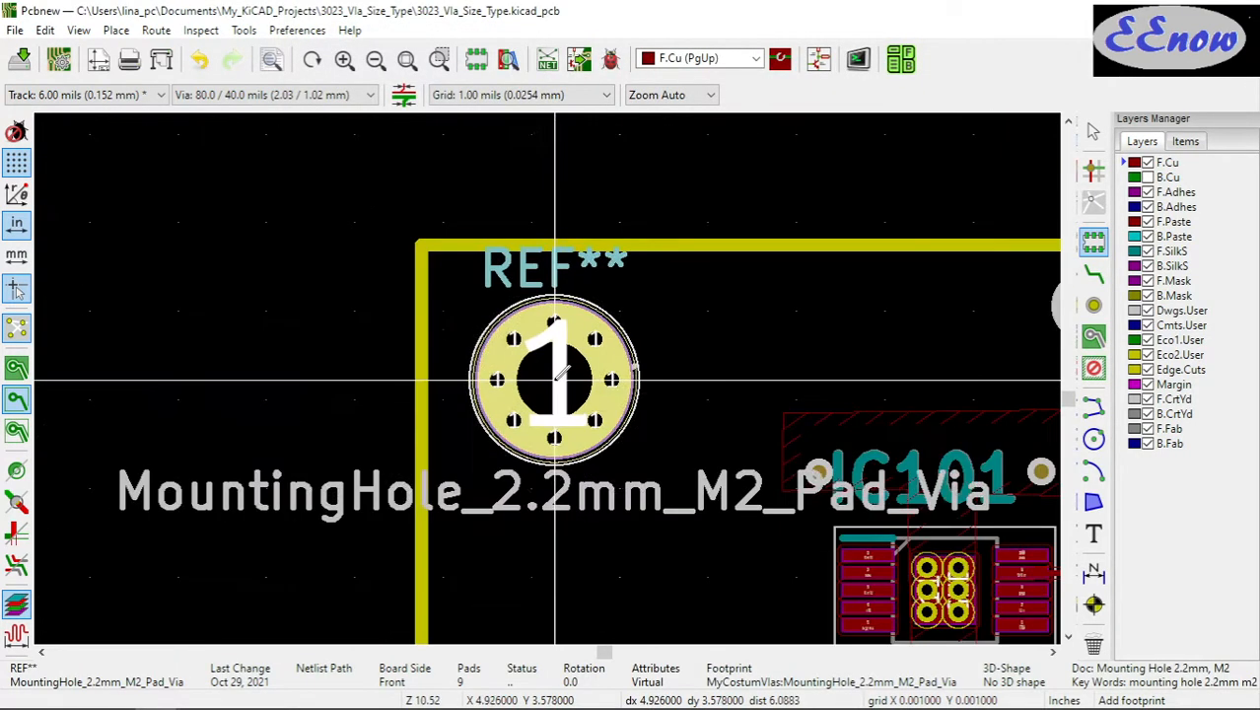
{"action": "left_click", "coordinate": [567, 391]}
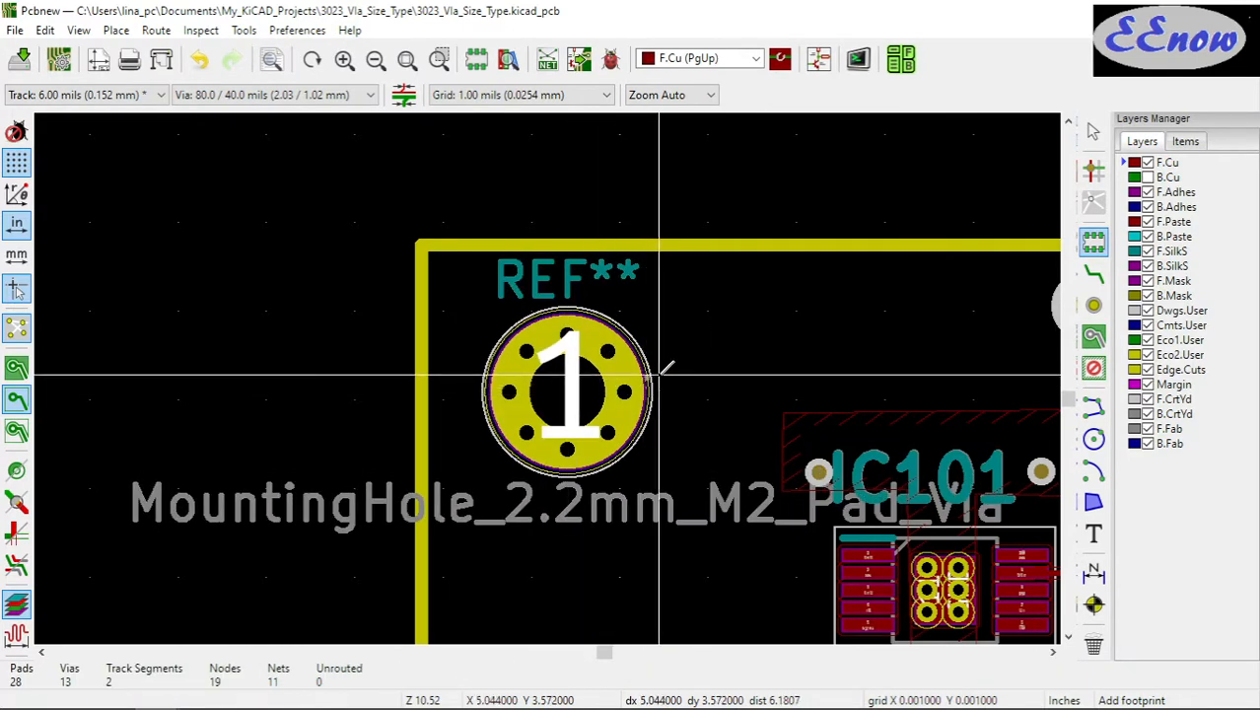
{"action": "key", "text": "Escape"}
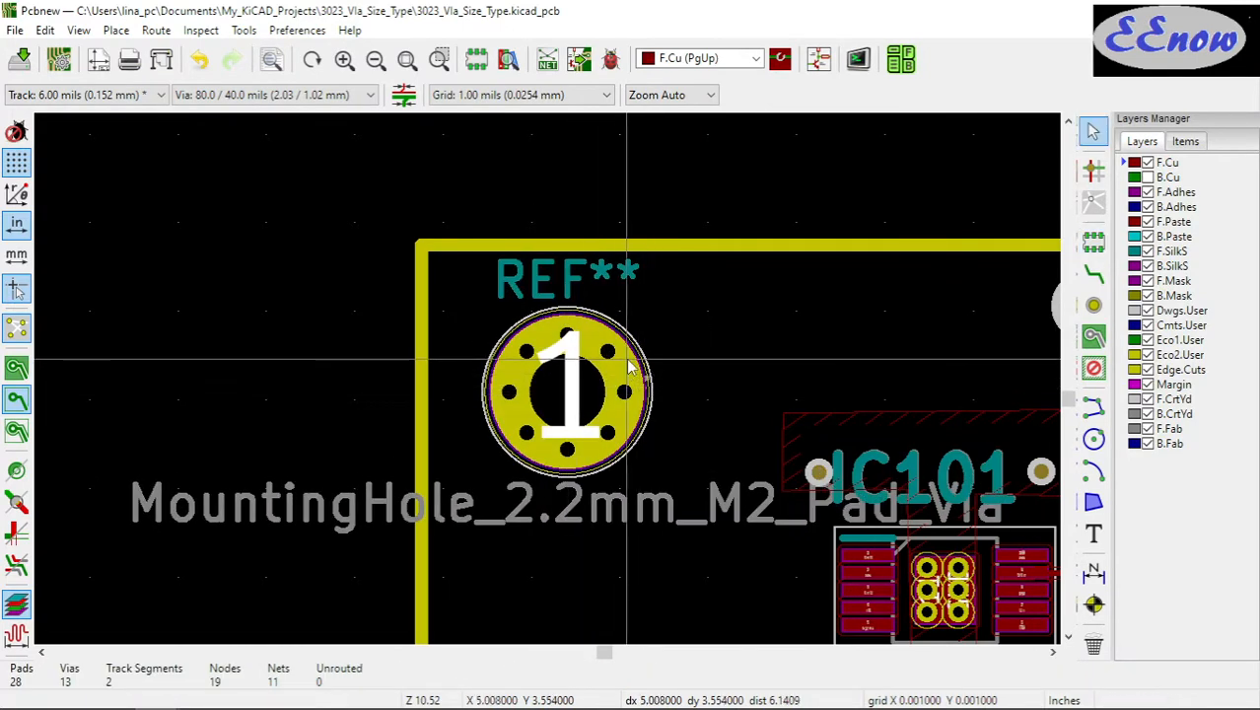
Select the placed mounting hole and open it from its footprint properties in the Footprint Editor
{"action": "left_click", "coordinate": [627, 365]}
{"action": "left_click", "coordinate": [705, 442]}
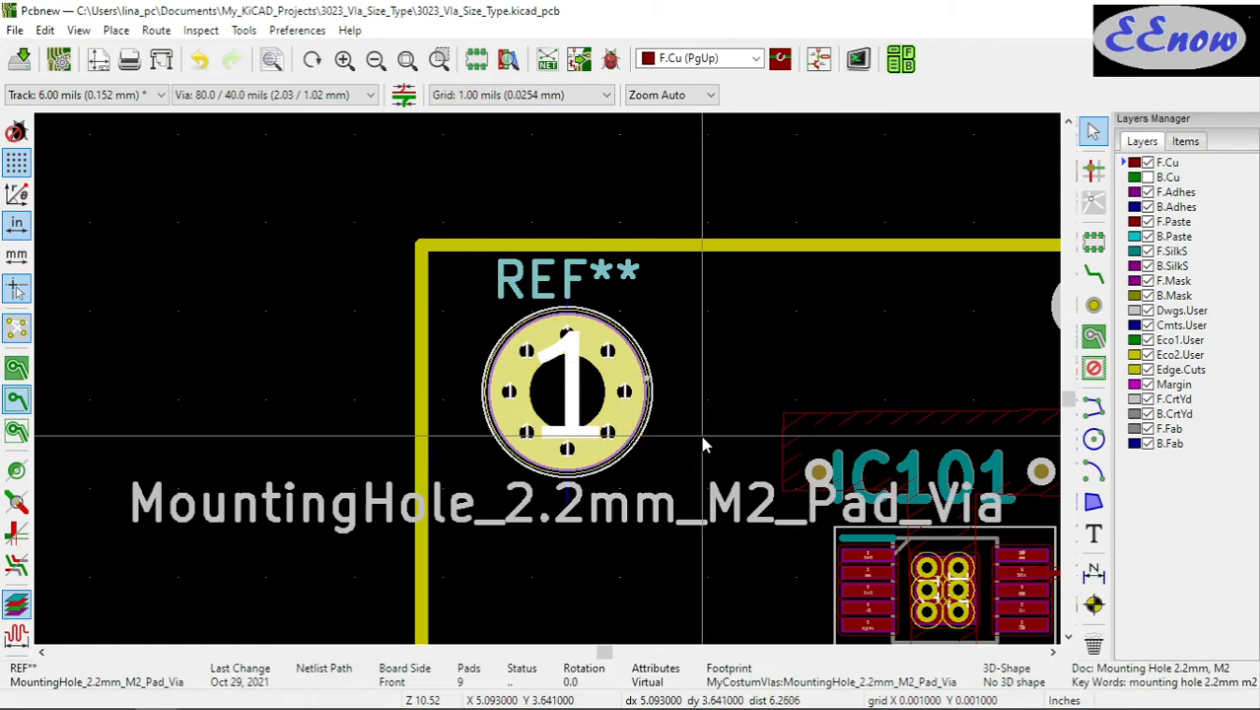
{"action": "double_click", "coordinate": [704, 442]}
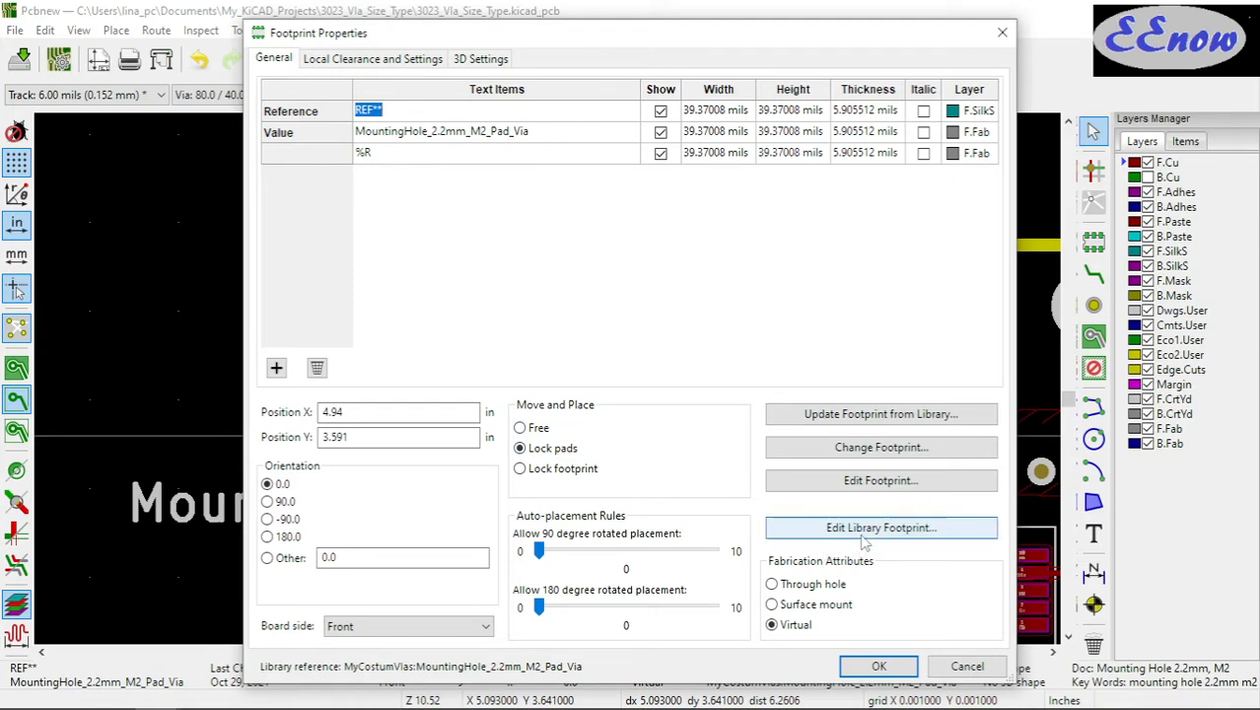
{"action": "left_click", "coordinate": [882, 482]}
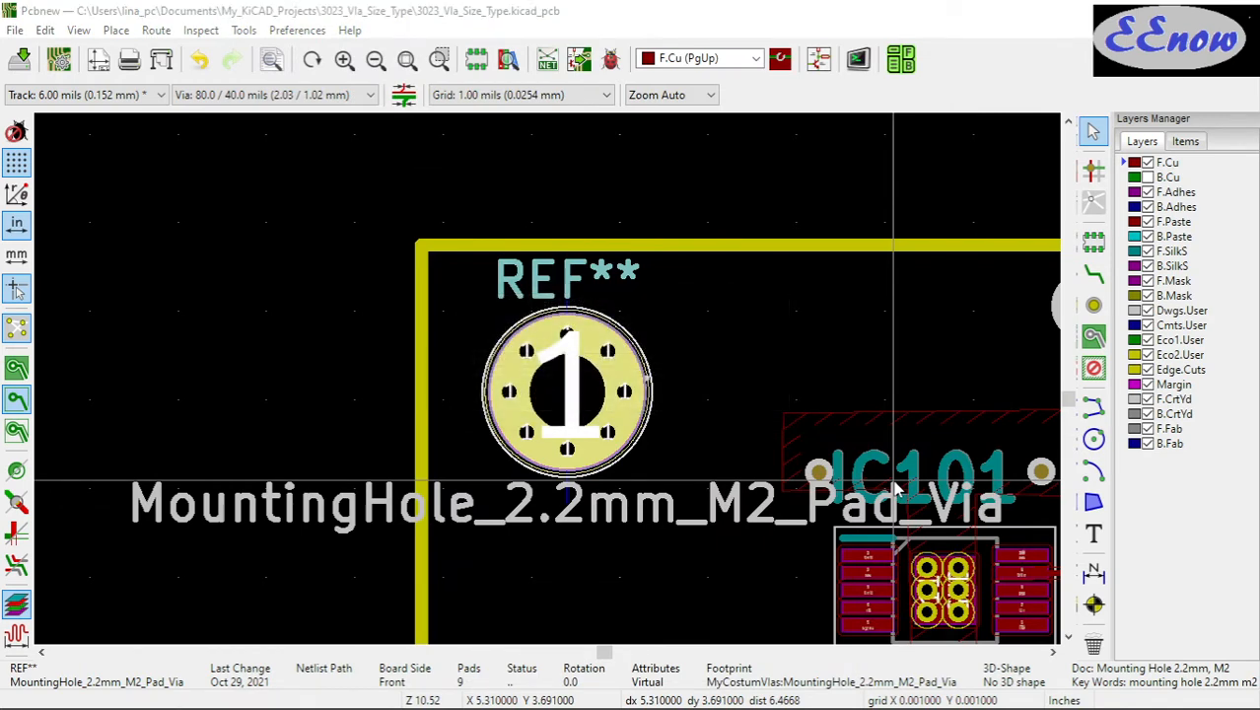
{"action": "key", "text": "Escape"}
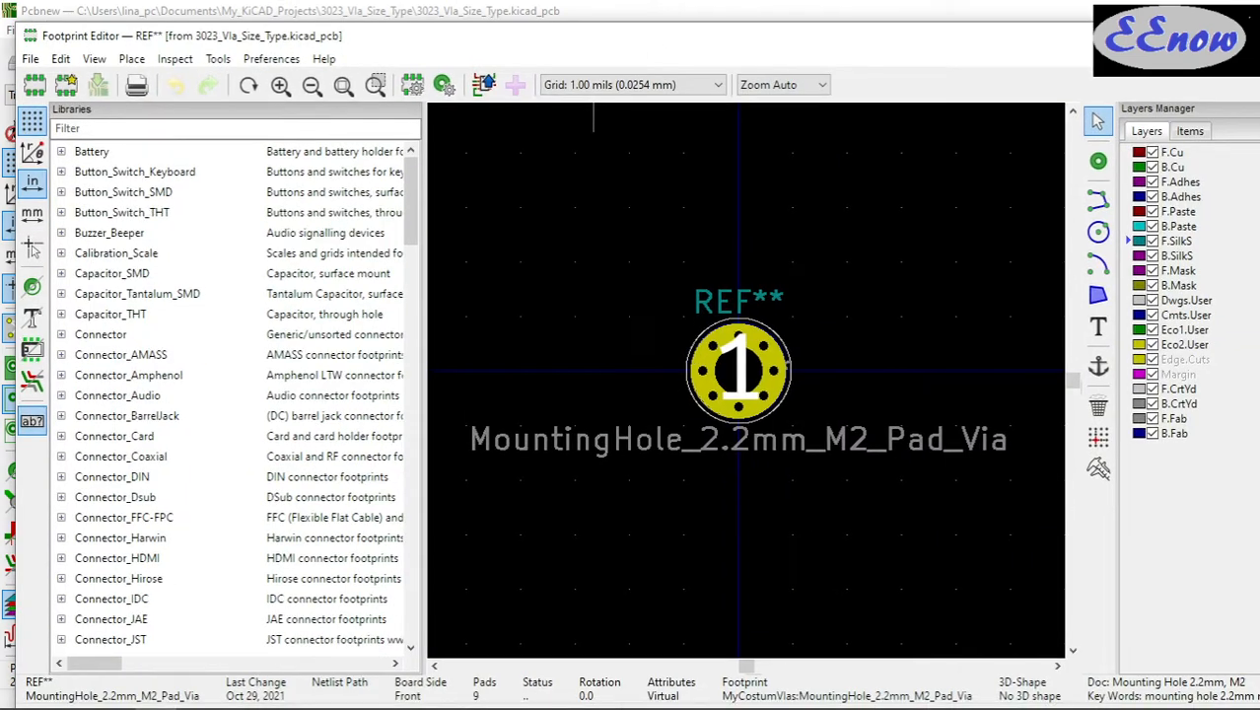
{"action": "left_click", "coordinate": [1193, 35]}
Examine the hole size and pad size of the mounting hole's upper-right small via pad, and close the Footprint Editor
{"action": "scroll", "coordinate": [747, 322], "scroll_direction": "up", "scroll_amount": 5}
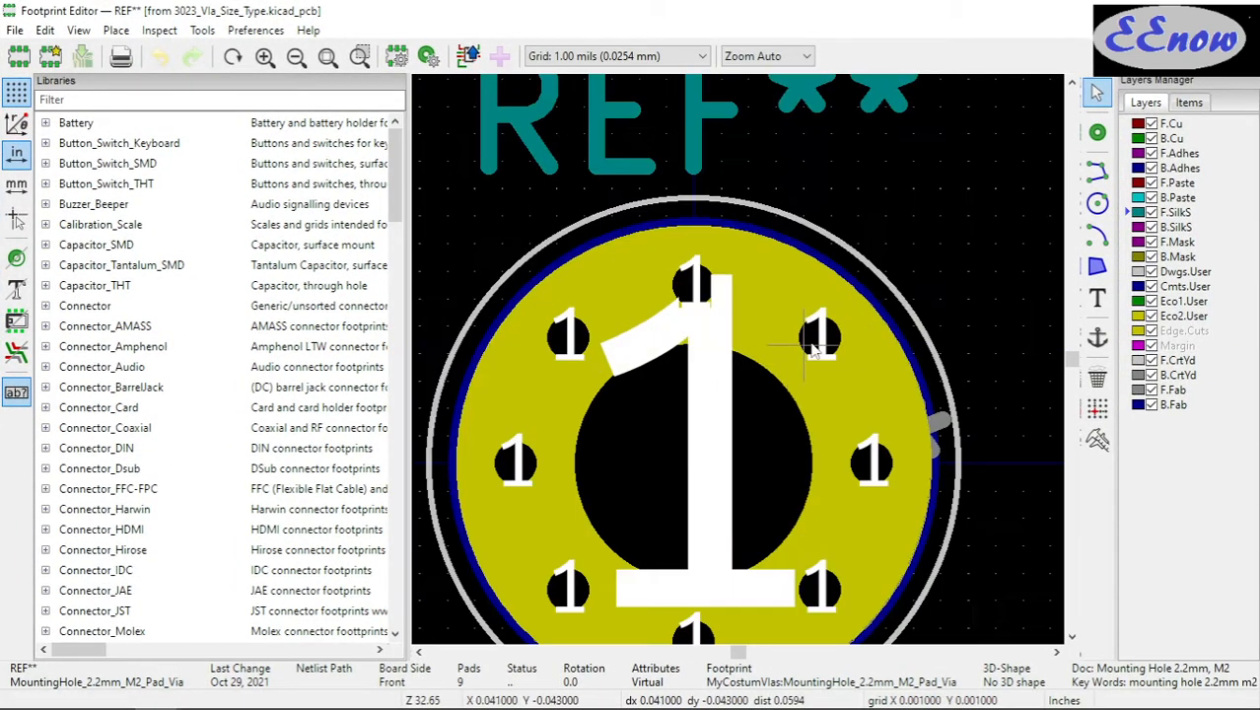
{"action": "left_click", "coordinate": [820, 338]}
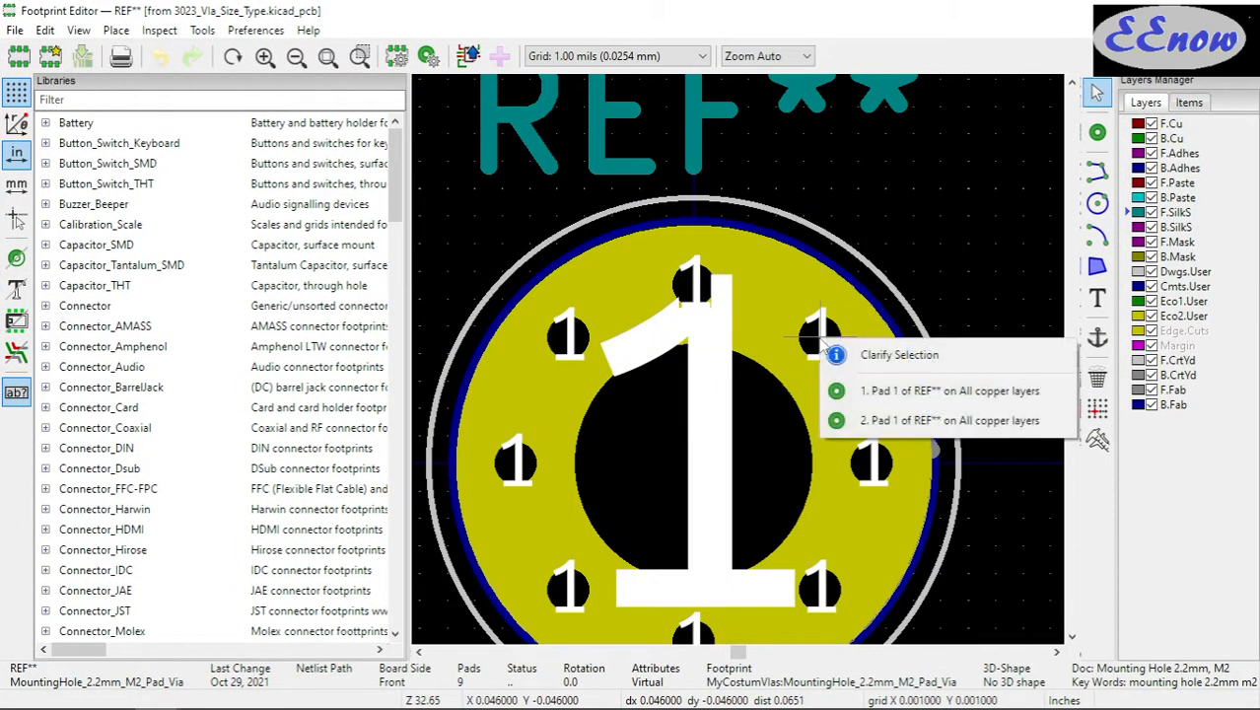
{"action": "left_click", "coordinate": [952, 392]}
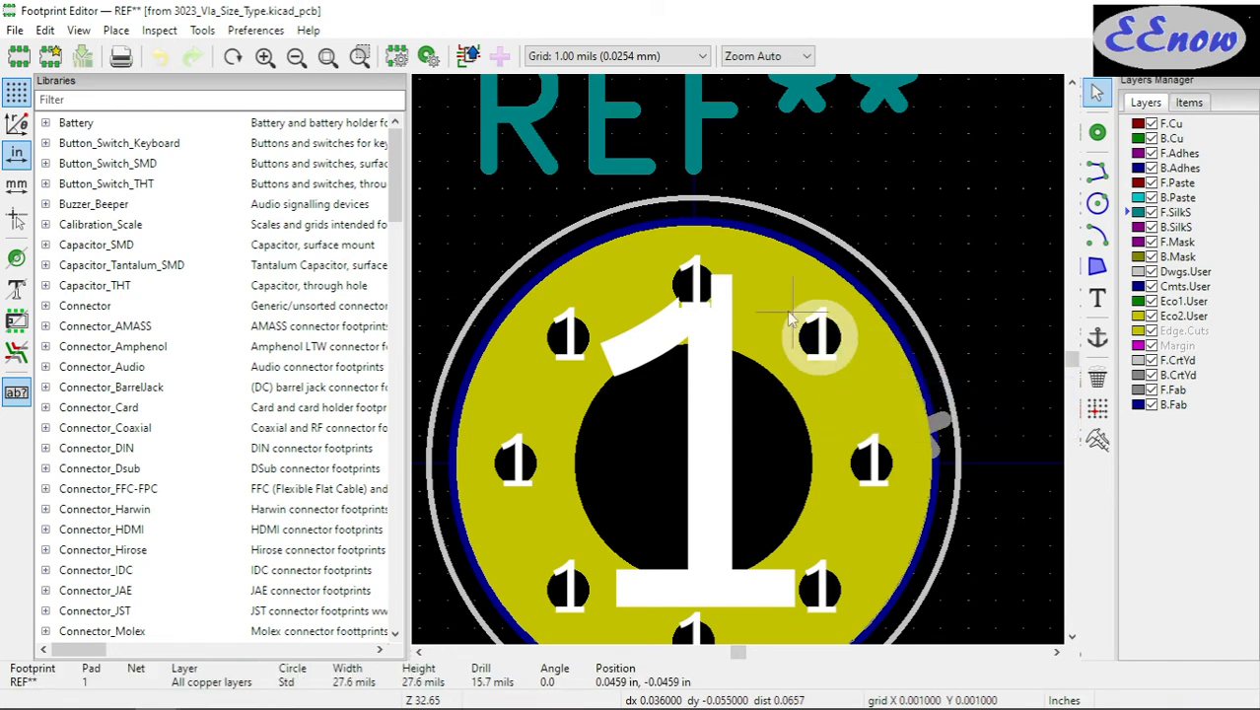
{"action": "double_click", "coordinate": [828, 353]}
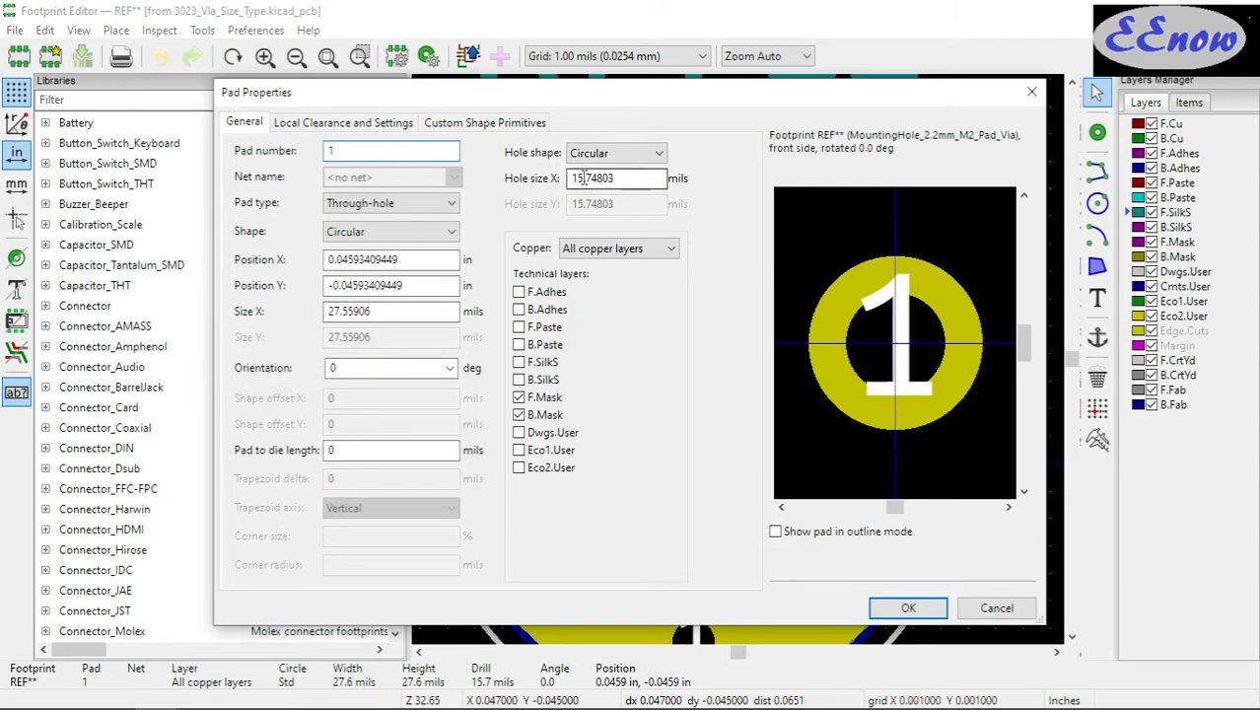
{"action": "left_click_drag", "start_coordinate": [573, 177], "coordinate": [614, 174]}
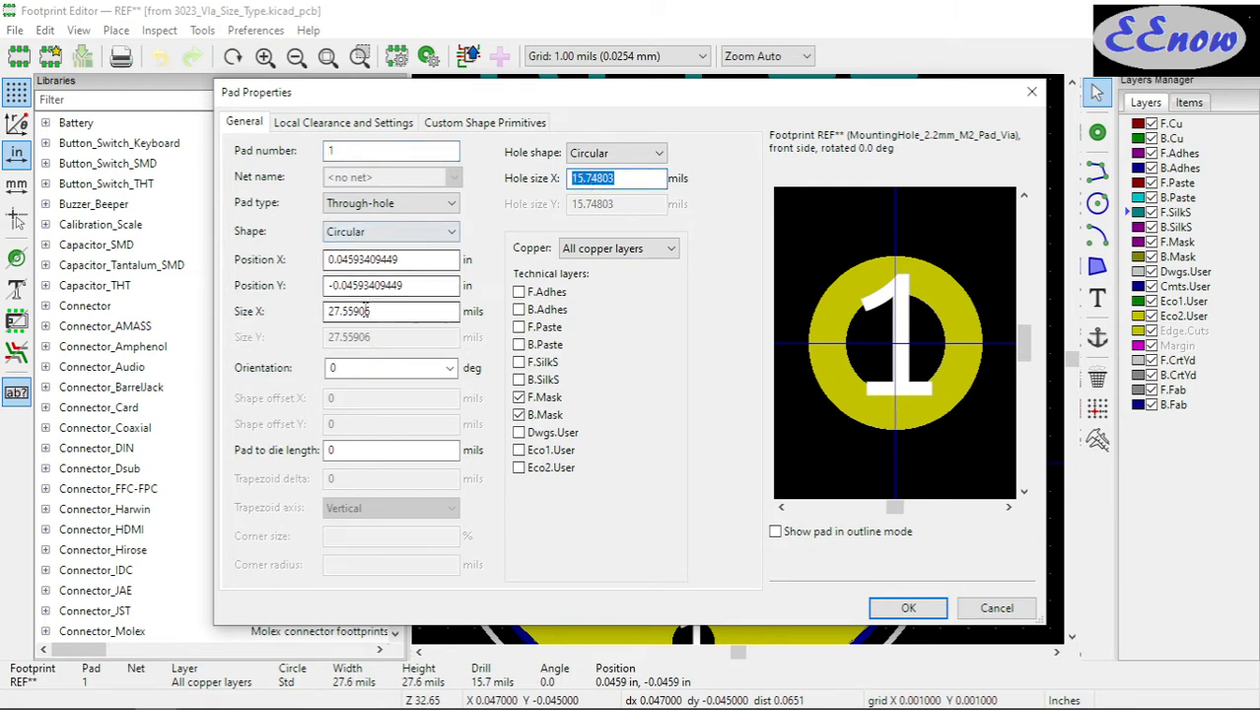
{"action": "left_click_drag", "start_coordinate": [374, 311], "coordinate": [313, 312]}
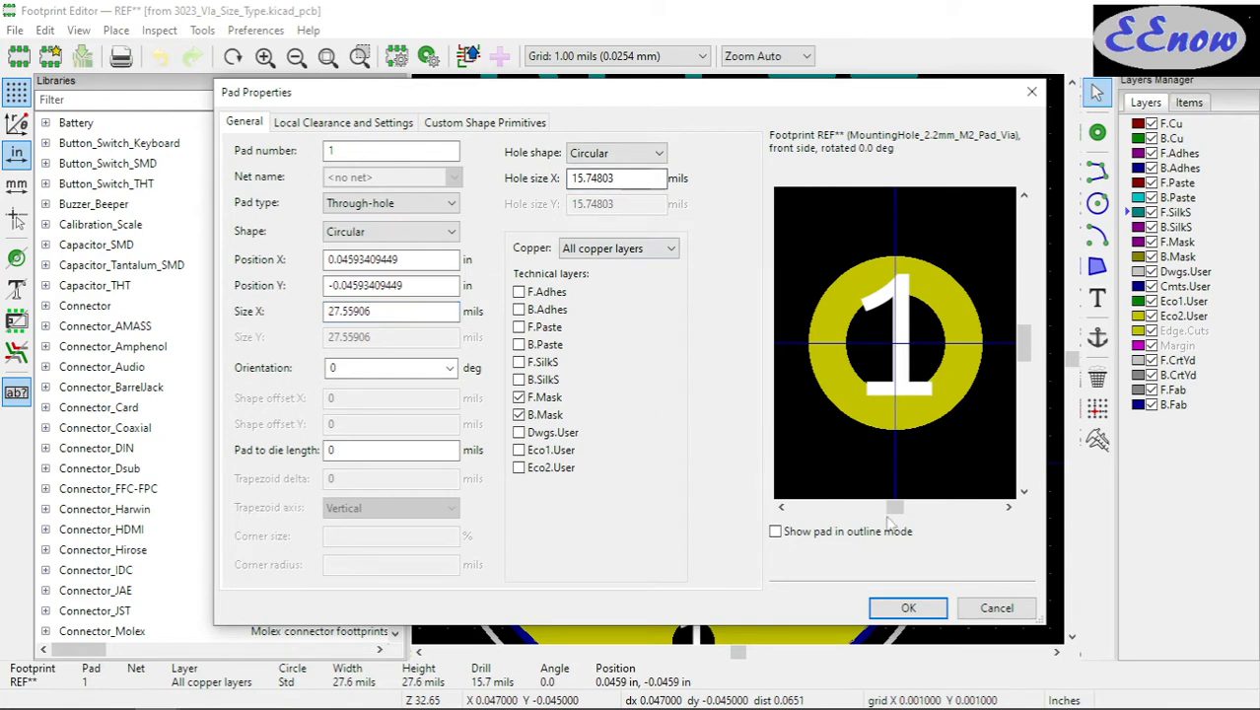
{"action": "left_click", "coordinate": [908, 607]}
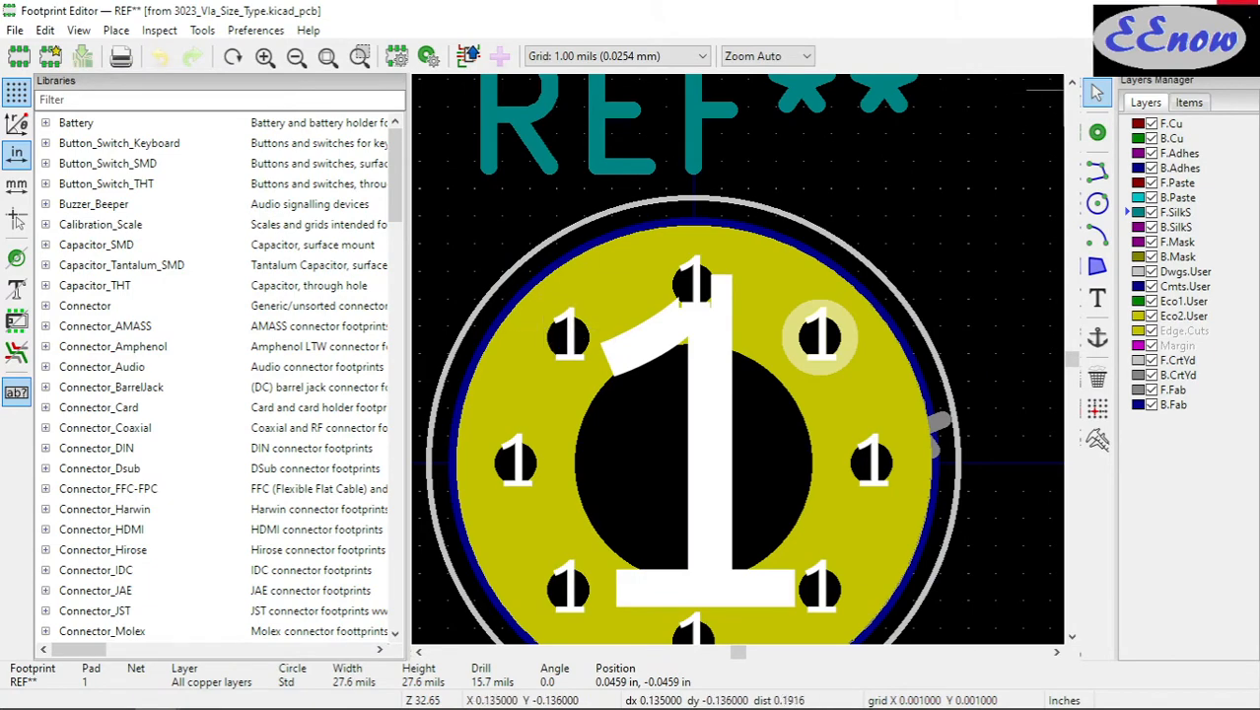
{"action": "left_click", "coordinate": [1150, 7]}
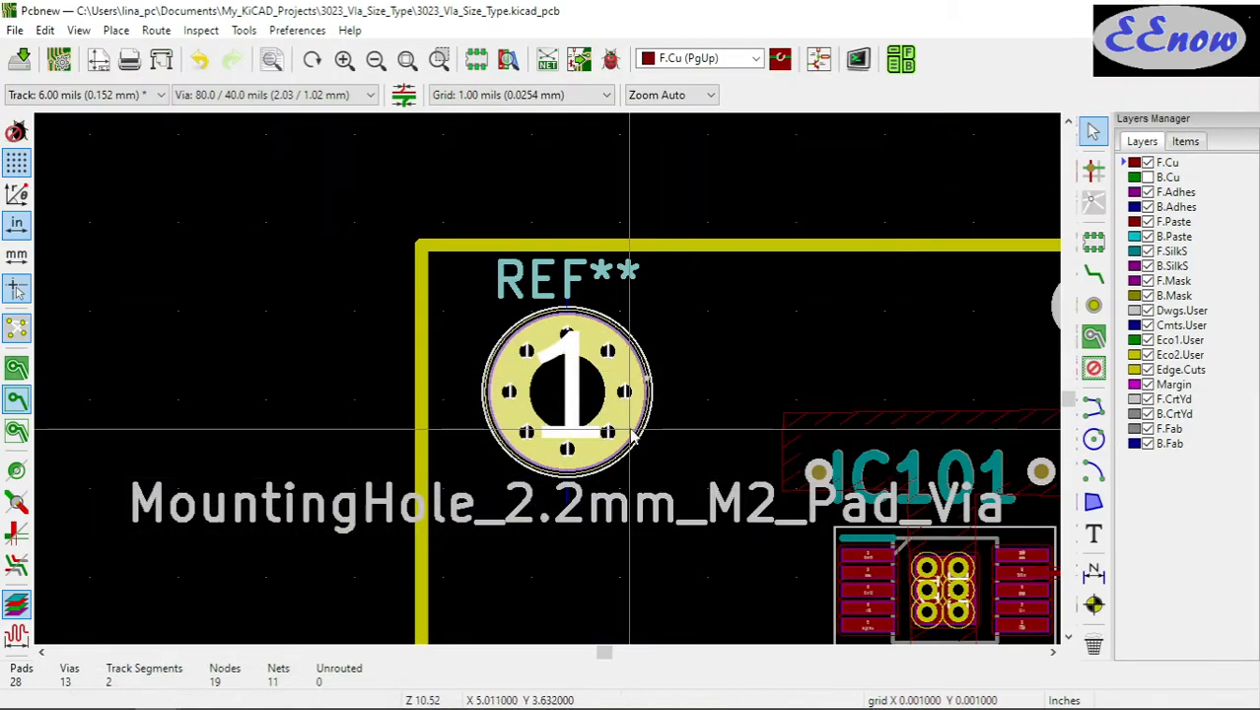
Examine the six GND vias in the thermal pad of IC101 up close
{"action": "scroll", "coordinate": [635, 434], "scroll_direction": "down", "scroll_amount": 3}
{"action": "scroll", "coordinate": [641, 471], "scroll_direction": "up", "scroll_amount": 5}
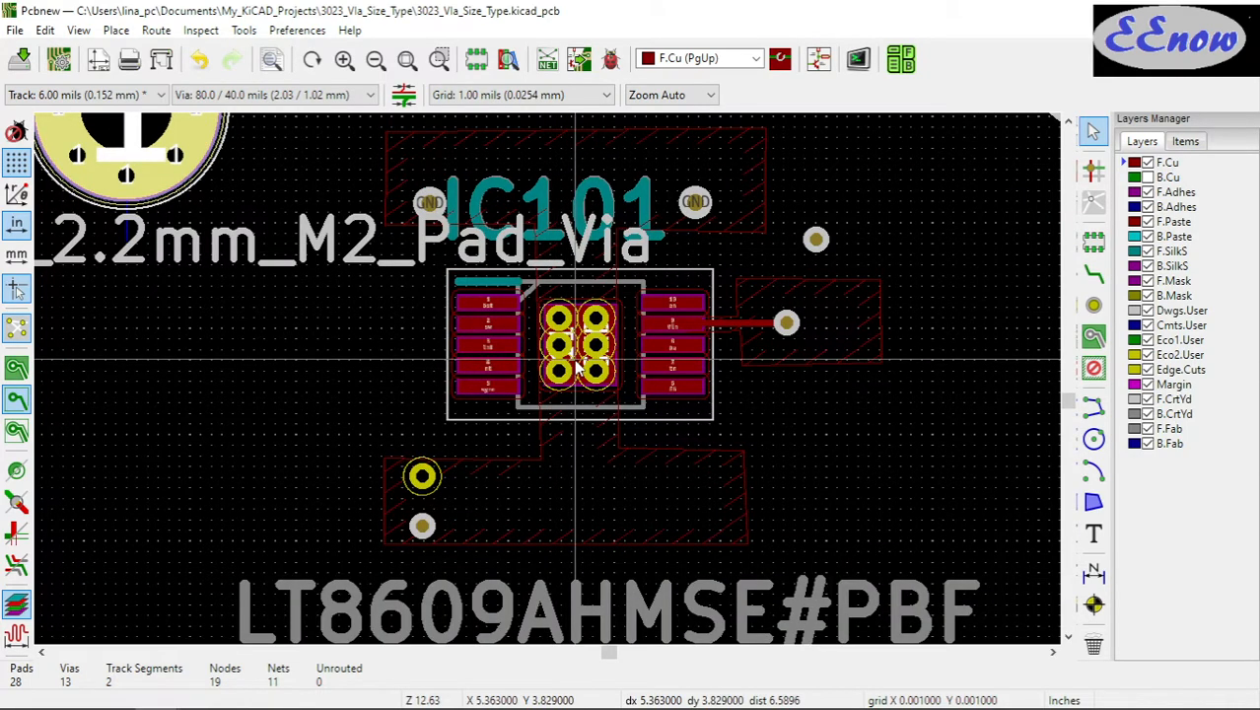
{"action": "scroll", "coordinate": [576, 367], "scroll_direction": "up", "scroll_amount": 8}
{"action": "scroll", "coordinate": [550, 385], "scroll_direction": "down", "scroll_amount": 7}
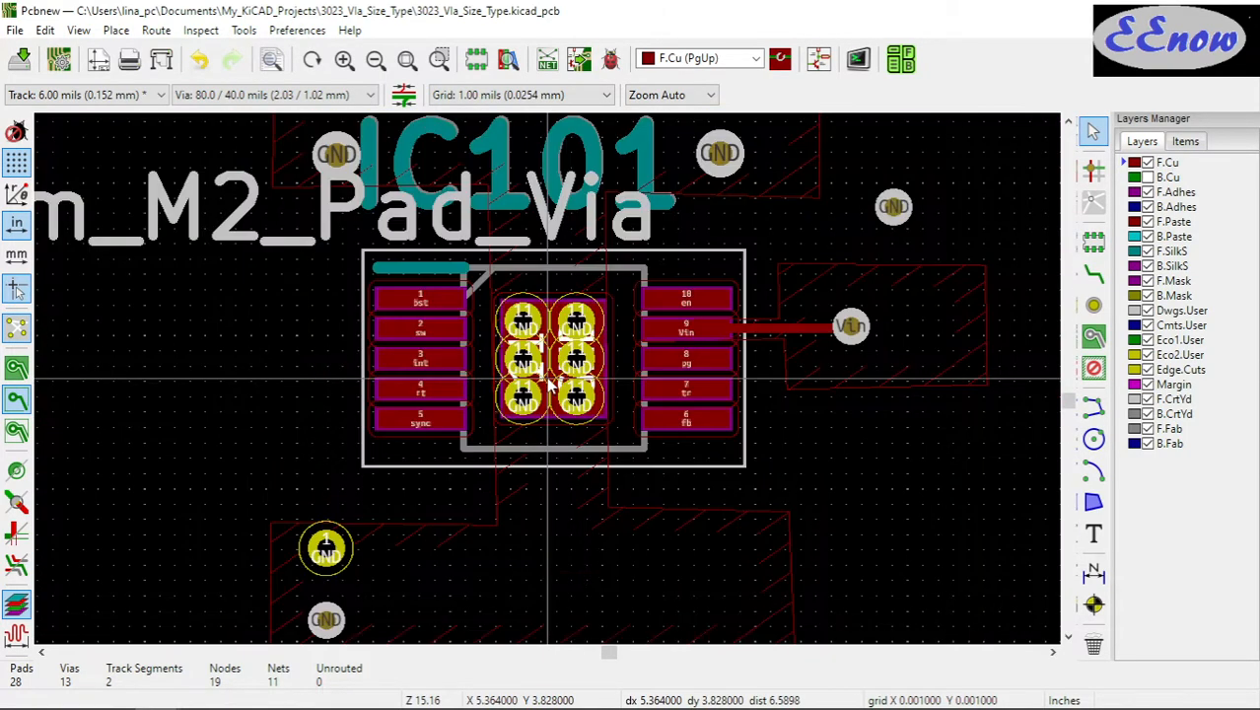
Select IC101's central rectangular thermal pad 11, examine its pad properties, and close them without changes
{"action": "scroll", "coordinate": [568, 325], "scroll_direction": "up", "scroll_amount": 4}
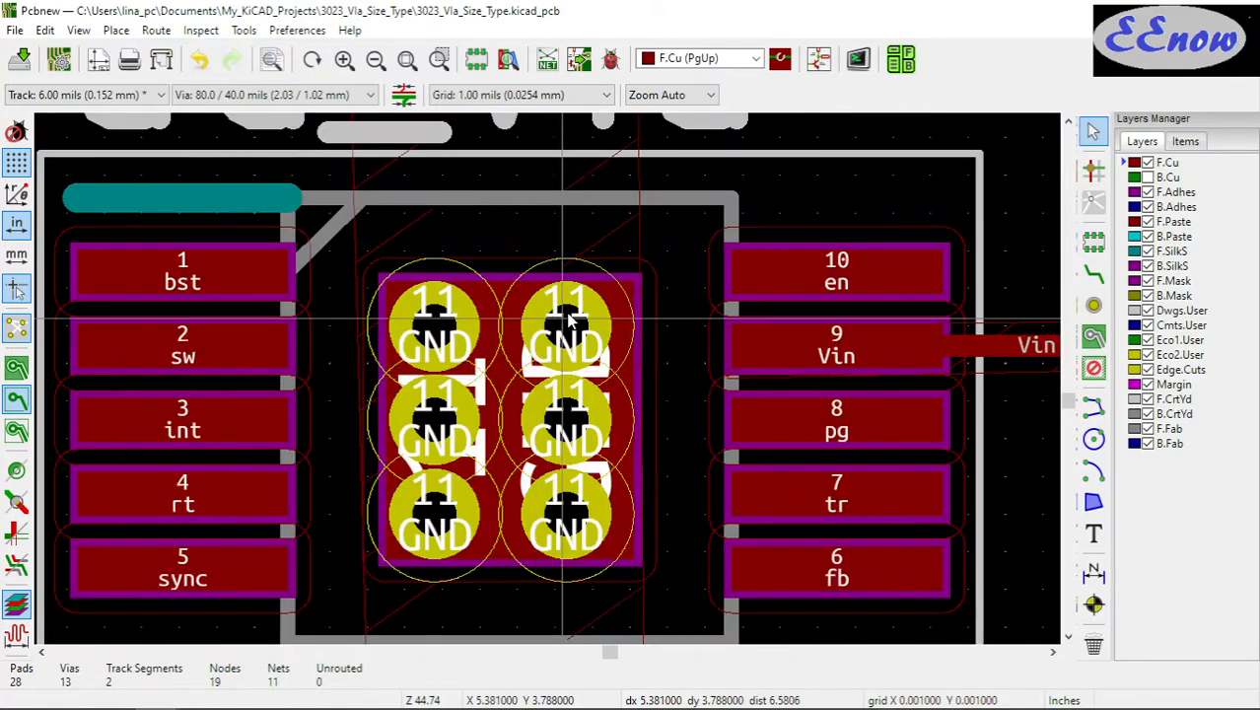
{"action": "left_click", "coordinate": [517, 361]}
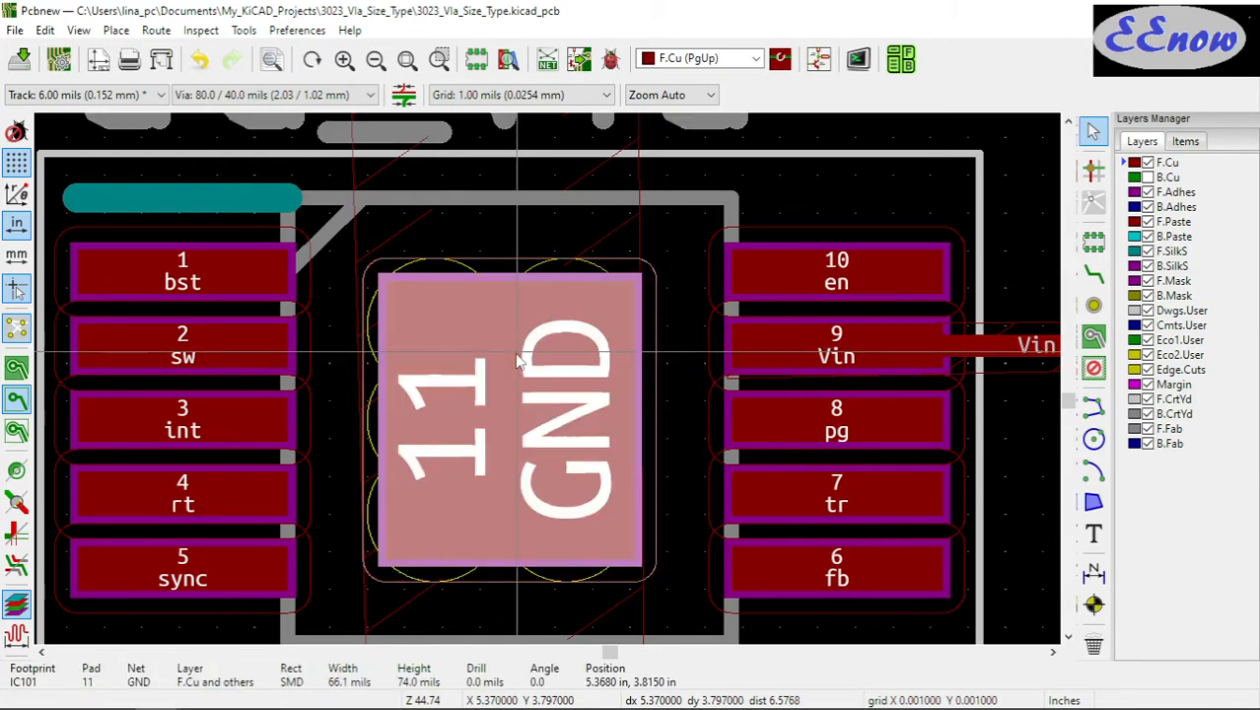
{"action": "double_click", "coordinate": [517, 361]}
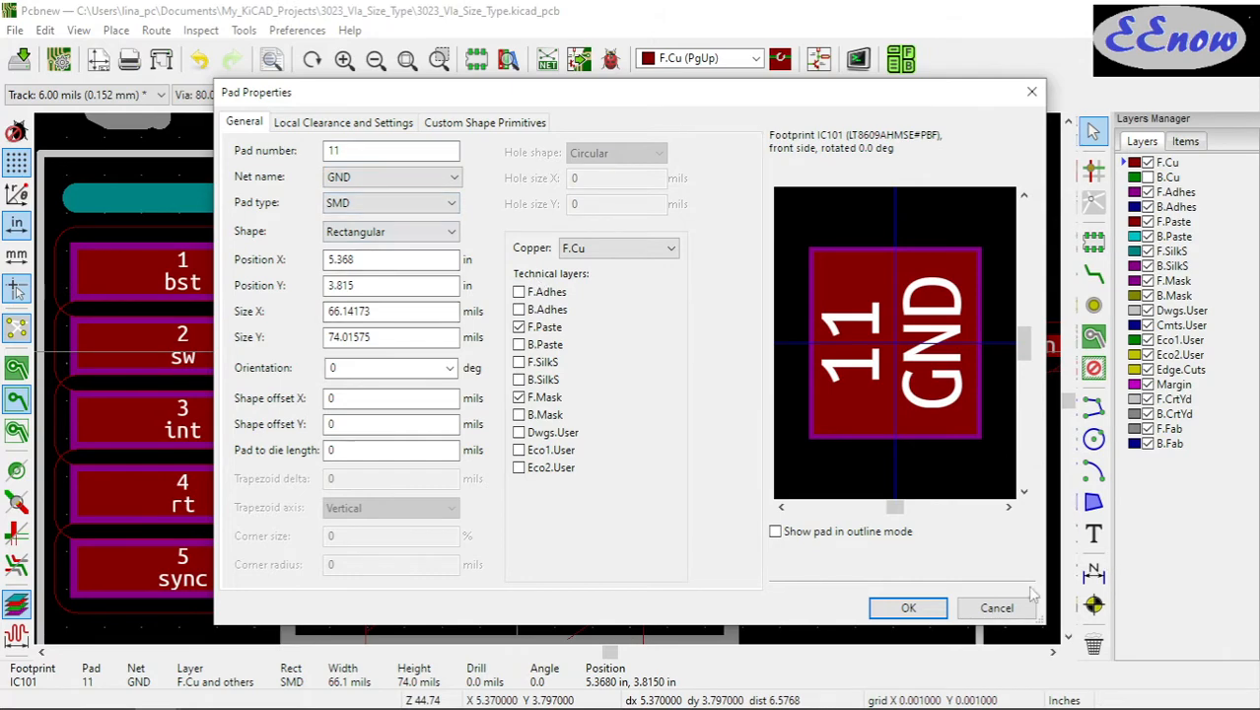
{"action": "left_click", "coordinate": [1011, 607]}
{"action": "scroll", "coordinate": [538, 394], "scroll_direction": "down", "scroll_amount": 6}
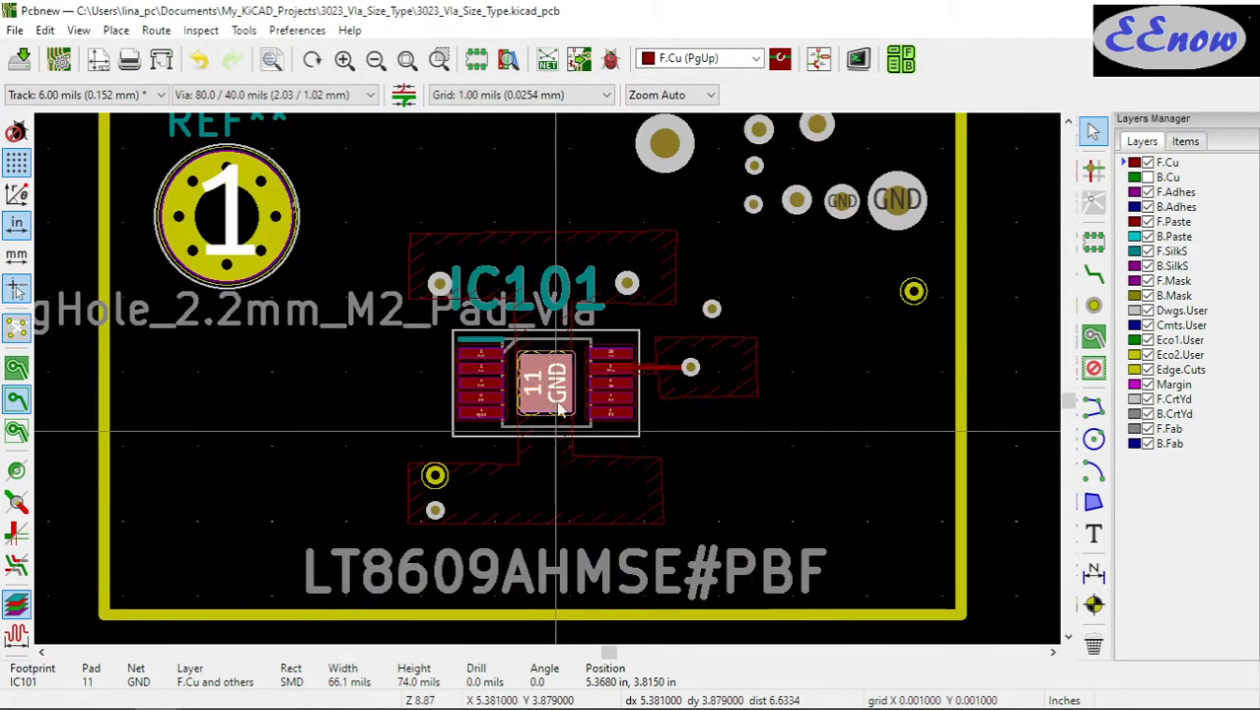
Select IC101 and open it from its footprint properties in the Footprint Editor
{"action": "scroll", "coordinate": [536, 395], "scroll_direction": "up", "scroll_amount": 3}
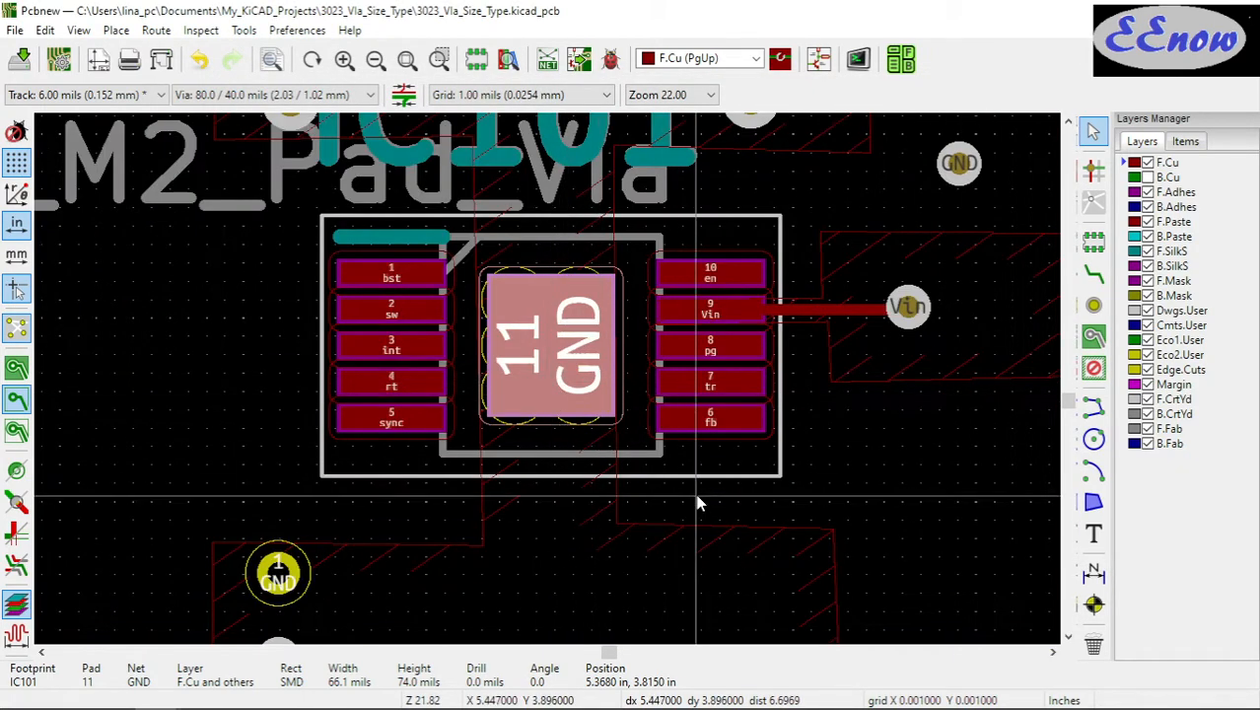
{"action": "left_click", "coordinate": [702, 431]}
{"action": "right_click", "coordinate": [702, 431]}
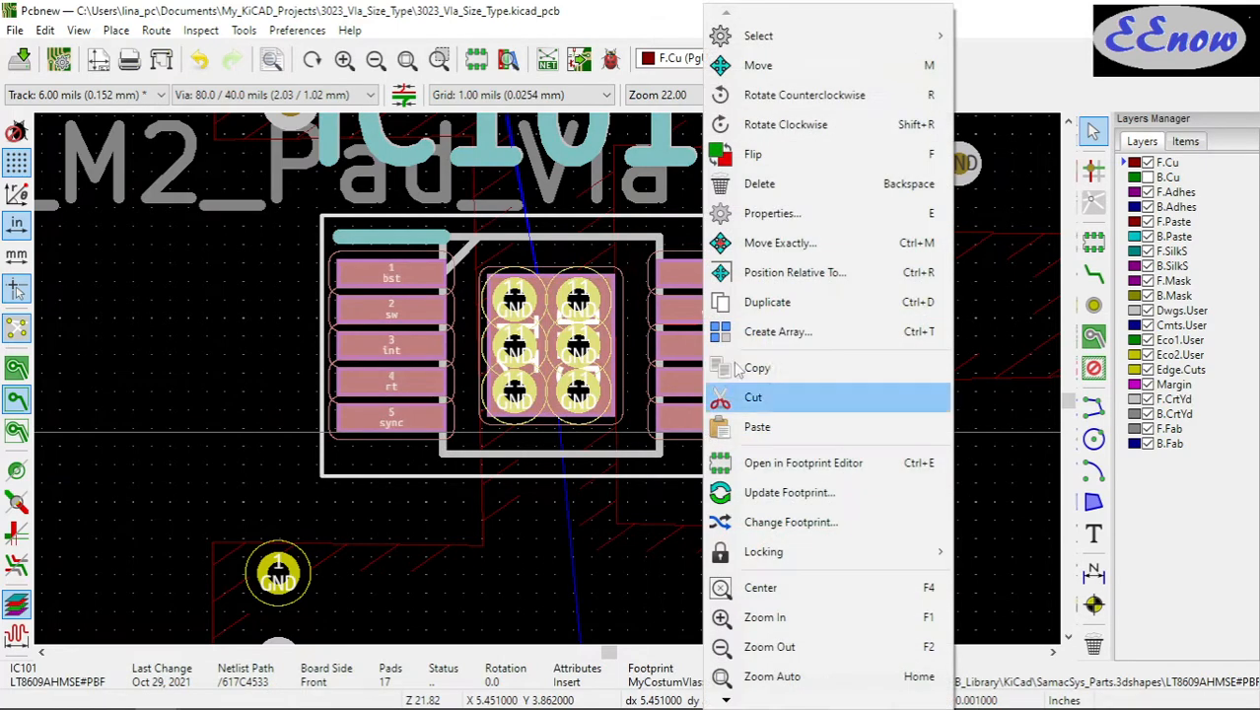
{"action": "left_click", "coordinate": [774, 212]}
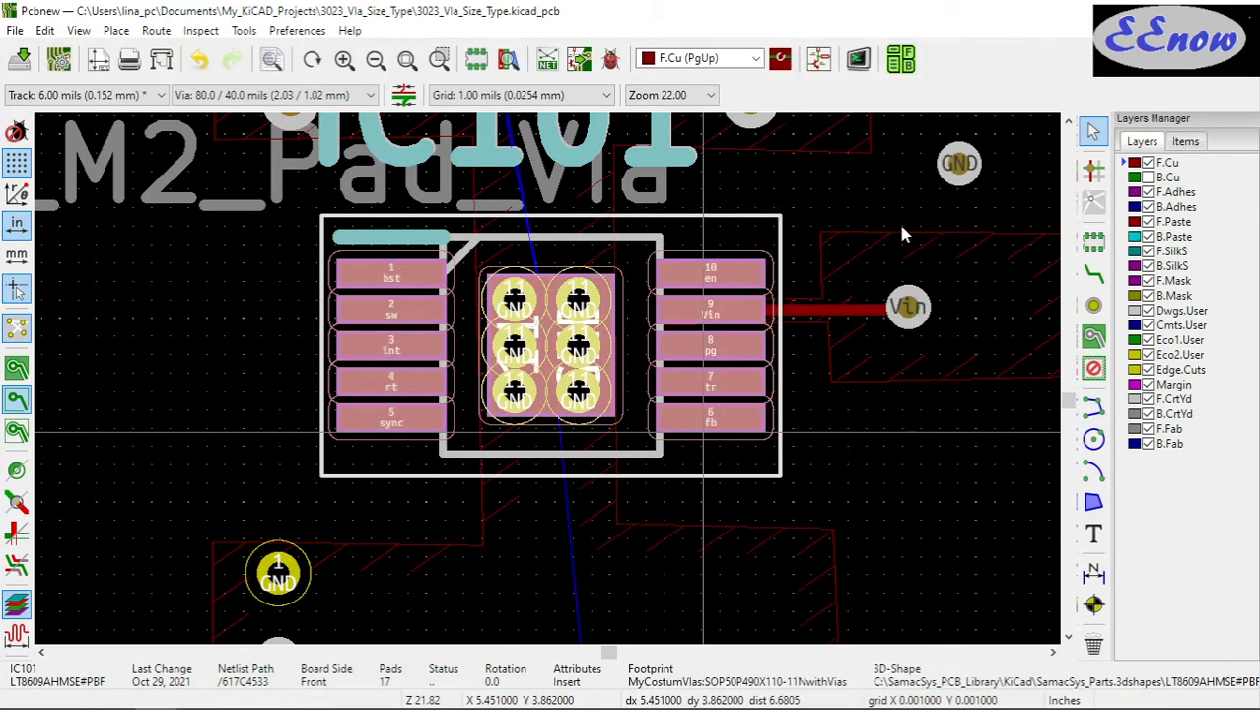
{"action": "left_click", "coordinate": [871, 480]}
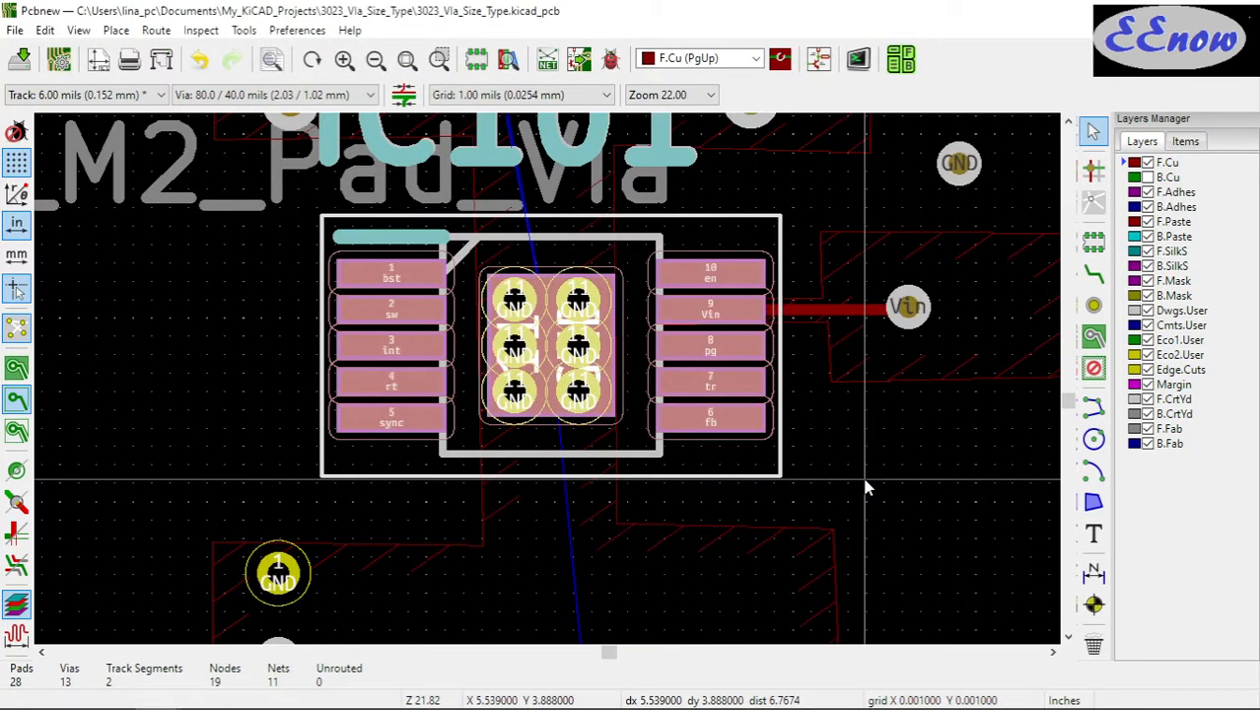
{"action": "mouse_move", "coordinate": [384, 702]}
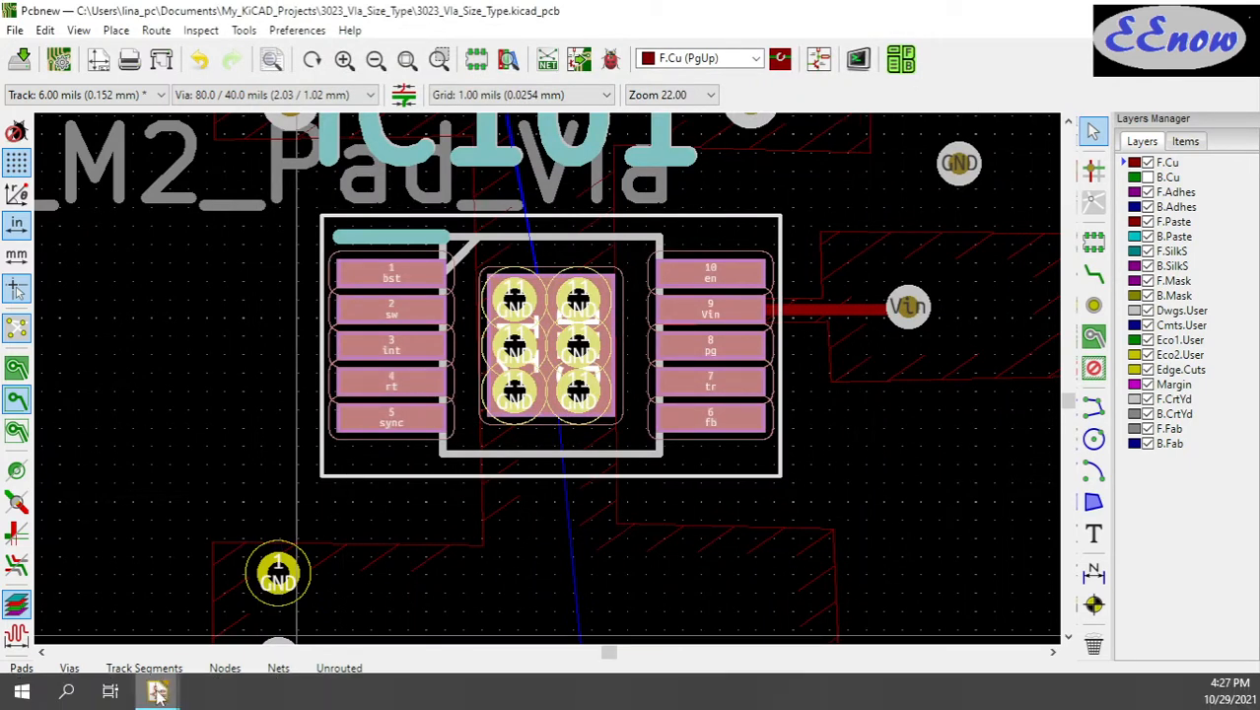
{"action": "mouse_move", "coordinate": [157, 692]}
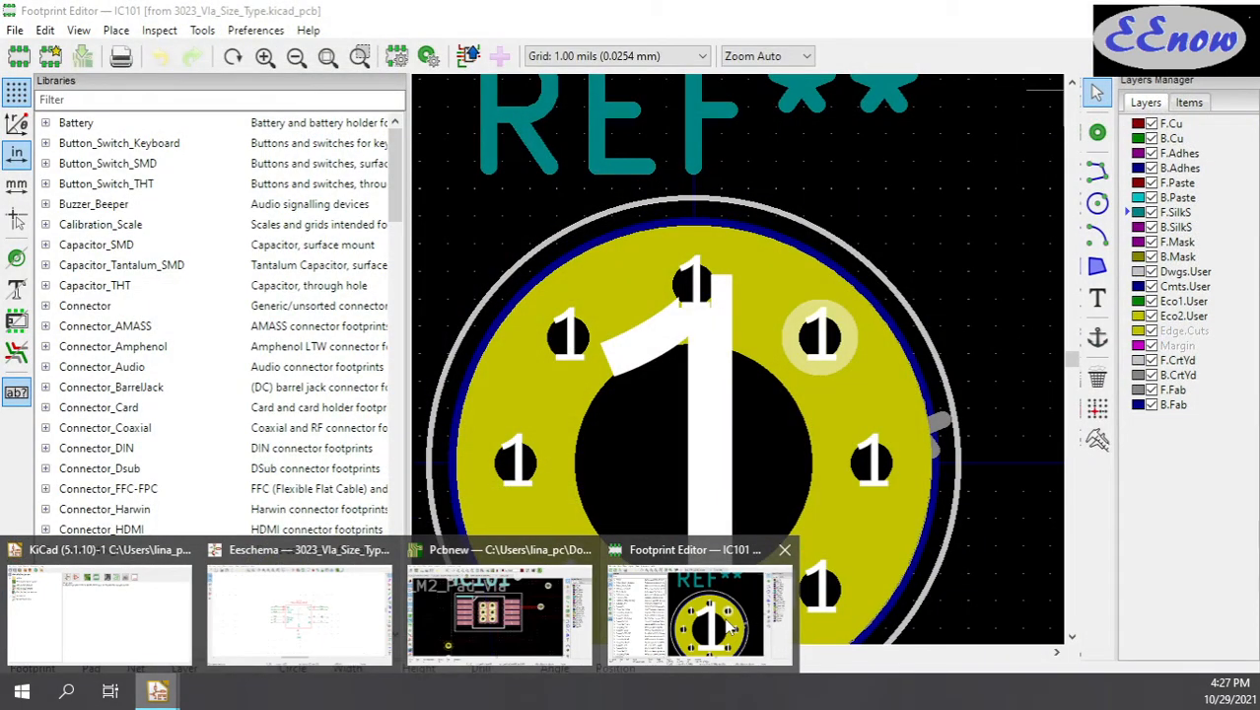
{"action": "left_click", "coordinate": [722, 617]}
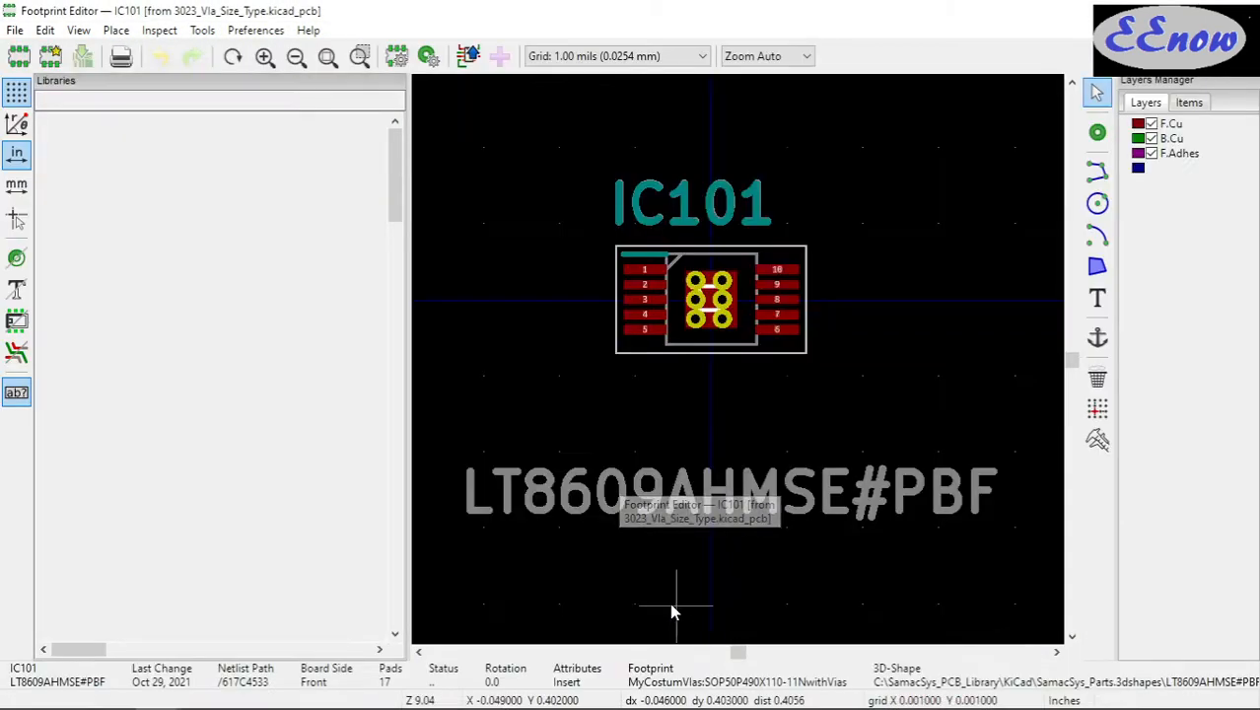
Examine the hole size and pad size of the upper-right via pad 11 in IC101's thermal pad, leaving them unchanged
{"action": "scroll", "coordinate": [741, 366], "scroll_direction": "up", "scroll_amount": 4}
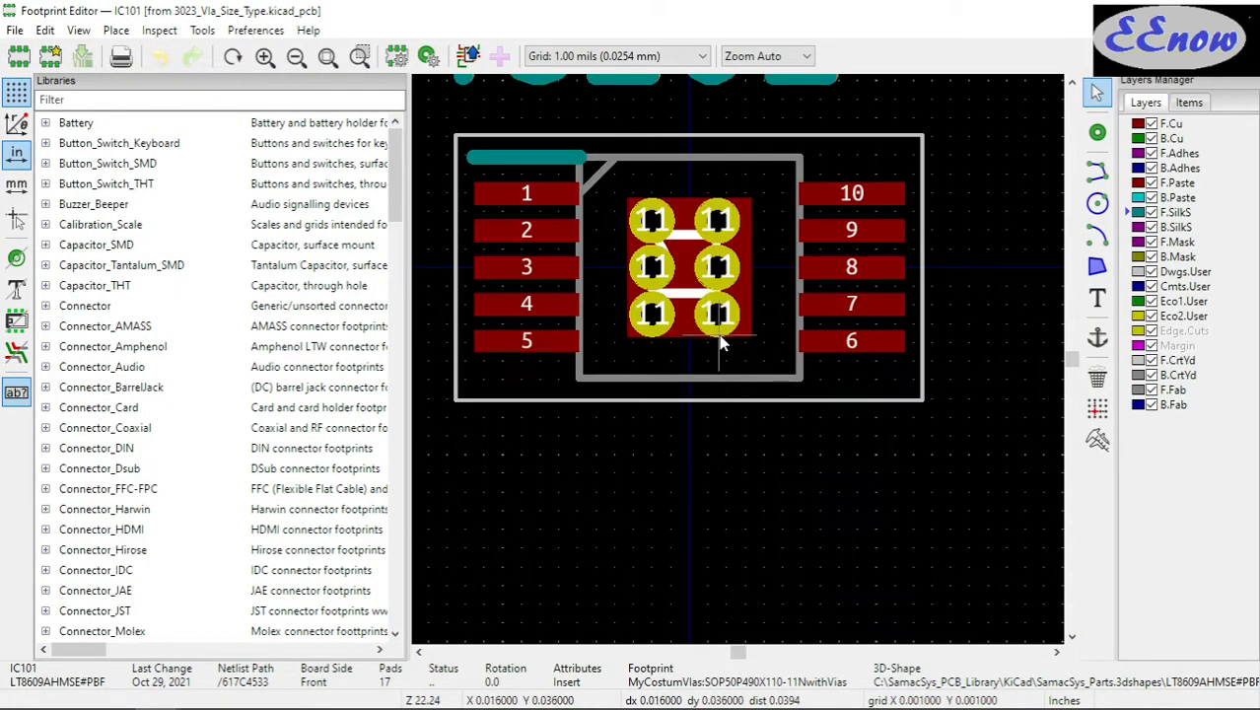
{"action": "scroll", "coordinate": [652, 333], "scroll_direction": "down", "scroll_amount": 2}
{"action": "scroll", "coordinate": [720, 264], "scroll_direction": "up", "scroll_amount": 3}
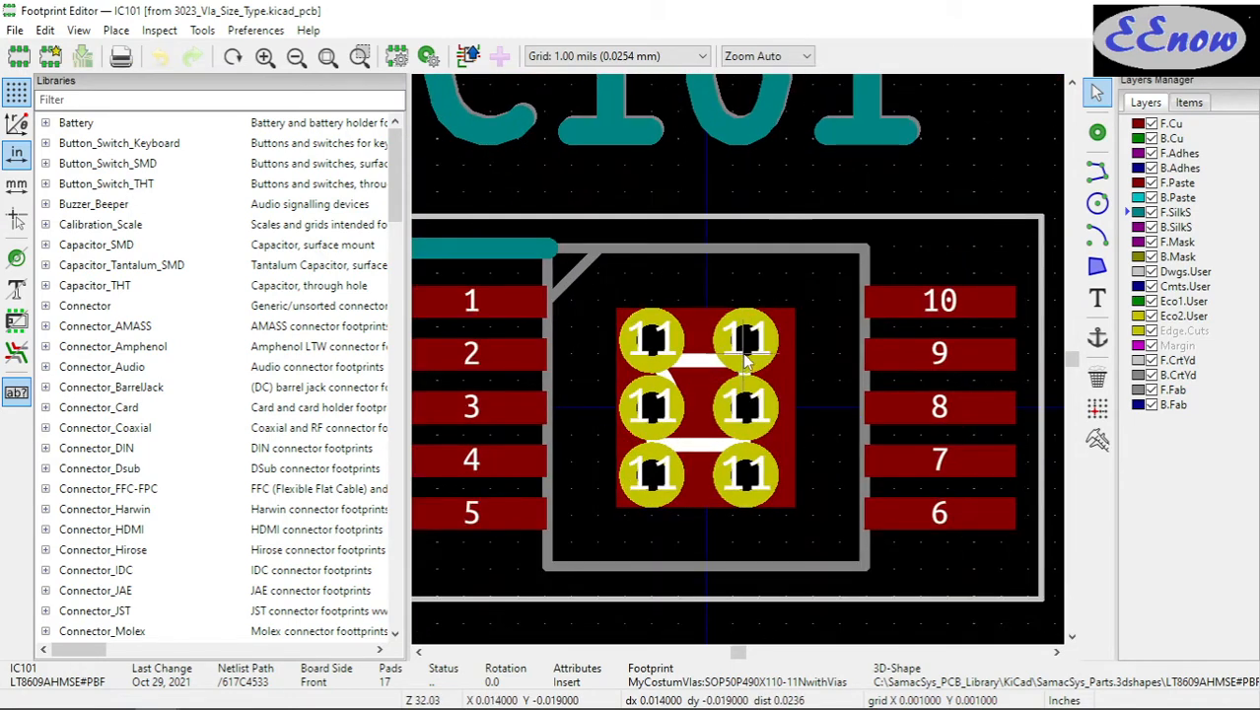
{"action": "left_click", "coordinate": [745, 346]}
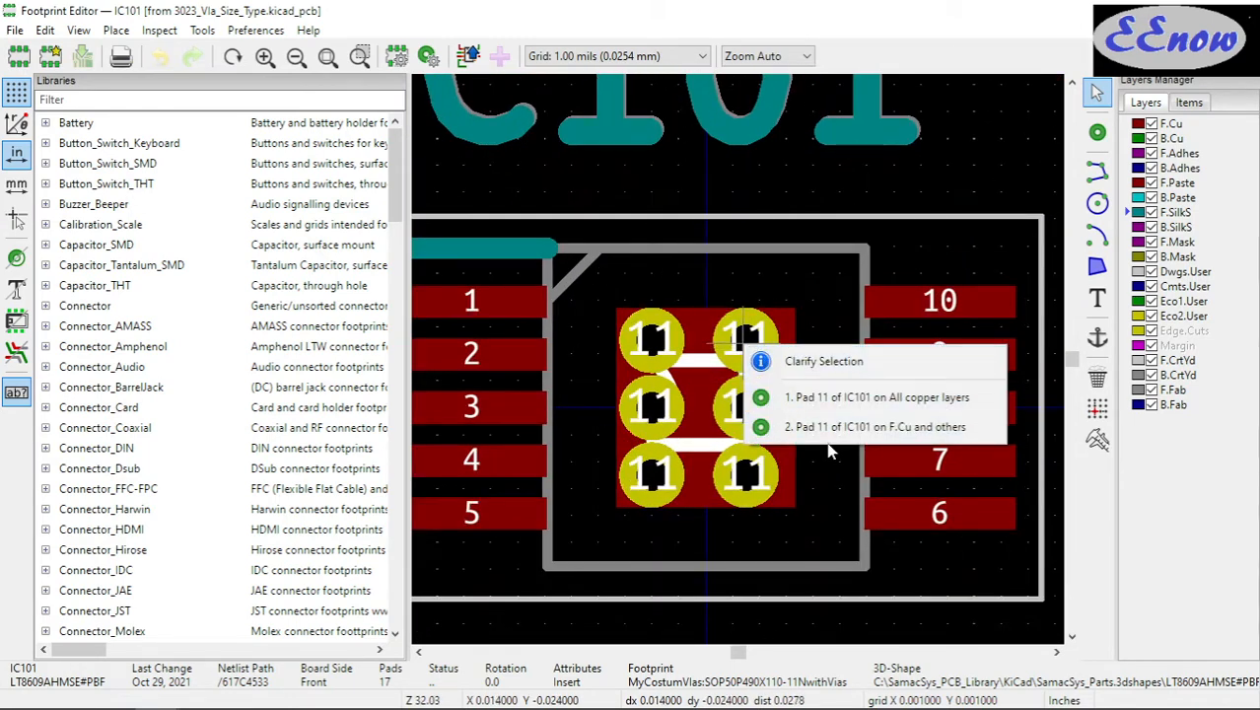
{"action": "left_click", "coordinate": [891, 407]}
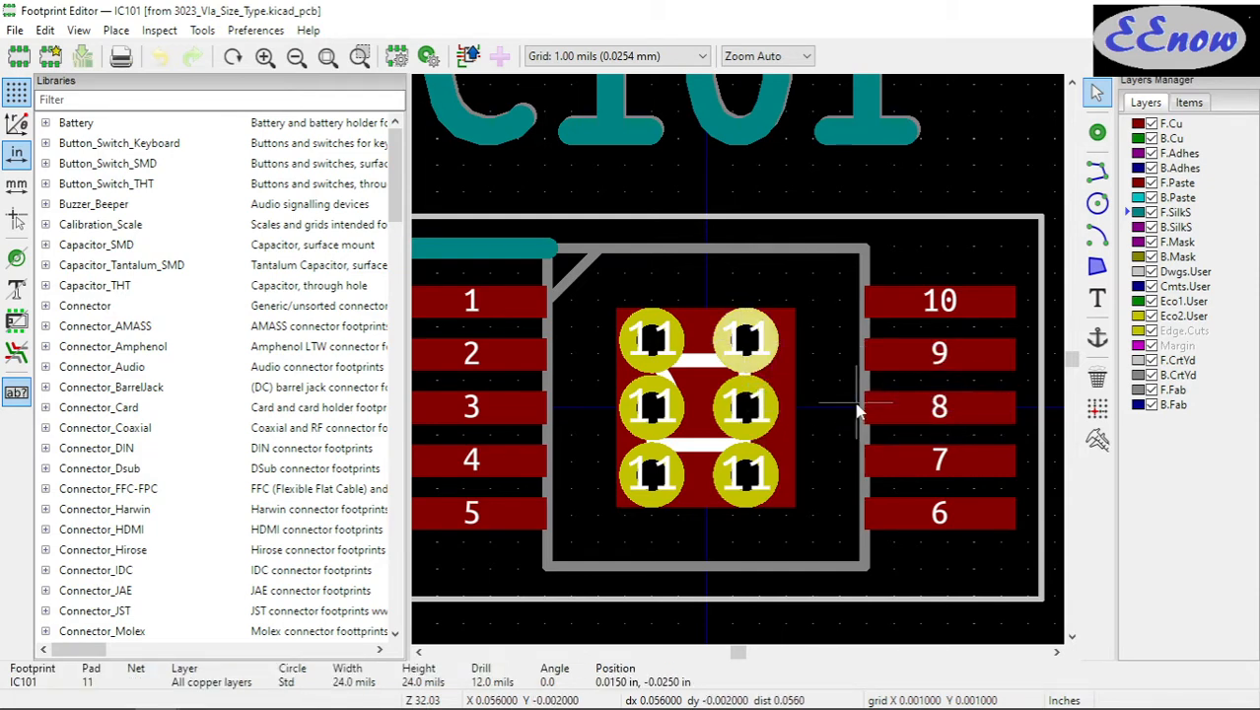
{"action": "key", "text": "e"}
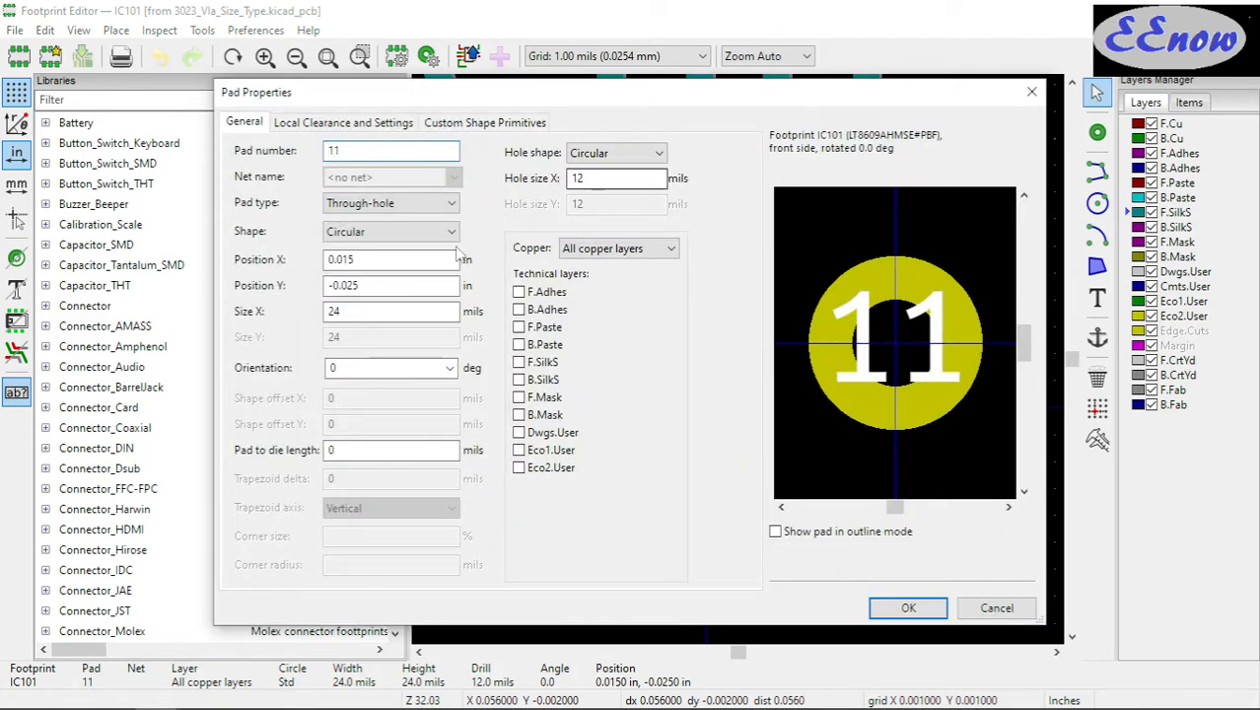
{"action": "left_click", "coordinate": [1016, 607]}
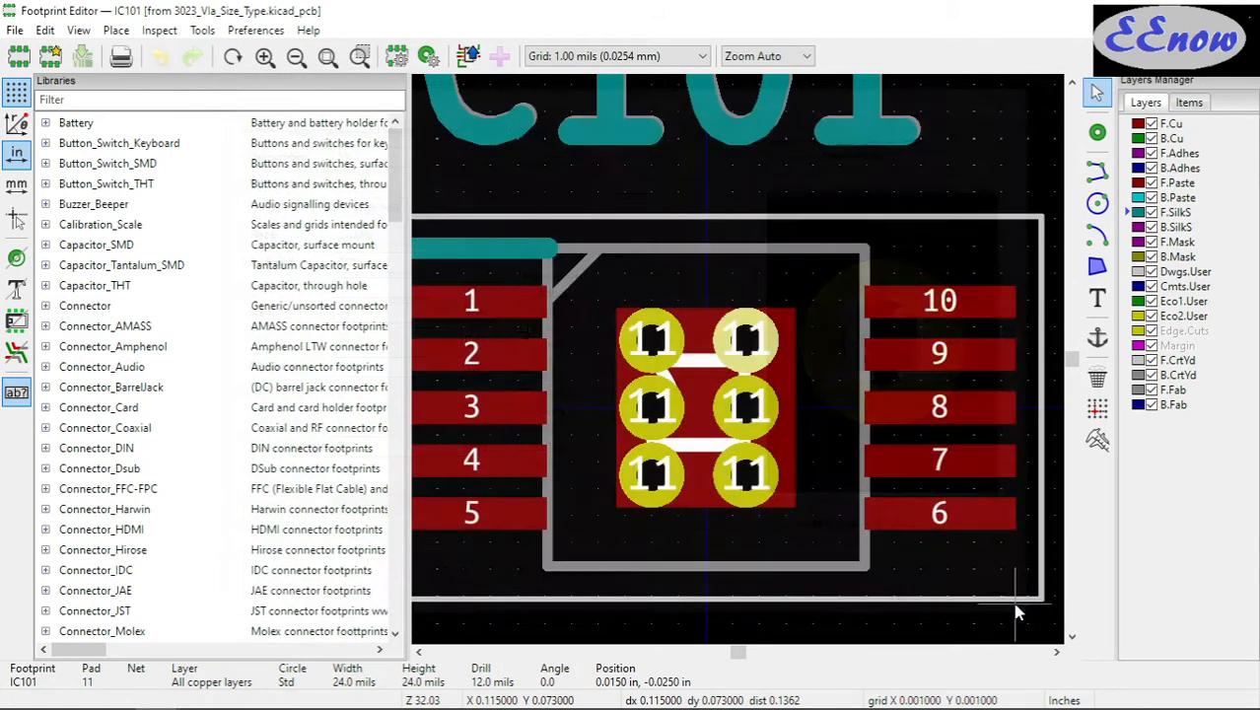
Check the pad properties of the upper-left via in IC101's thermal pad without changes, and close the Footprint Editor
{"action": "left_click", "coordinate": [654, 338]}
{"action": "left_click", "coordinate": [733, 385]}
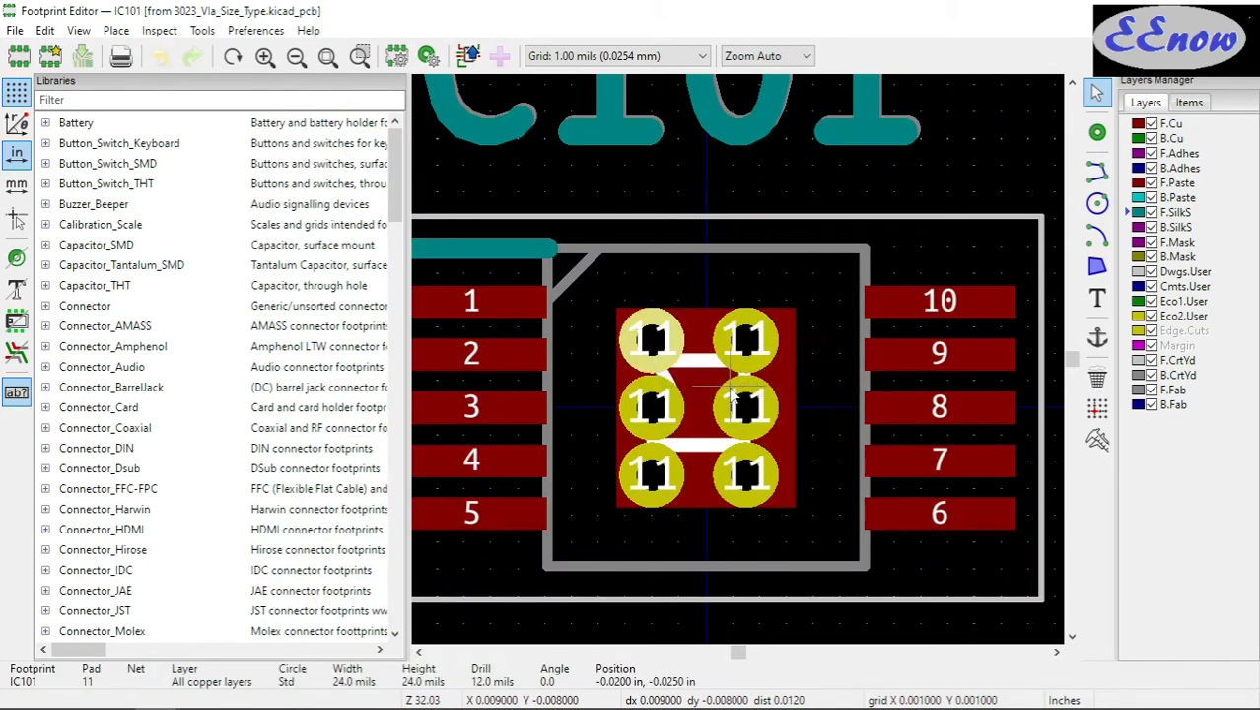
{"action": "key", "text": "e"}
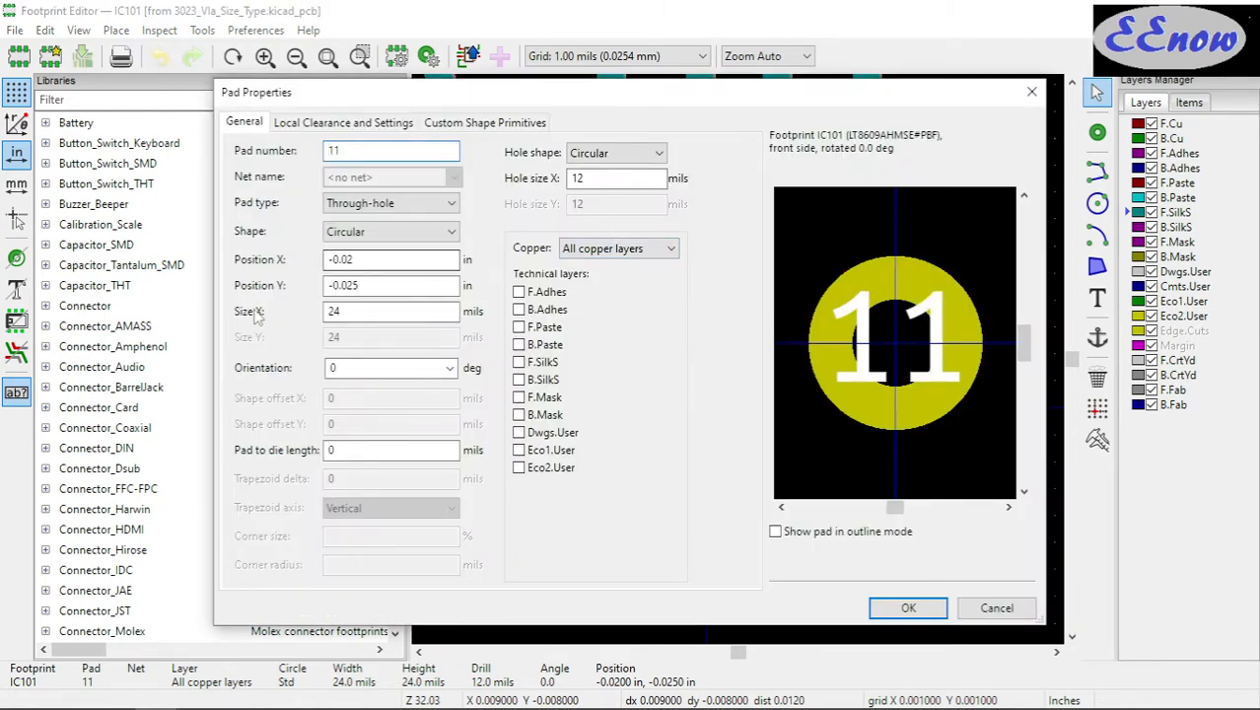
{"action": "left_click", "coordinate": [1020, 611]}
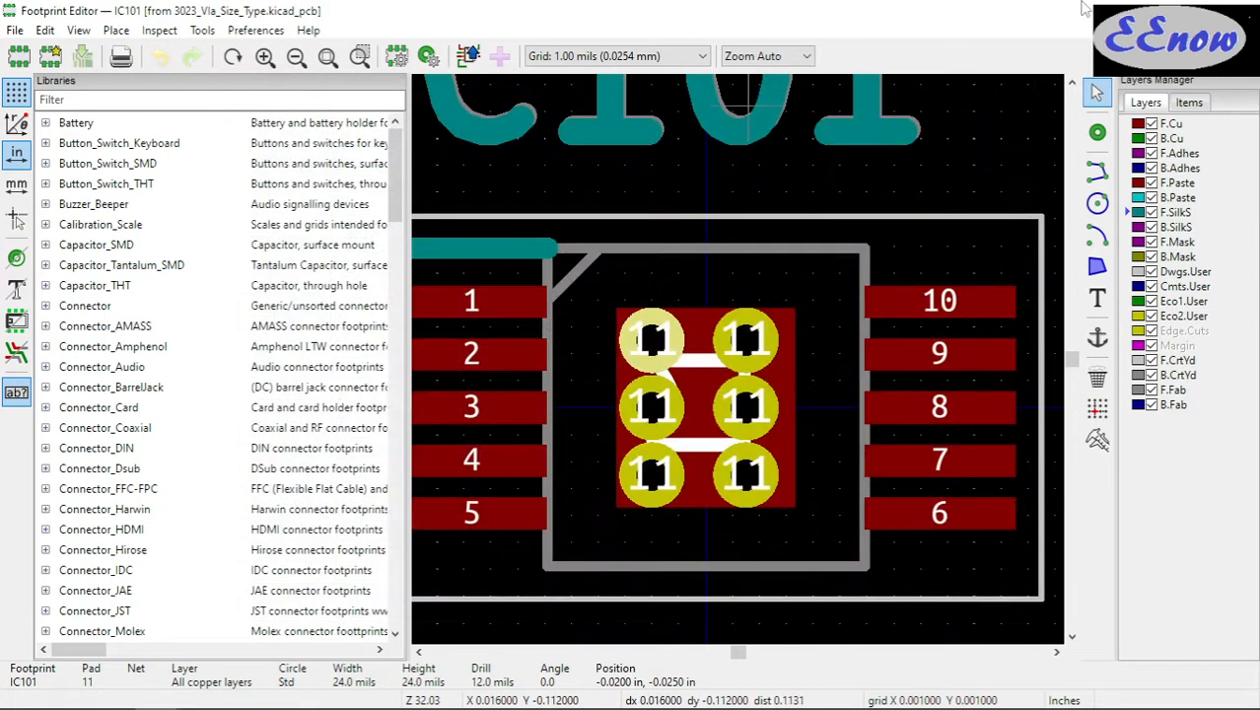
{"action": "left_click", "coordinate": [1236, 4]}
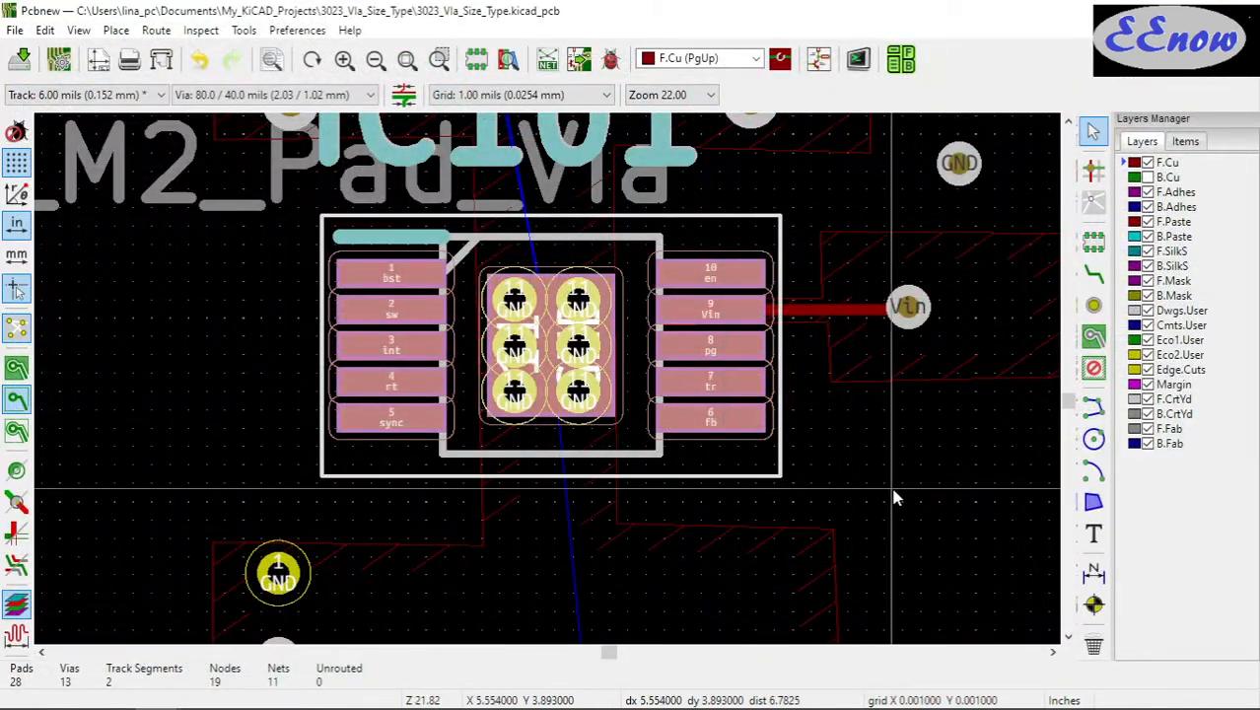
On the board, select IC101's lower-left thermal via pad on all copper layers and examine its net and hole properties without changes
{"action": "left_click", "coordinate": [894, 495]}
{"action": "scroll", "coordinate": [540, 396], "scroll_direction": "up", "scroll_amount": 3}
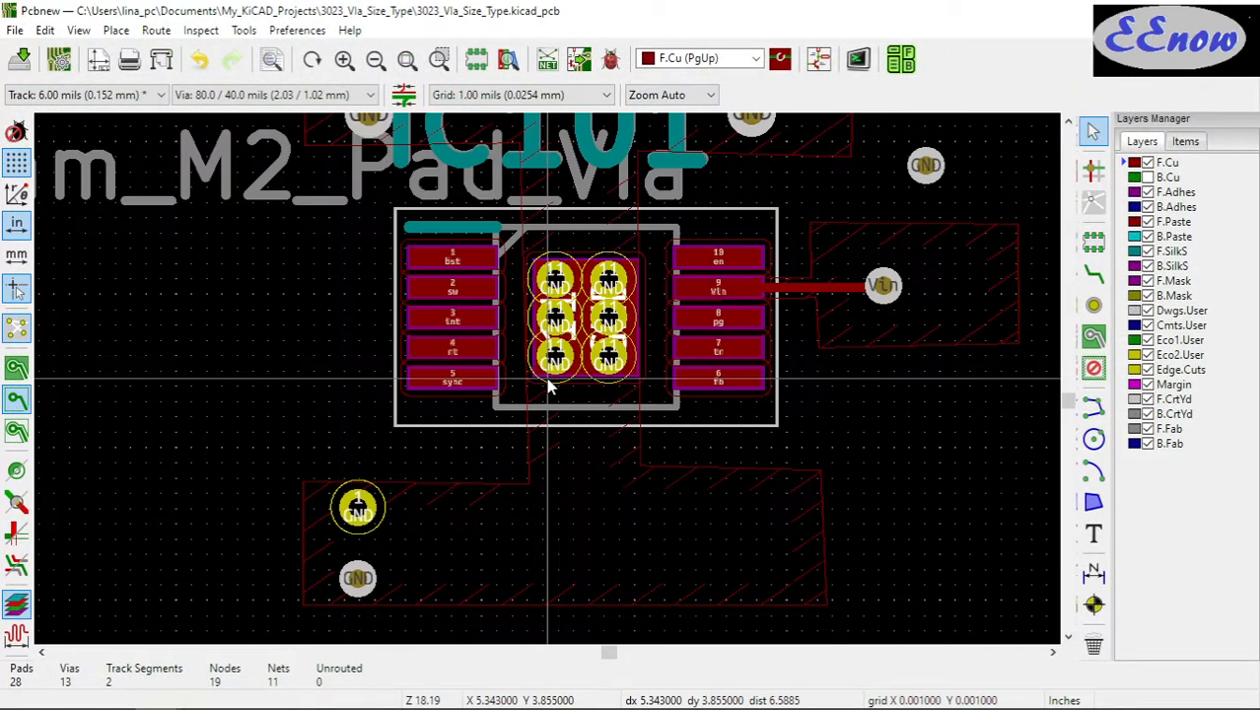
{"action": "left_click", "coordinate": [564, 358]}
{"action": "left_click", "coordinate": [610, 409]}
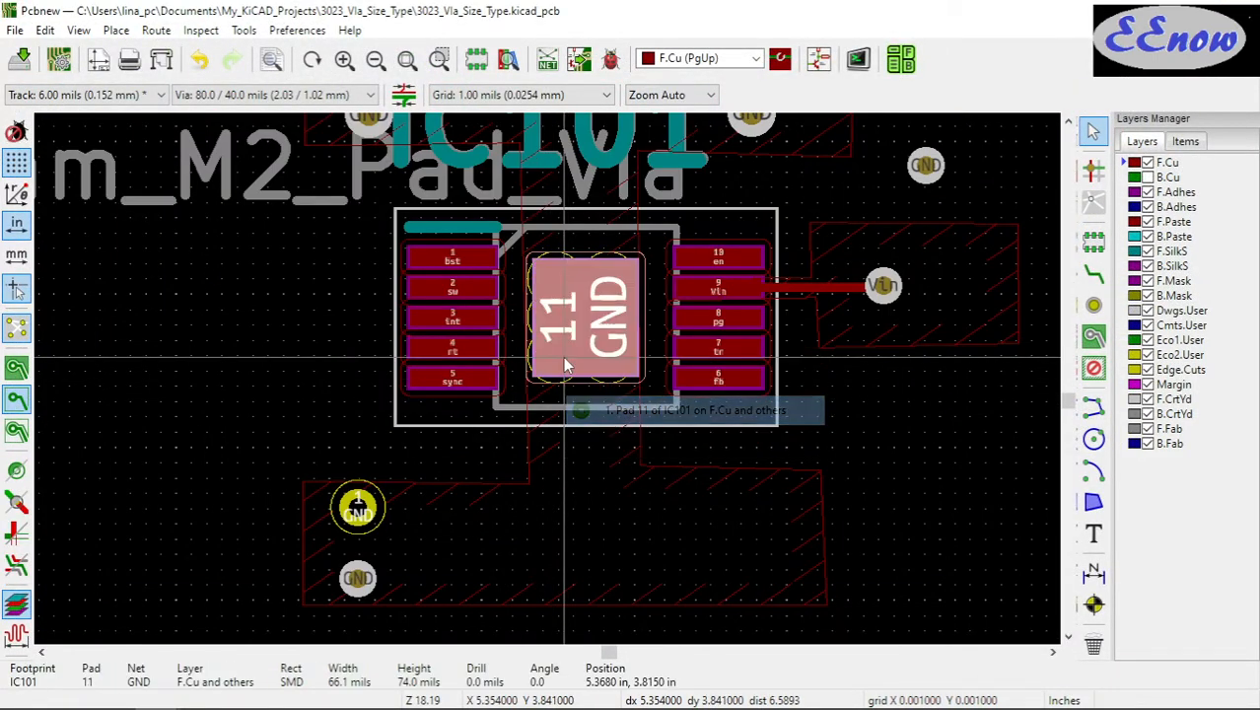
{"action": "left_click", "coordinate": [588, 381]}
{"action": "left_click", "coordinate": [558, 360]}
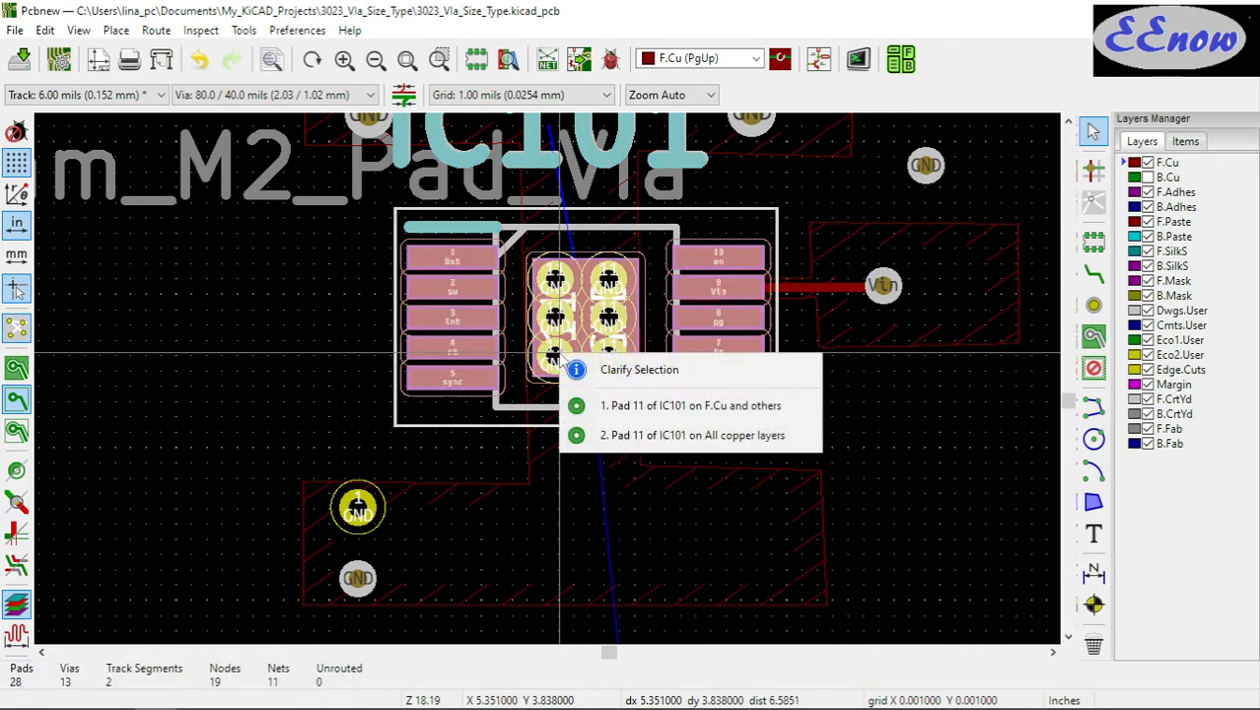
{"action": "left_click", "coordinate": [611, 434]}
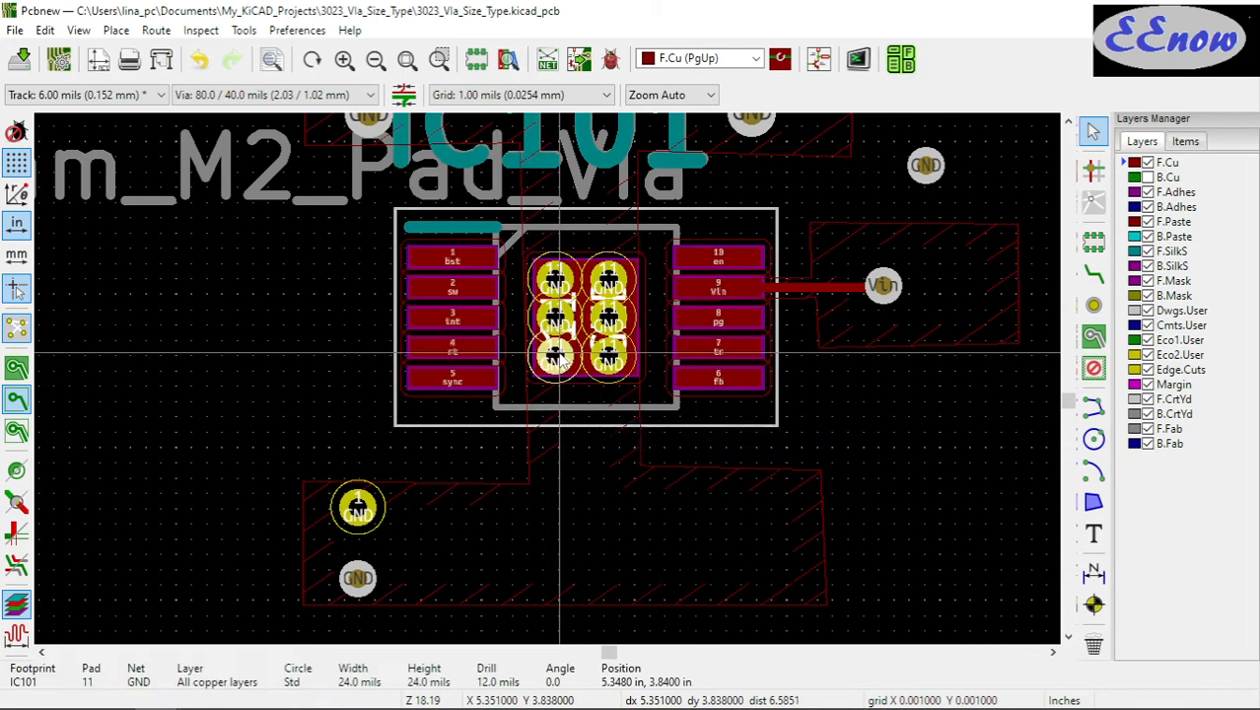
{"action": "key", "text": "e"}
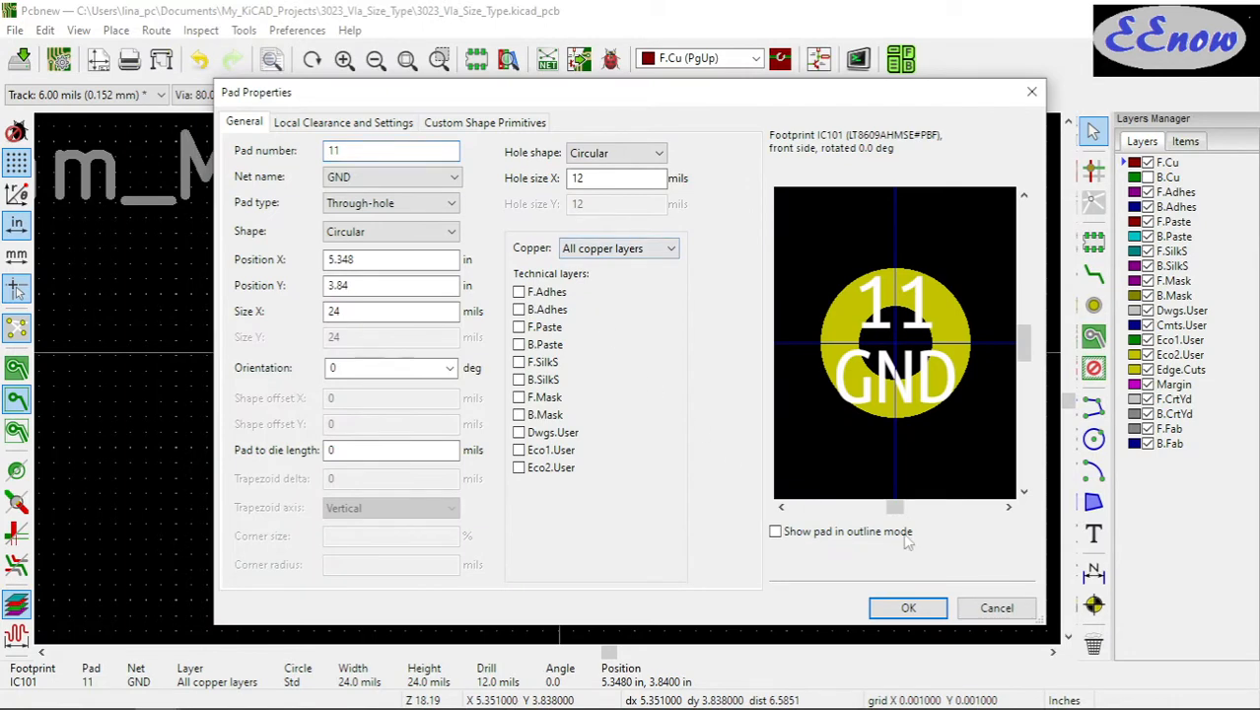
{"action": "left_click", "coordinate": [995, 610]}
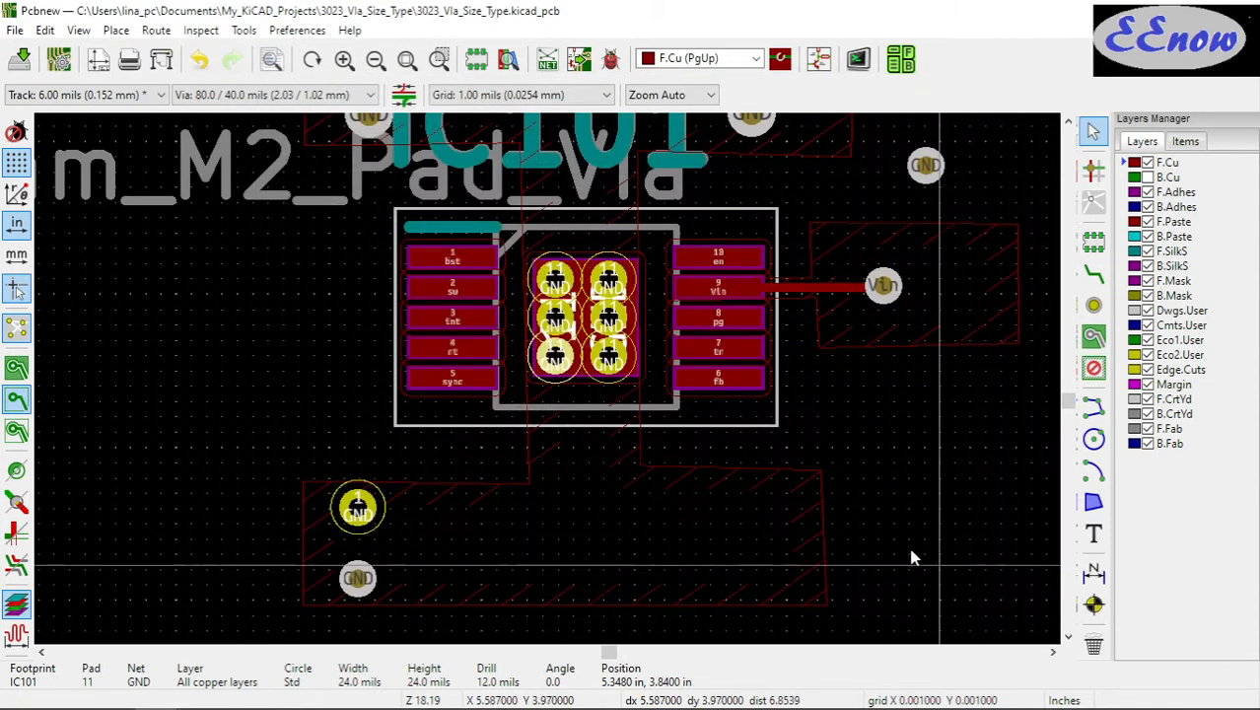
Select the custom GND via footprint below IC101 on the board to check which library footprint it uses
{"action": "scroll", "coordinate": [380, 459], "scroll_direction": "up", "scroll_amount": 1}
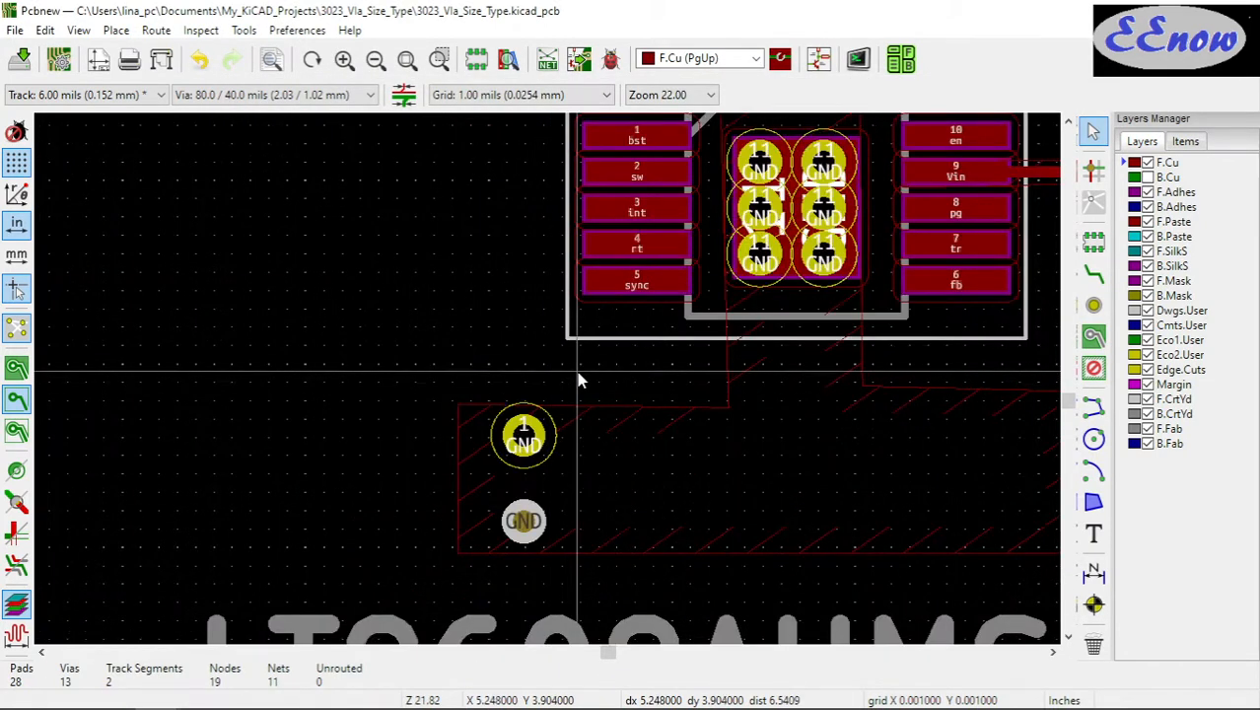
{"action": "scroll", "coordinate": [578, 370], "scroll_direction": "down", "scroll_amount": 1}
{"action": "scroll", "coordinate": [526, 441], "scroll_direction": "up", "scroll_amount": 1}
{"action": "scroll", "coordinate": [545, 380], "scroll_direction": "down", "scroll_amount": 1}
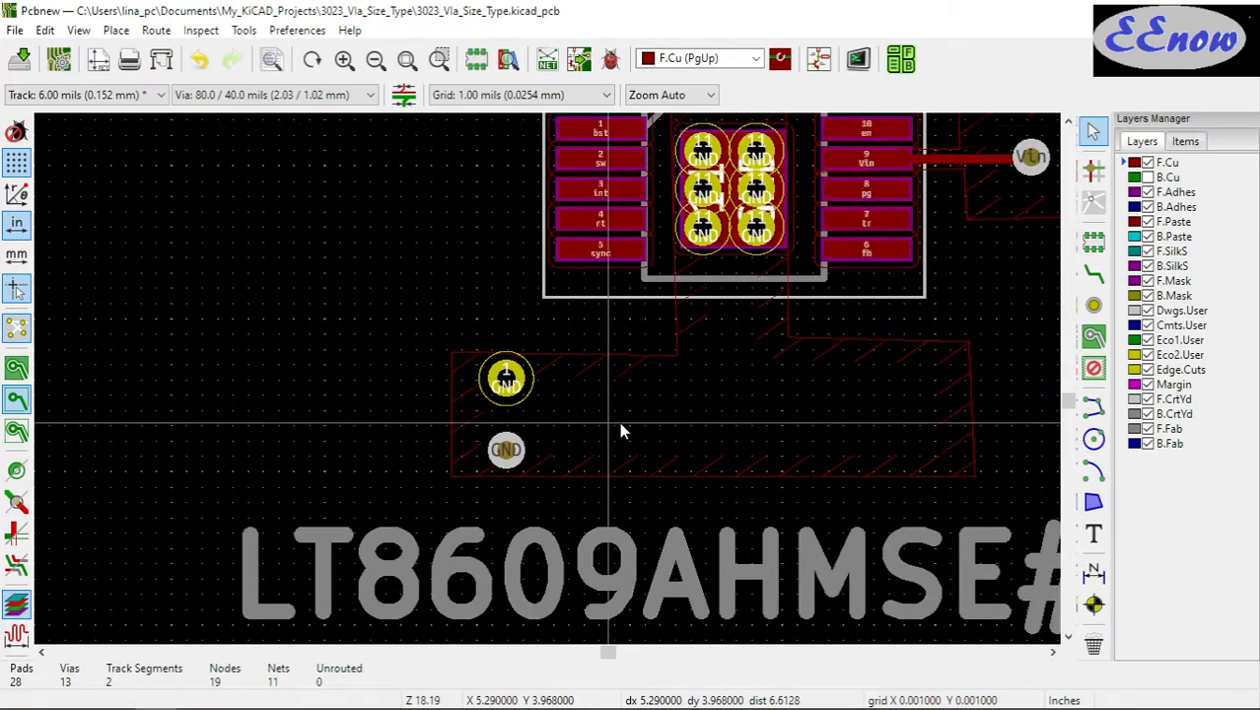
{"action": "left_click", "coordinate": [506, 379]}
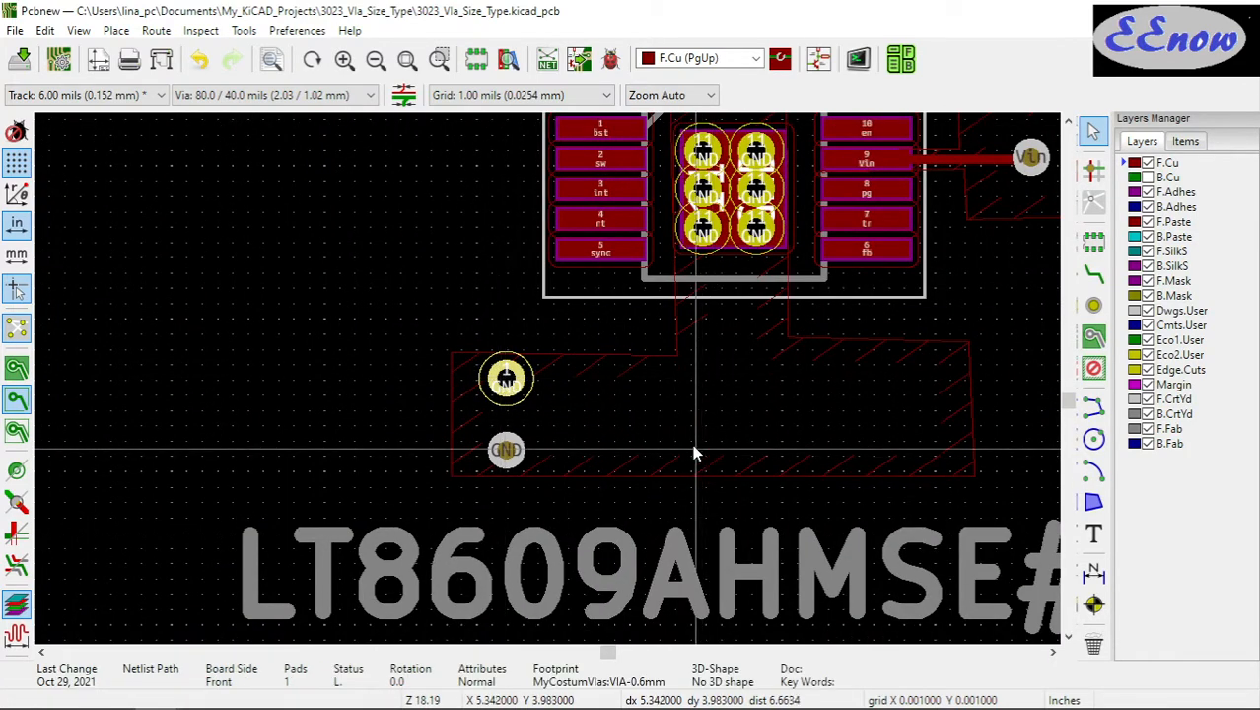
Add a VIA-0.6mm footprint from the MyCostumVIas library to the empty board area beside the copper zone below IC101
{"action": "left_click", "coordinate": [1093, 241]}
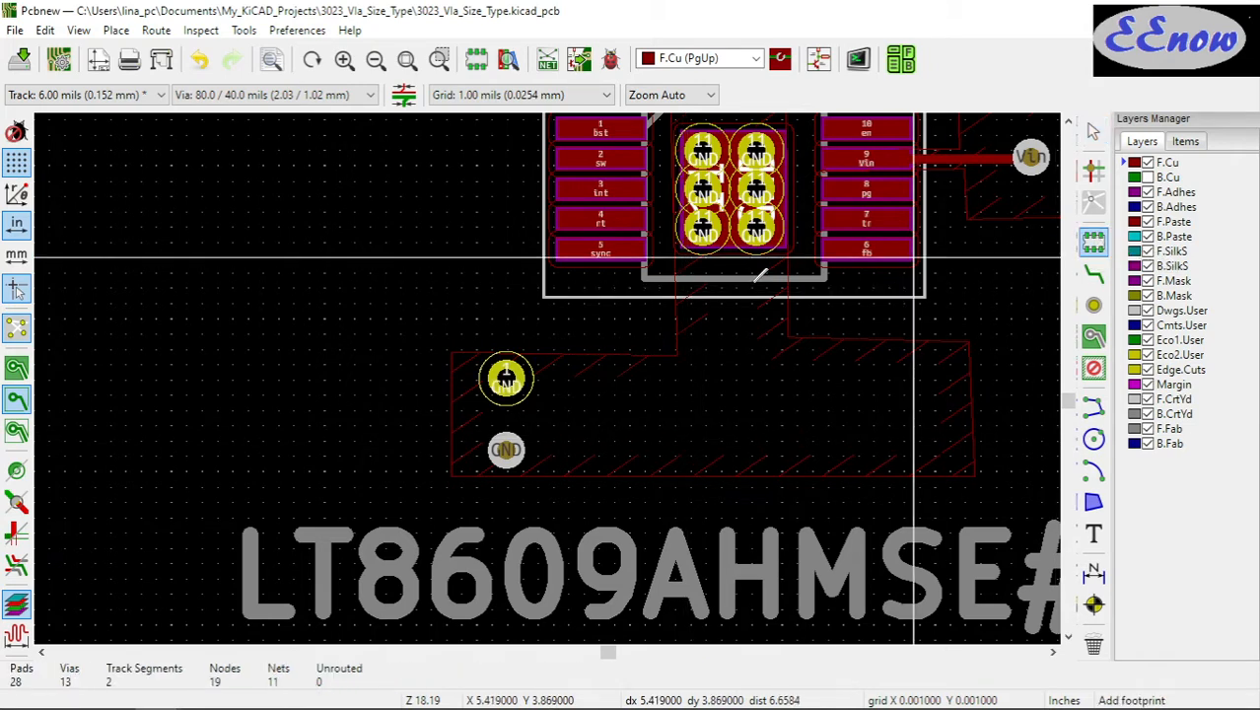
{"action": "left_click", "coordinate": [247, 296]}
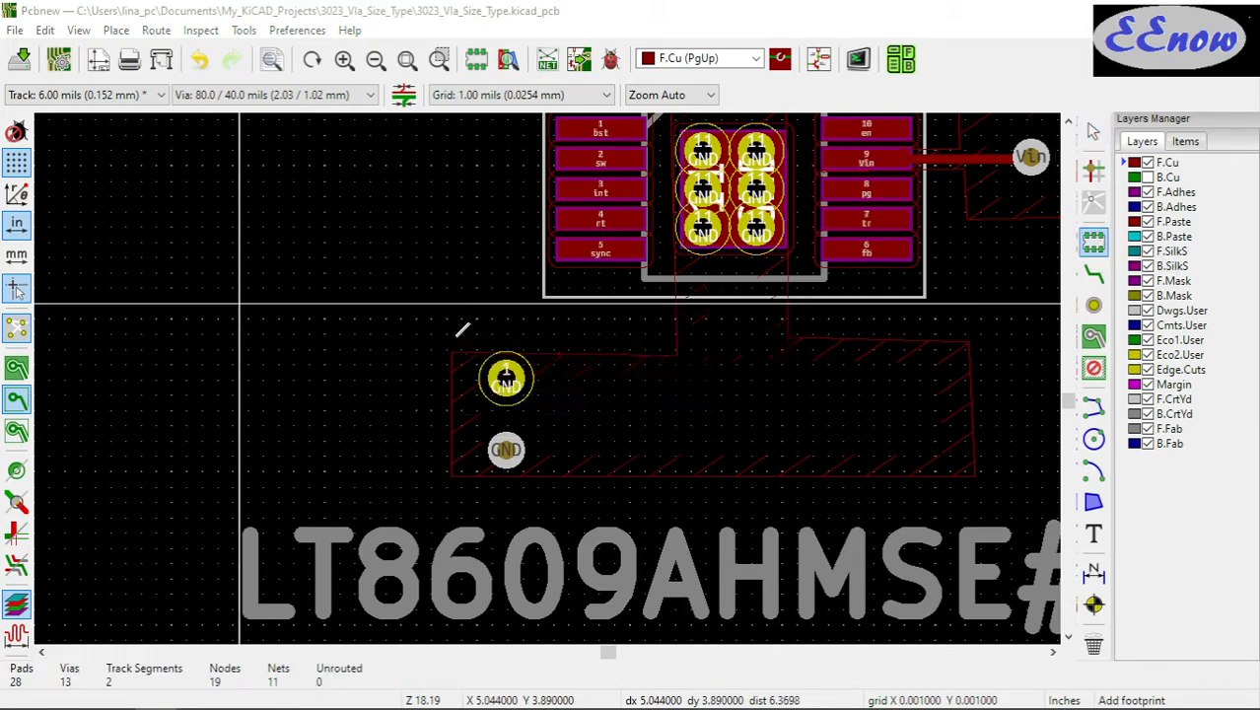
{"action": "scroll", "coordinate": [365, 325], "scroll_direction": "down", "scroll_amount": 20}
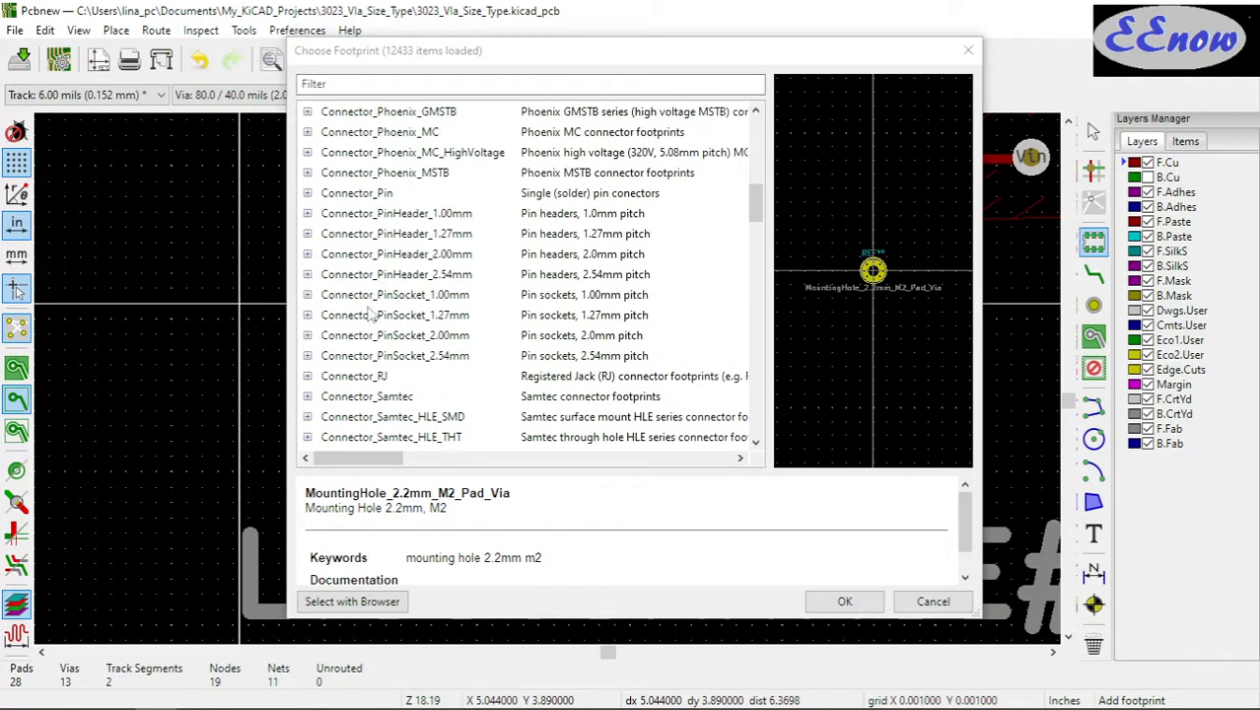
{"action": "scroll", "coordinate": [374, 369], "scroll_direction": "down", "scroll_amount": 6}
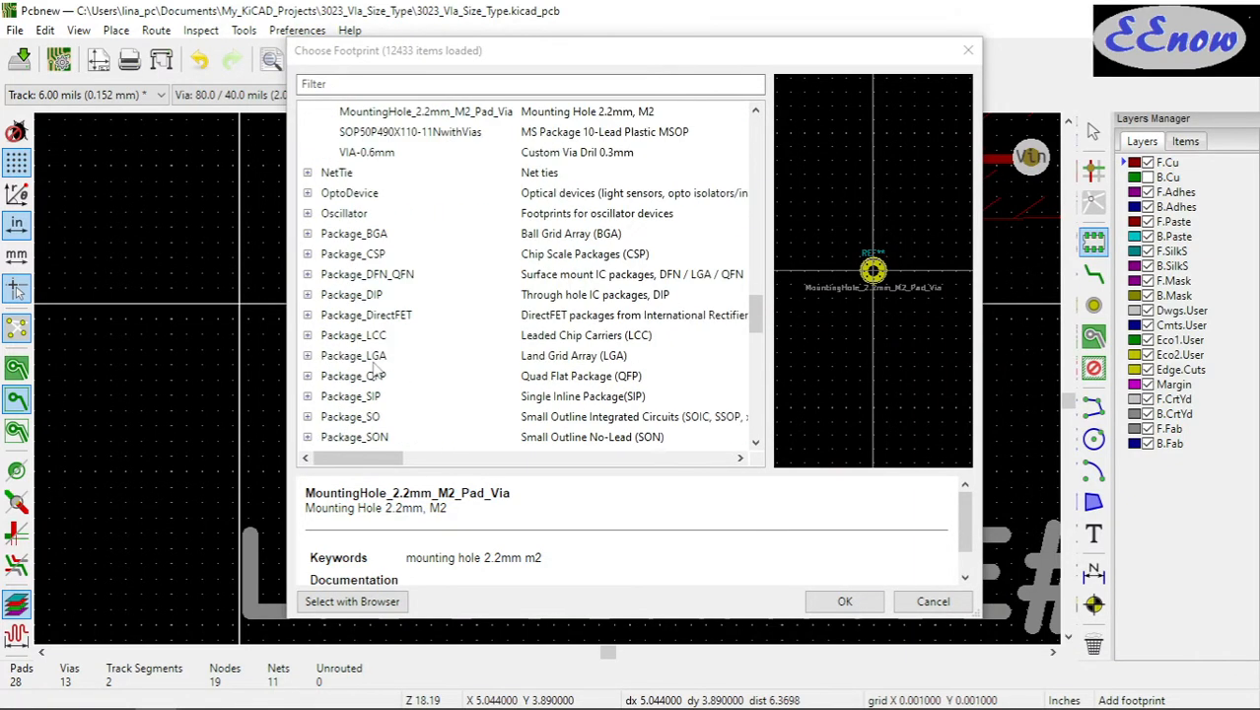
{"action": "scroll", "coordinate": [375, 369], "scroll_direction": "down", "scroll_amount": 9}
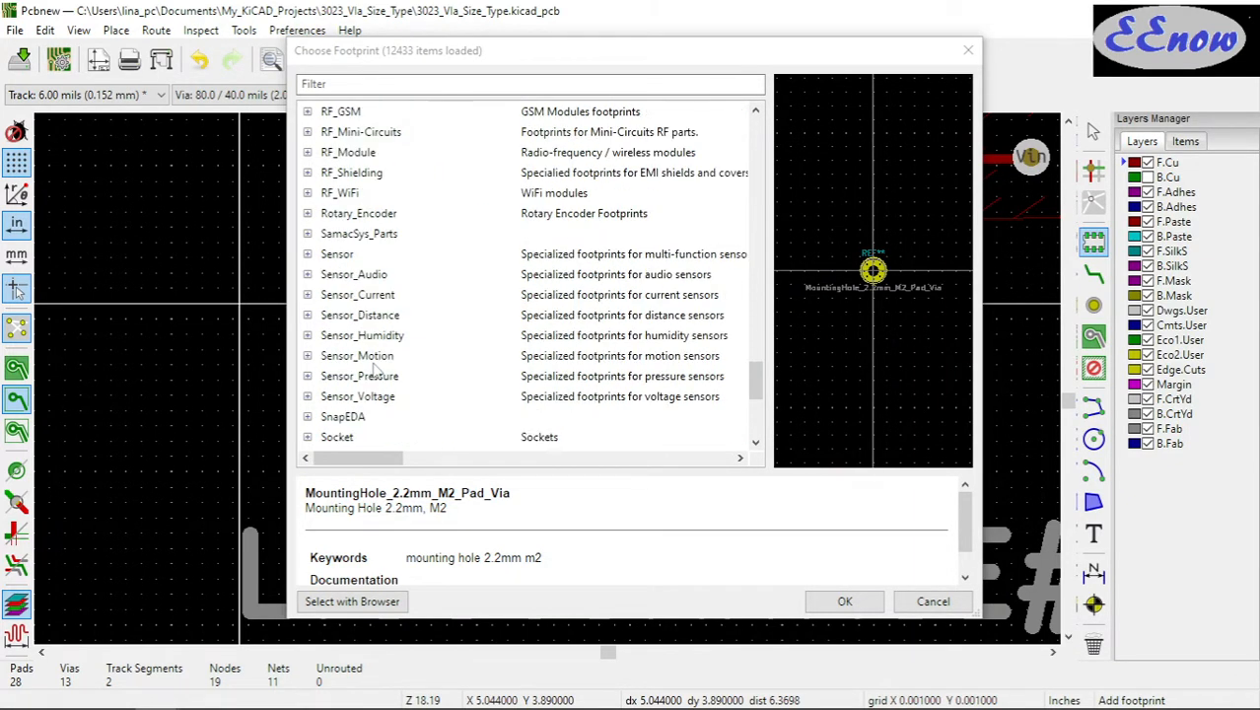
{"action": "scroll", "coordinate": [375, 368], "scroll_direction": "down", "scroll_amount": 5}
{"action": "scroll", "coordinate": [374, 369], "scroll_direction": "up", "scroll_amount": 16}
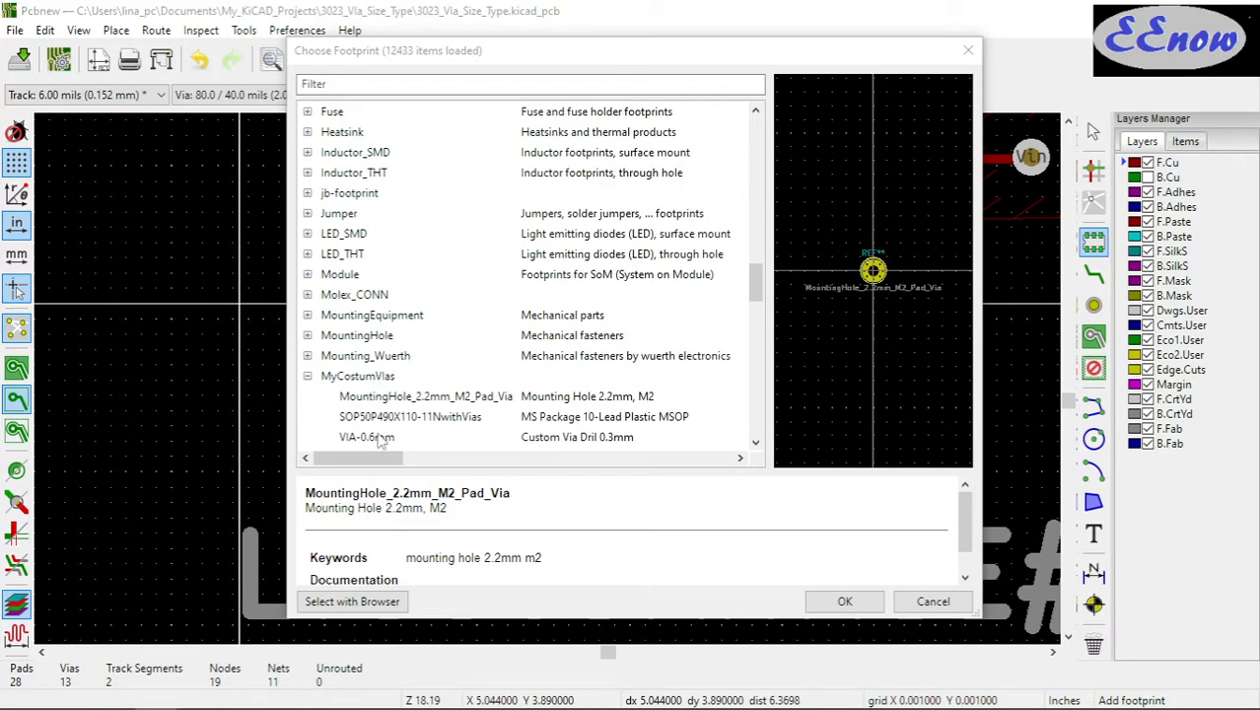
{"action": "left_click", "coordinate": [386, 438]}
{"action": "left_click", "coordinate": [845, 601]}
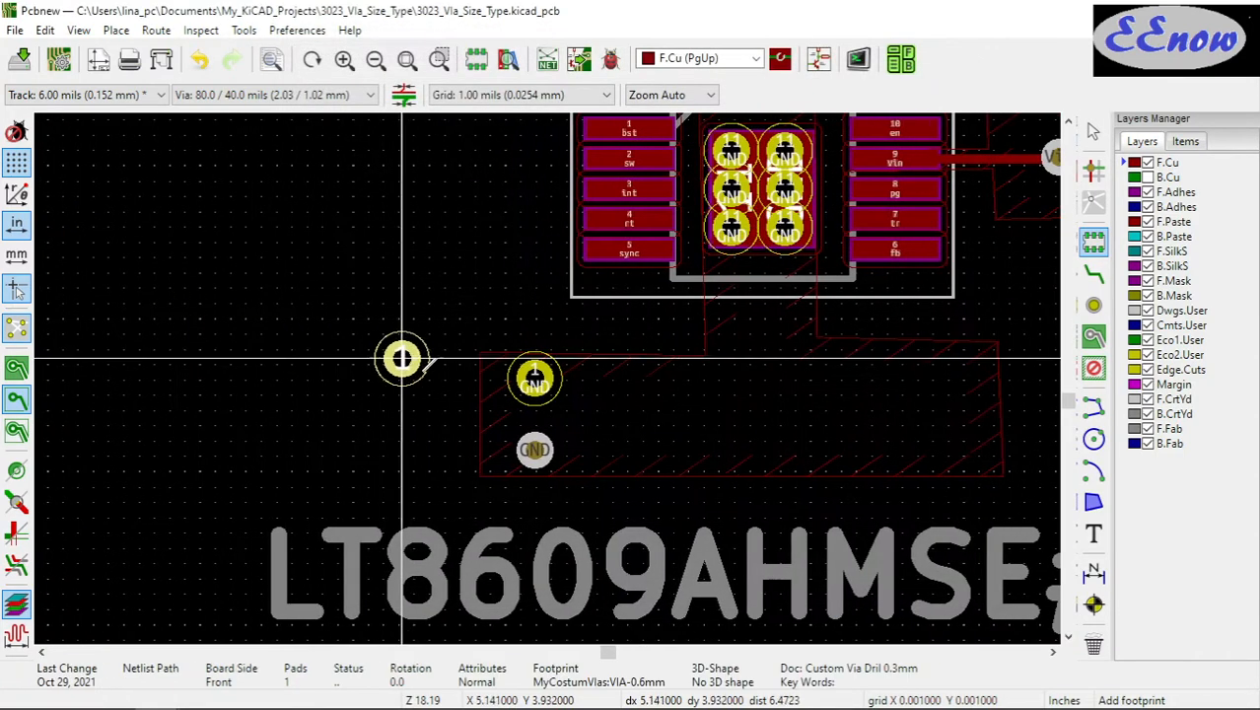
{"action": "left_click", "coordinate": [376, 372]}
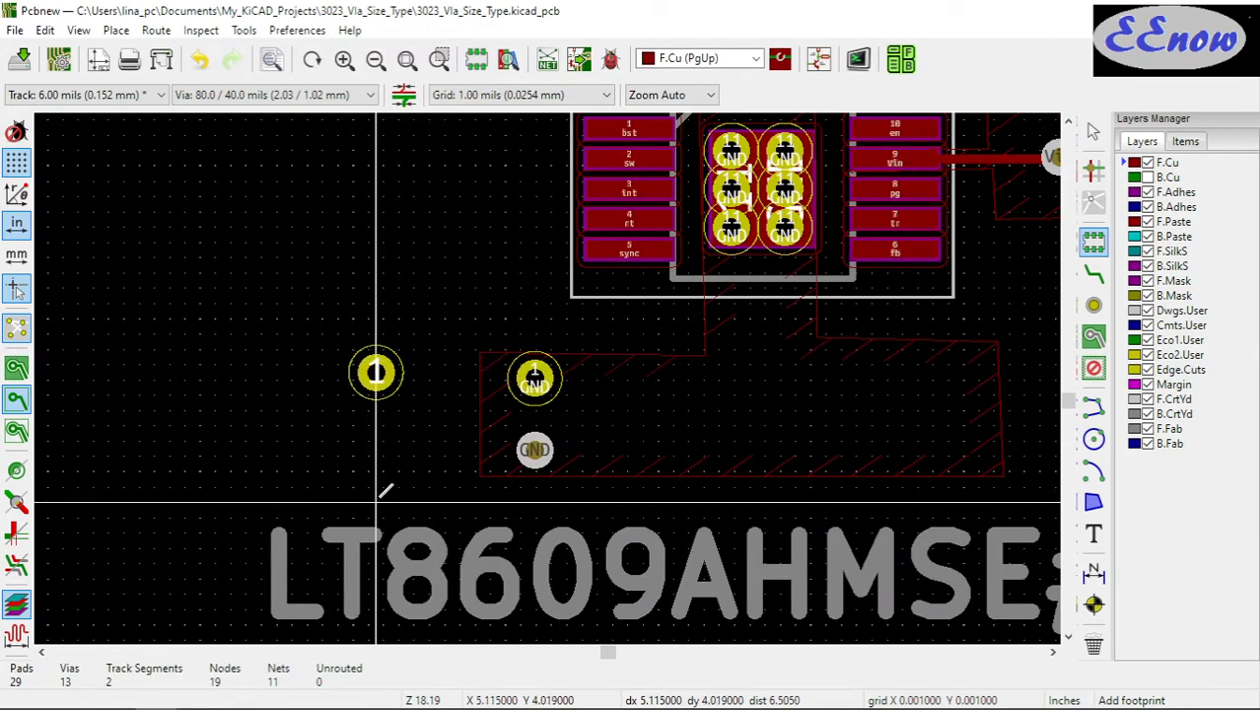
{"action": "key", "text": "Escape"}
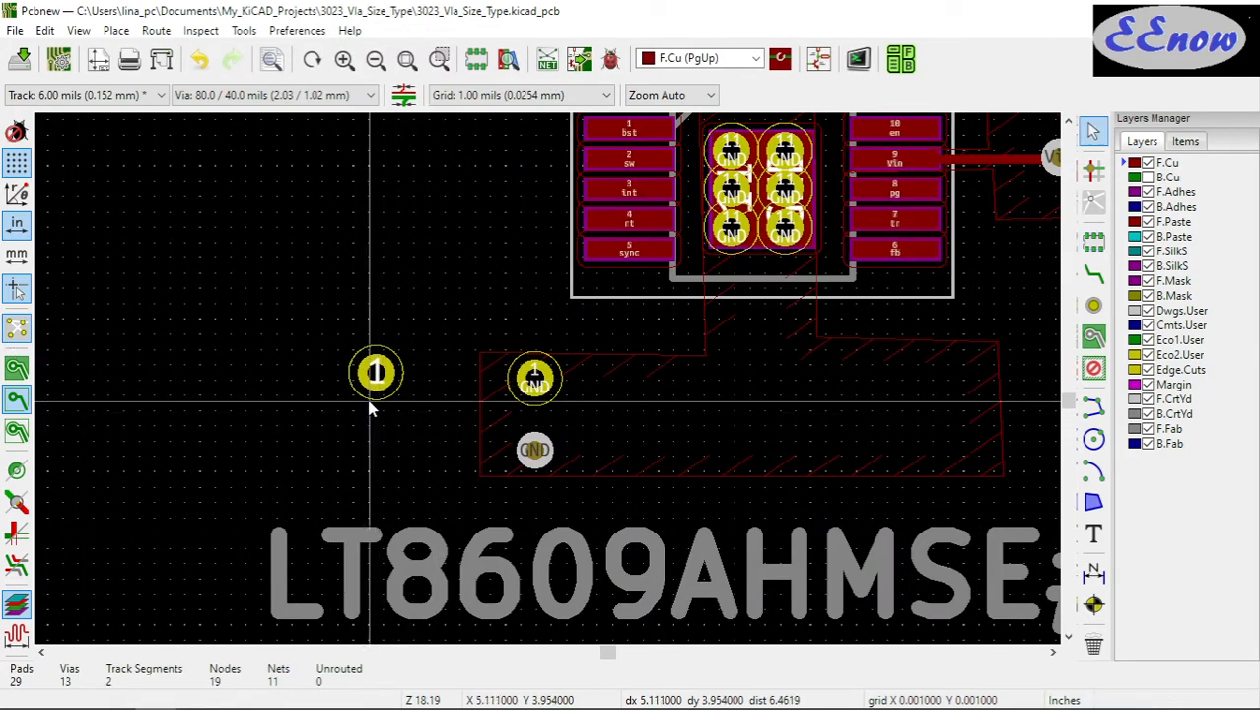
Move the new via footprint into the copper zone below IC101, just right of the existing GND via footprint
{"action": "left_click", "coordinate": [376, 373]}
{"action": "left_click", "coordinate": [378, 381]}
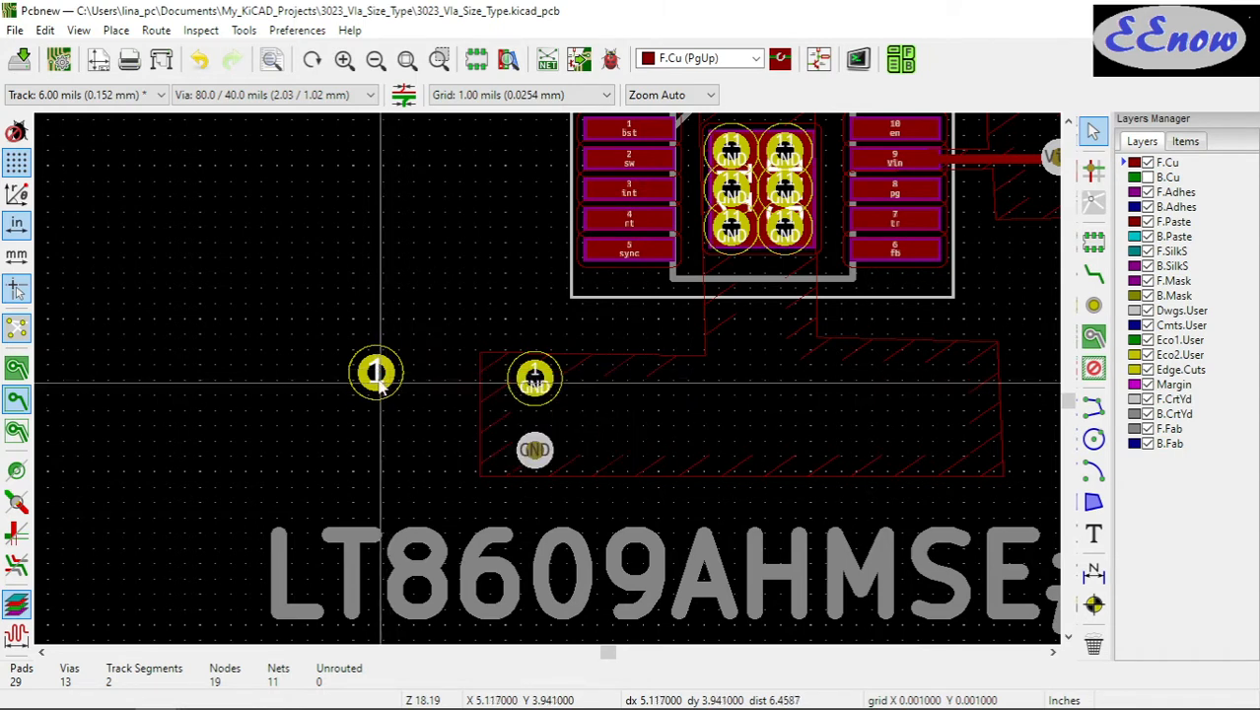
{"action": "left_click_drag", "start_coordinate": [376, 373], "coordinate": [617, 393]}
Select the new via as a footprint rather than a pad and open it for editing in the Footprint Editor
{"action": "left_click", "coordinate": [617, 393]}
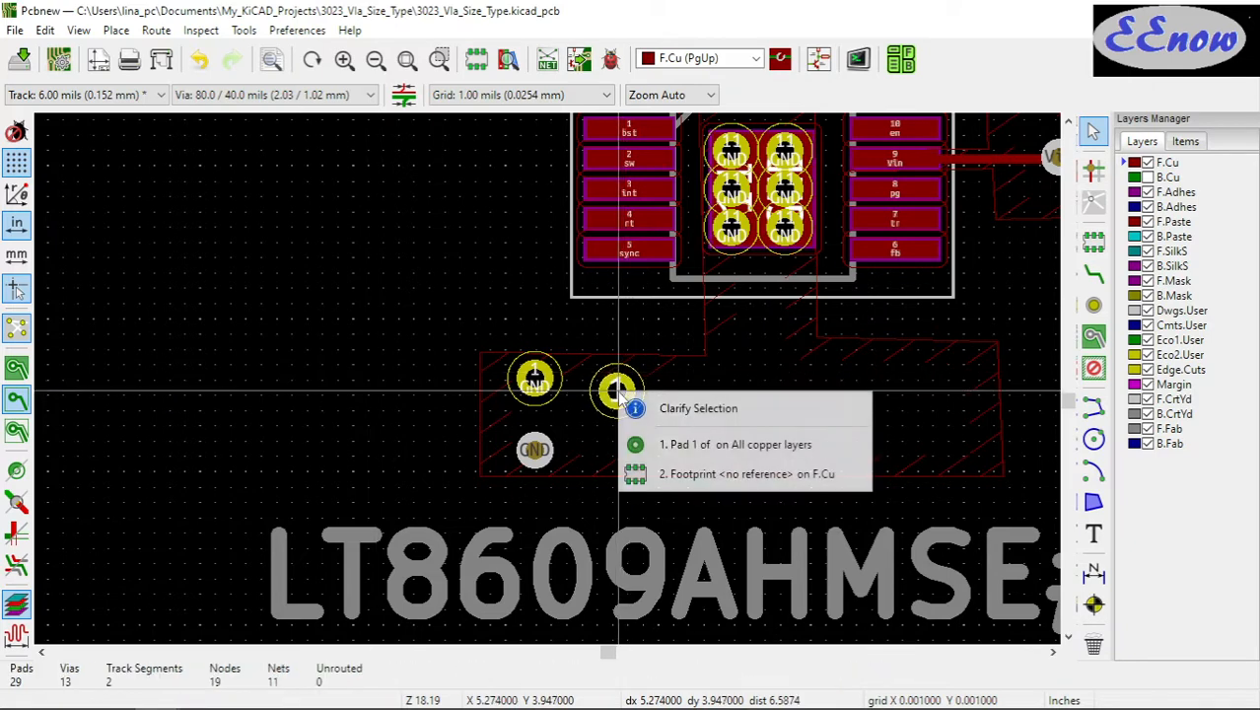
{"action": "left_click", "coordinate": [683, 472]}
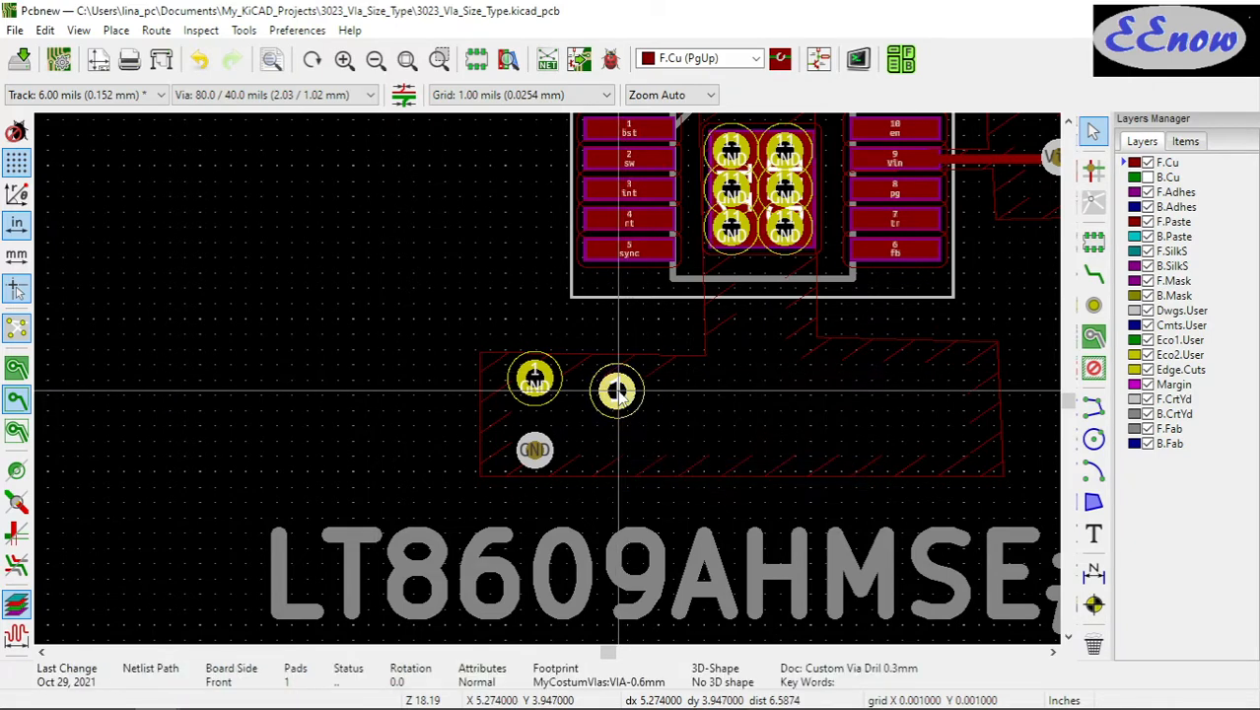
{"action": "double_click", "coordinate": [617, 392]}
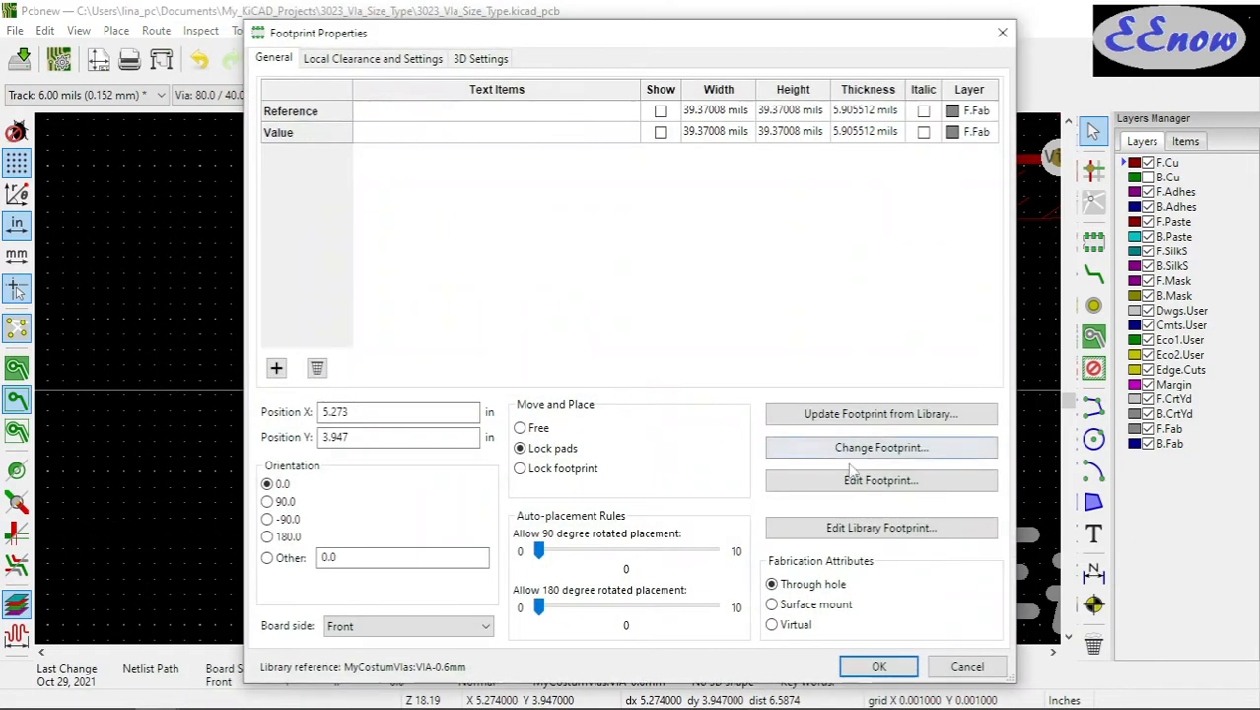
{"action": "left_click", "coordinate": [876, 483]}
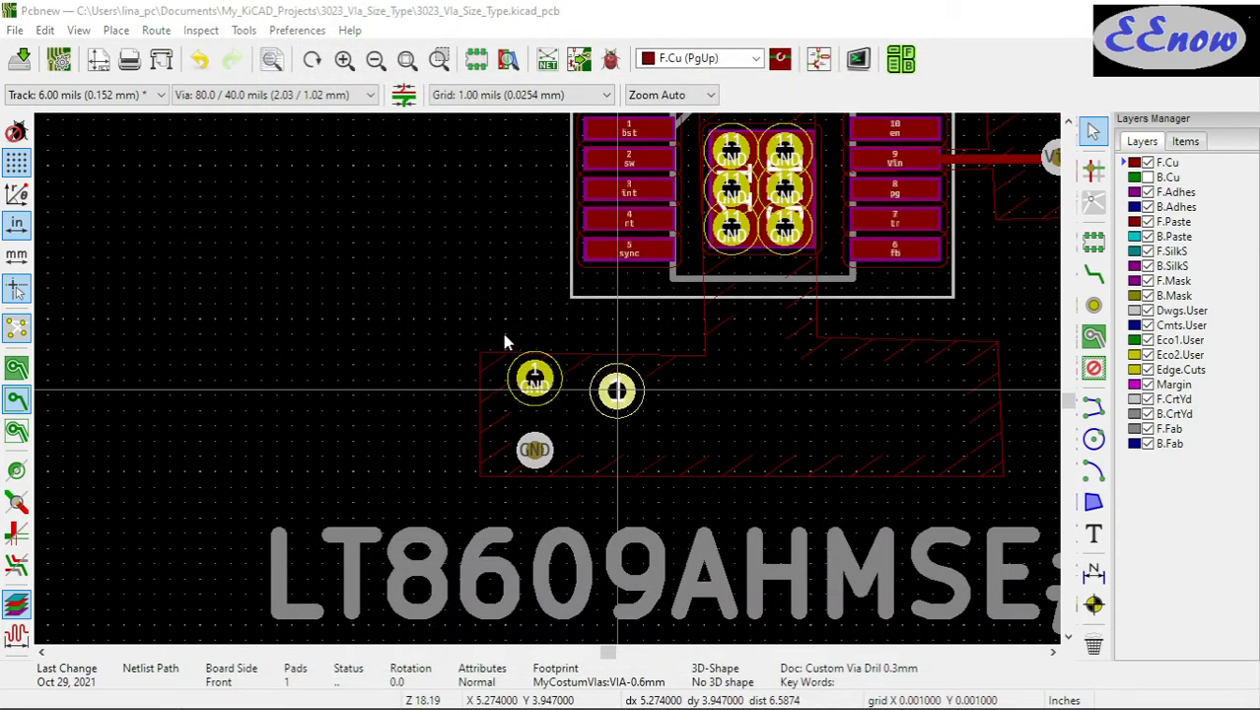
{"action": "left_click", "coordinate": [560, 365]}
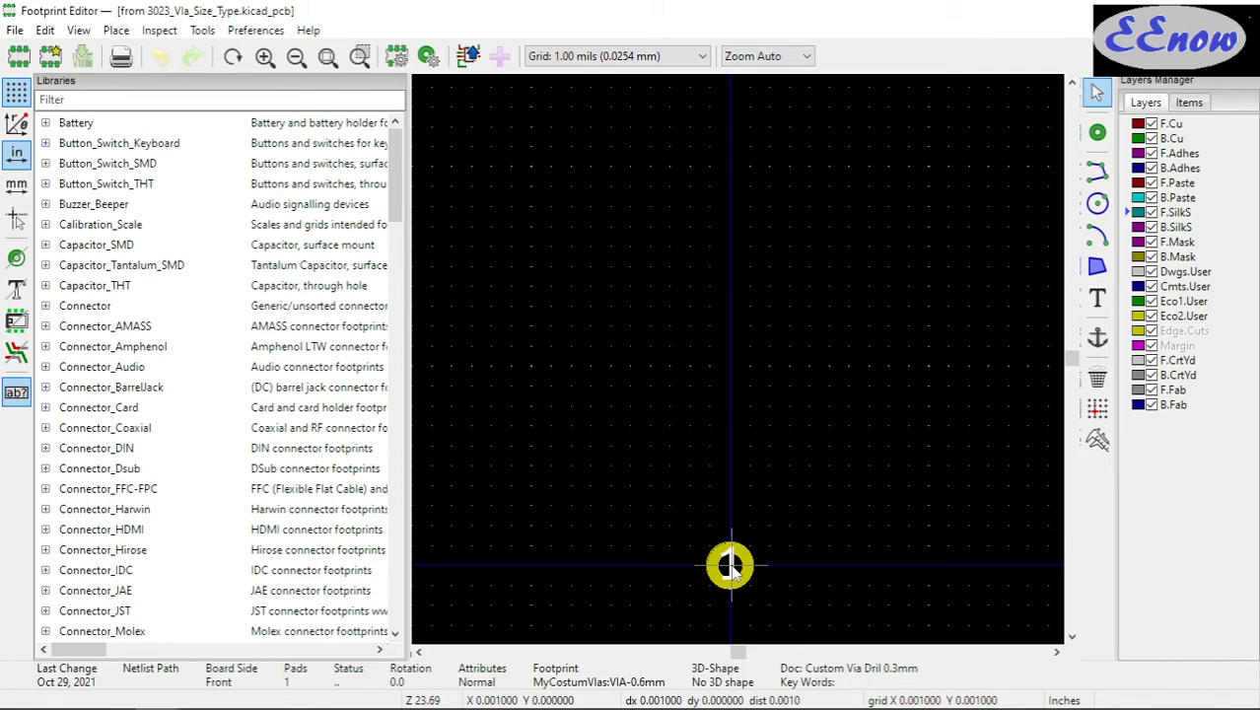
Examine the via pad's size, hole, layers and copper zone connection settings, and accept them without changing any values
{"action": "left_click", "coordinate": [732, 568]}
{"action": "double_click", "coordinate": [731, 568]}
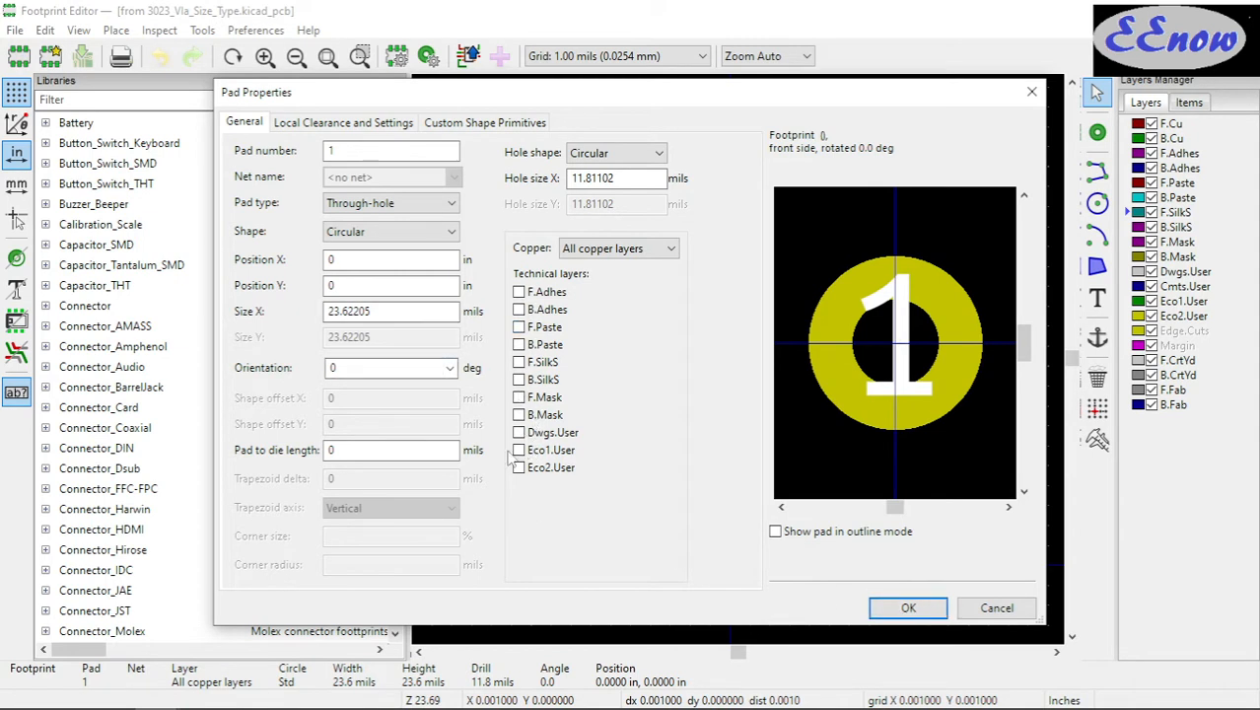
{"action": "left_click", "coordinate": [343, 122]}
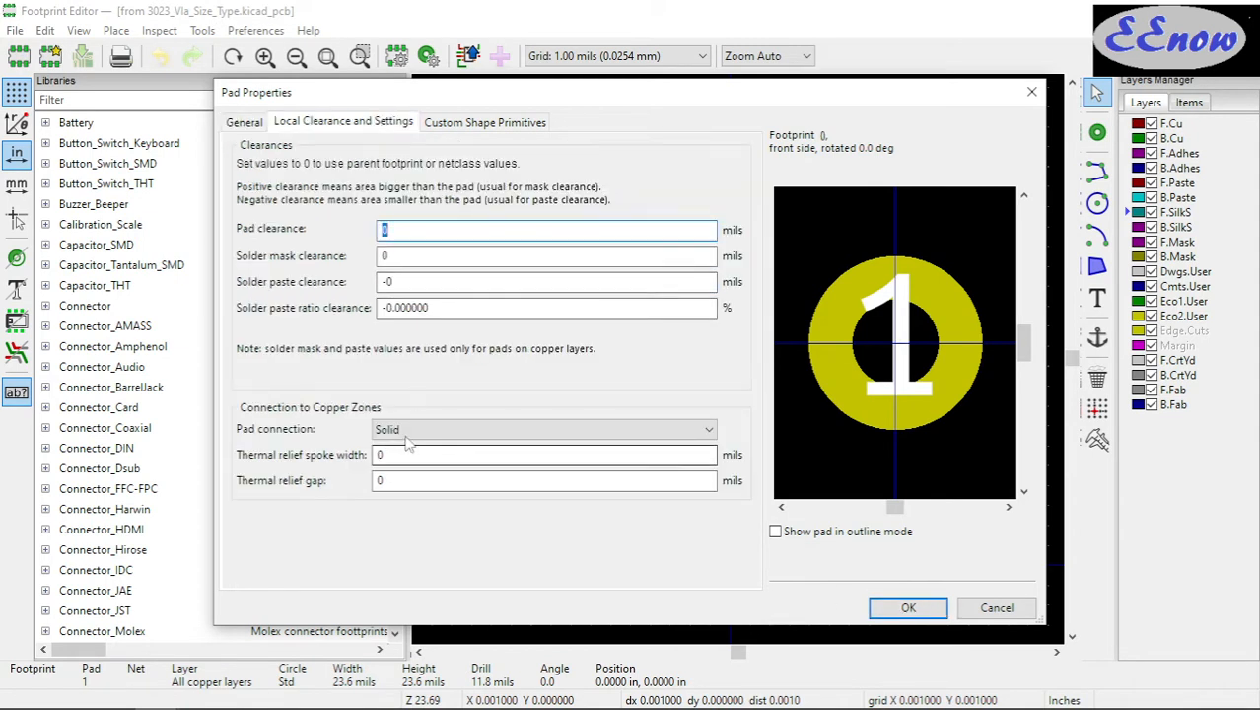
{"action": "left_click", "coordinate": [908, 607]}
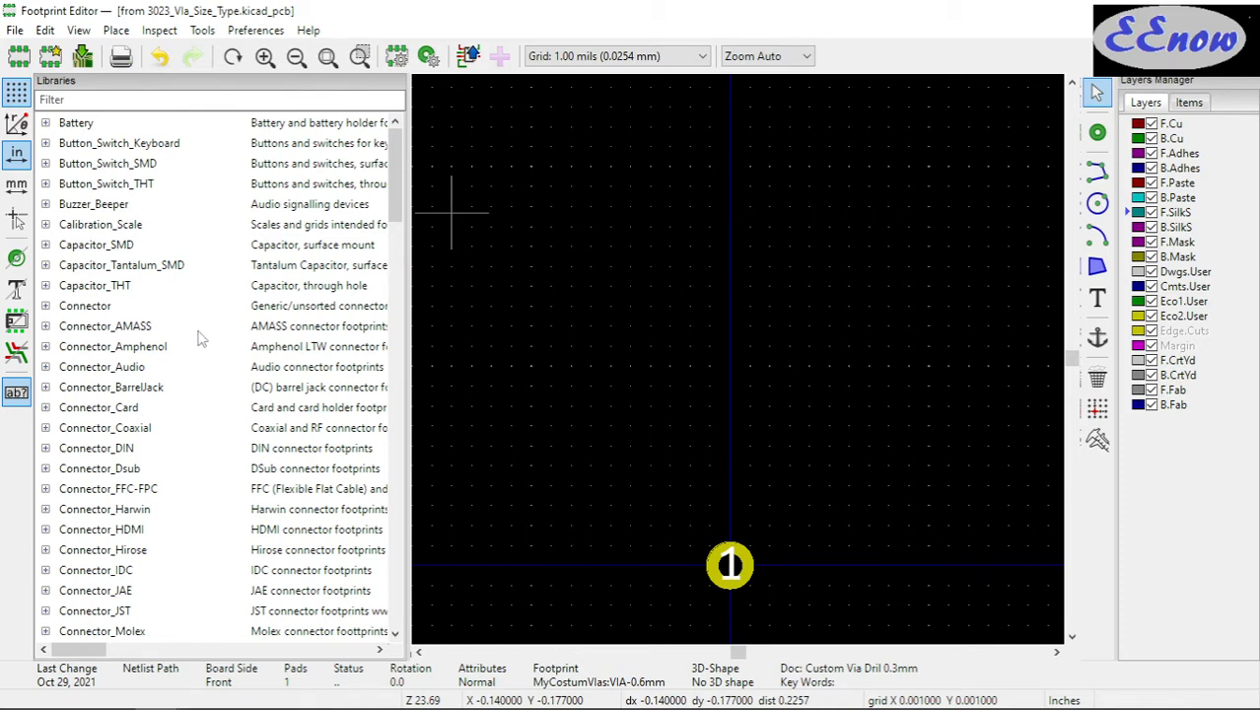
Find the MyCostumVIas library in the footprint library list and expand it to show its footprints
{"action": "scroll", "coordinate": [202, 350], "scroll_direction": "down", "scroll_amount": 20}
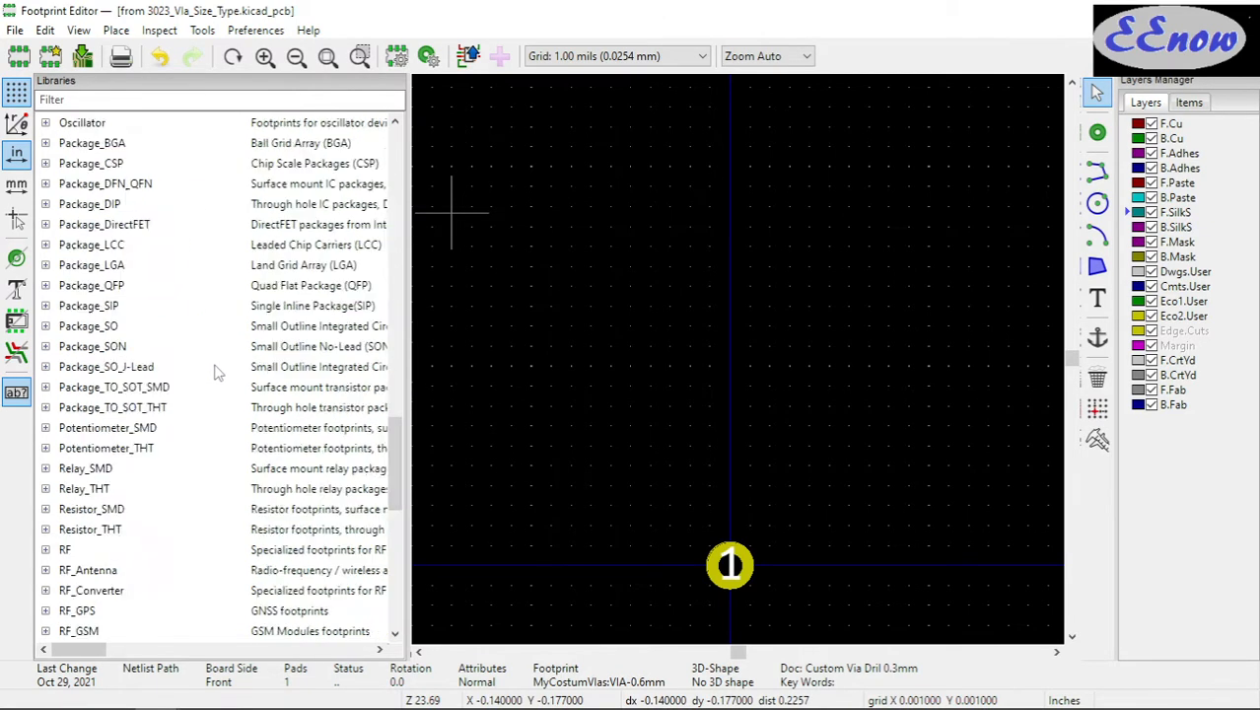
{"action": "scroll", "coordinate": [218, 375], "scroll_direction": "down", "scroll_amount": 10}
{"action": "scroll", "coordinate": [218, 388], "scroll_direction": "up", "scroll_amount": 7}
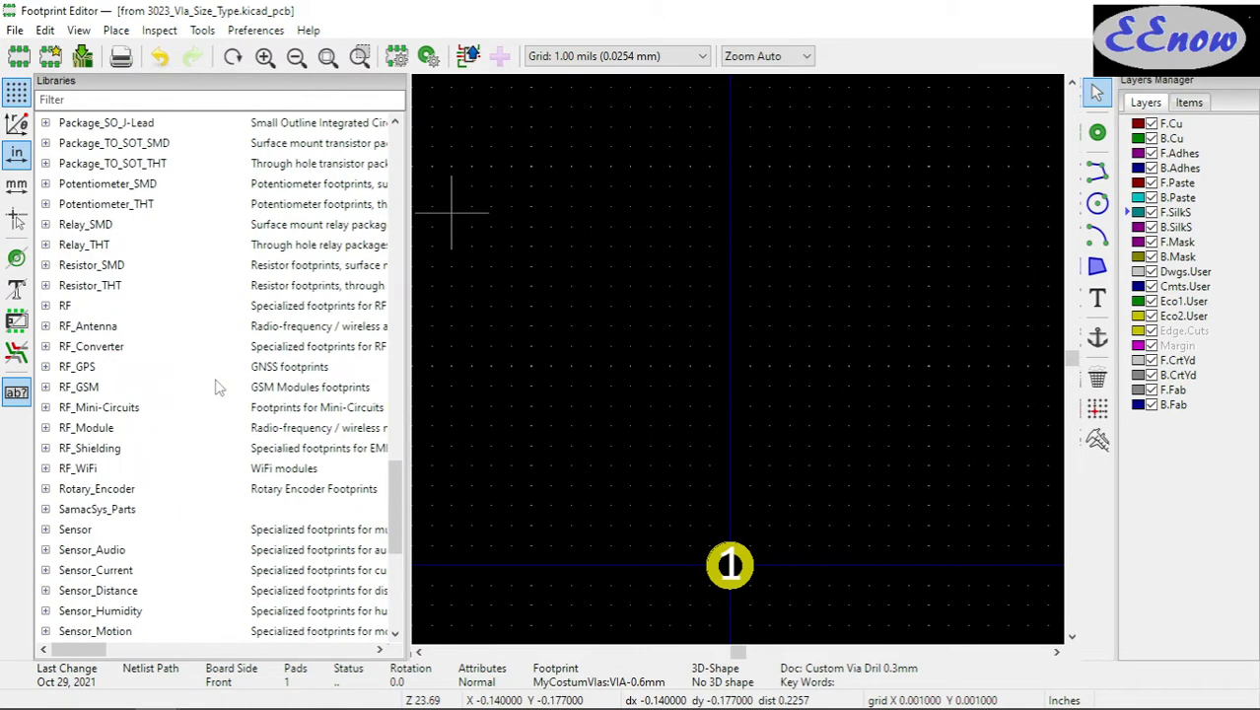
{"action": "scroll", "coordinate": [218, 387], "scroll_direction": "up", "scroll_amount": 13}
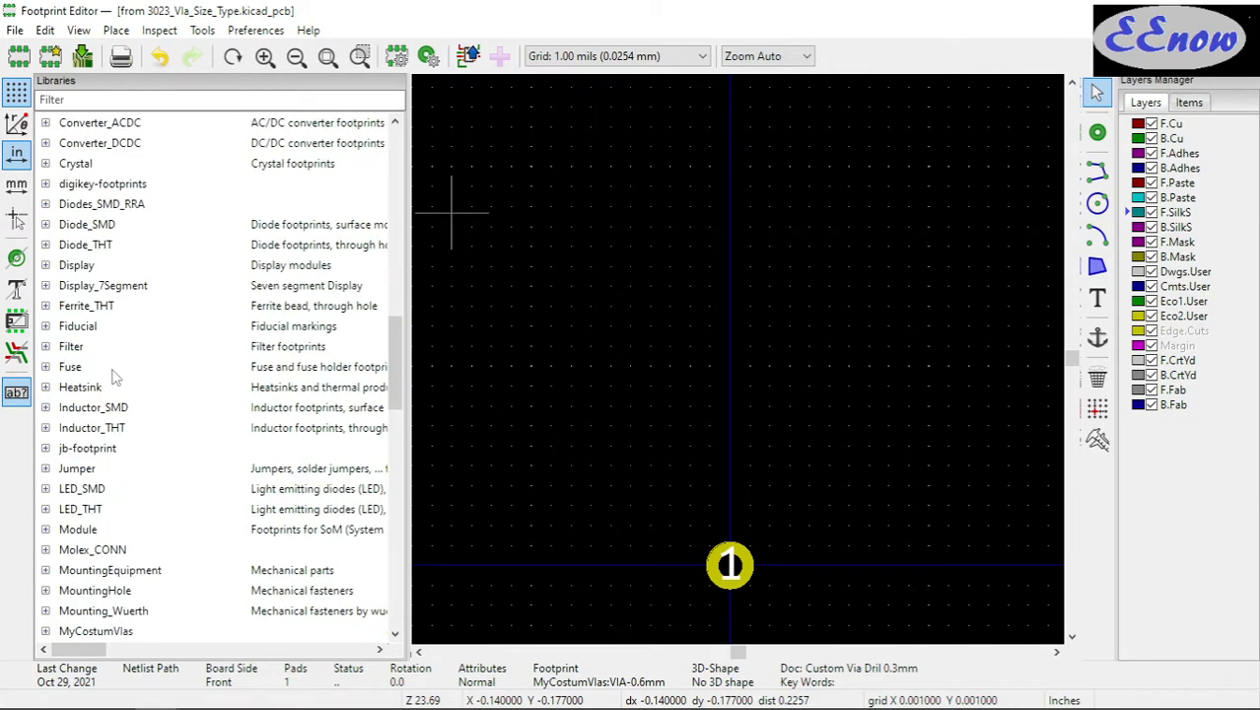
{"action": "scroll", "coordinate": [111, 392], "scroll_direction": "up", "scroll_amount": 3}
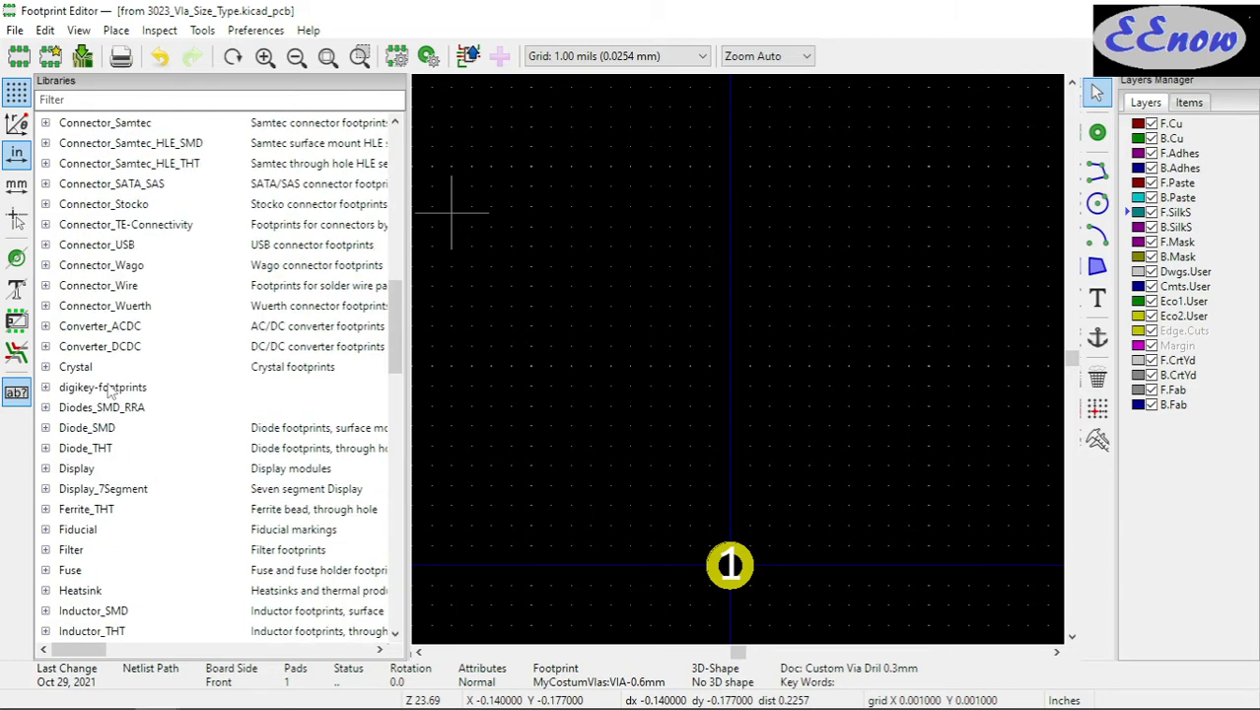
{"action": "scroll", "coordinate": [112, 391], "scroll_direction": "down", "scroll_amount": 13}
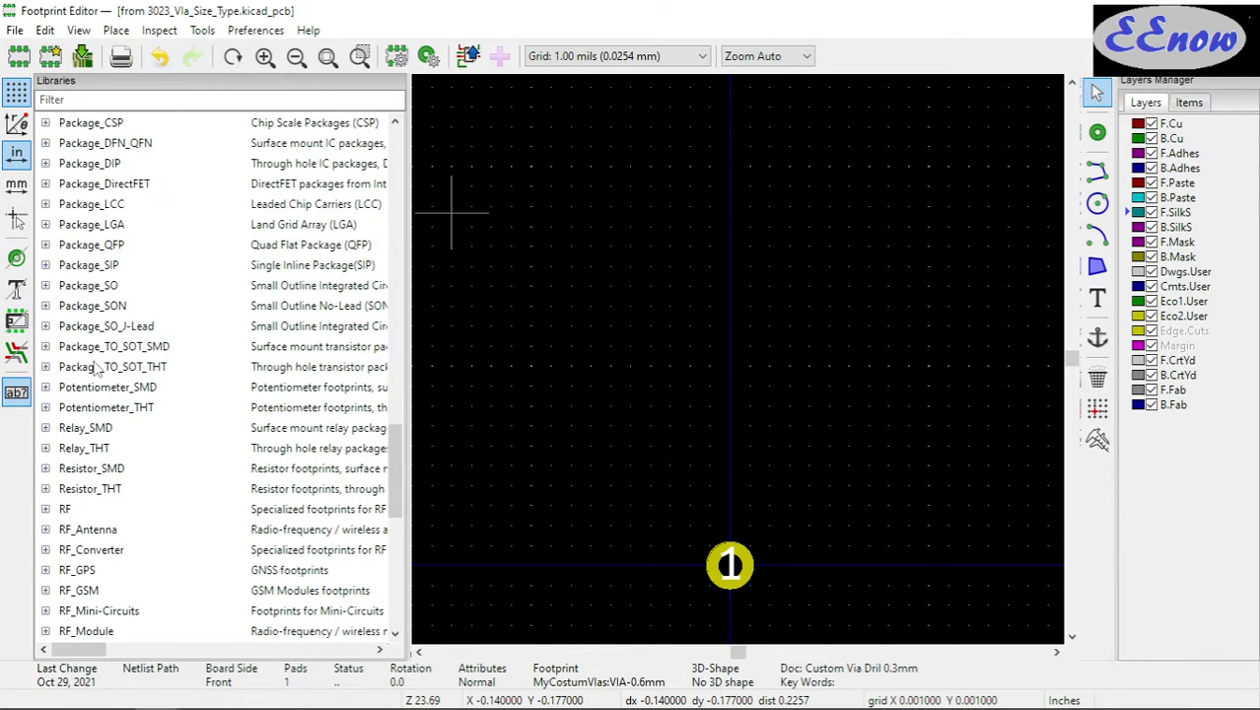
{"action": "scroll", "coordinate": [96, 367], "scroll_direction": "up", "scroll_amount": 7}
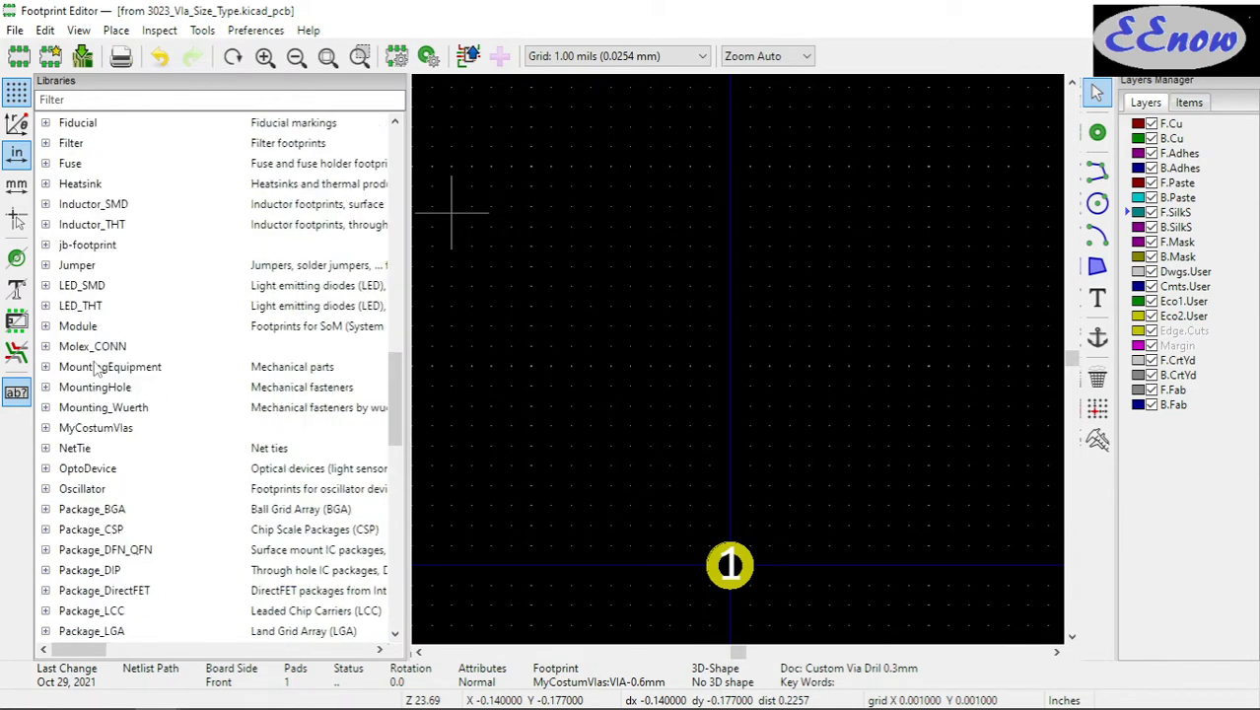
{"action": "left_click", "coordinate": [46, 429]}
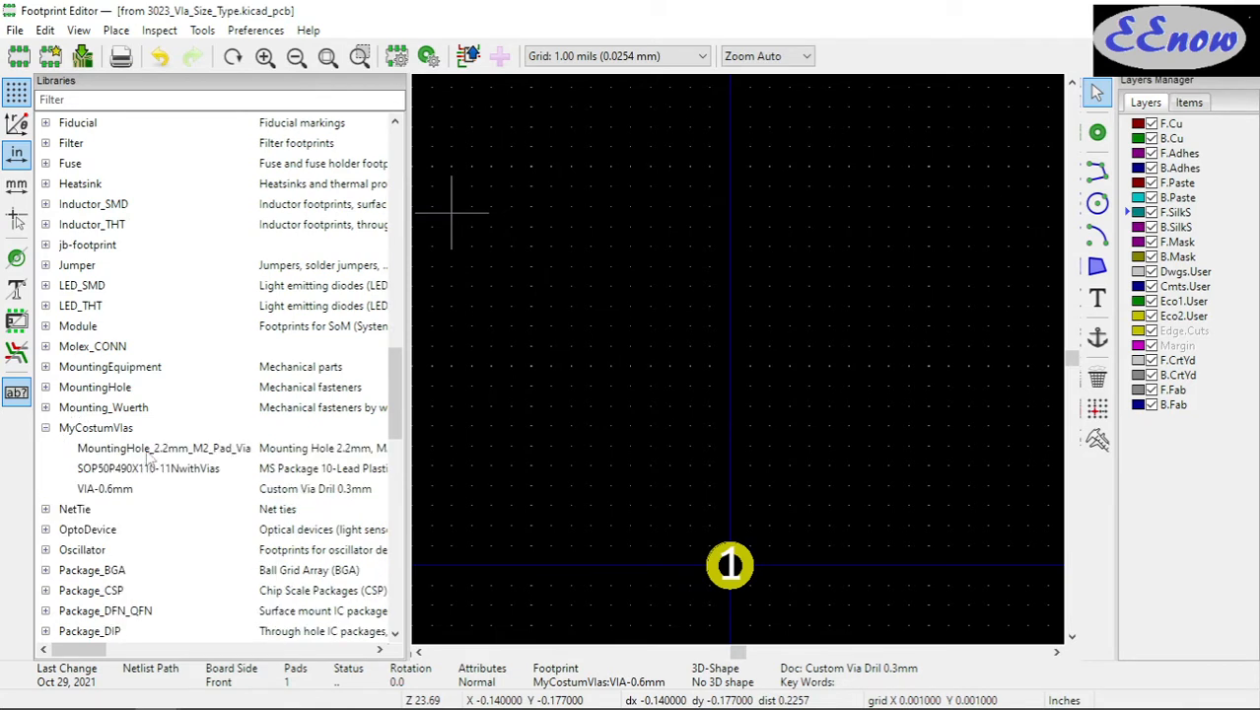
{"action": "left_click", "coordinate": [105, 430]}
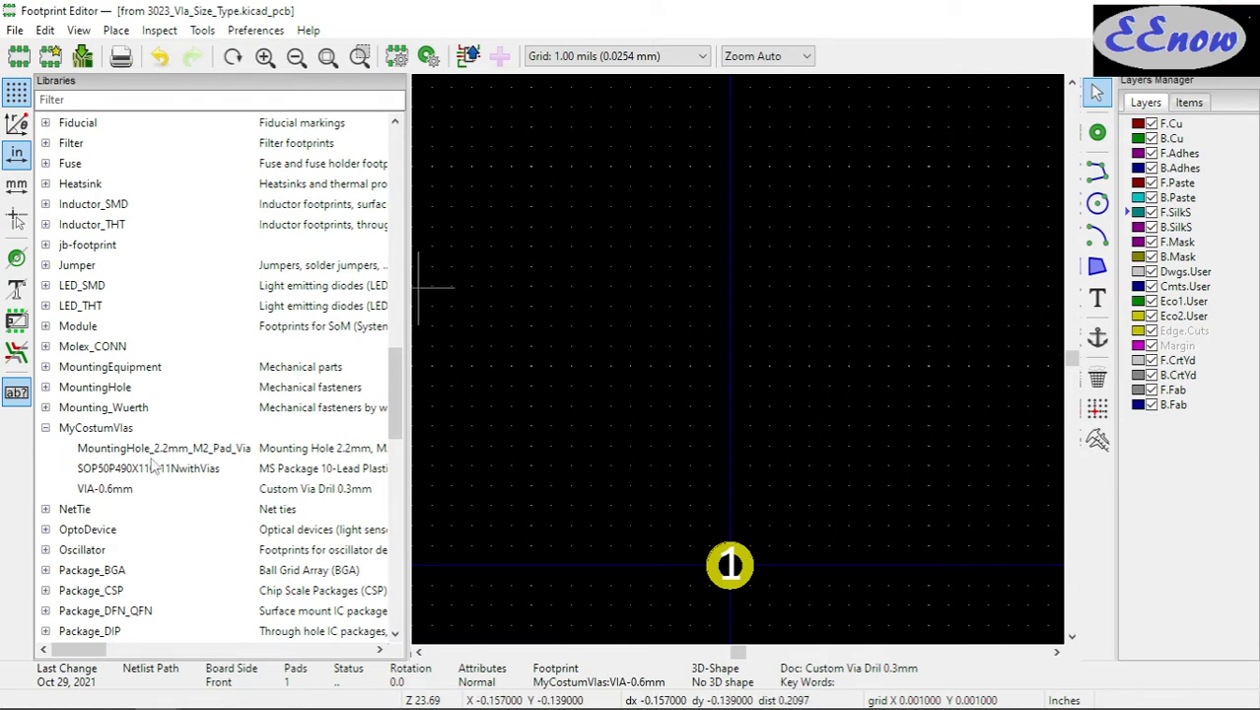
Open the SOP50P490X110-11NwithVias footprint, discarding changes to the current via footprint, and frame its pads
{"action": "double_click", "coordinate": [153, 468]}
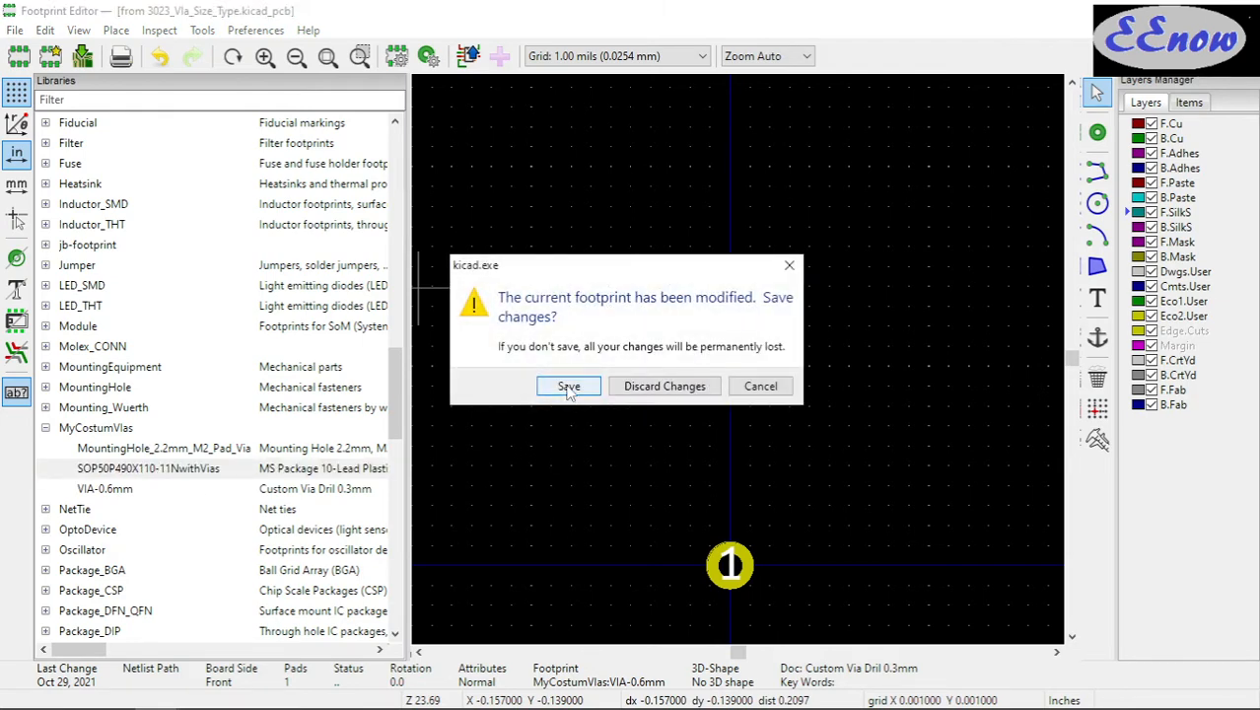
{"action": "left_click", "coordinate": [664, 387]}
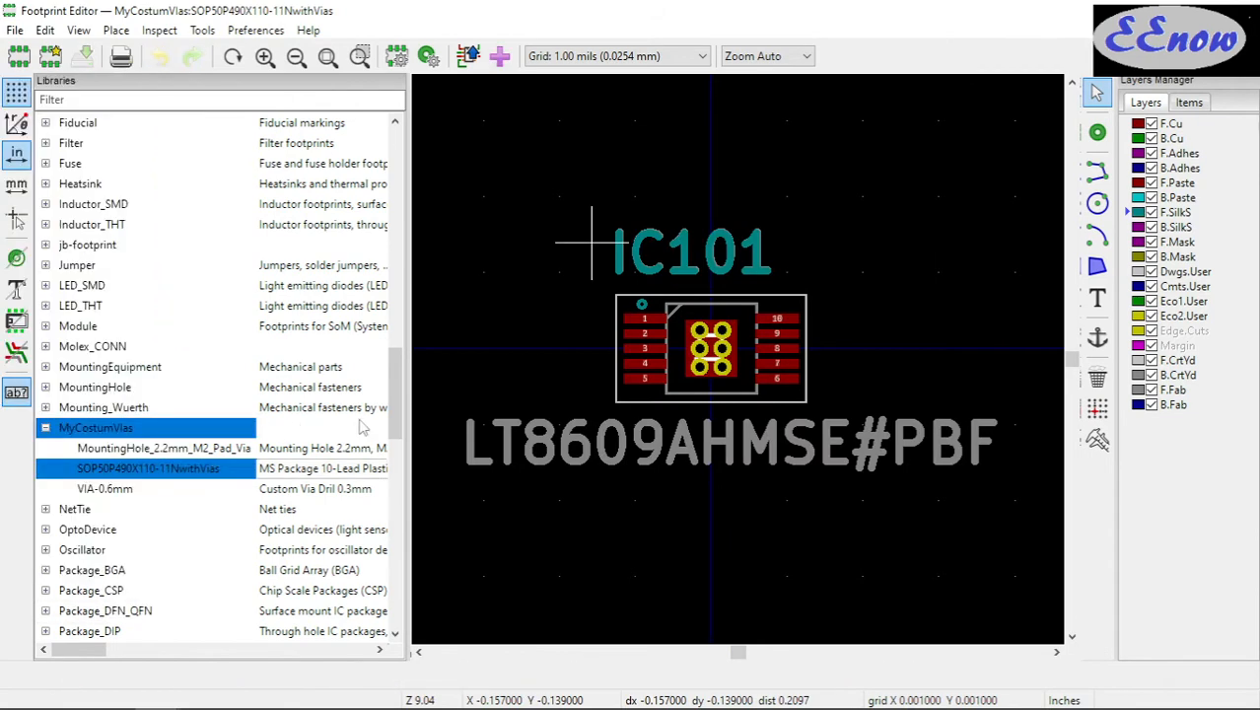
{"action": "scroll", "coordinate": [755, 375], "scroll_direction": "up", "scroll_amount": 3}
{"action": "scroll", "coordinate": [661, 364], "scroll_direction": "down", "scroll_amount": 2}
{"action": "scroll", "coordinate": [744, 367], "scroll_direction": "up", "scroll_amount": 1}
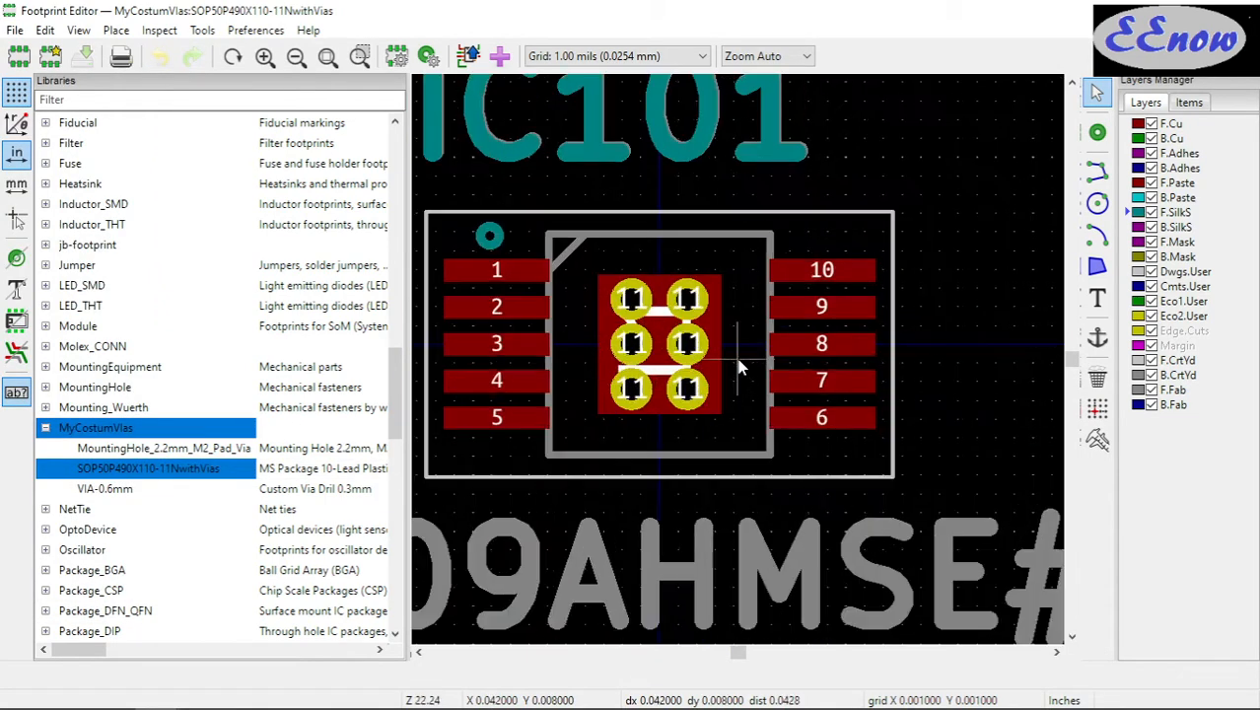
{"action": "scroll", "coordinate": [741, 367], "scroll_direction": "down", "scroll_amount": 1}
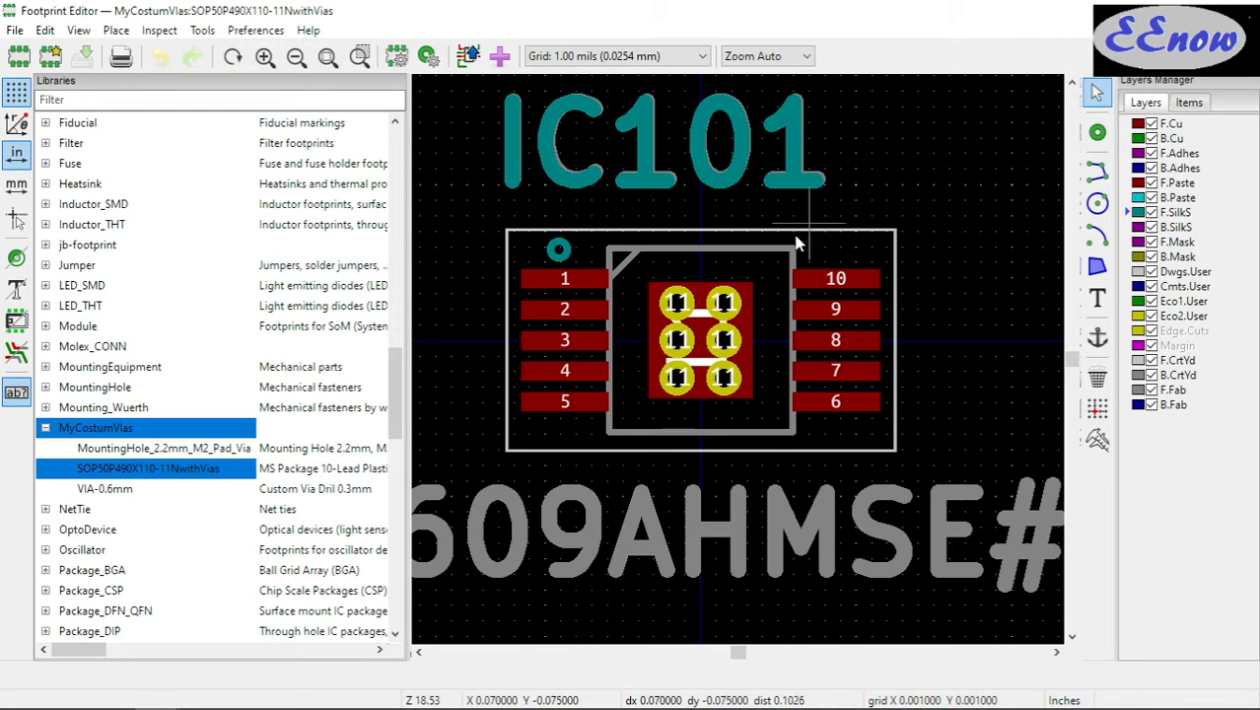
Examine the properties of IC101's upper-right via pad 11 without changes, and select that pad again on all copper layers
{"action": "left_click", "coordinate": [725, 305]}
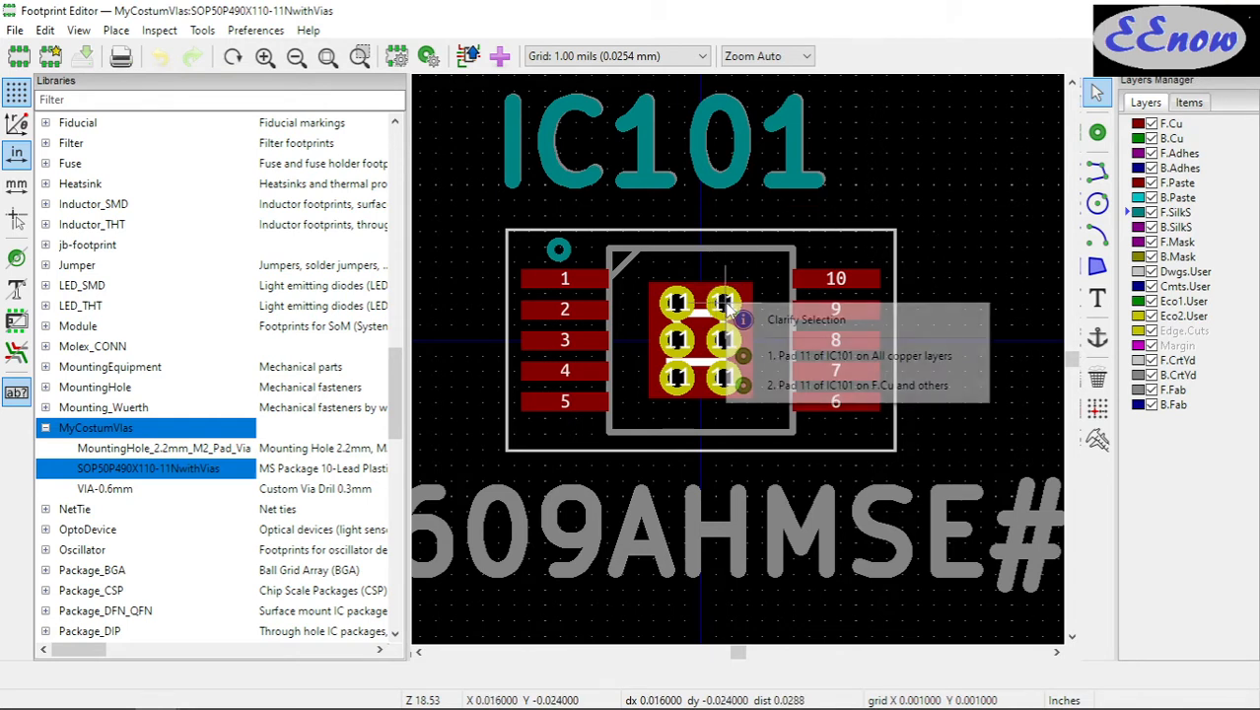
{"action": "left_click", "coordinate": [774, 352]}
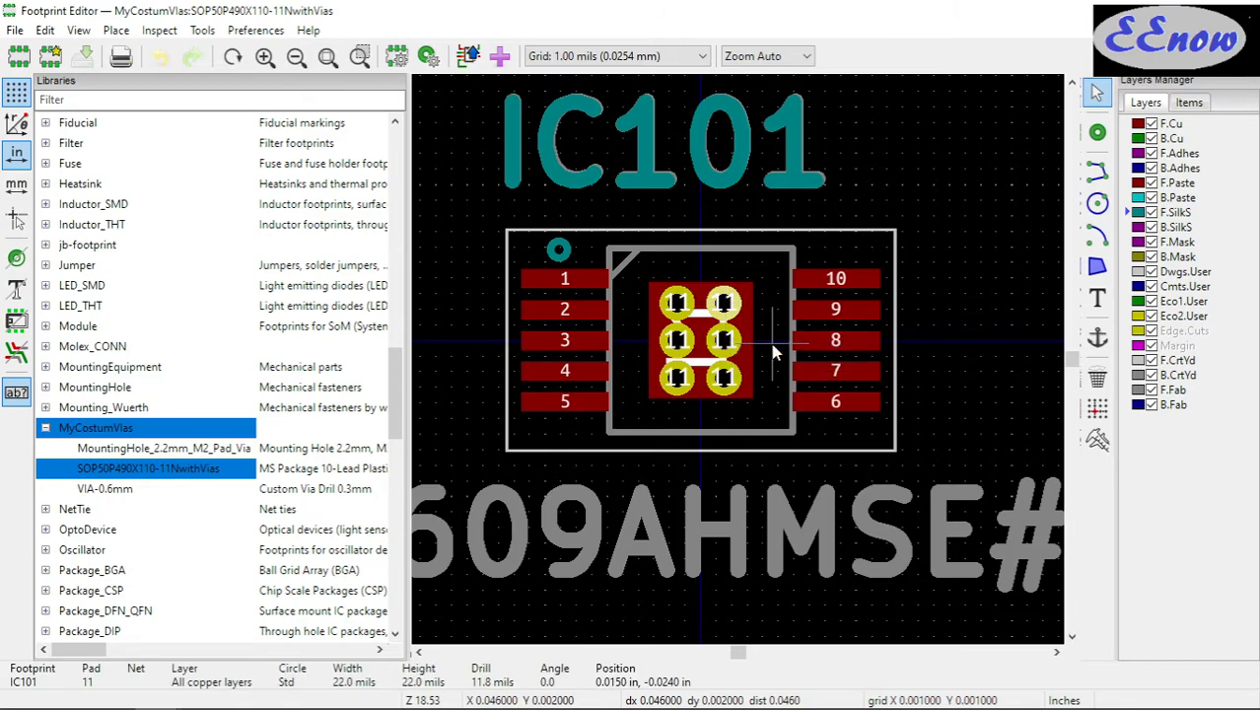
{"action": "key", "text": "e"}
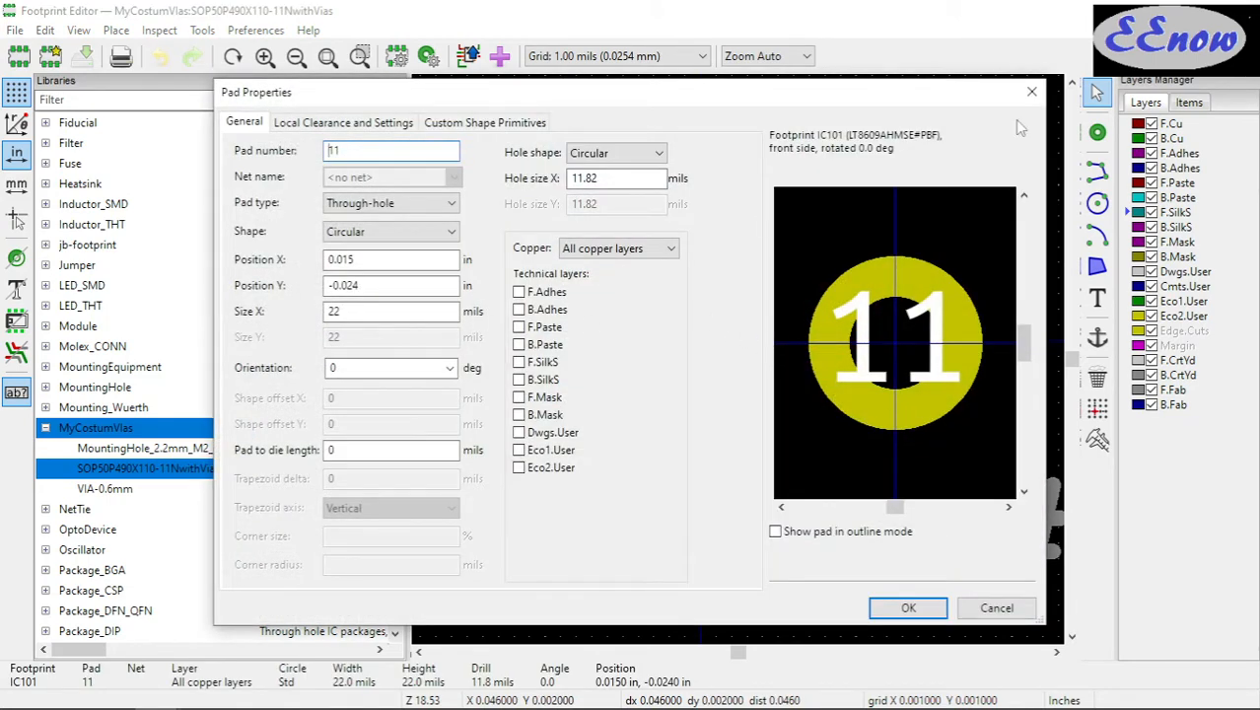
{"action": "left_click", "coordinate": [1031, 94]}
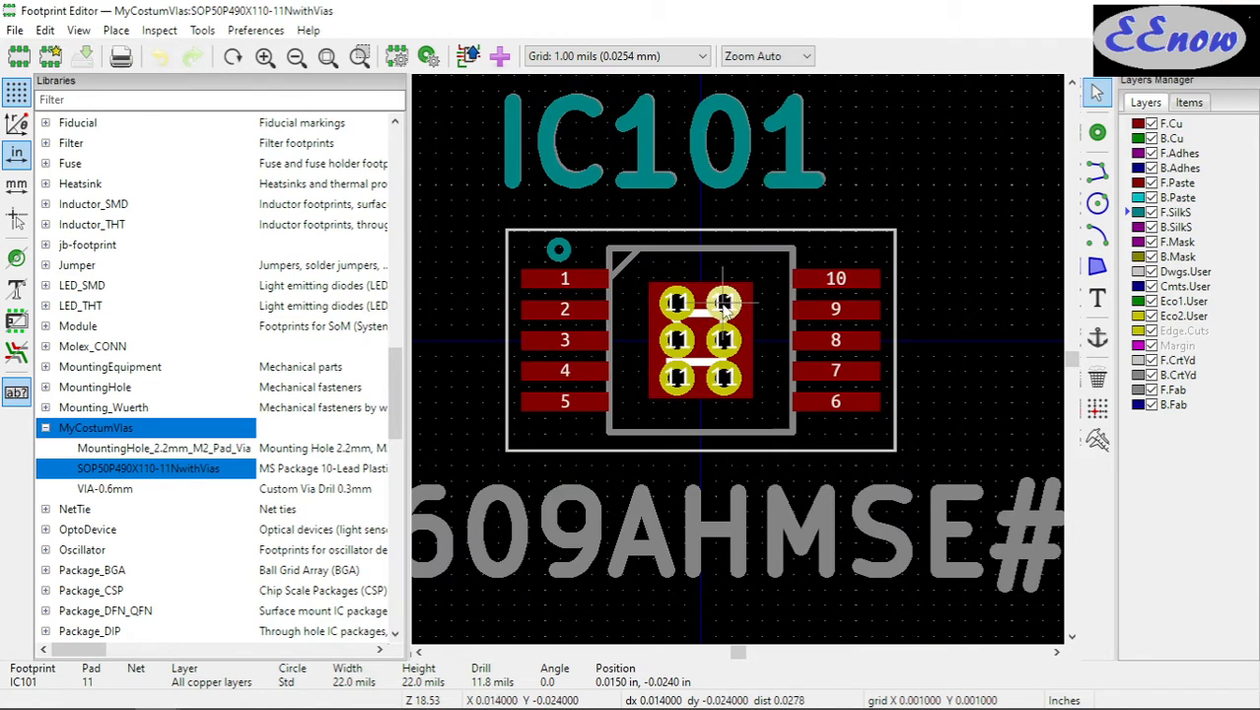
{"action": "left_click", "coordinate": [724, 306]}
{"action": "left_click", "coordinate": [770, 360]}
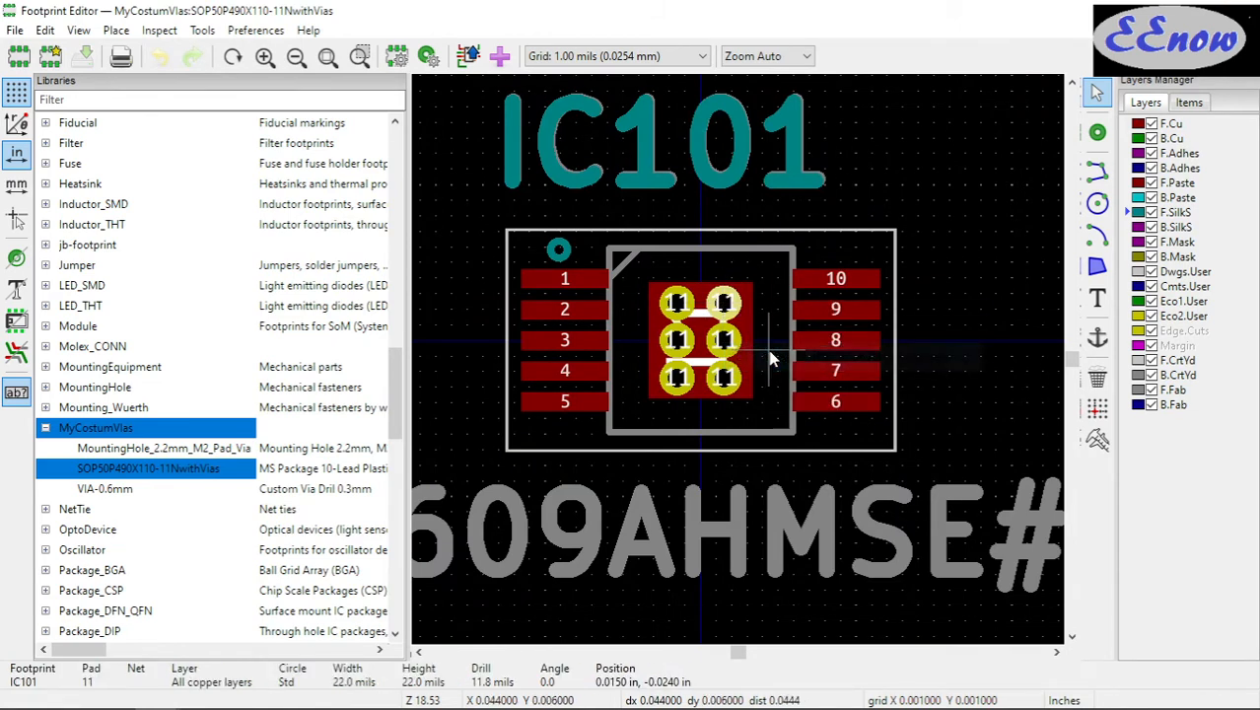
Examine the hole size, pad size and layers of IC101's upper-right via pad 11, and leave its properties without changes
{"action": "key", "text": "e"}
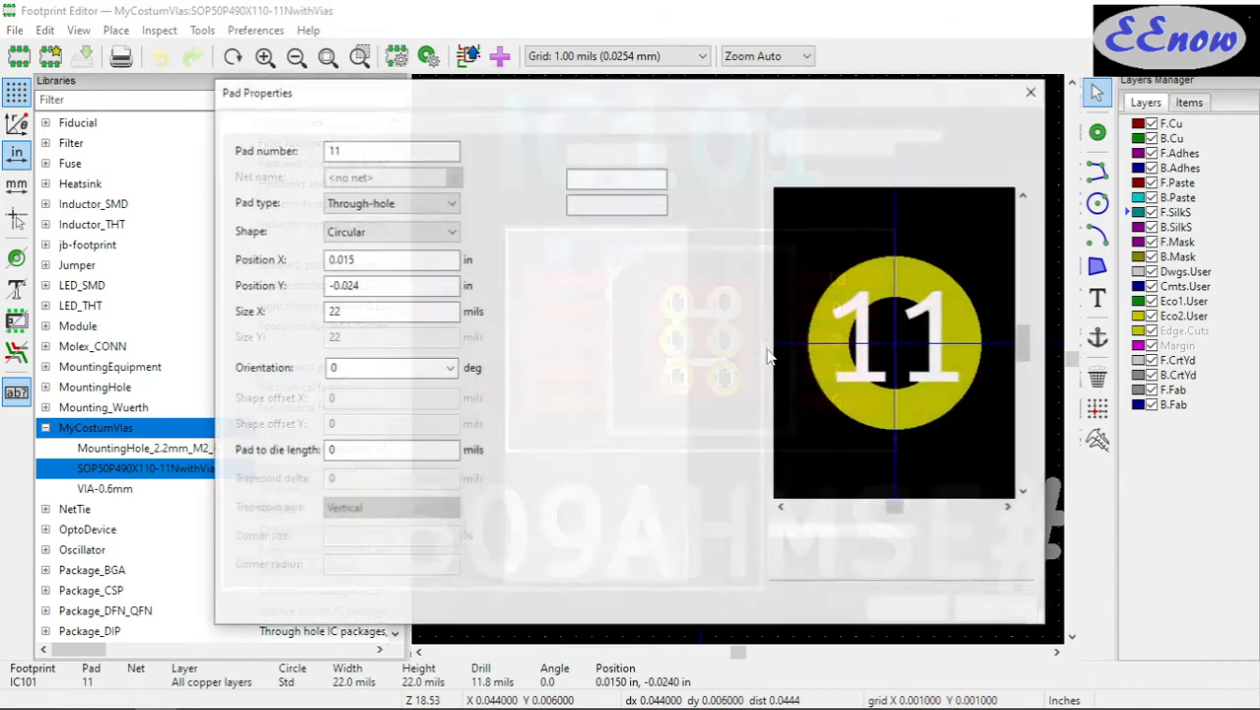
{"action": "left_click", "coordinate": [590, 178]}
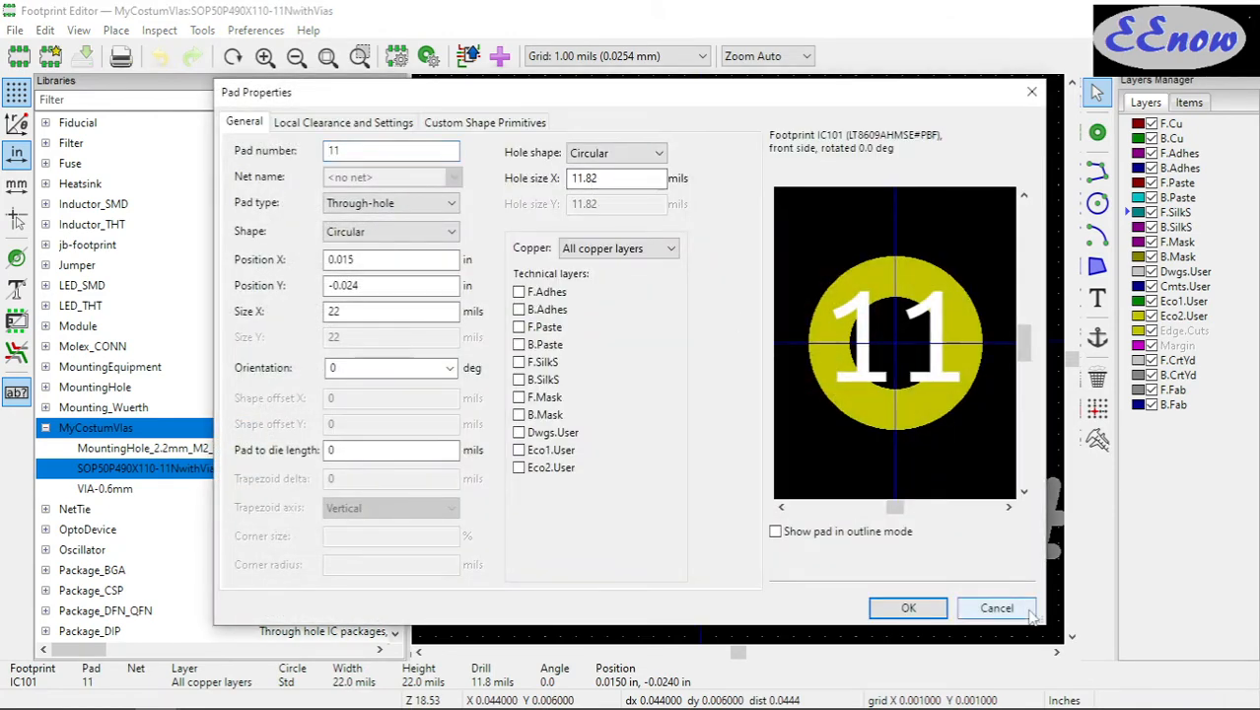
{"action": "left_click", "coordinate": [990, 607]}
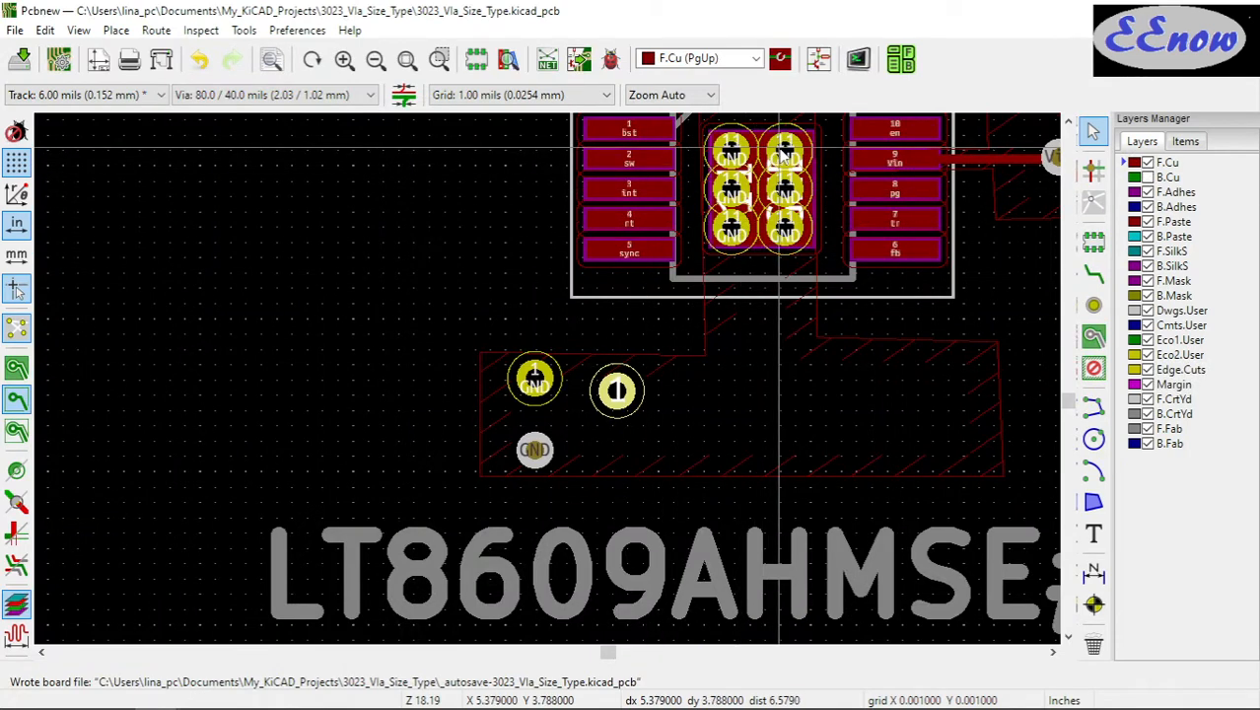
Switch to Pcbnew and inspect IC101's pad 11 on F.Cu and others, clearing the selection after each check
{"action": "left_click", "coordinate": [778, 154]}
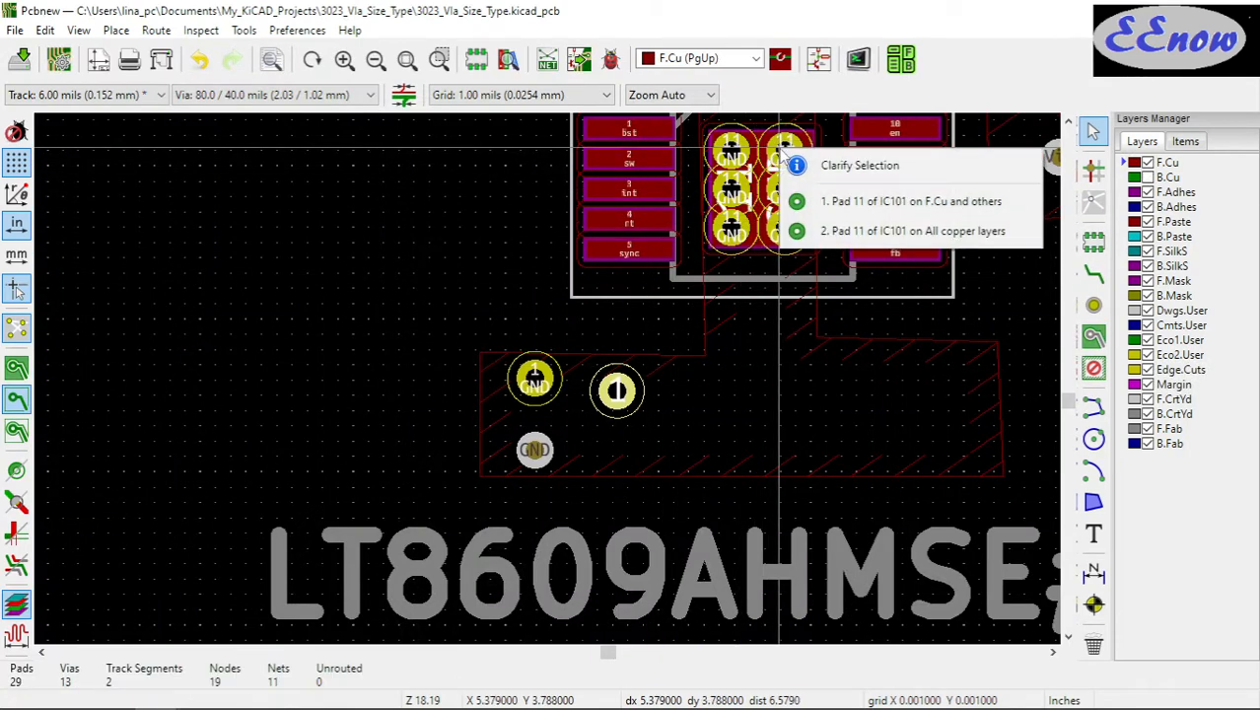
{"action": "left_click", "coordinate": [848, 201]}
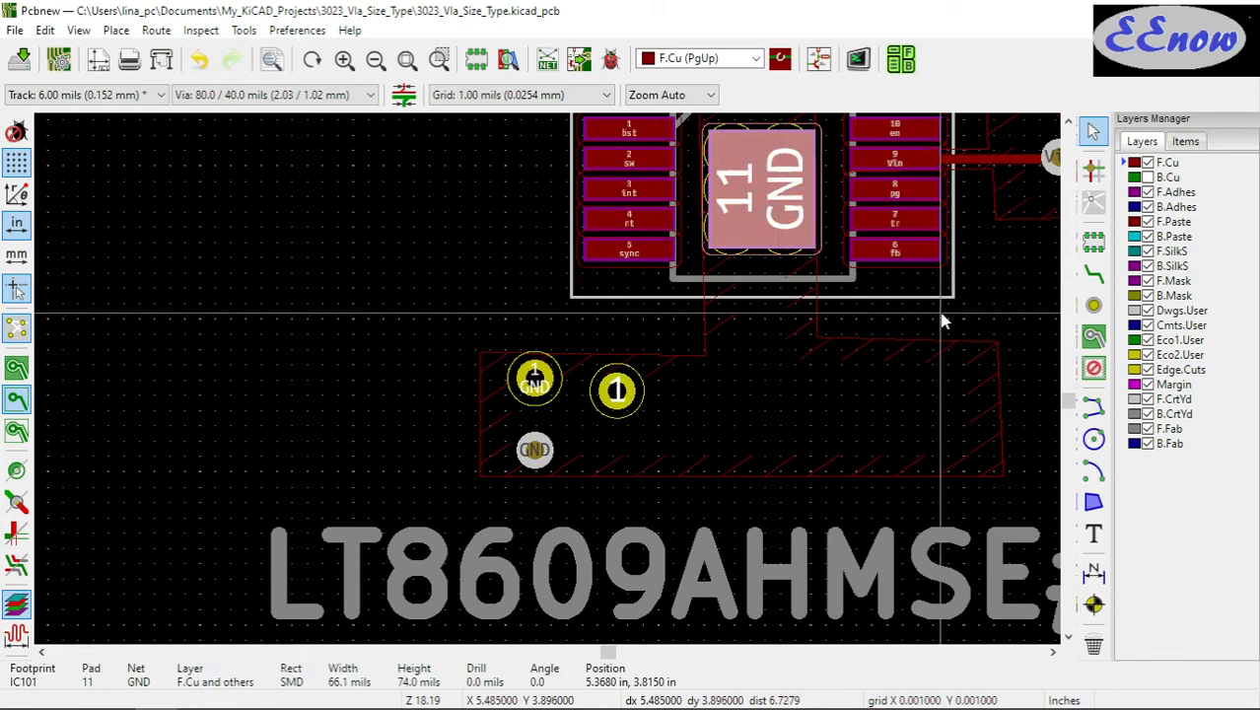
{"action": "key", "text": "Escape"}
{"action": "left_click", "coordinate": [814, 207]}
{"action": "left_click", "coordinate": [803, 245]}
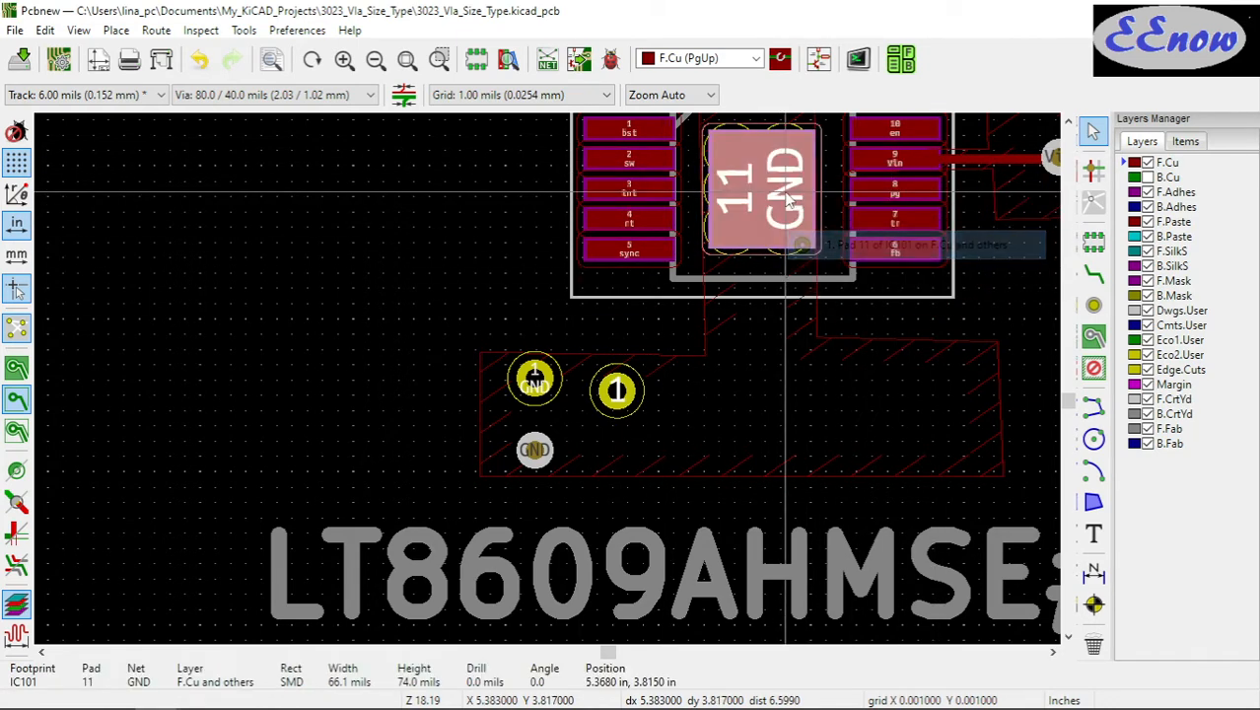
{"action": "key", "text": "Escape"}
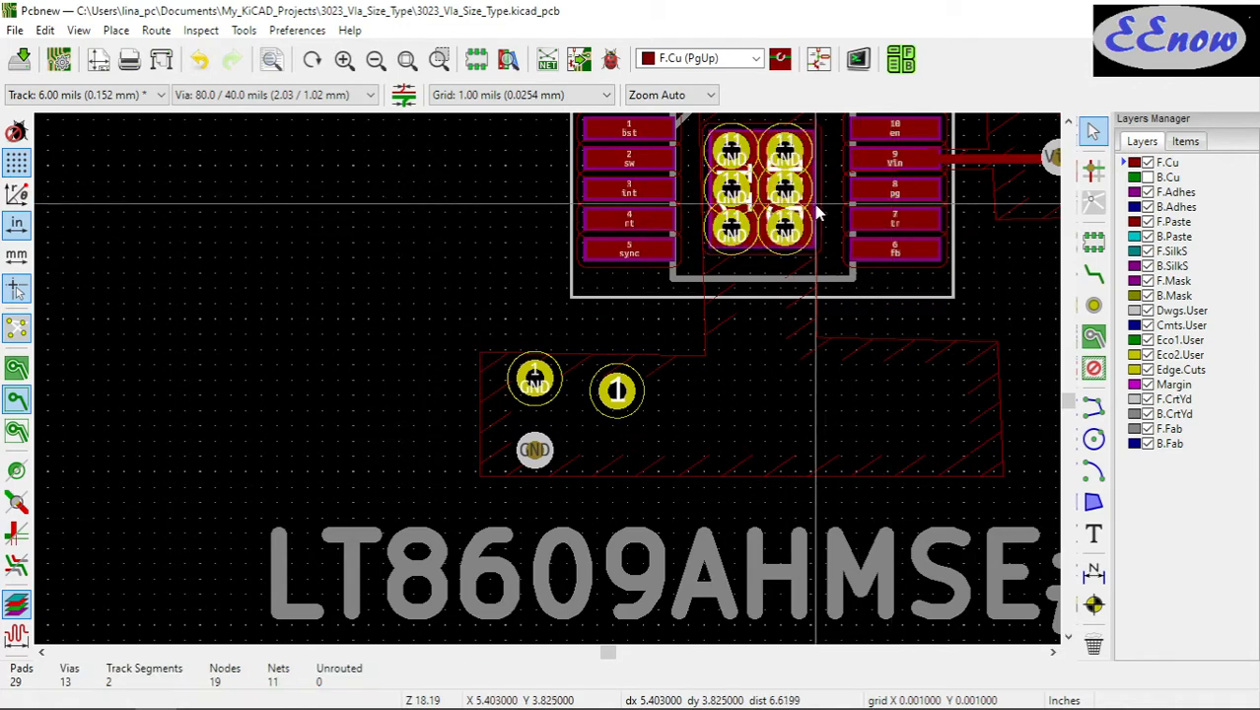
Select IC101's middle-right via pad 11 on all copper layers and examine its properties without changing them
{"action": "left_click", "coordinate": [791, 195]}
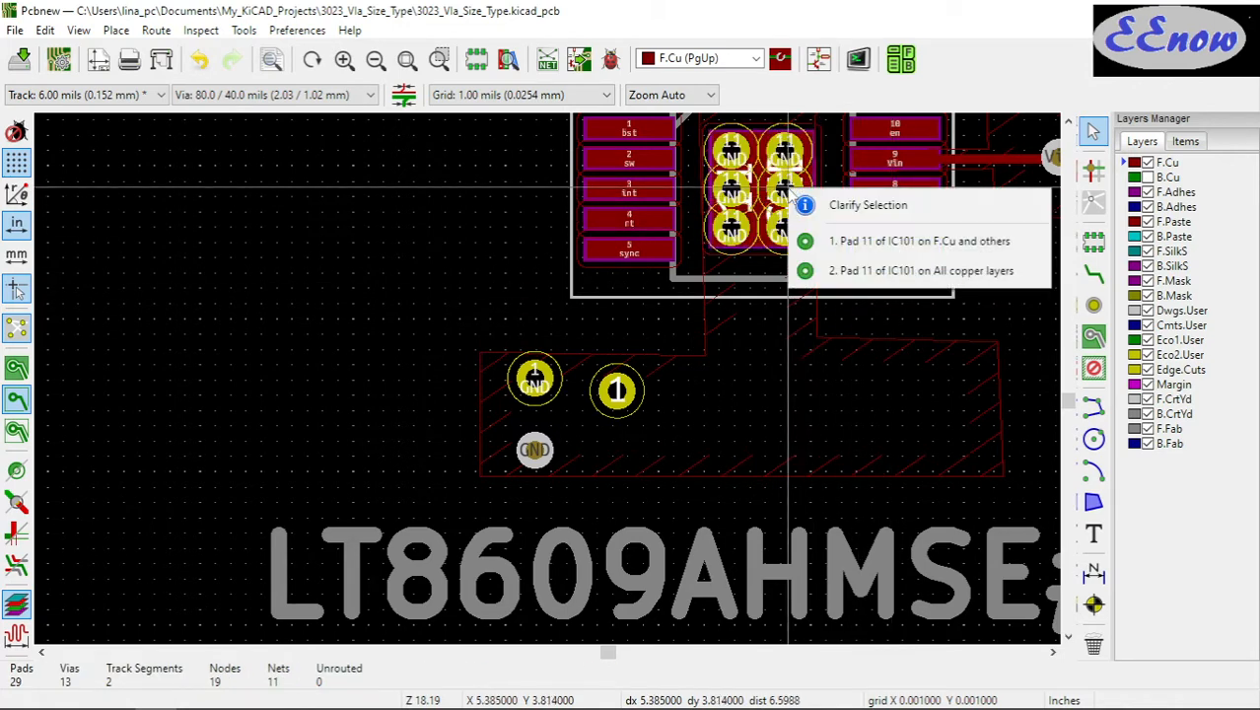
{"action": "left_click", "coordinate": [872, 272]}
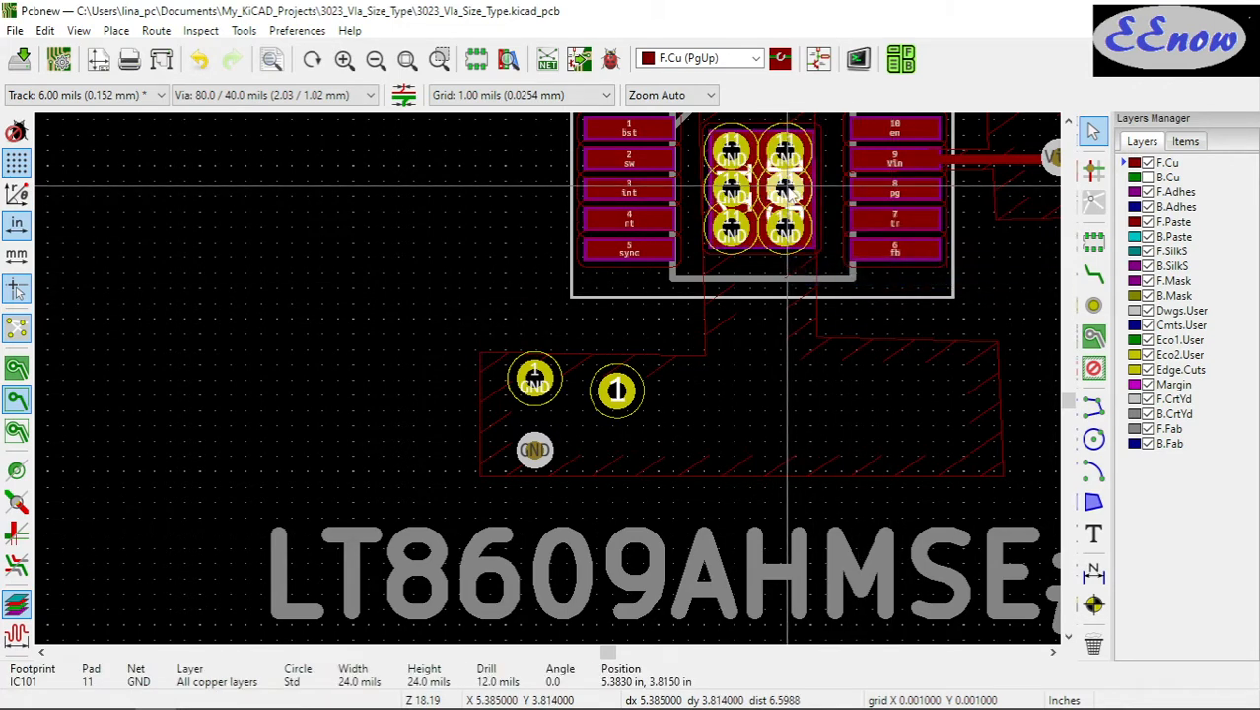
{"action": "key", "text": "e"}
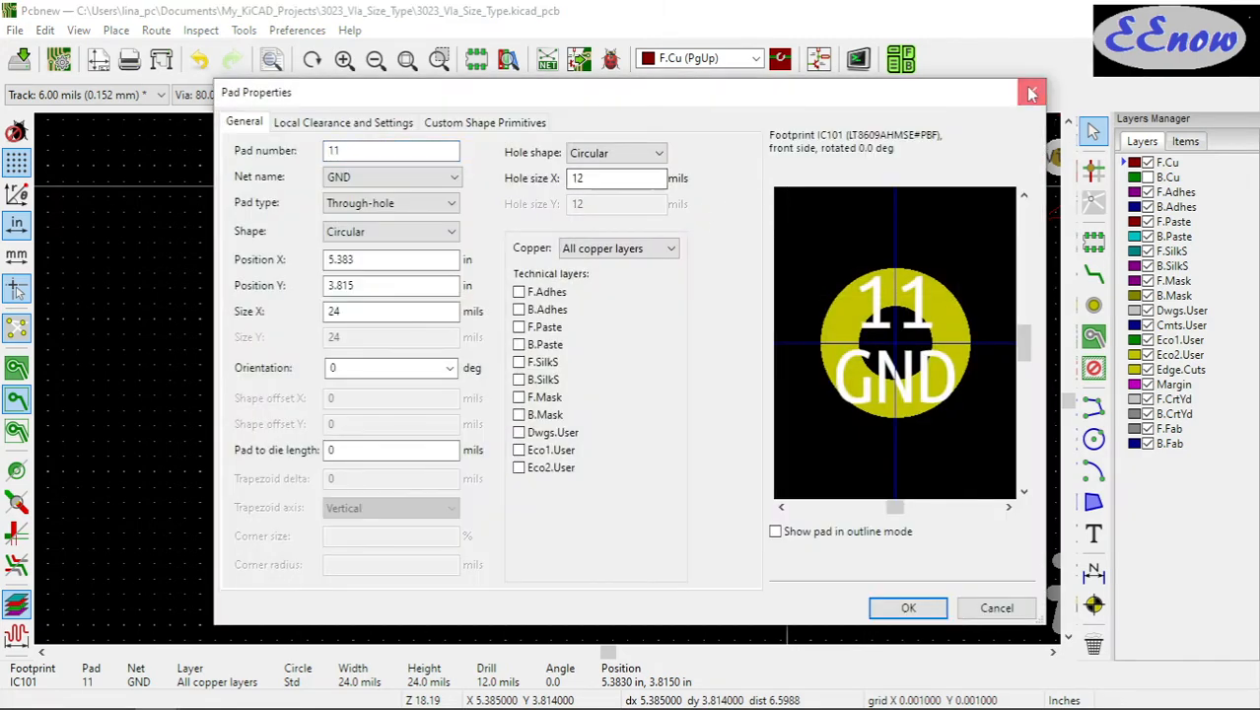
{"action": "left_click", "coordinate": [1031, 91]}
Update the PCB from the netlist, re-associating footprints by reference and keeping the options to update footprints and delete extra footprints
{"action": "scroll", "coordinate": [577, 418], "scroll_direction": "down", "scroll_amount": 3}
{"action": "scroll", "coordinate": [578, 419], "scroll_direction": "up", "scroll_amount": 1}
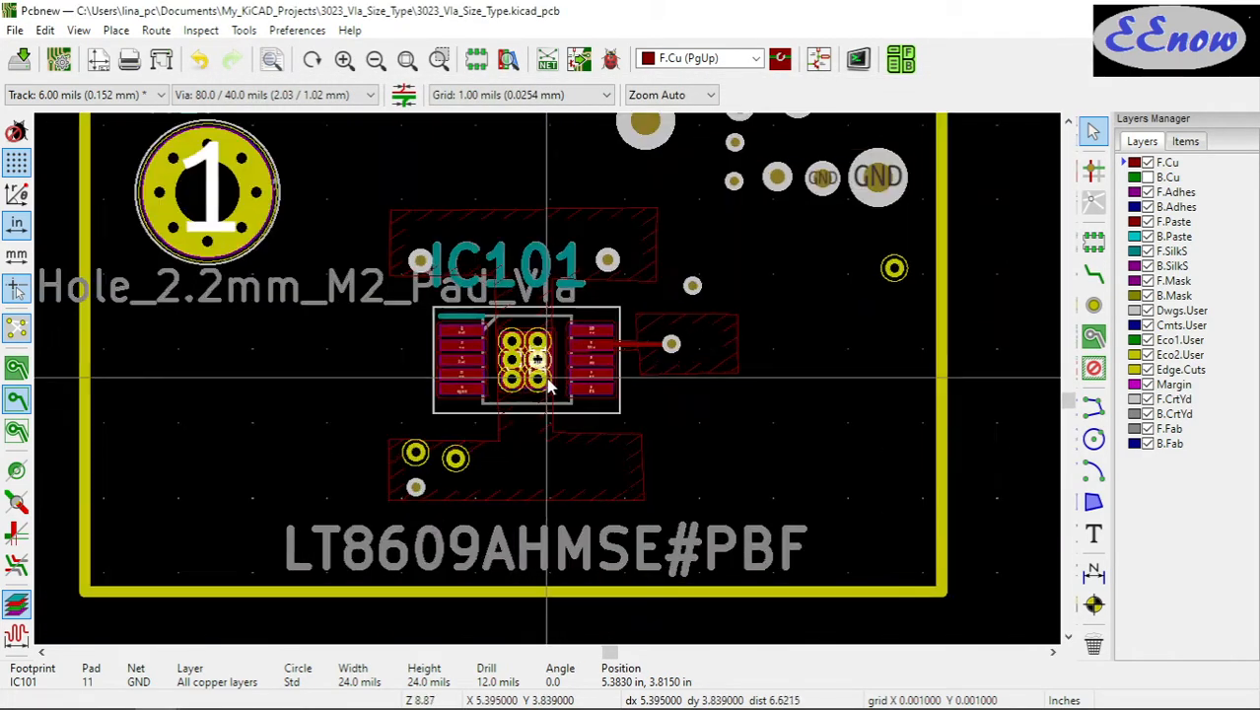
{"action": "scroll", "coordinate": [461, 368], "scroll_direction": "up", "scroll_amount": 1}
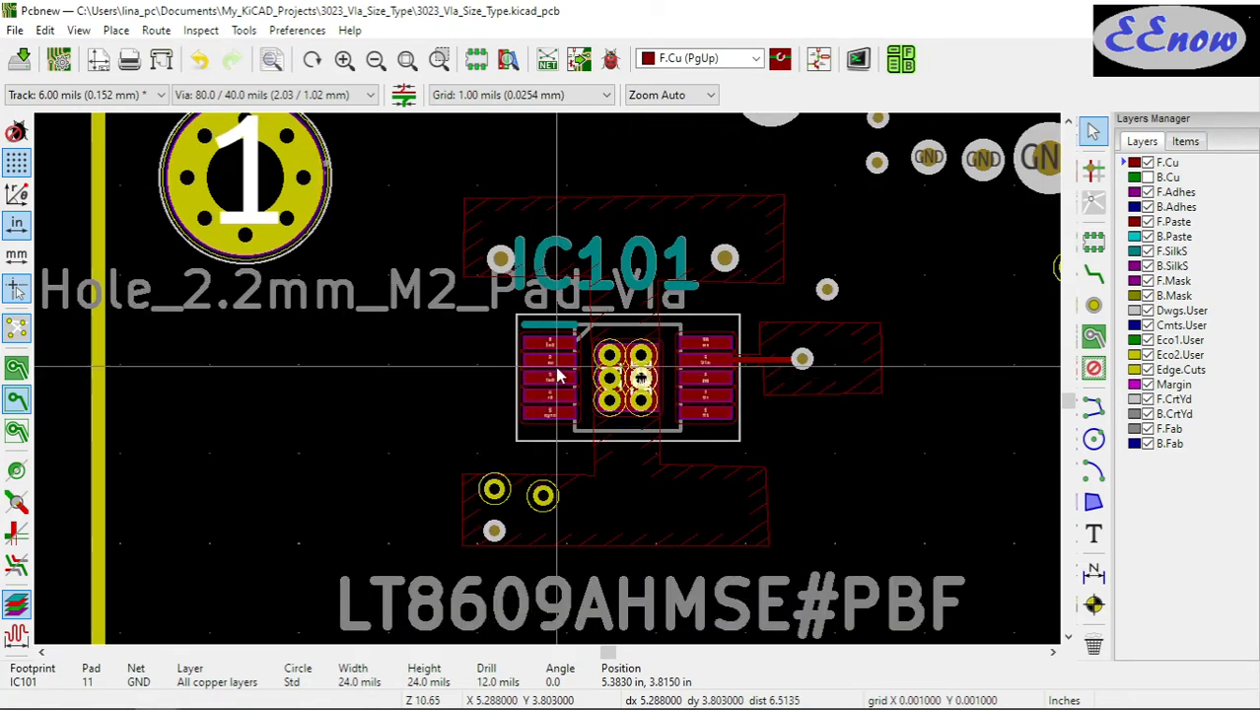
{"action": "left_click", "coordinate": [655, 424]}
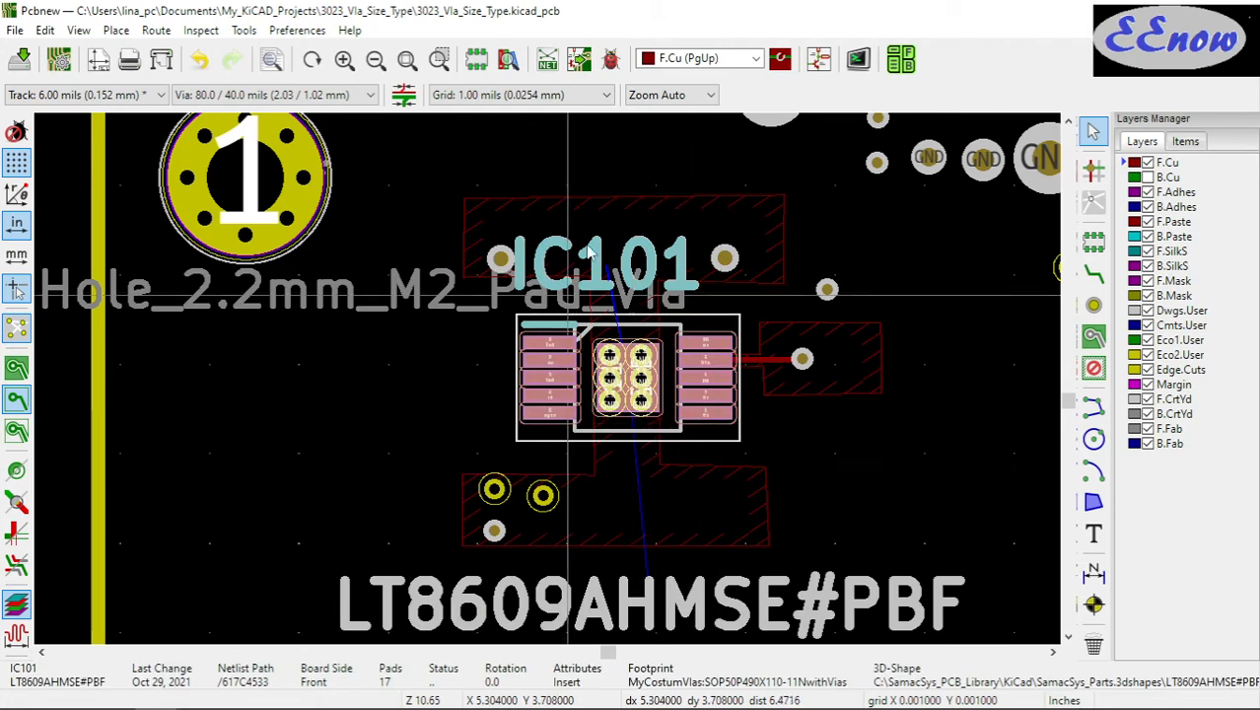
{"action": "left_click", "coordinate": [546, 60]}
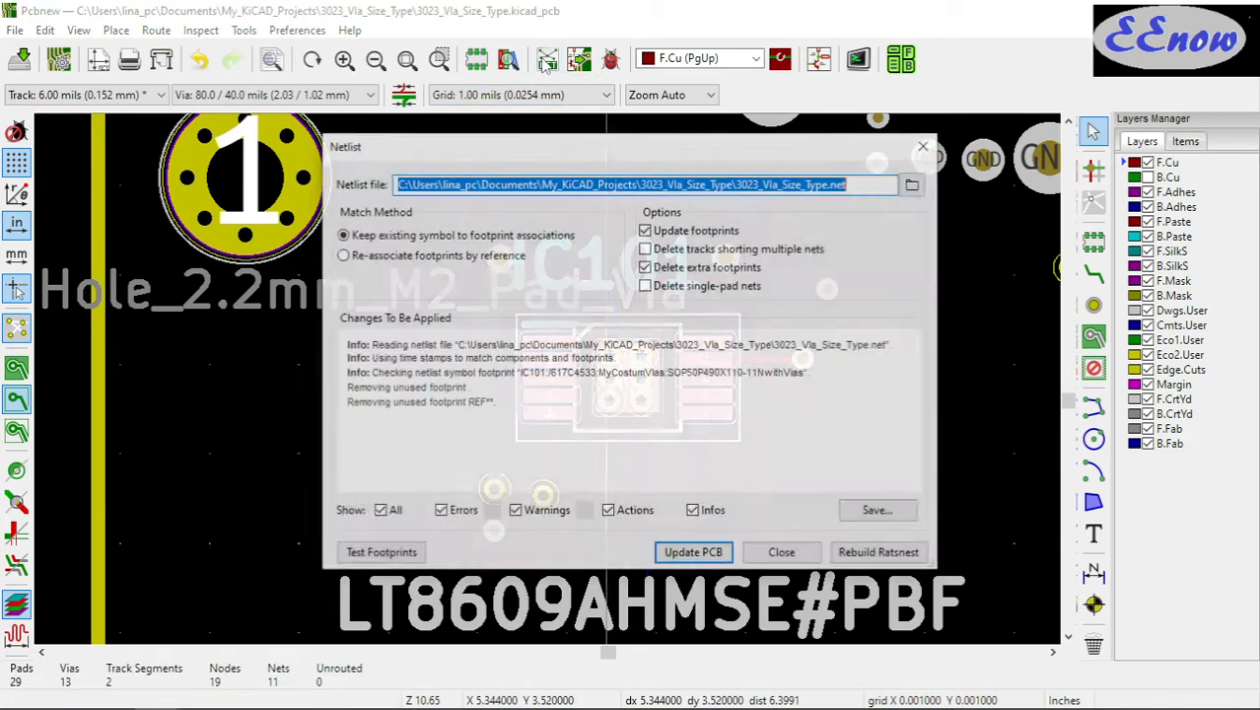
{"action": "left_click", "coordinate": [355, 255]}
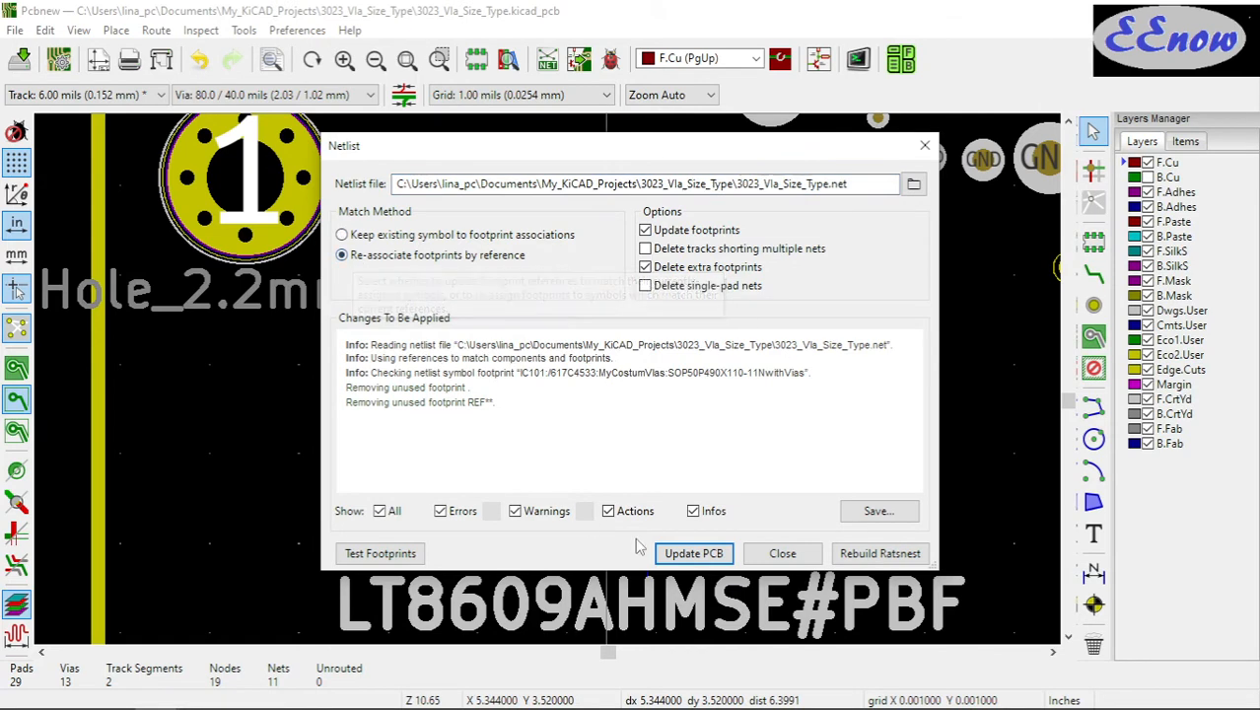
{"action": "left_click", "coordinate": [694, 557]}
{"action": "left_click", "coordinate": [735, 359]}
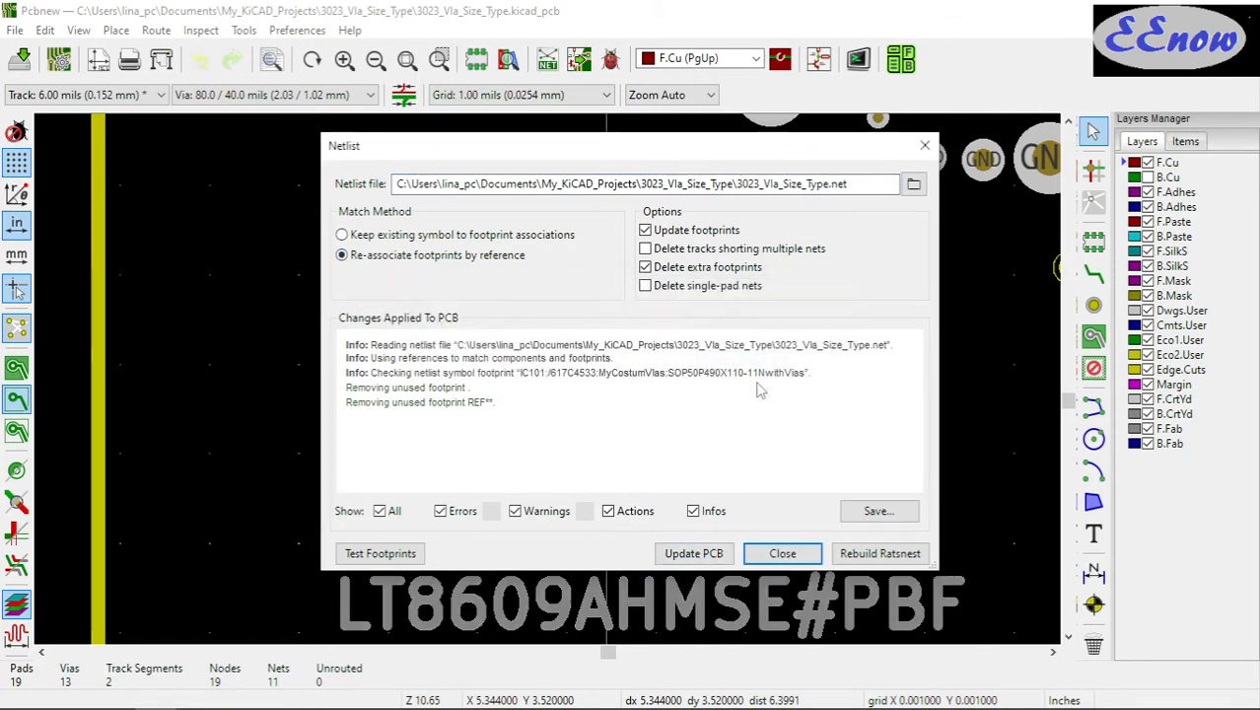
{"action": "left_click", "coordinate": [783, 553]}
Examine the properties of IC101's lower-right via pad 11 on all copper layers, leaving them unchanged, and clear the selection
{"action": "scroll", "coordinate": [550, 384], "scroll_direction": "up", "scroll_amount": 1}
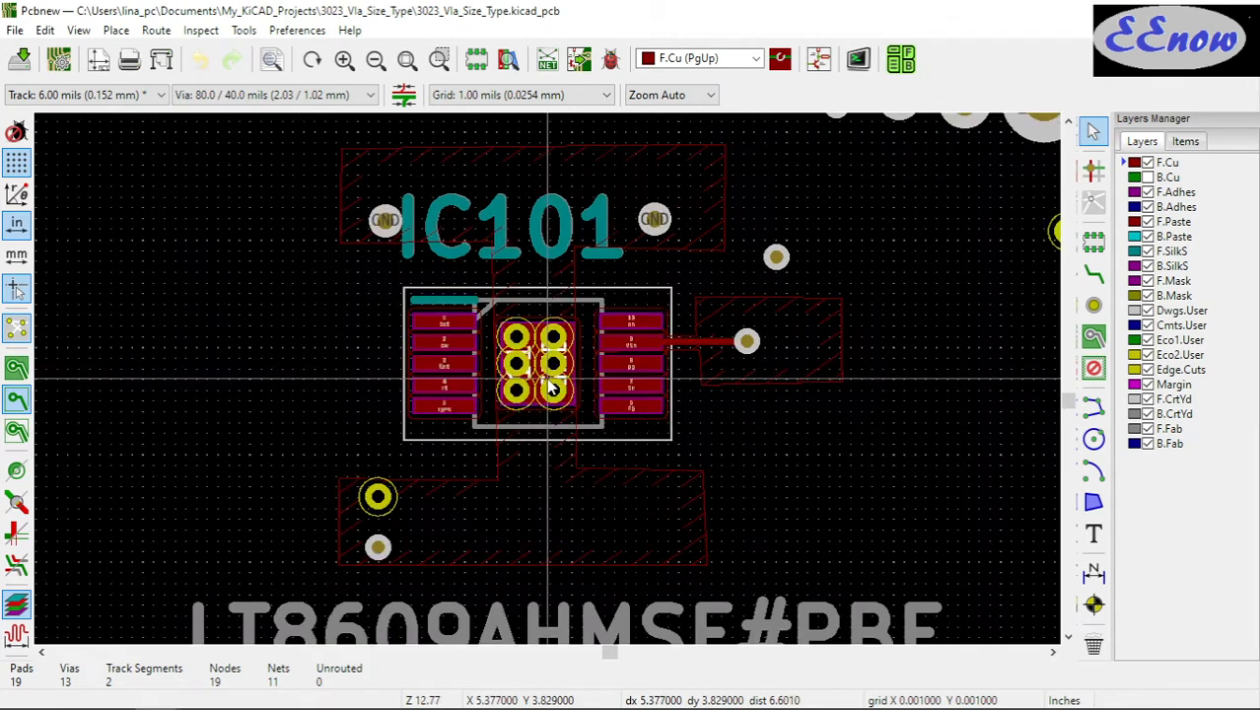
{"action": "scroll", "coordinate": [550, 387], "scroll_direction": "up", "scroll_amount": 4}
{"action": "left_click", "coordinate": [558, 400]}
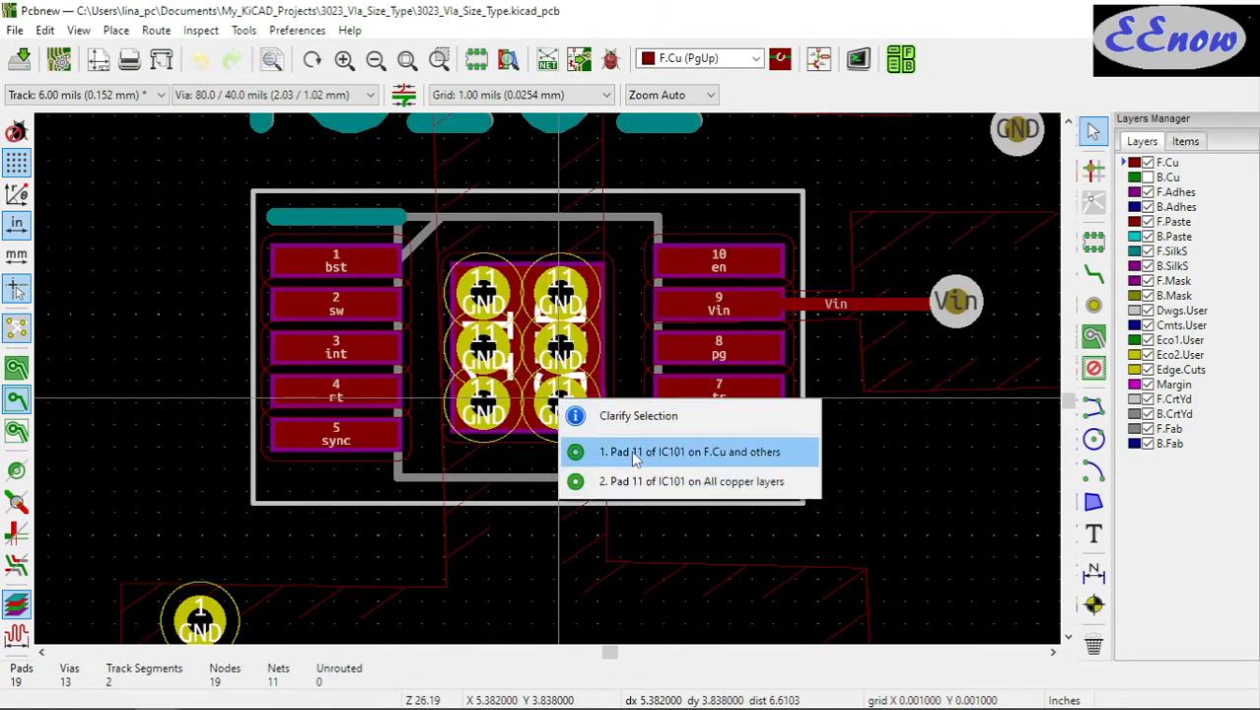
{"action": "left_click", "coordinate": [639, 480]}
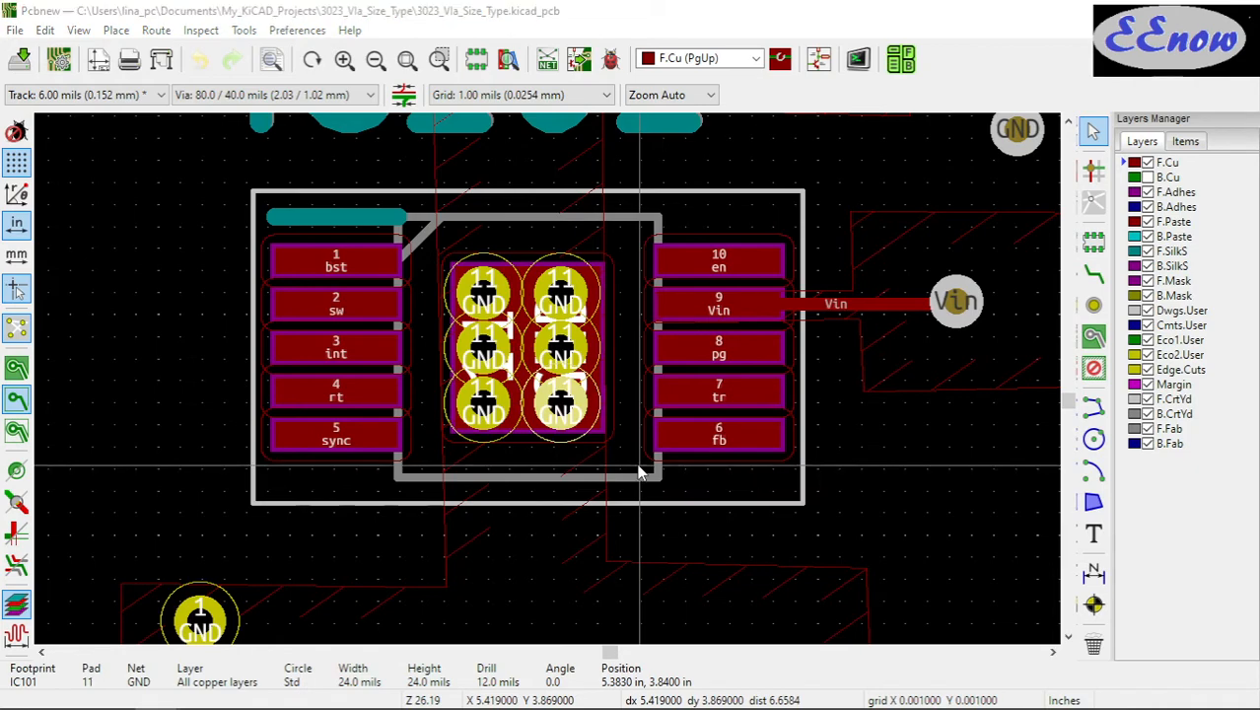
{"action": "key", "text": "e"}
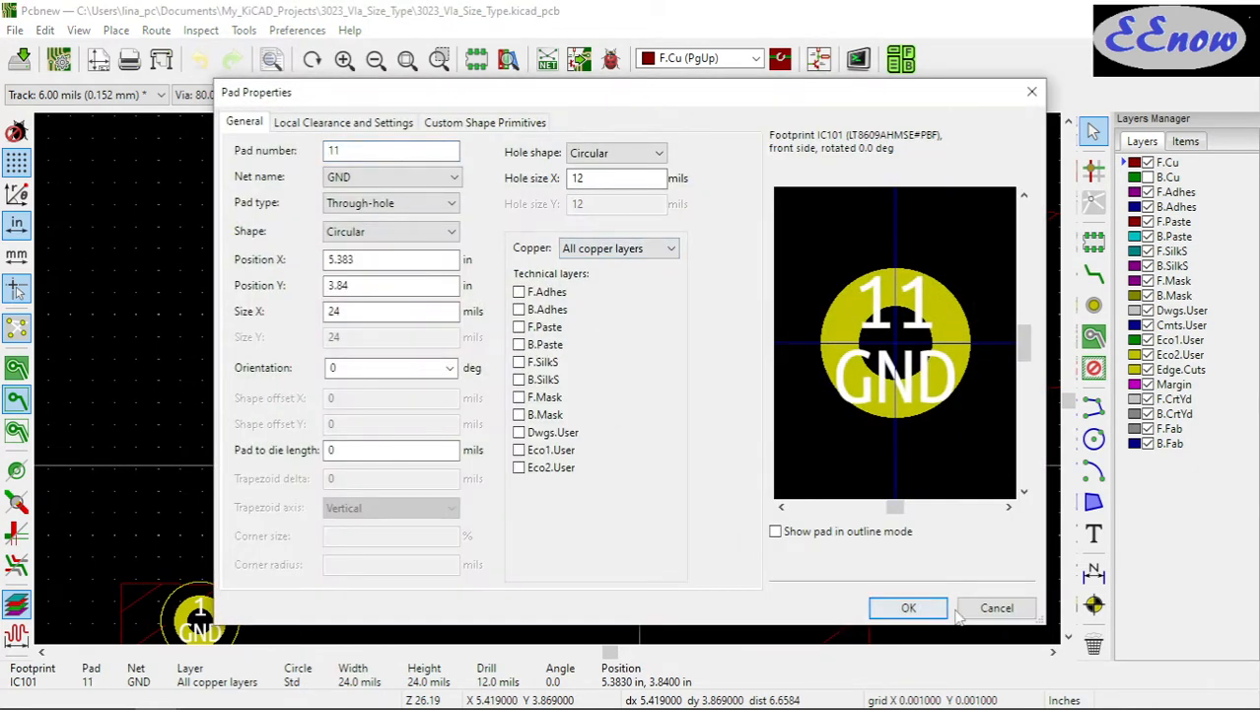
{"action": "left_click", "coordinate": [996, 608]}
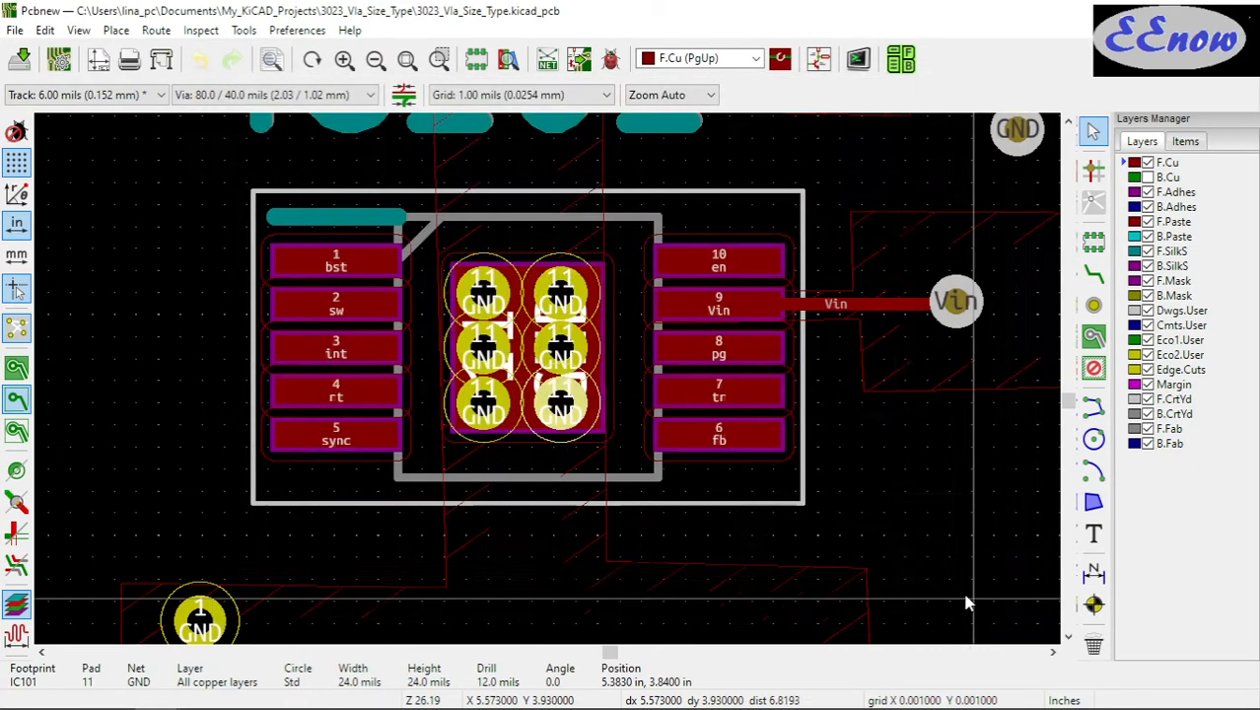
{"action": "left_click", "coordinate": [827, 464]}
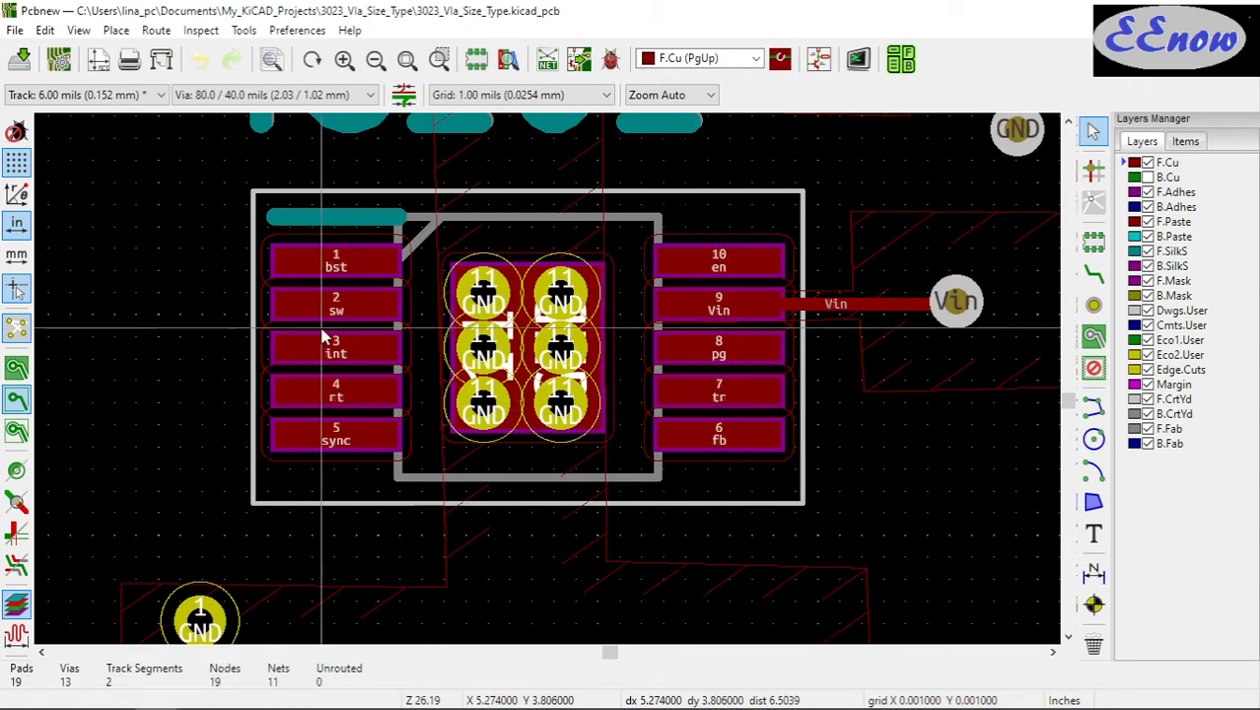
Switch to Eeschema for the IC101 footprint, open its symbol's properties and browse the libraries for its footprint field
{"action": "left_click", "coordinate": [392, 209]}
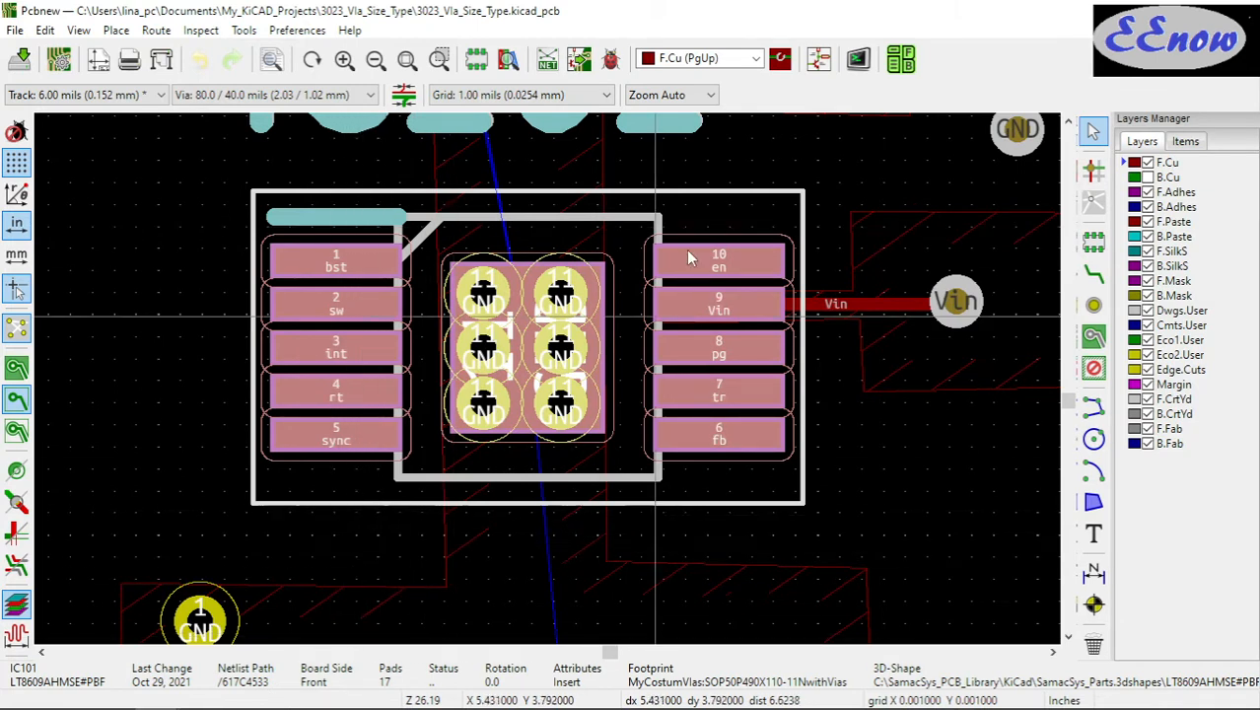
{"action": "left_click", "coordinate": [819, 60]}
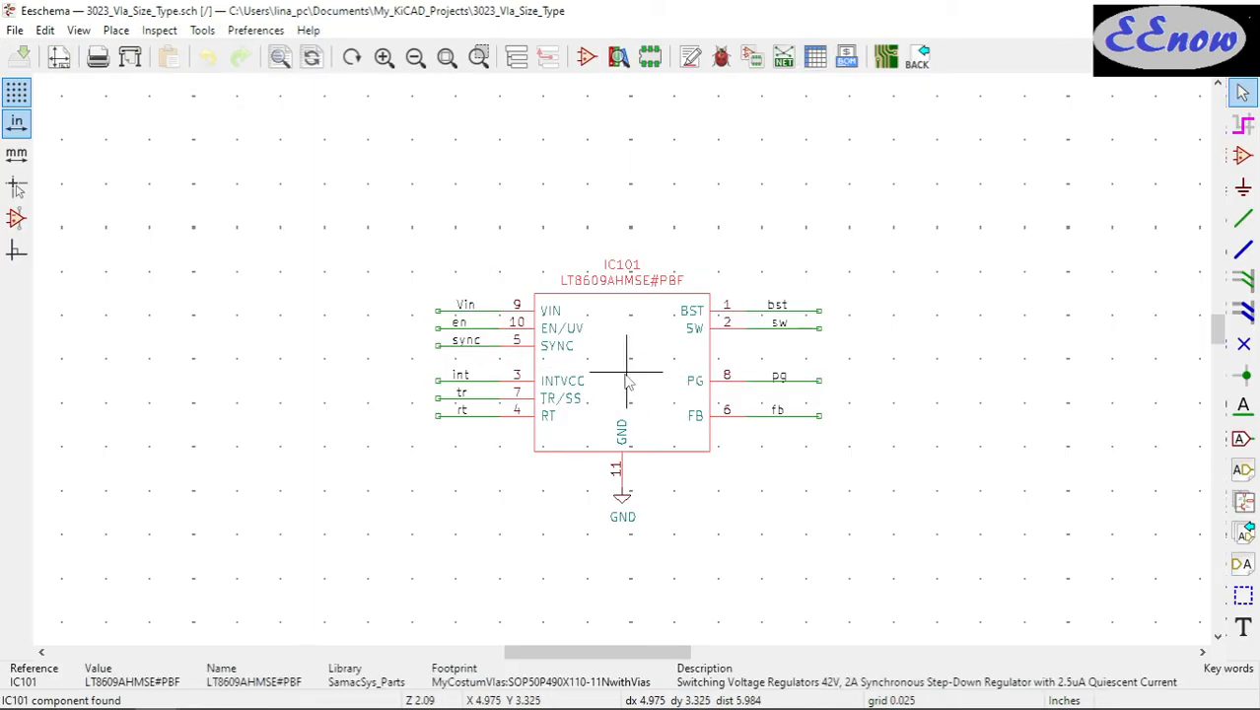
{"action": "double_click", "coordinate": [626, 382]}
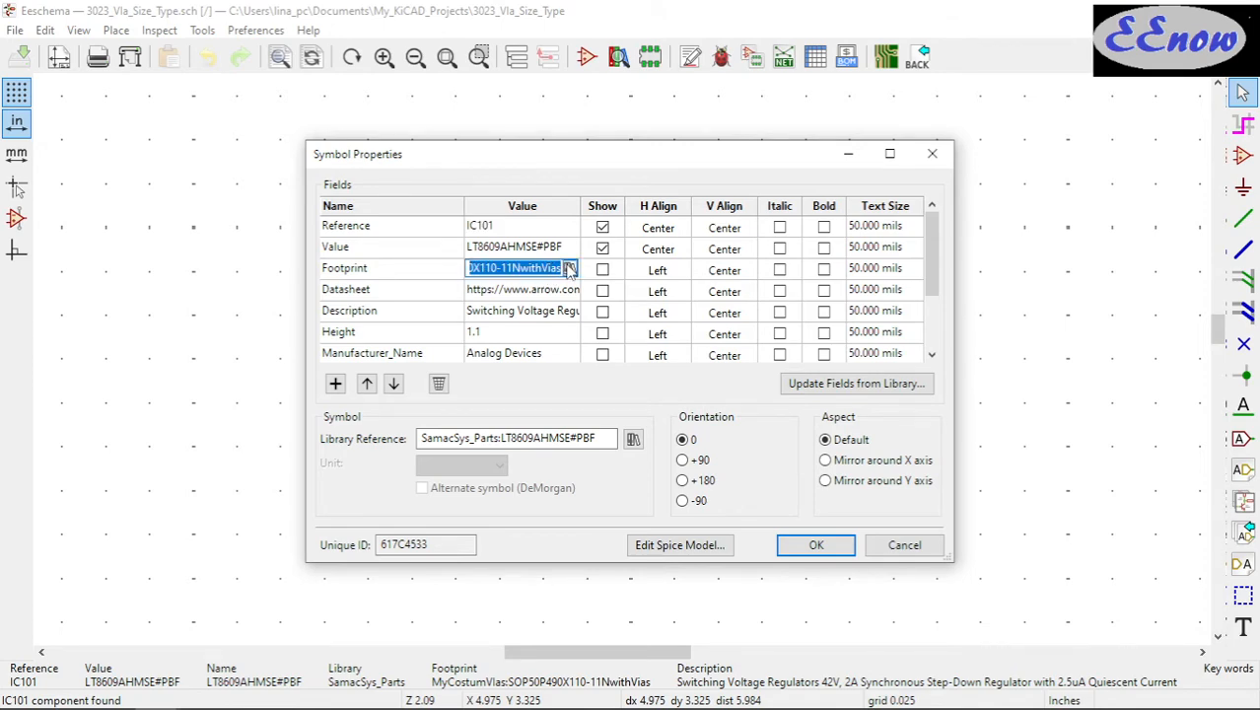
{"action": "left_click", "coordinate": [569, 268]}
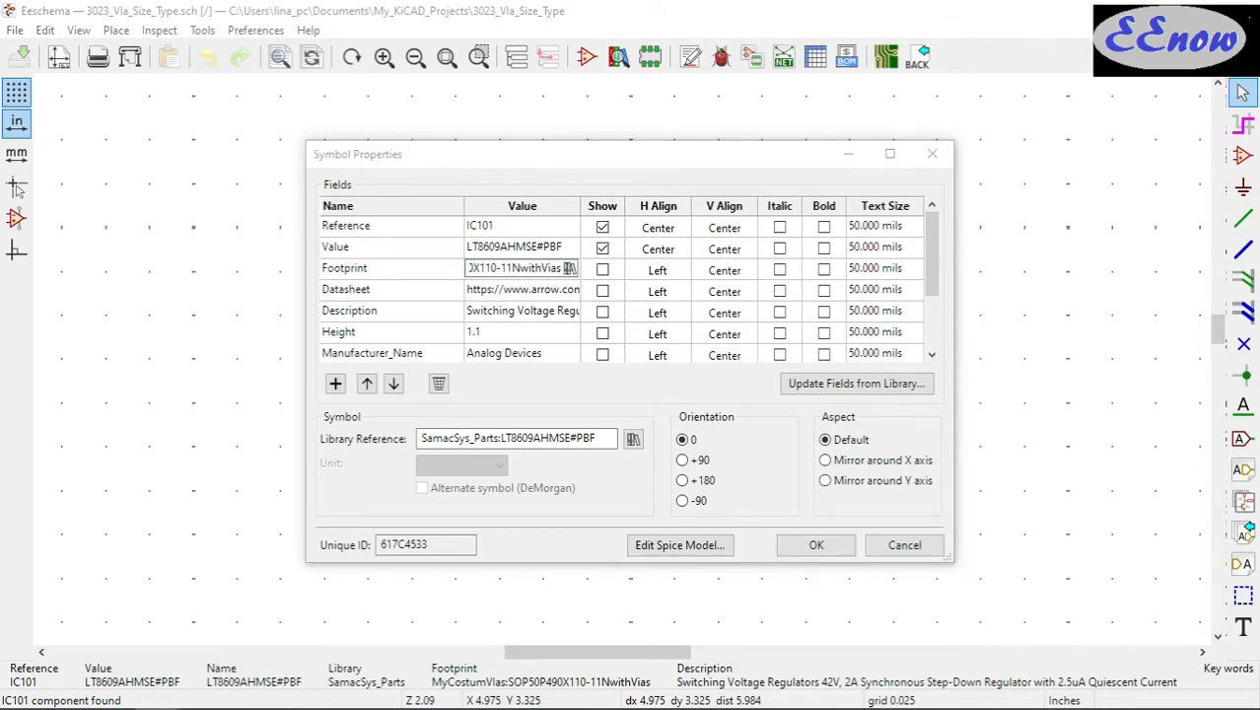
Examine the SOP50P490X110-11NwithVias footprint in the MyCostumVIas library, close the browser and accept IC101's symbol properties
{"action": "left_click_drag", "start_coordinate": [0, 59], "coordinate": [404, 57]}
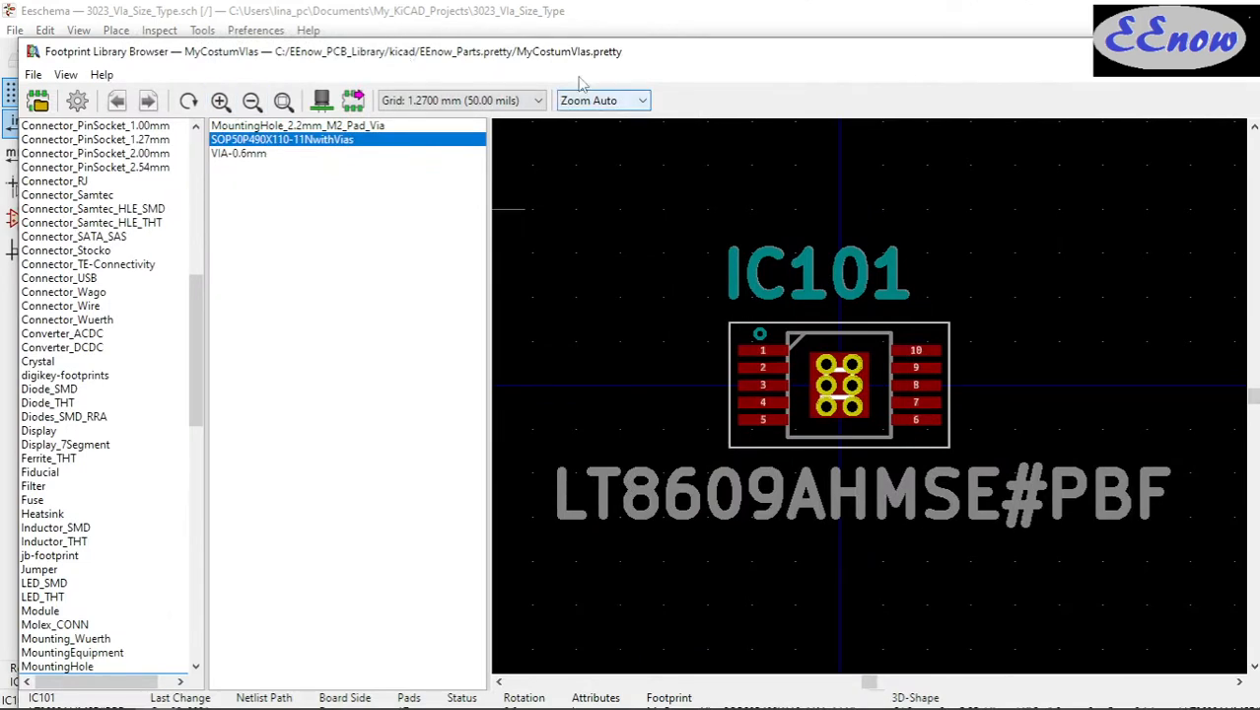
{"action": "double_click", "coordinate": [611, 52]}
{"action": "scroll", "coordinate": [890, 437], "scroll_direction": "down", "scroll_amount": 5}
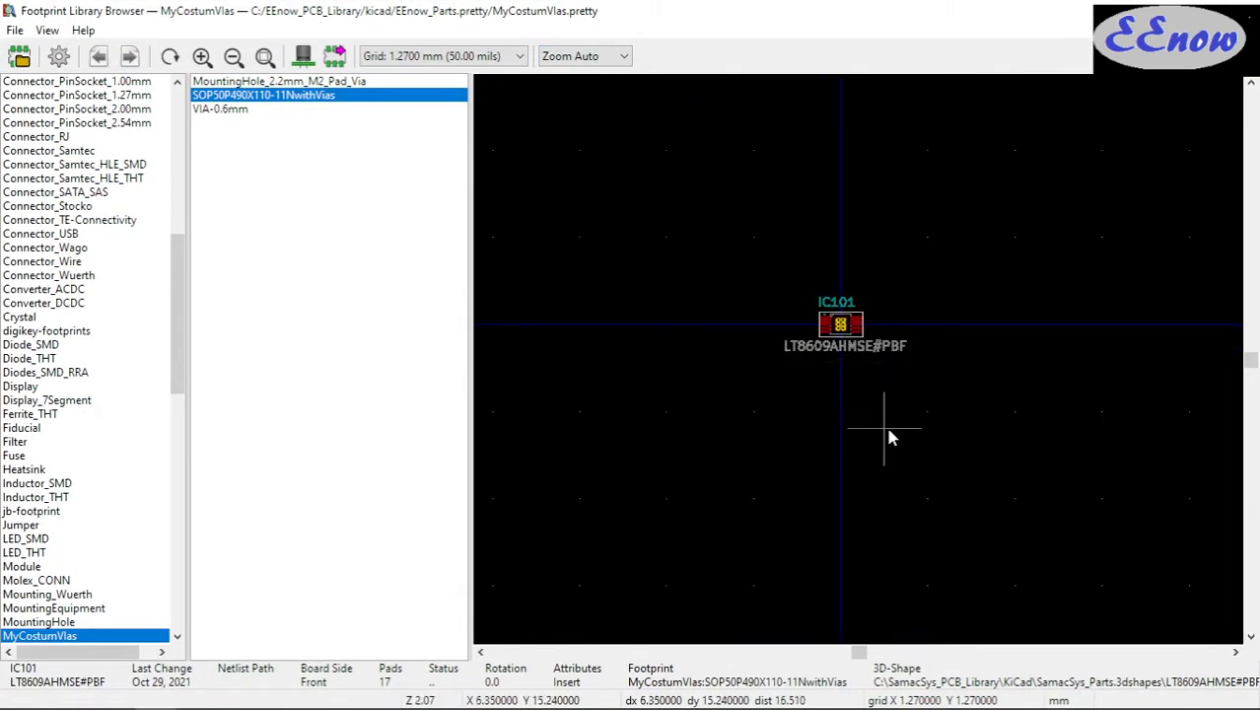
{"action": "scroll", "coordinate": [860, 368], "scroll_direction": "up", "scroll_amount": 4}
{"action": "left_click", "coordinate": [1237, 11]}
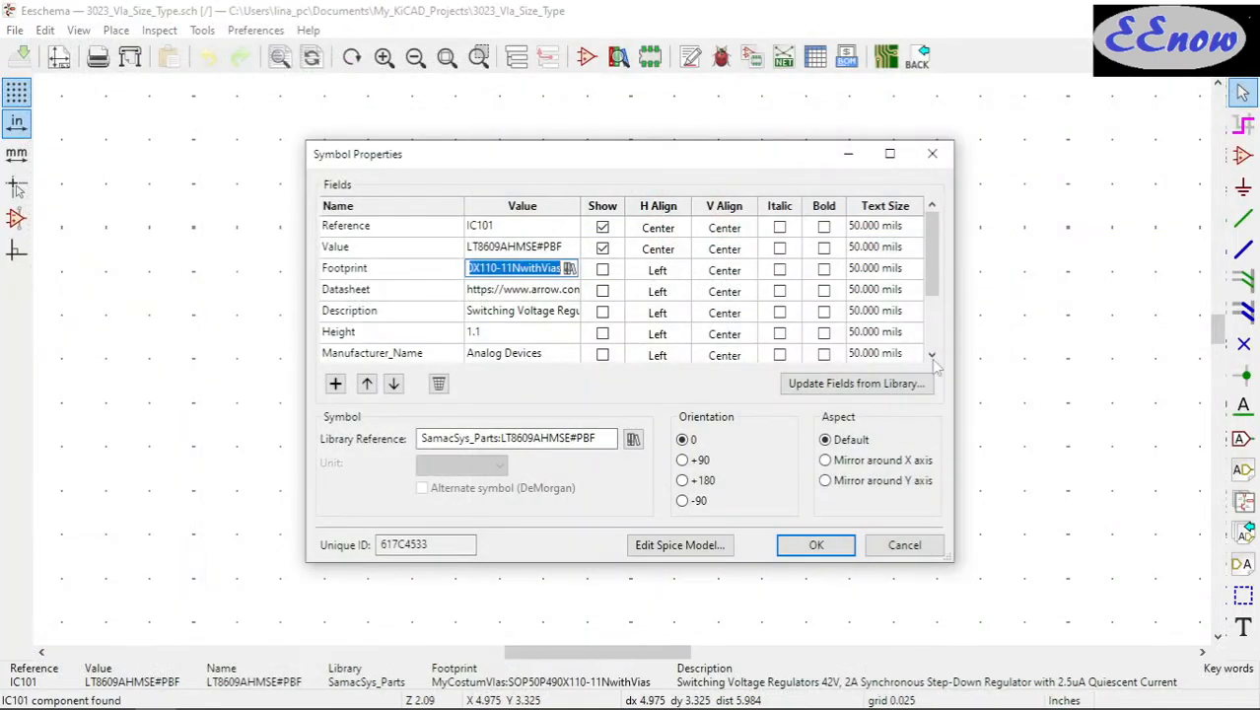
{"action": "left_click", "coordinate": [816, 544]}
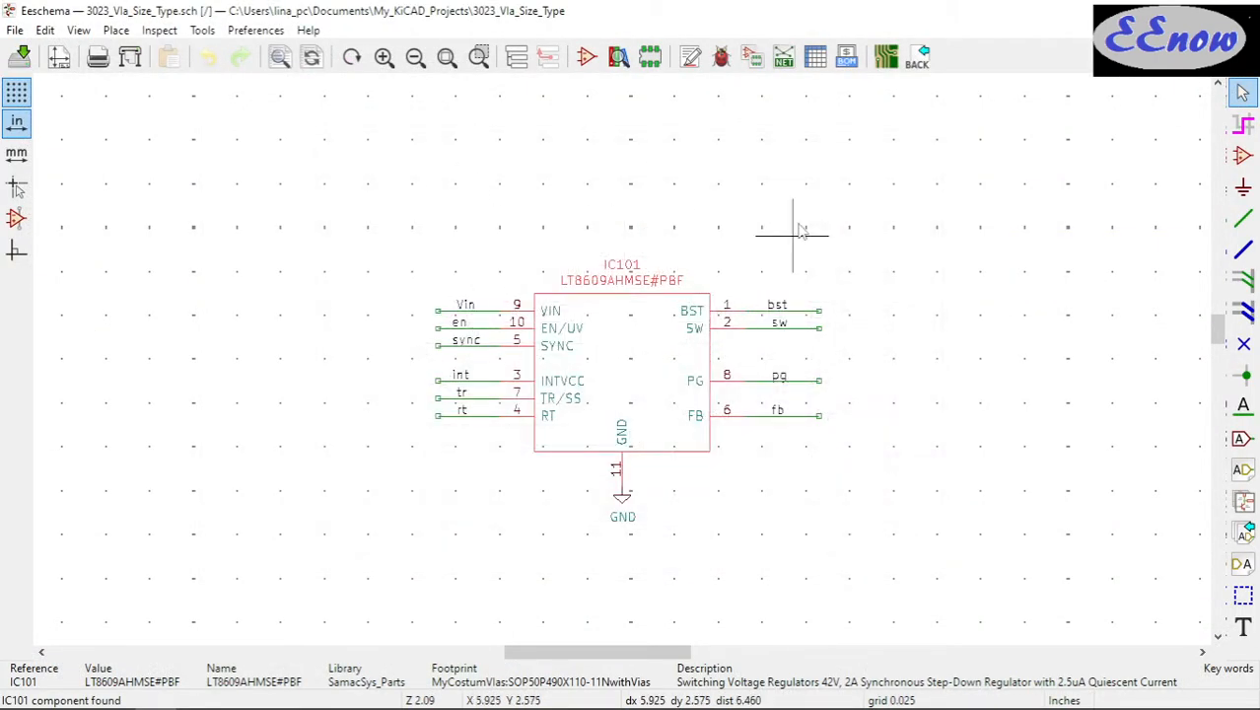
Generate the schematic's netlist in the default Pcbnew format and save the file
{"action": "left_click", "coordinate": [779, 197]}
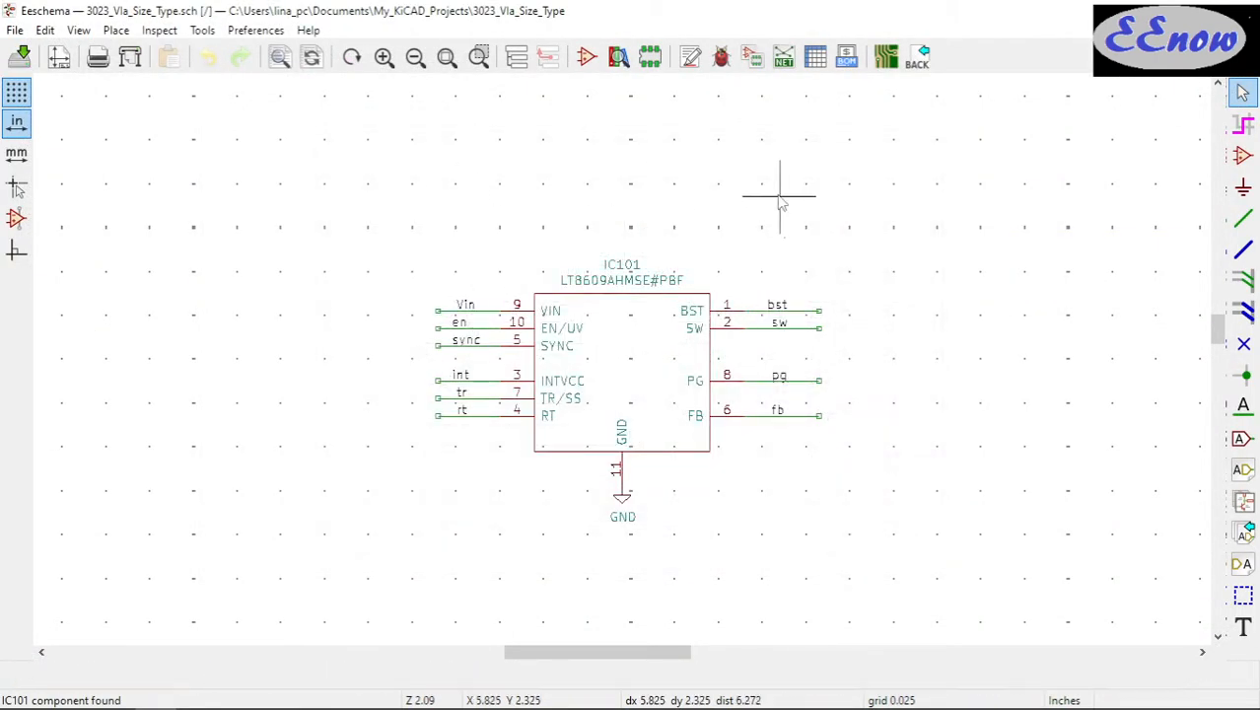
{"action": "left_click", "coordinate": [783, 62]}
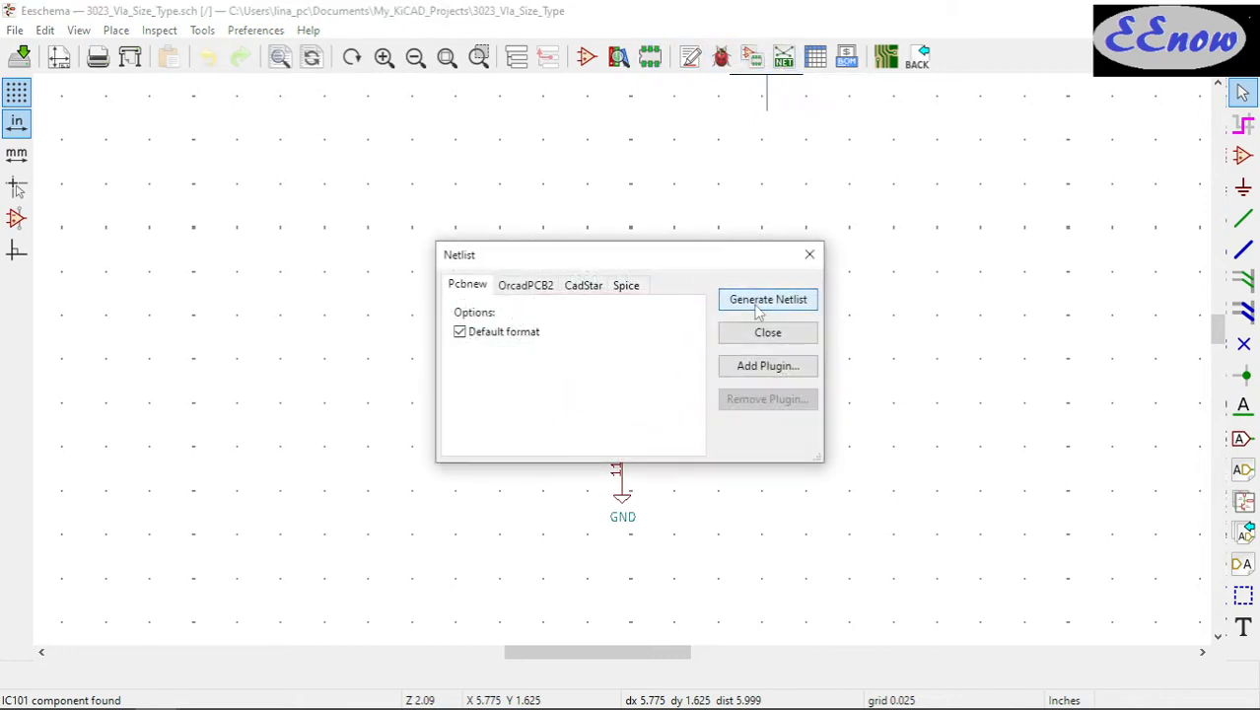
{"action": "left_click", "coordinate": [766, 300]}
{"action": "left_click", "coordinate": [908, 649]}
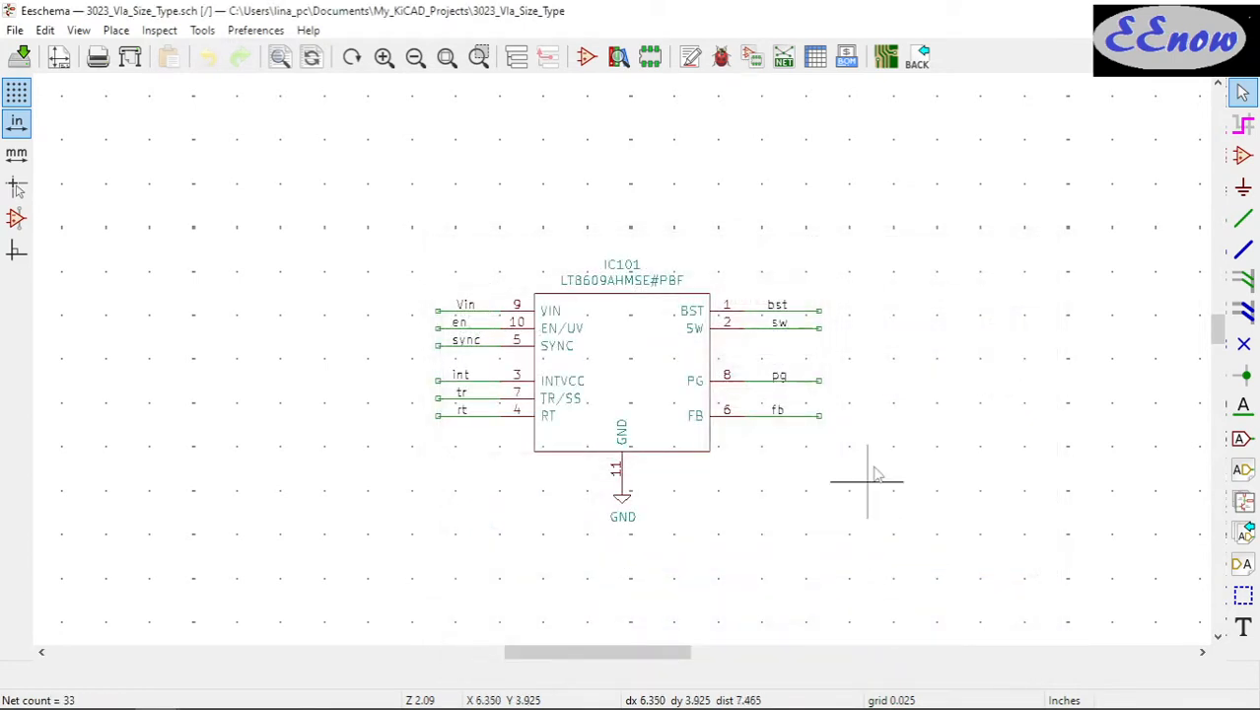
Switch to Pcbnew and update the board from the 3023_VIa_Size_Type.net netlist, re-associating footprints by reference
{"action": "left_click", "coordinate": [885, 61]}
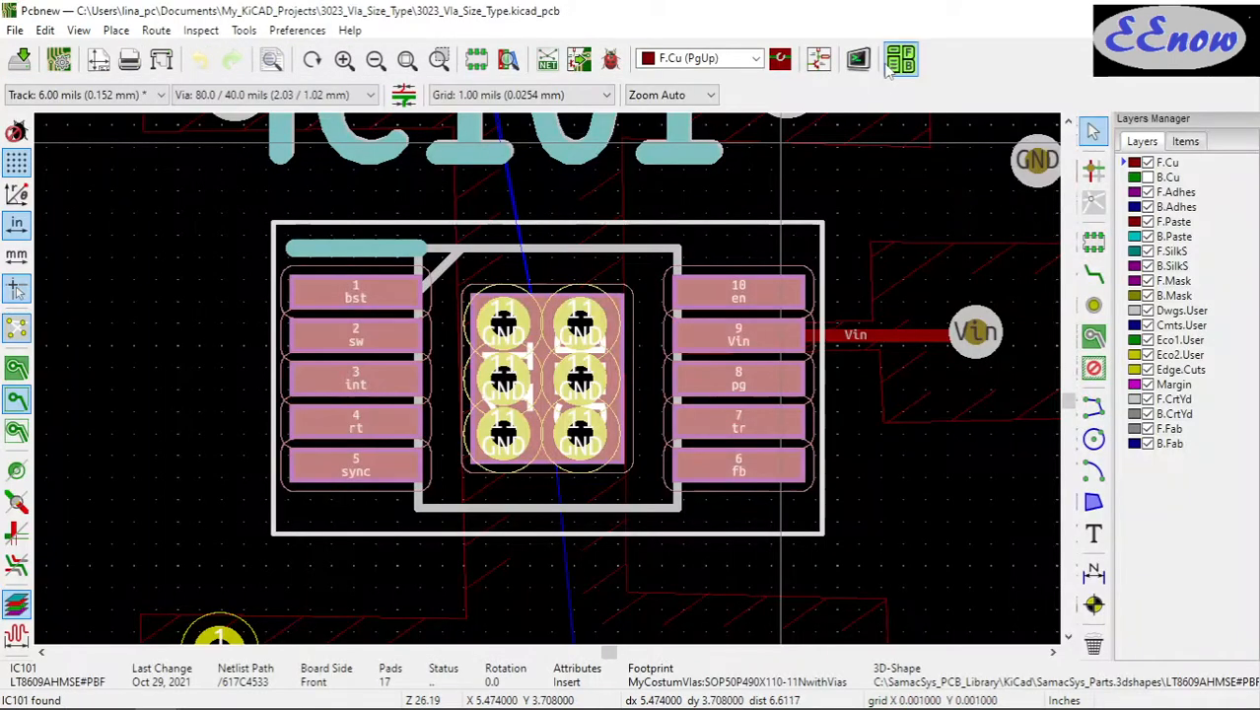
{"action": "left_click", "coordinate": [547, 59]}
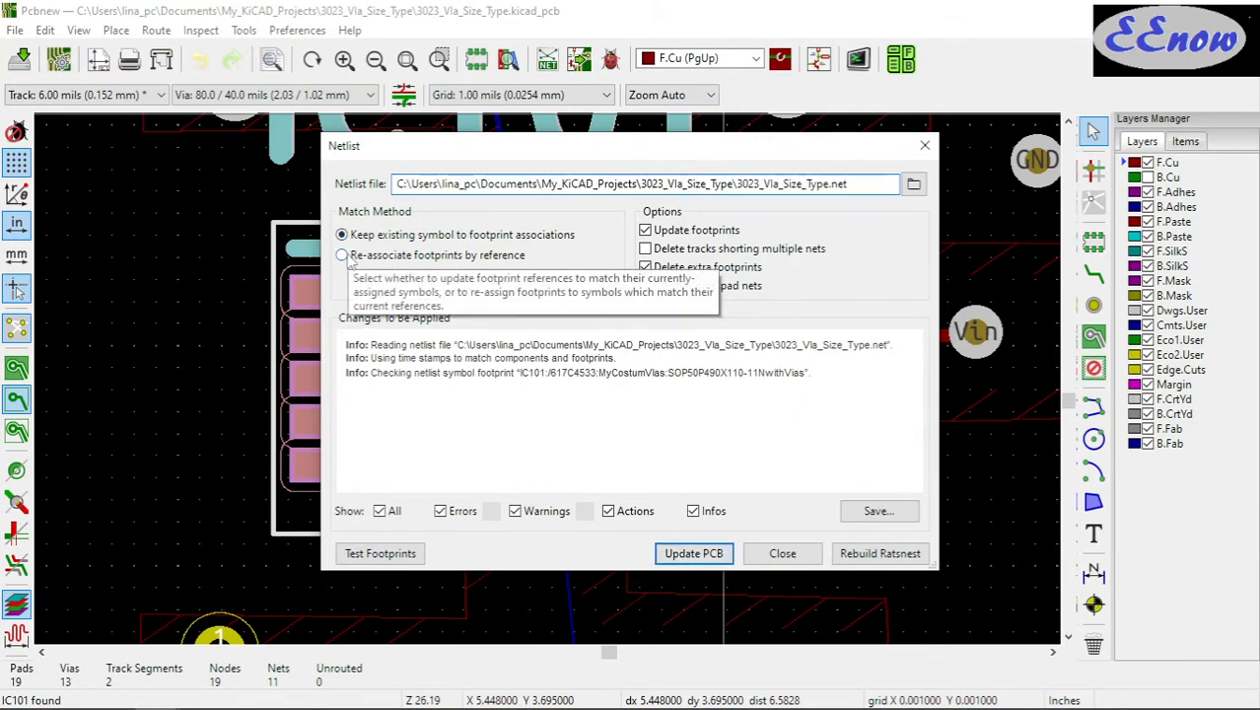
{"action": "left_click", "coordinate": [692, 553]}
{"action": "left_click", "coordinate": [717, 362]}
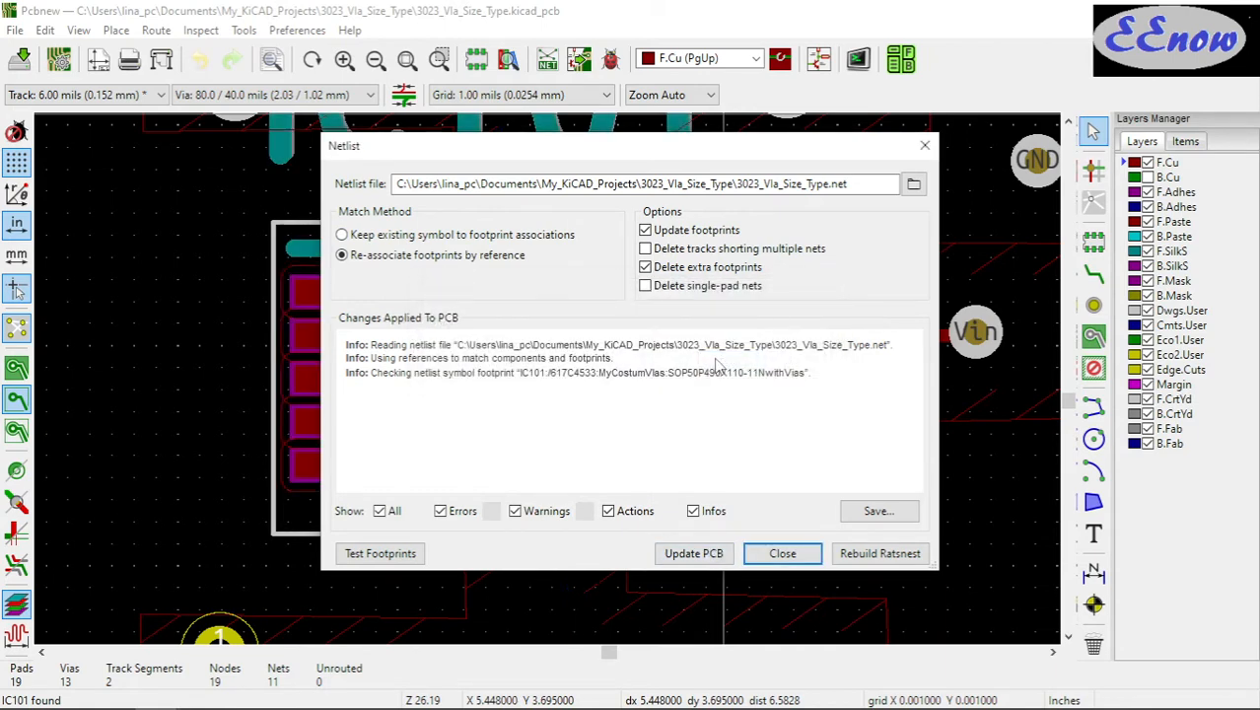
{"action": "left_click", "coordinate": [798, 560]}
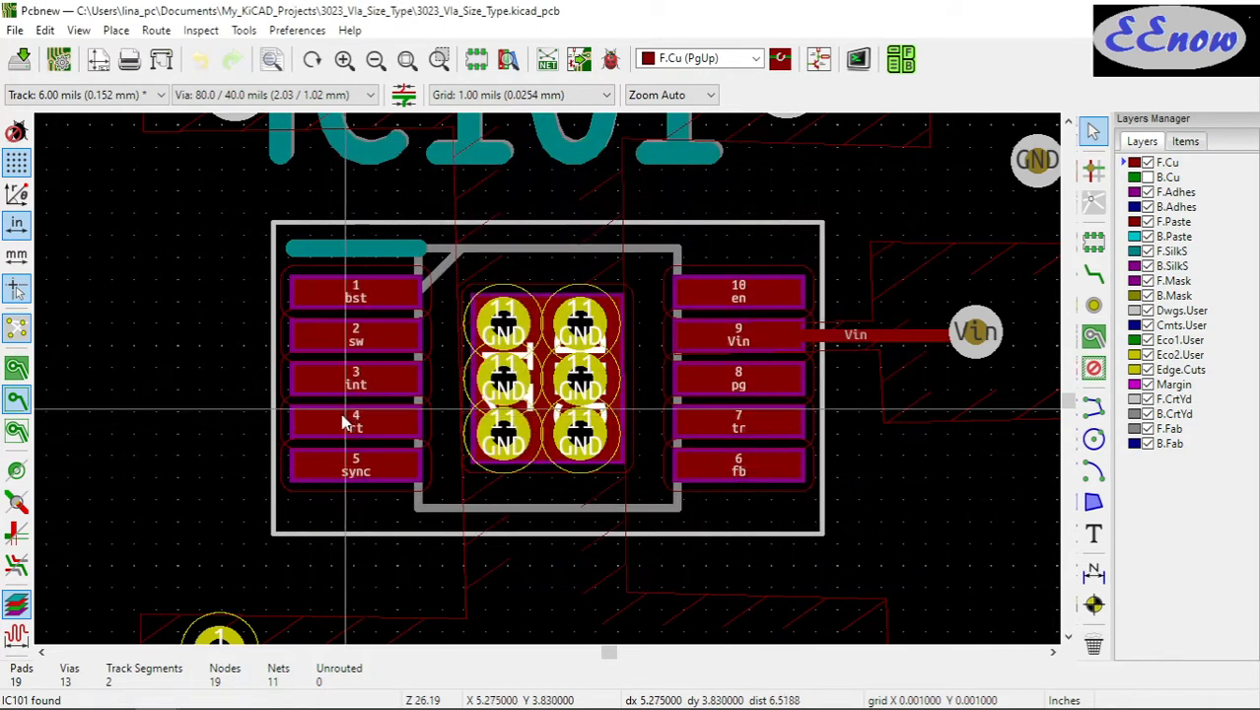
Delete the IC101 footprint from the board
{"action": "scroll", "coordinate": [555, 371], "scroll_direction": "down", "scroll_amount": 1}
{"action": "left_click", "coordinate": [556, 370]}
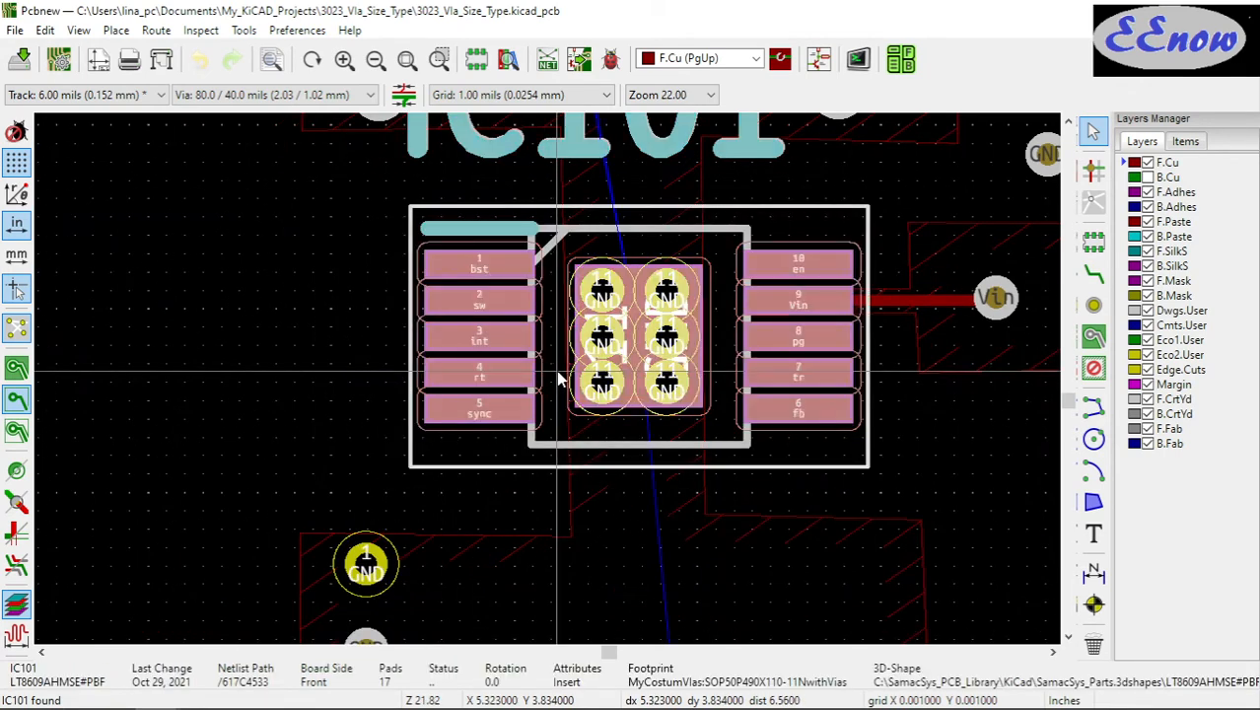
{"action": "key", "text": "Delete"}
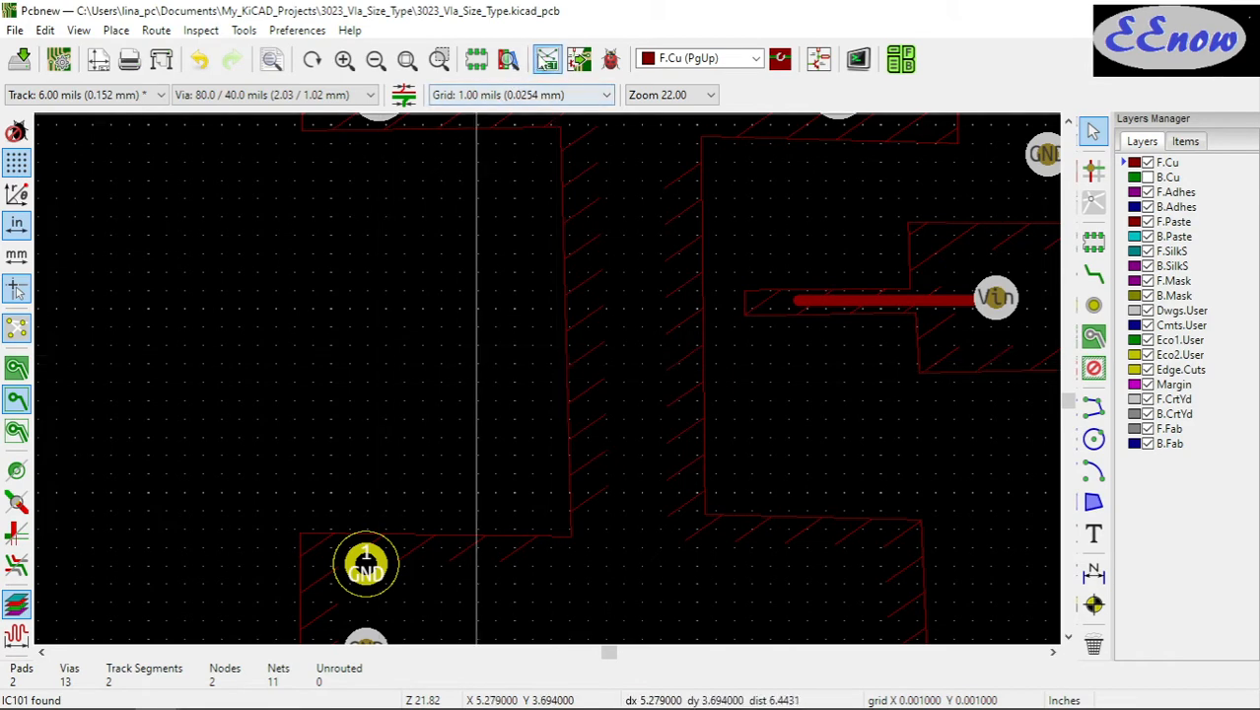
Update the board from the netlist keeping existing symbol associations, and place the added IC101 footprint with pad 9 on the Vin track
{"action": "left_click", "coordinate": [547, 59]}
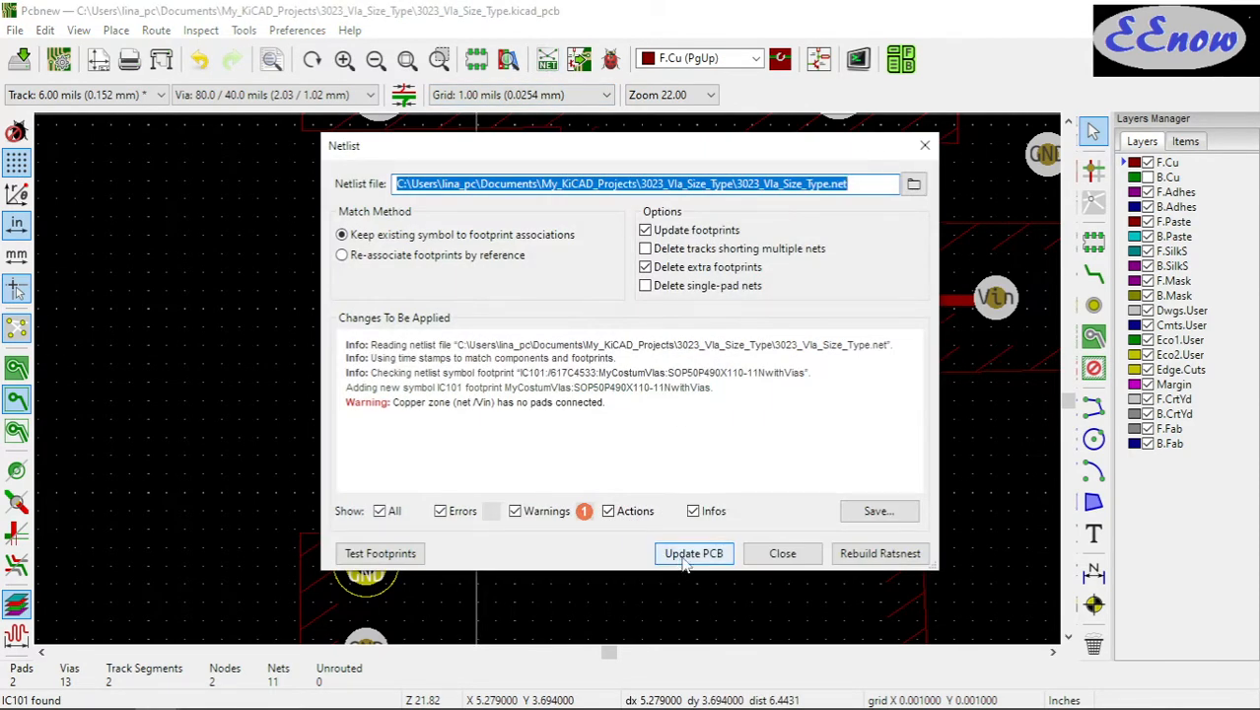
{"action": "left_click", "coordinate": [687, 554]}
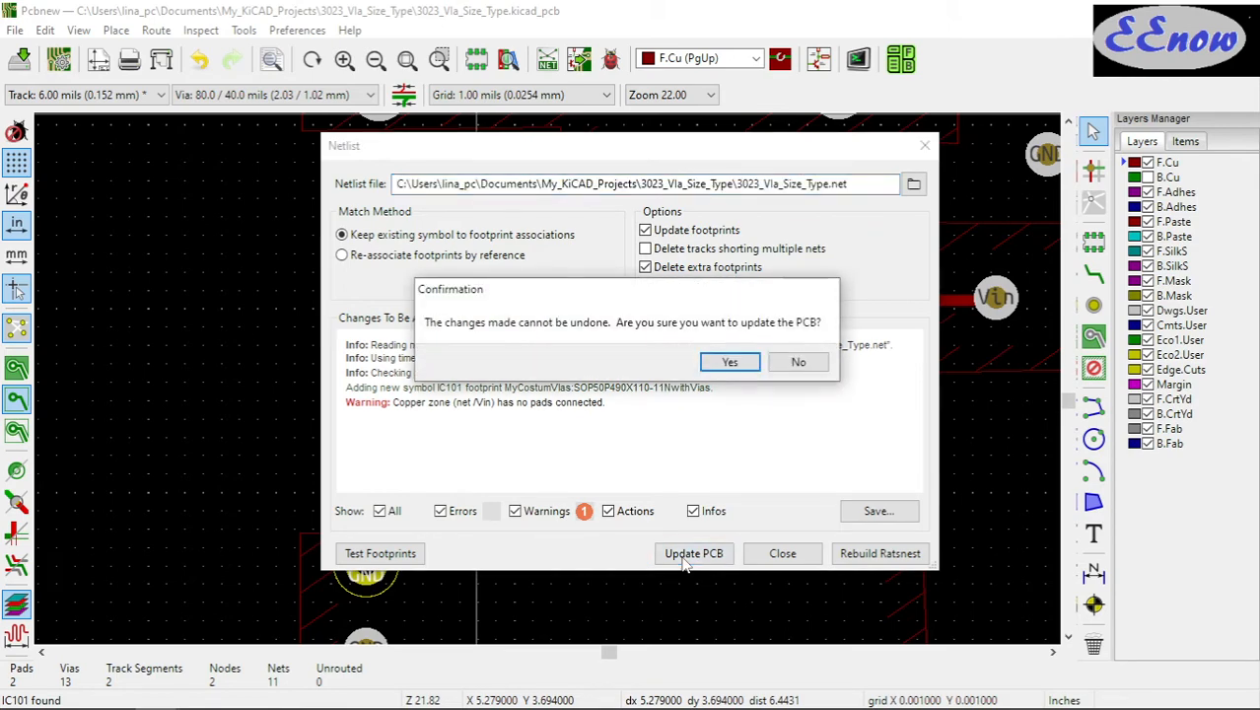
{"action": "left_click", "coordinate": [729, 361]}
{"action": "left_click", "coordinate": [781, 553]}
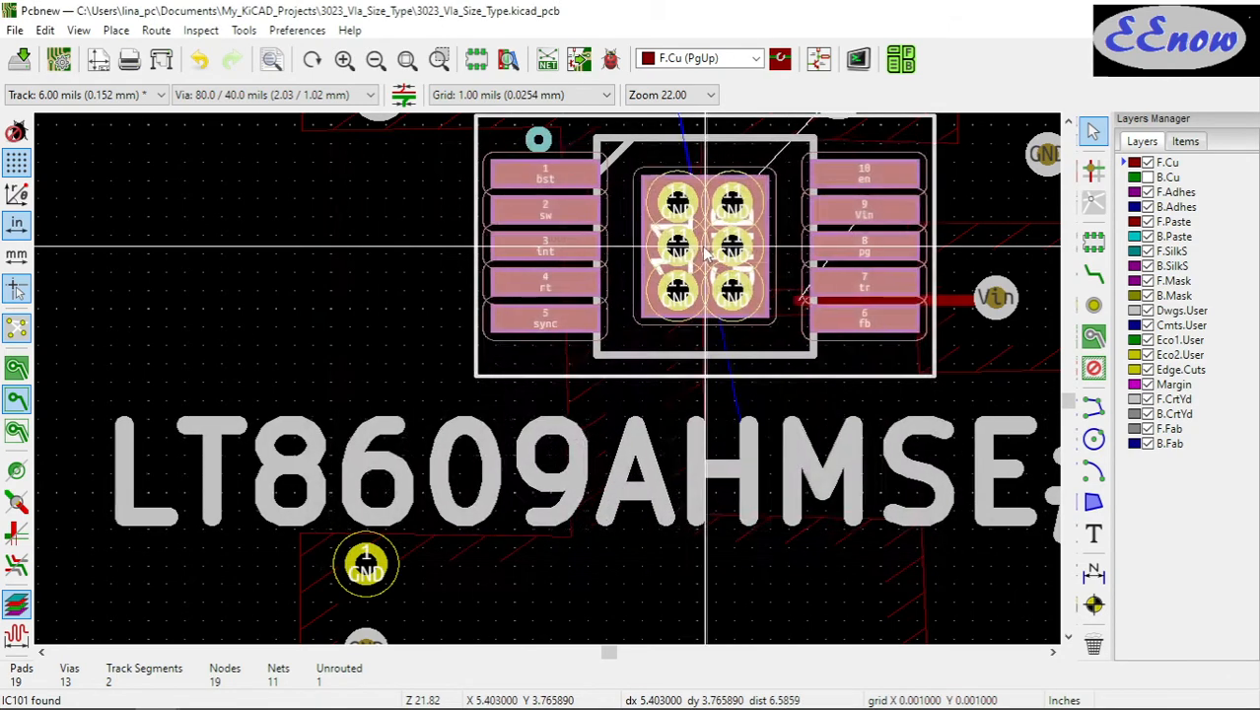
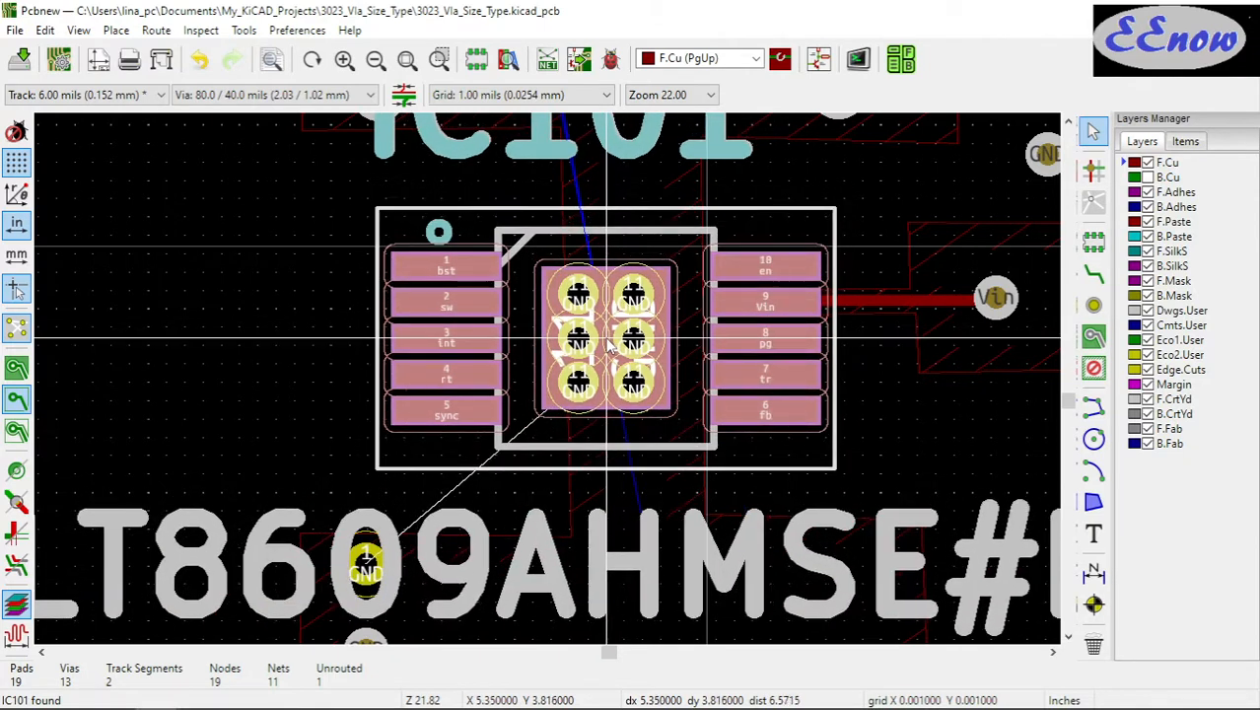
{"action": "left_click", "coordinate": [604, 337]}
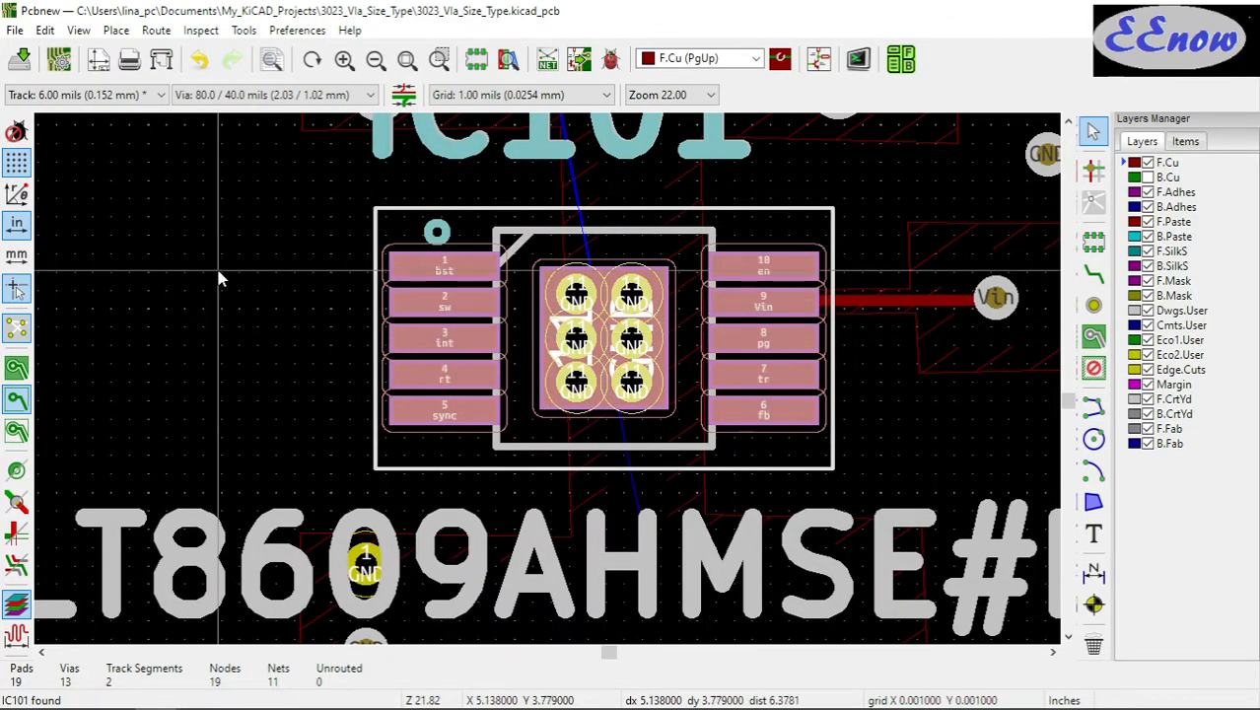
{"action": "left_click", "coordinate": [216, 265]}
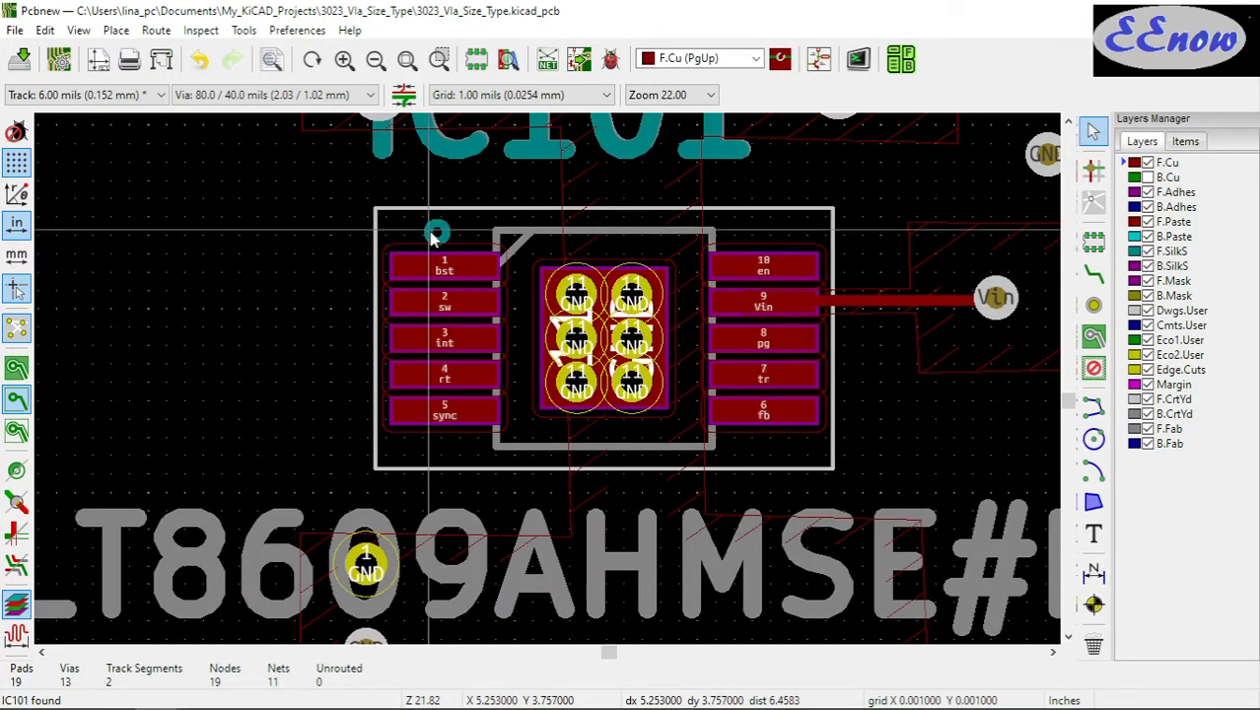
Move IC101's LT8609AHMSE#PBF value text to just below the lower GND zone, inside the board edge
{"action": "scroll", "coordinate": [580, 360], "scroll_direction": "up", "scroll_amount": 2}
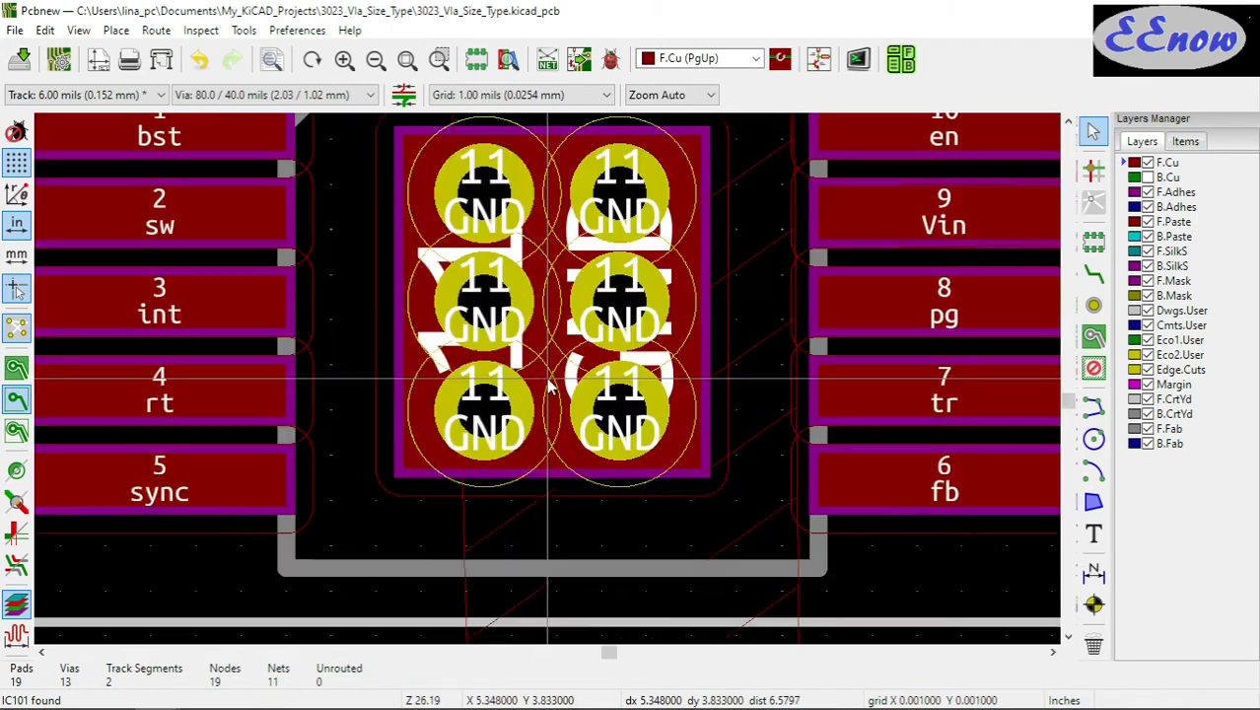
{"action": "key", "text": "Home"}
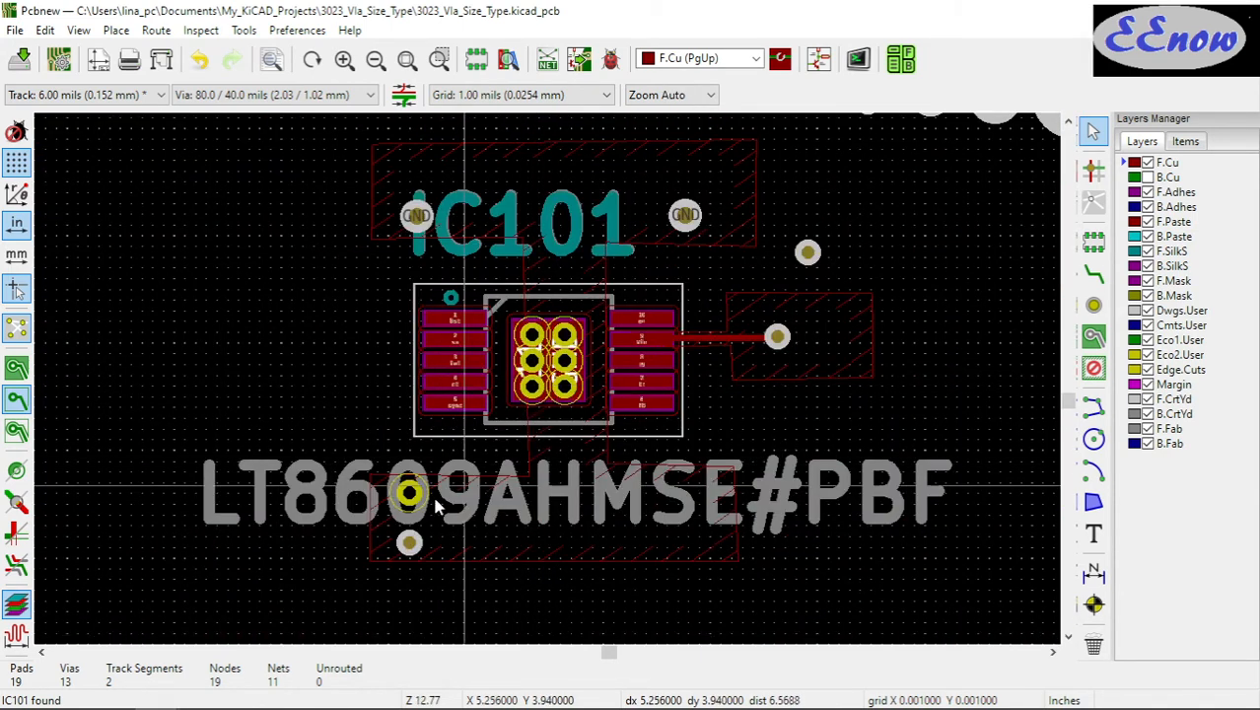
{"action": "left_click", "coordinate": [248, 505]}
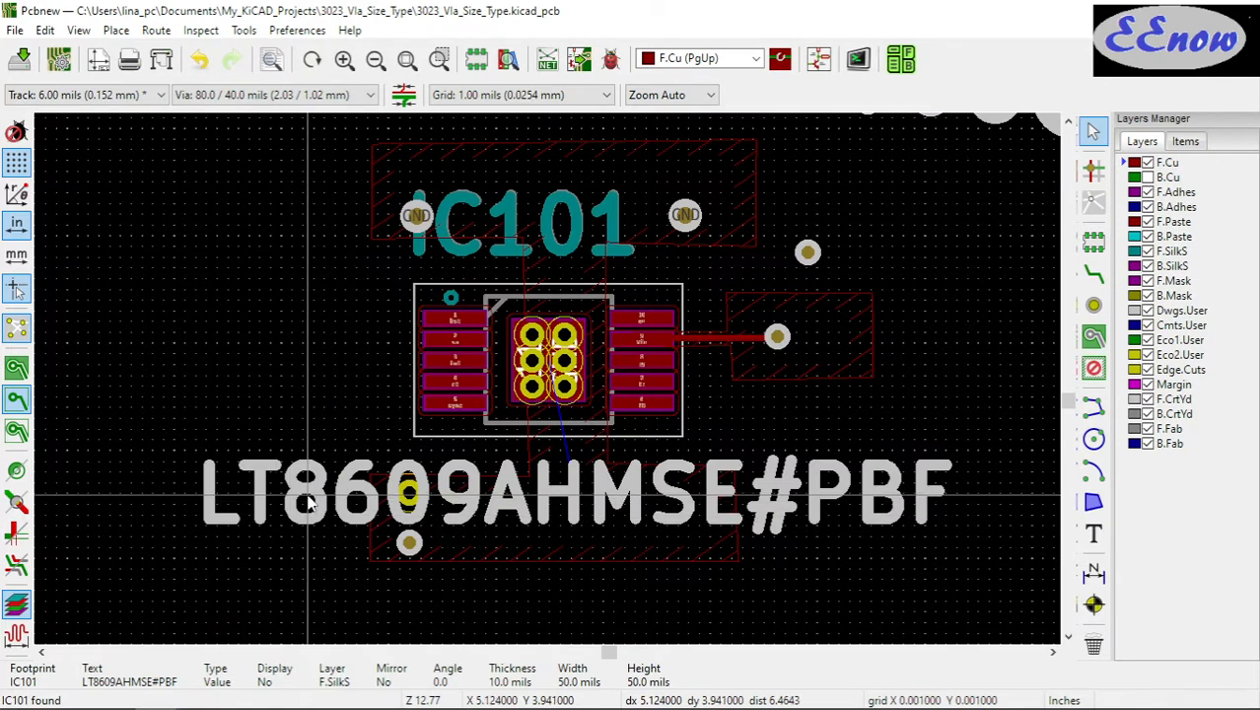
{"action": "left_click_drag", "start_coordinate": [307, 496], "coordinate": [552, 528]}
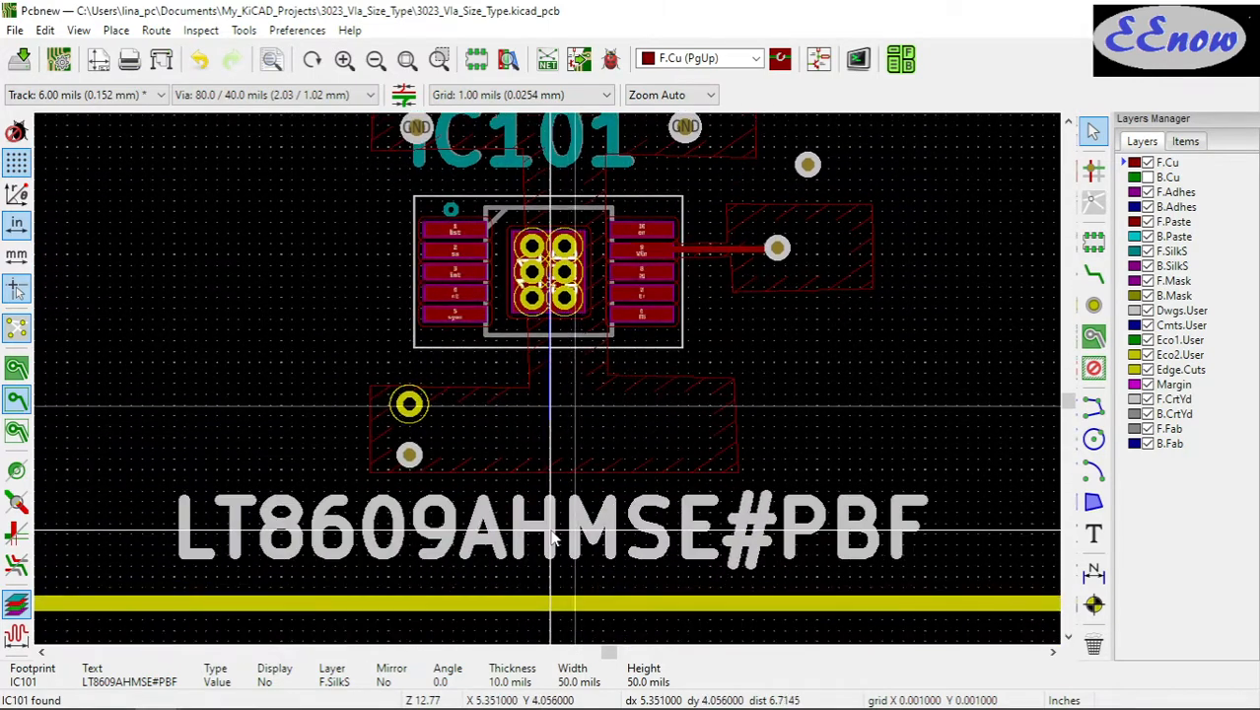
Examine the properties of IC101's lower-right via pad 11 on all copper layers, cancel without changes, and clear the selection
{"action": "scroll", "coordinate": [735, 421], "scroll_direction": "down", "scroll_amount": 2}
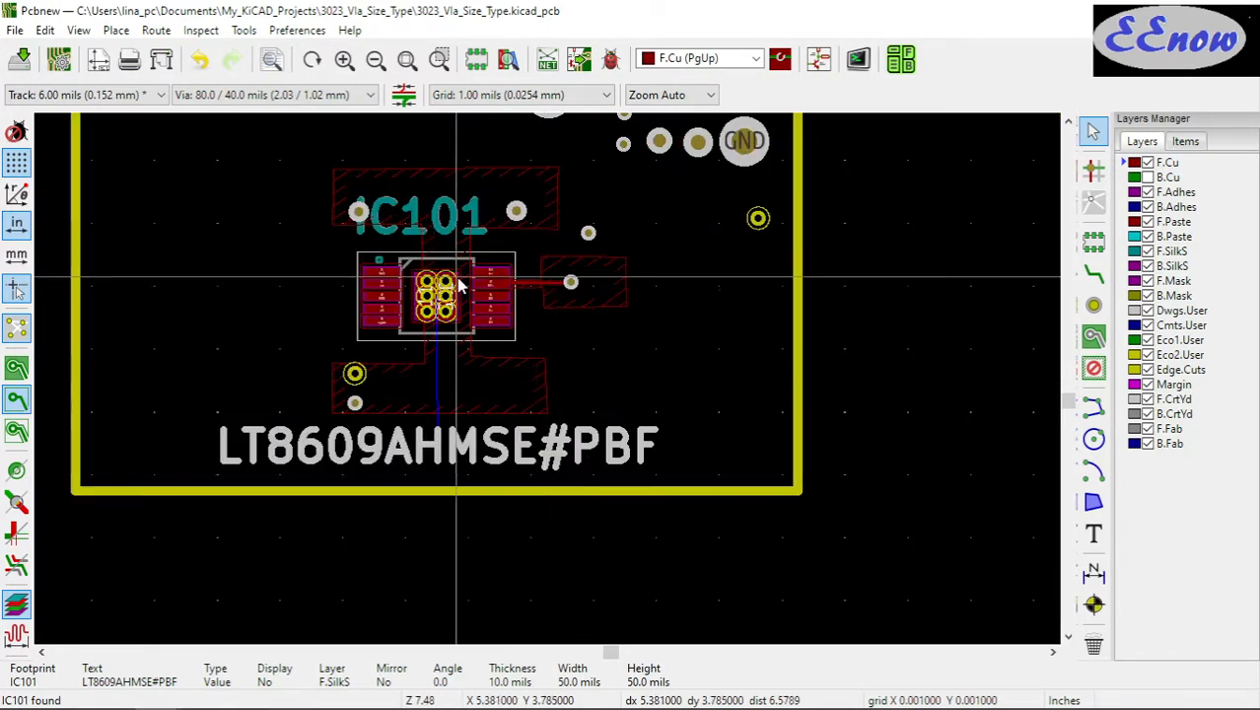
{"action": "scroll", "coordinate": [543, 343], "scroll_direction": "up", "scroll_amount": 1}
{"action": "scroll", "coordinate": [550, 390], "scroll_direction": "up", "scroll_amount": 2}
{"action": "scroll", "coordinate": [554, 392], "scroll_direction": "down", "scroll_amount": 2}
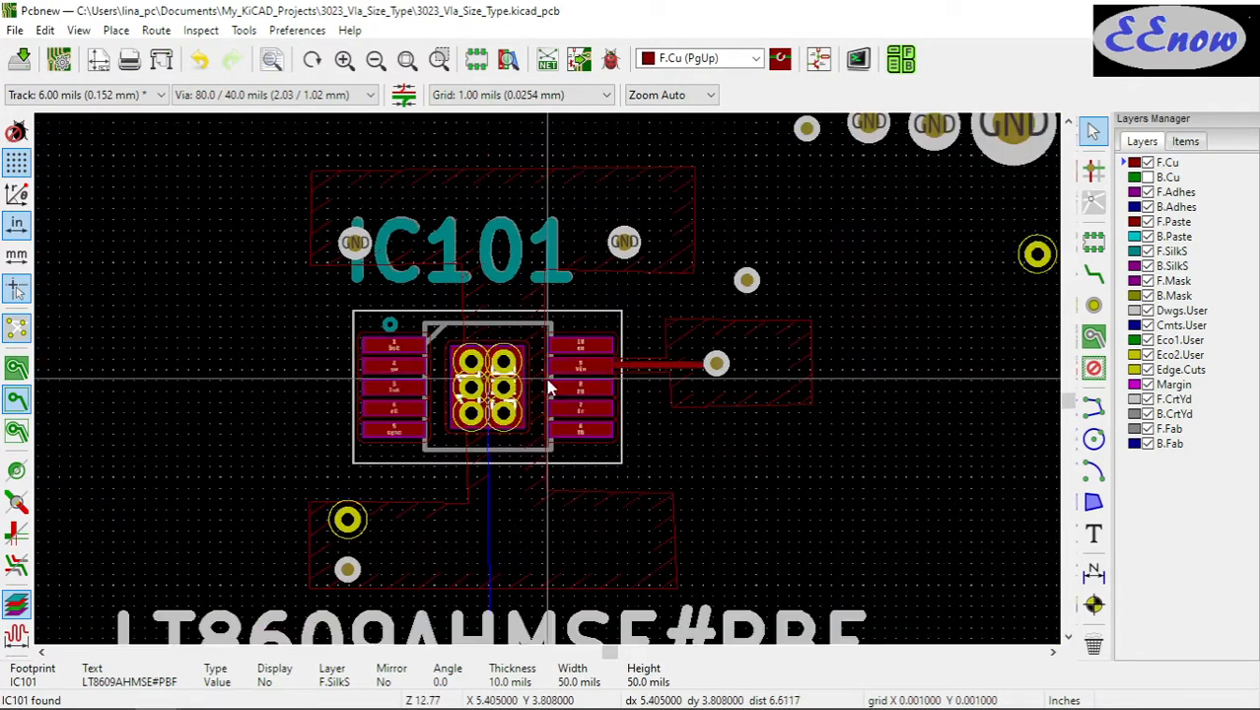
{"action": "scroll", "coordinate": [557, 390], "scroll_direction": "down", "scroll_amount": 1}
{"action": "scroll", "coordinate": [707, 442], "scroll_direction": "down", "scroll_amount": 1}
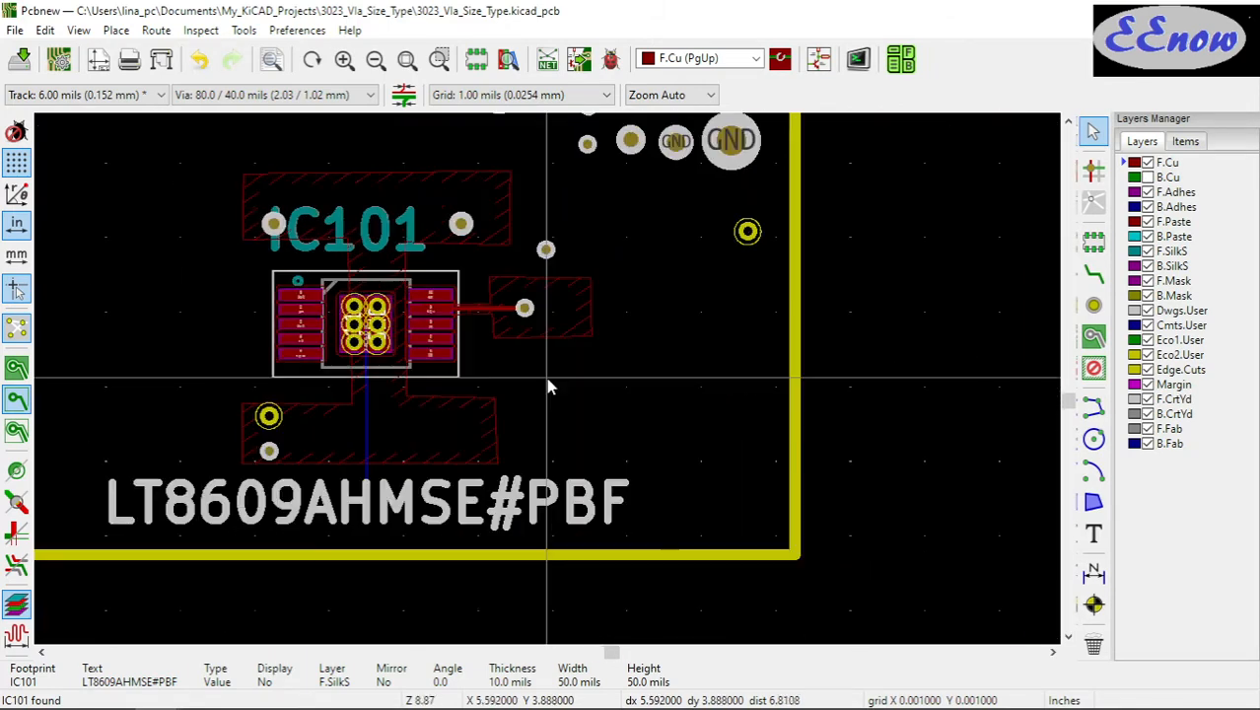
{"action": "scroll", "coordinate": [549, 386], "scroll_direction": "up", "scroll_amount": 1}
{"action": "scroll", "coordinate": [550, 386], "scroll_direction": "up", "scroll_amount": 3}
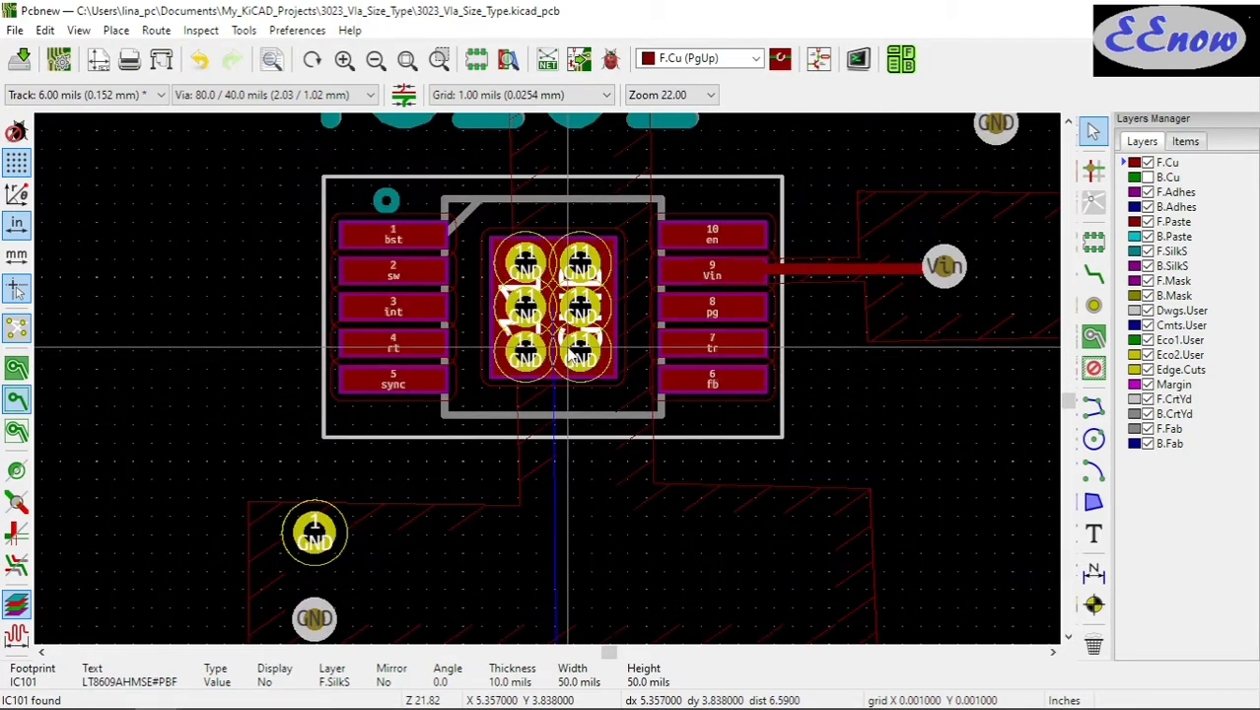
{"action": "left_click", "coordinate": [579, 362]}
{"action": "left_click", "coordinate": [650, 429]}
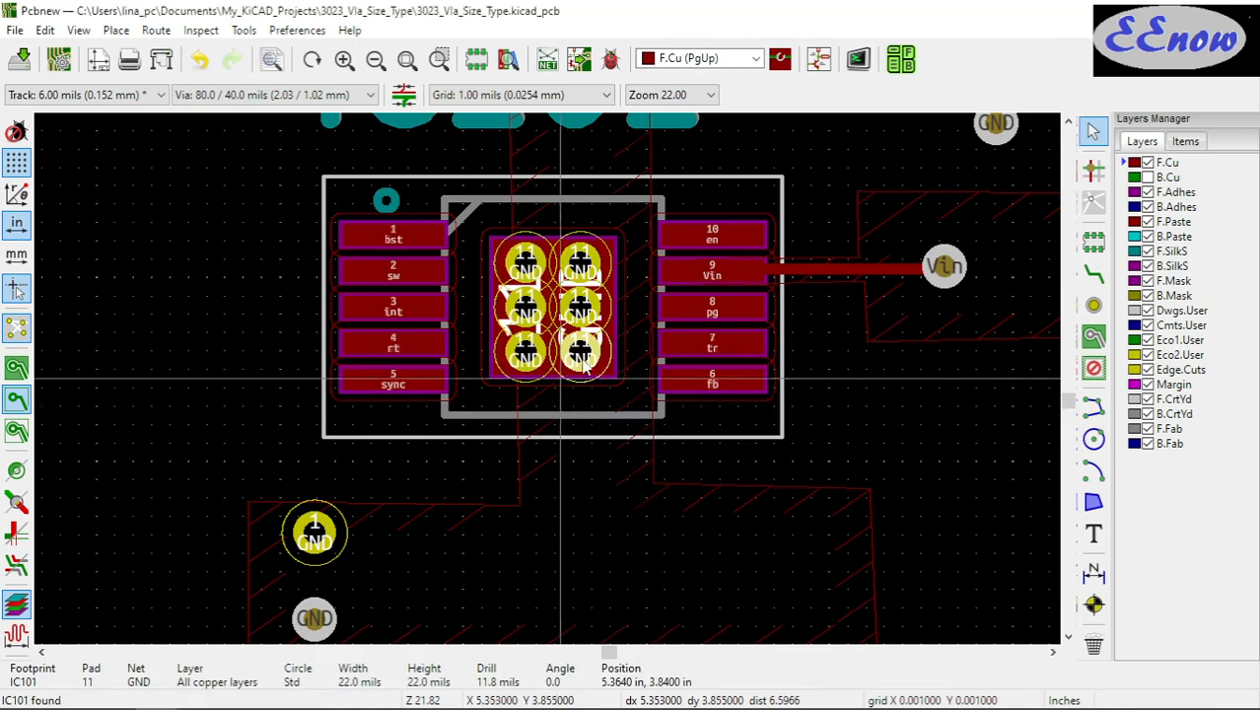
{"action": "key", "text": "e"}
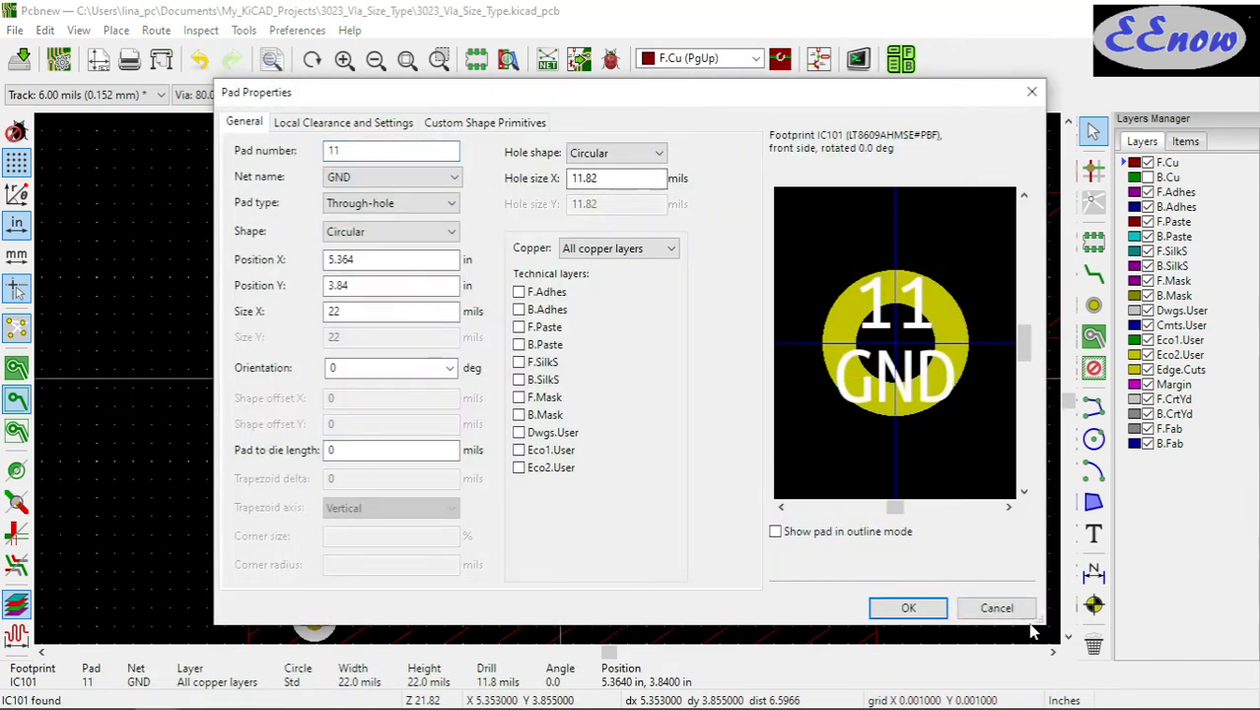
{"action": "left_click", "coordinate": [995, 609]}
{"action": "left_click", "coordinate": [241, 393]}
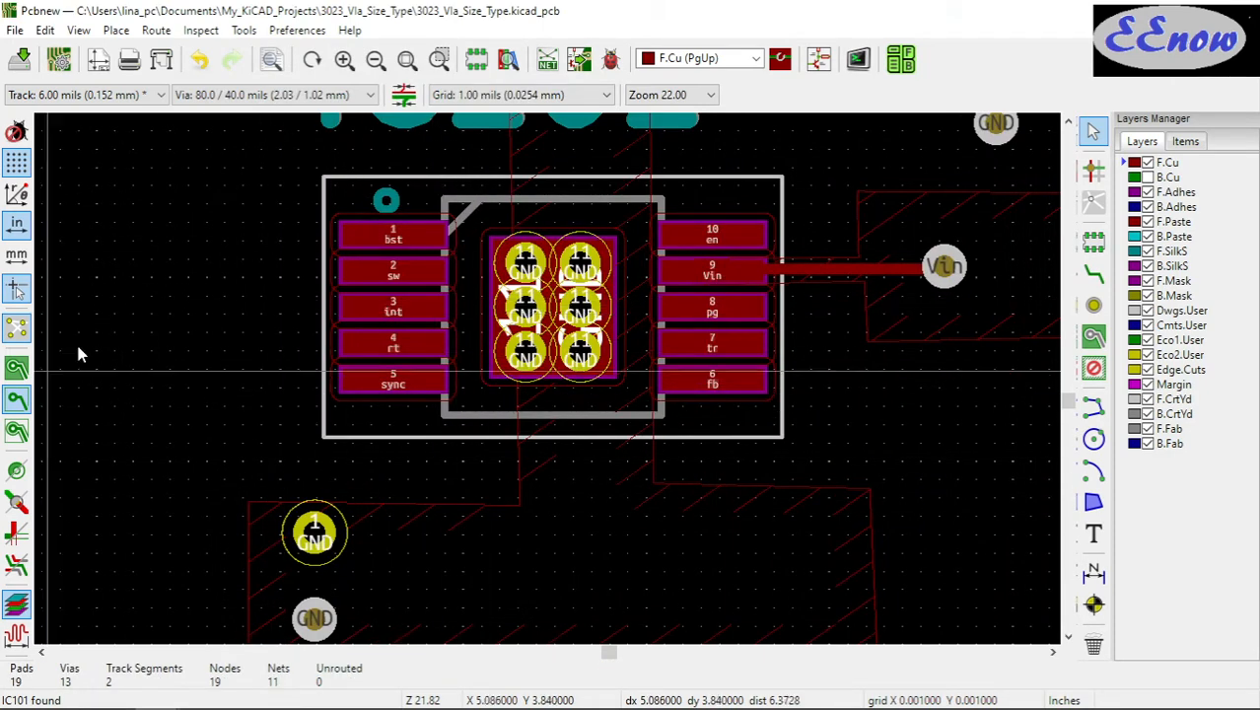
Display the copper zones as filled areas, refill them, and then unfill all zones
{"action": "left_click", "coordinate": [15, 373]}
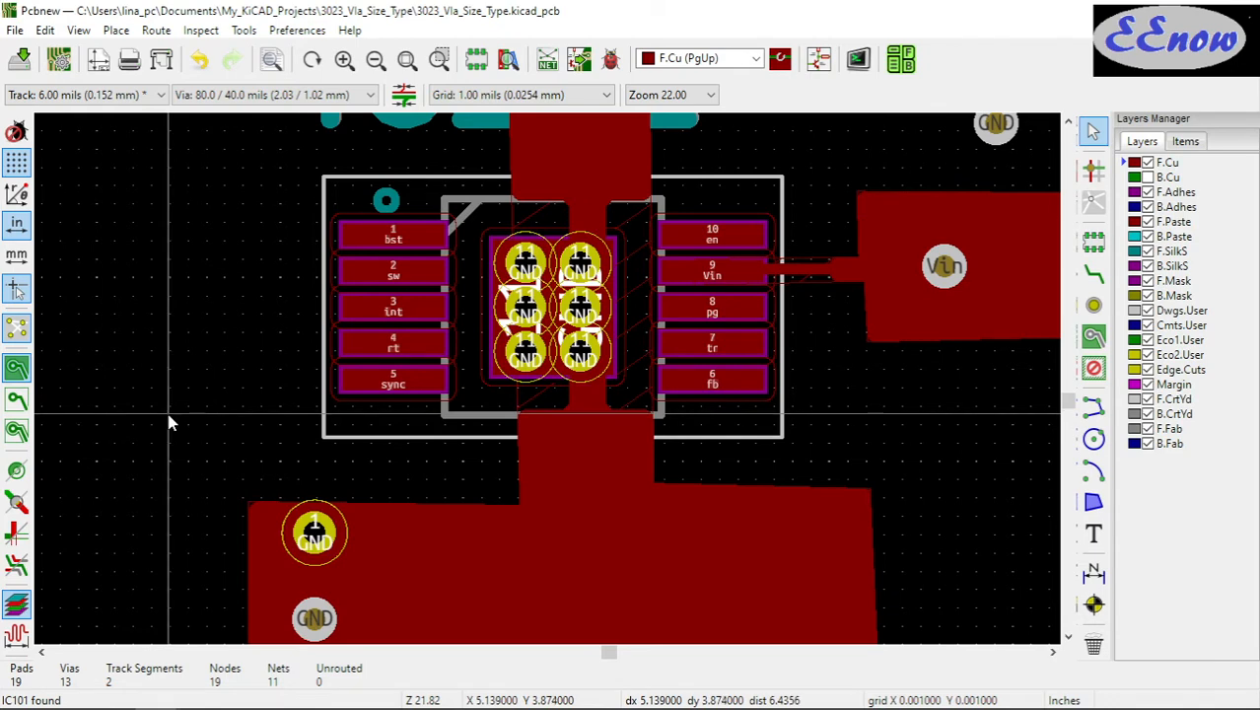
{"action": "key", "text": "b"}
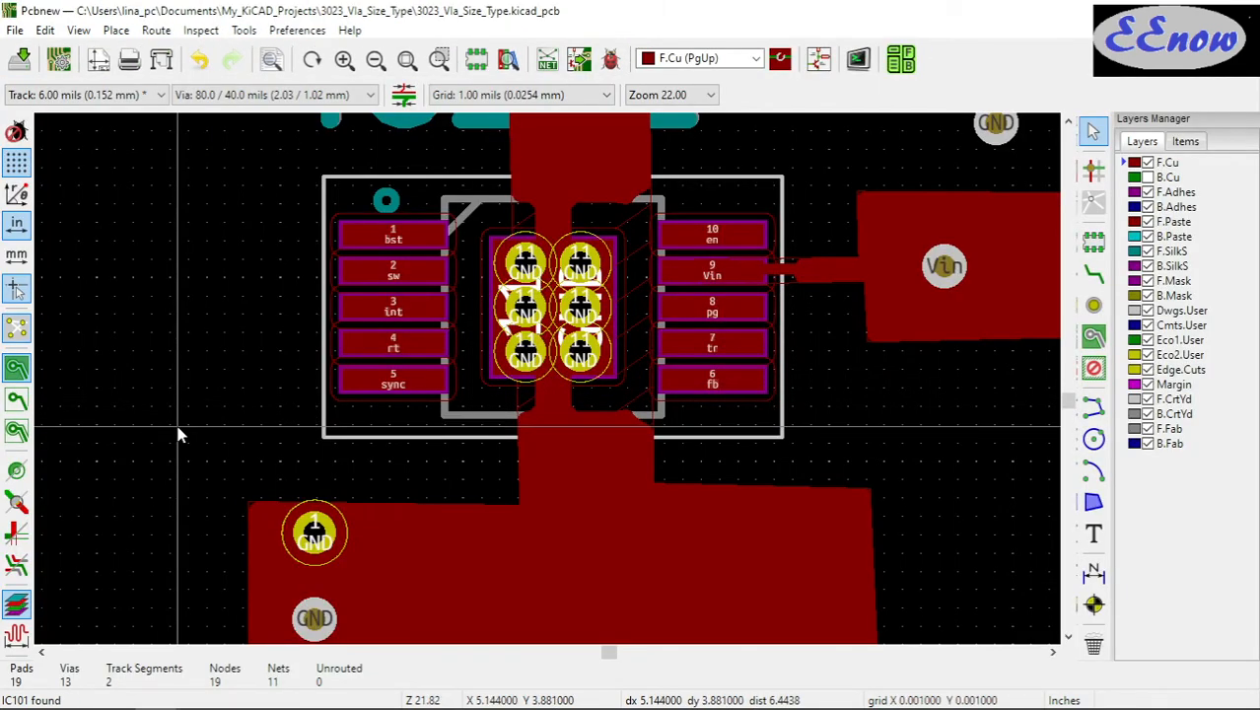
{"action": "key", "text": "ctrl+b"}
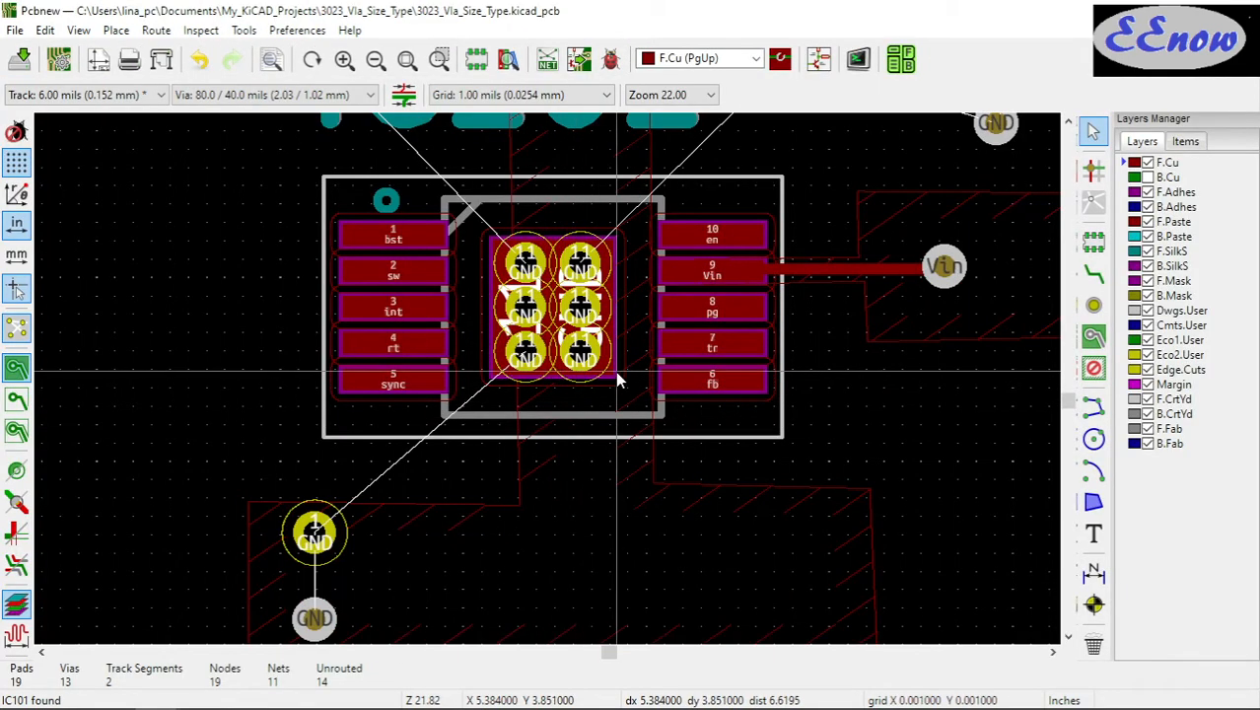
Move the whole IC101 footprint slightly to the right, keeping pad 9 on the Vin track, and clear the selection
{"action": "left_click", "coordinate": [588, 350]}
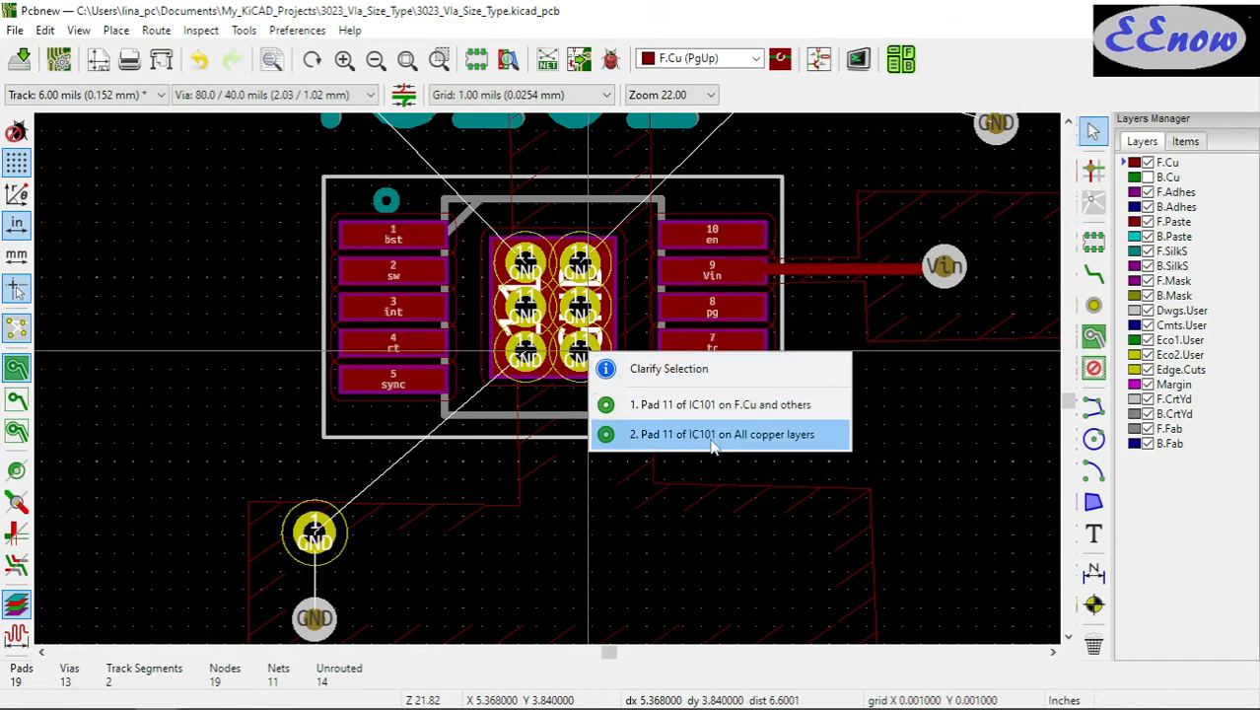
{"action": "left_click", "coordinate": [751, 310]}
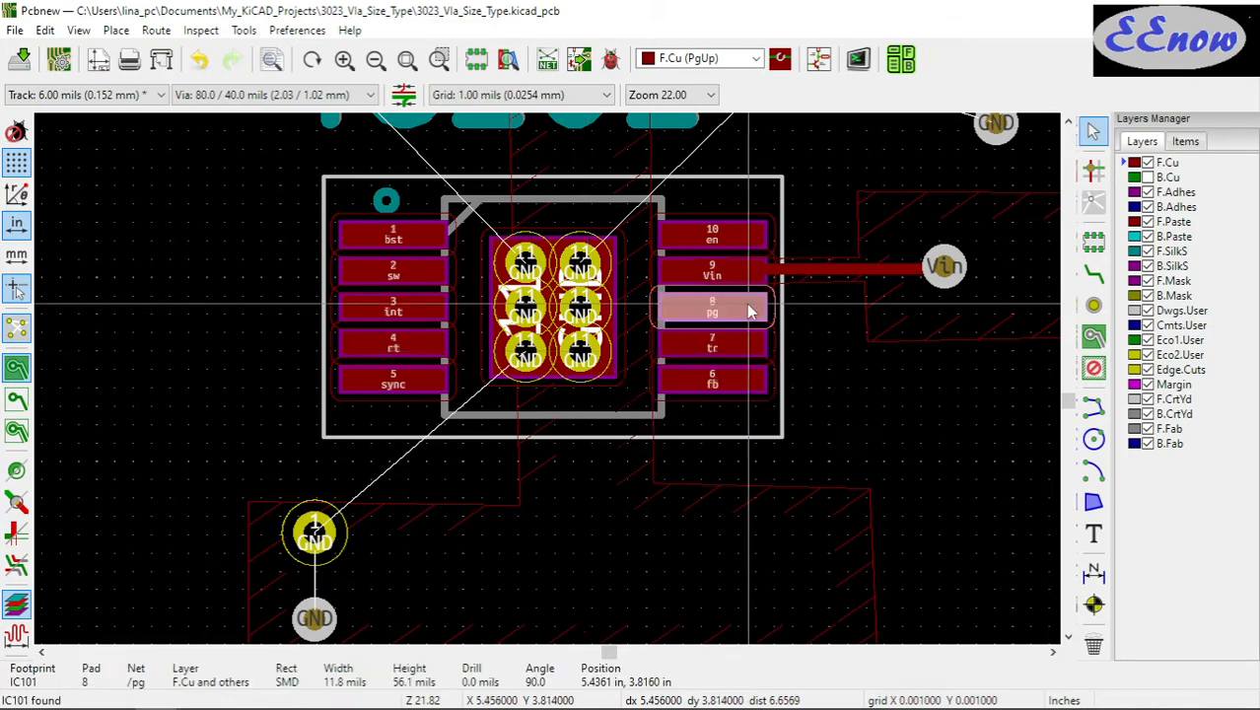
{"action": "left_click", "coordinate": [746, 383]}
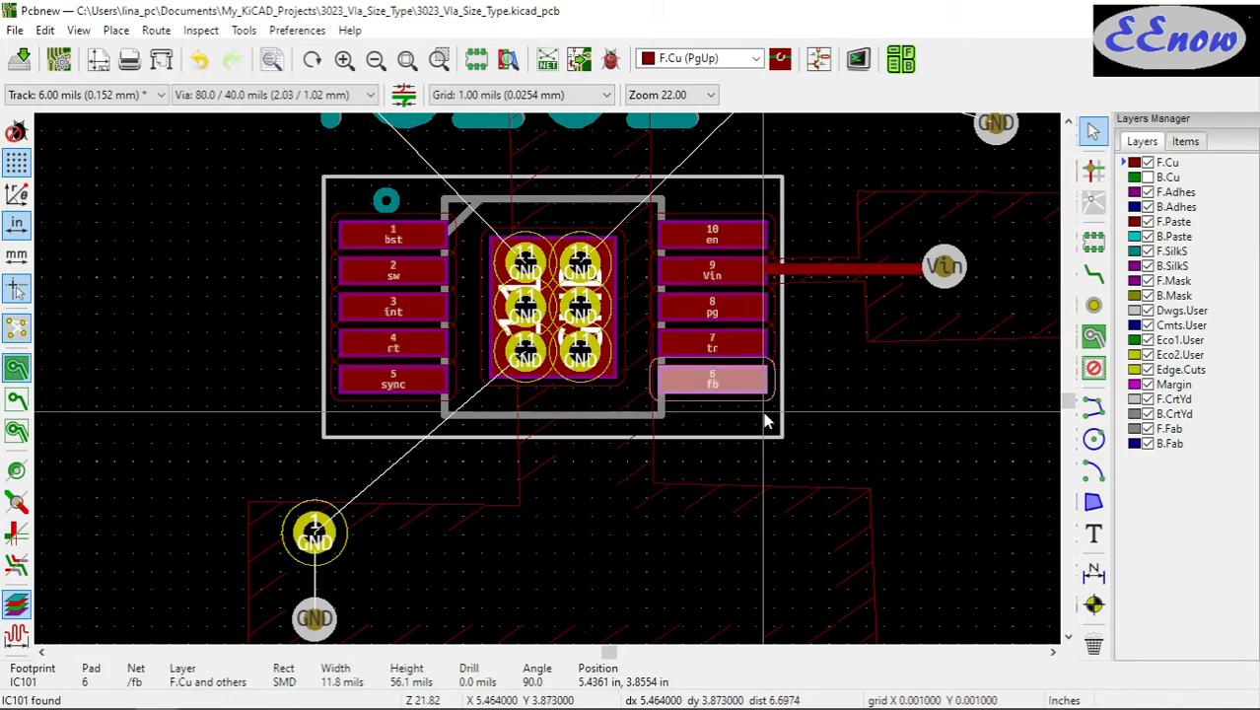
{"action": "left_click", "coordinate": [547, 385]}
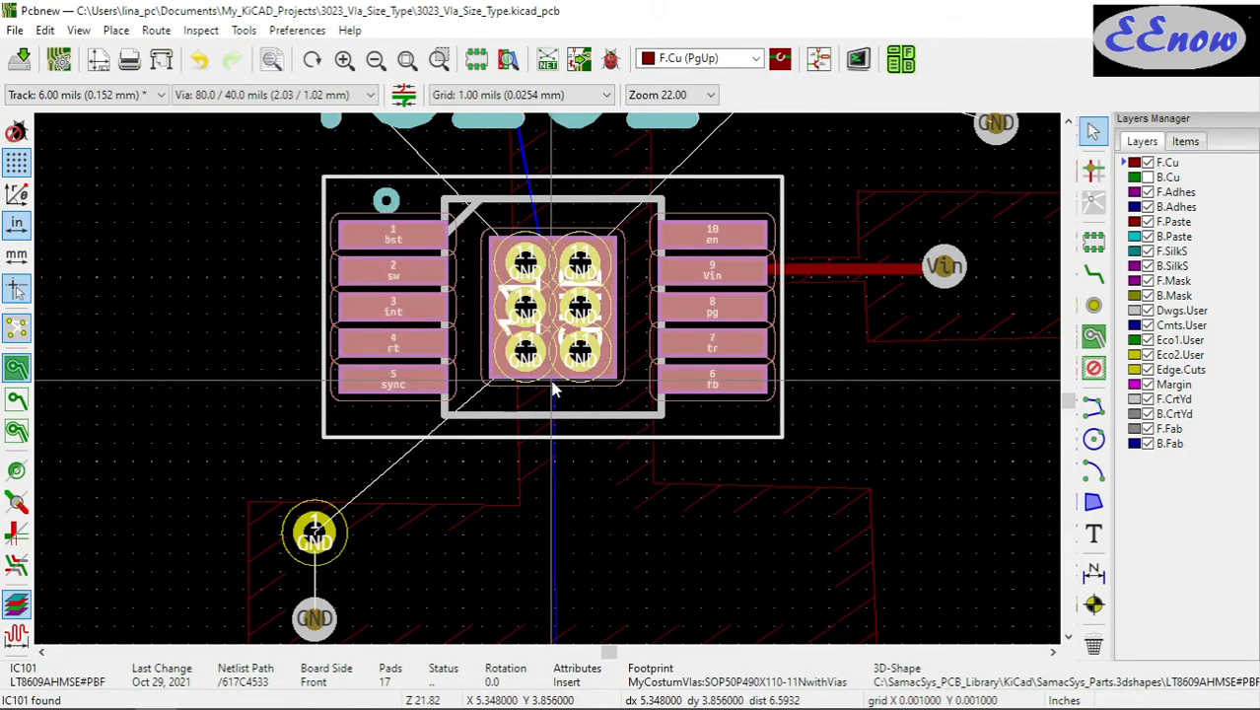
{"action": "key", "text": "Escape"}
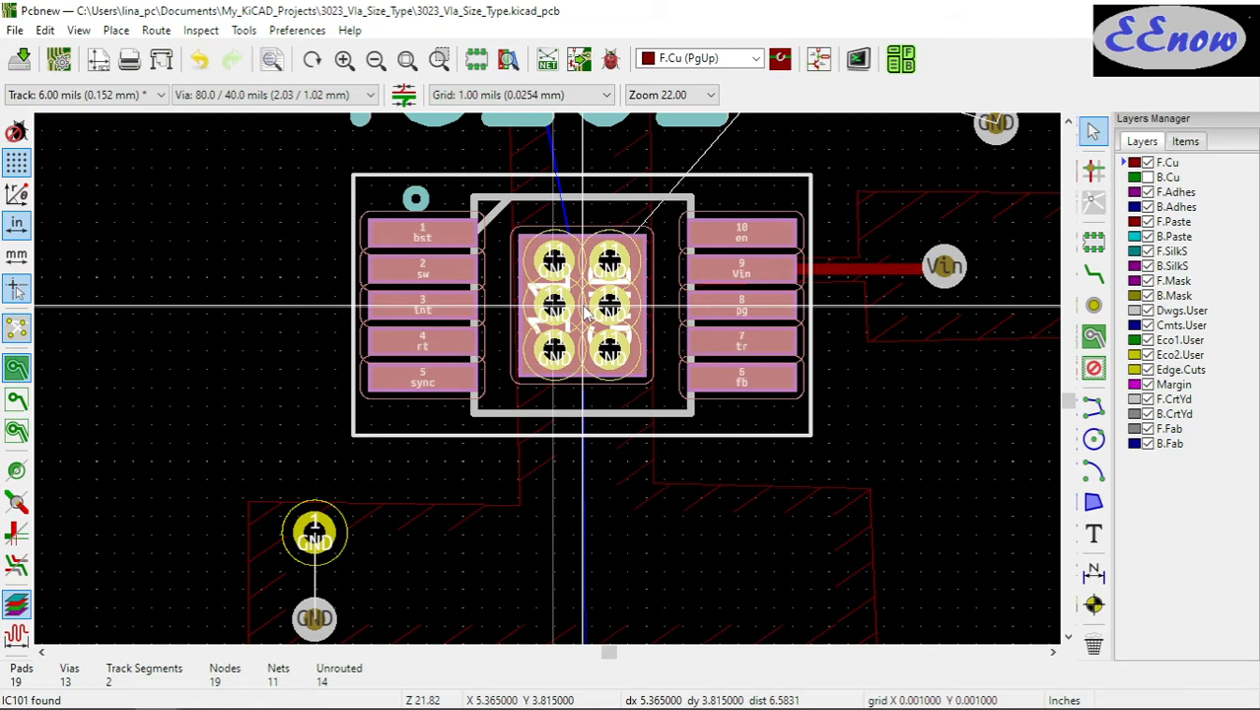
{"action": "left_click", "coordinate": [584, 308]}
{"action": "left_click", "coordinate": [115, 246]}
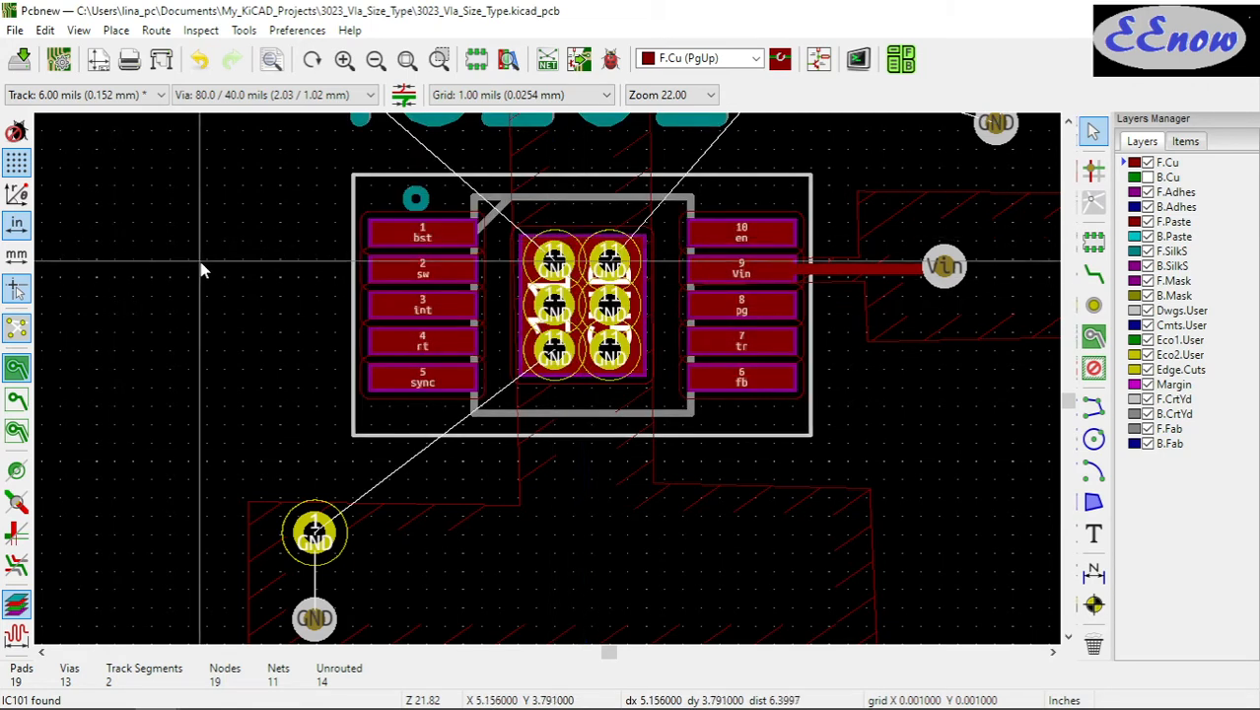
Refill all copper zones around the moved IC101 footprint
{"action": "scroll", "coordinate": [201, 270], "scroll_direction": "down", "scroll_amount": 2}
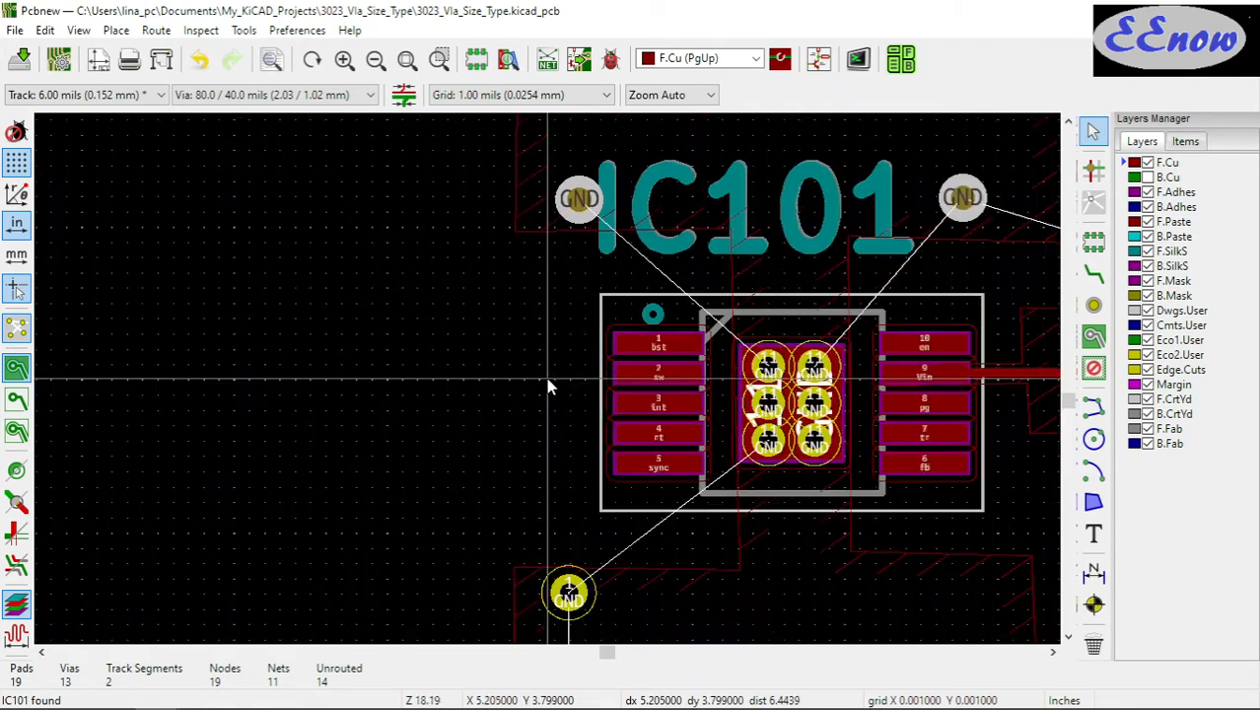
{"action": "scroll", "coordinate": [549, 386], "scroll_direction": "down", "scroll_amount": 1}
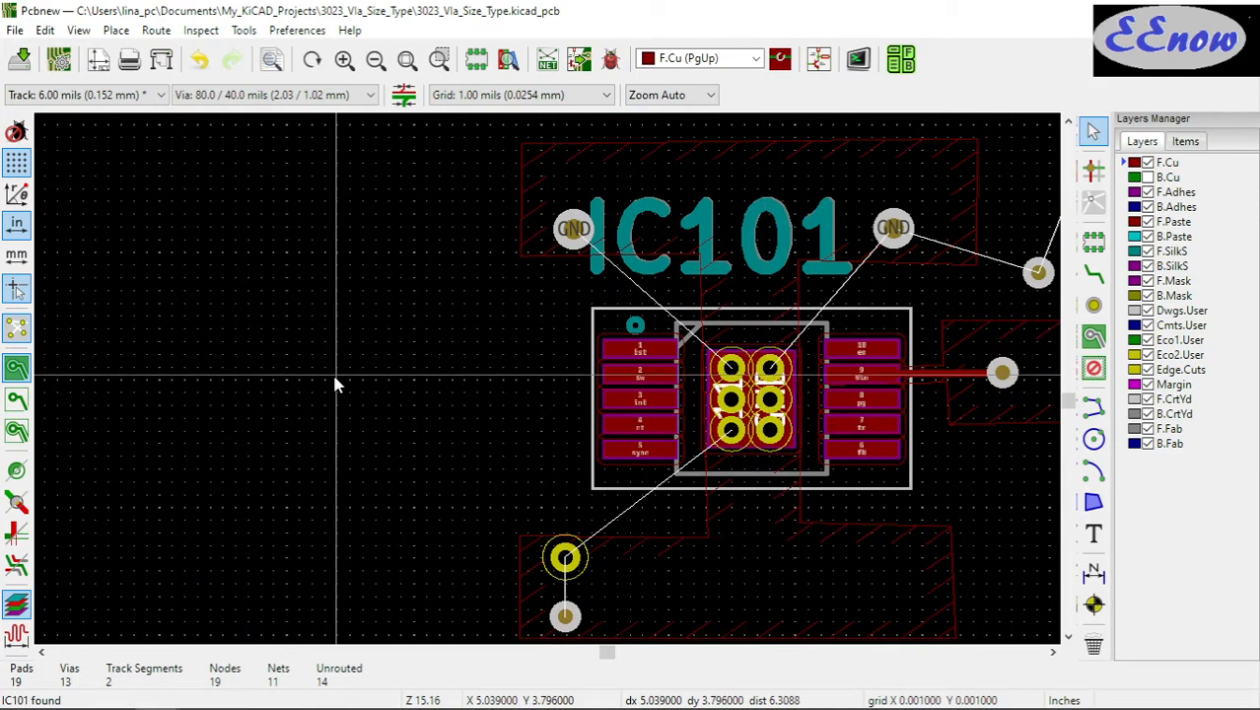
{"action": "key", "text": "b"}
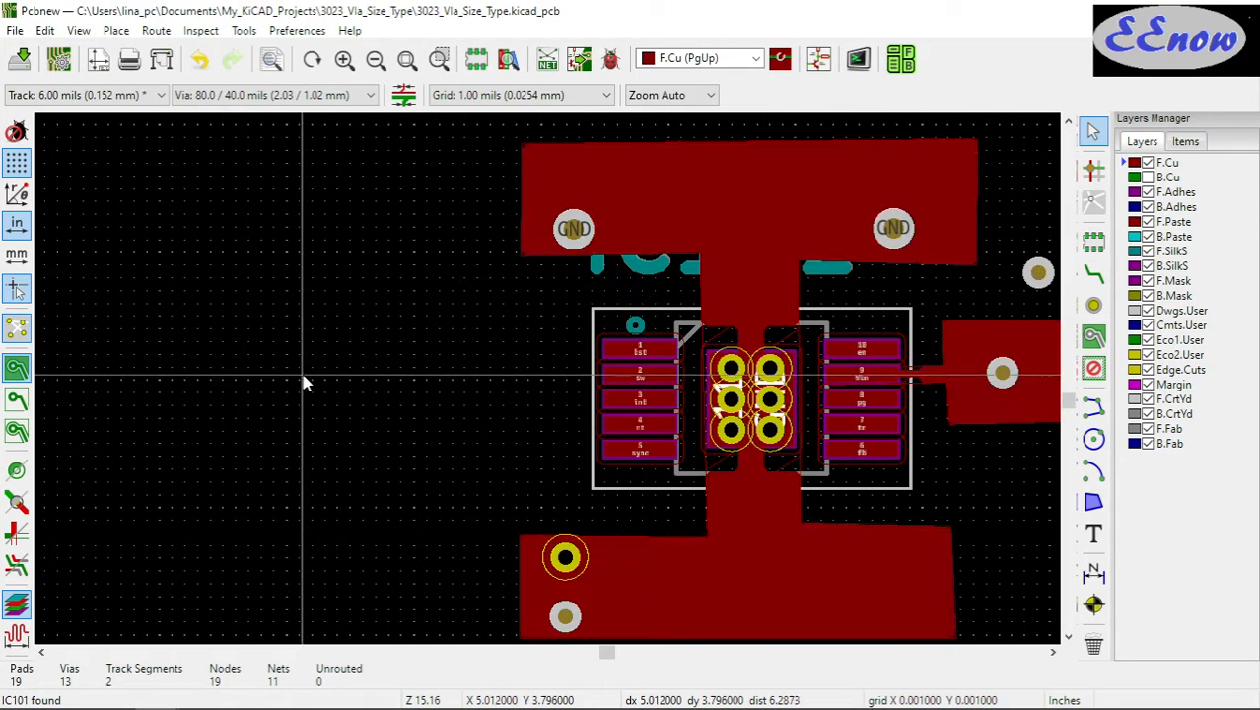
Examine the filled copper zones around IC101 and the Vin zone beside pad 9
{"action": "scroll", "coordinate": [537, 399], "scroll_direction": "down", "scroll_amount": 1}
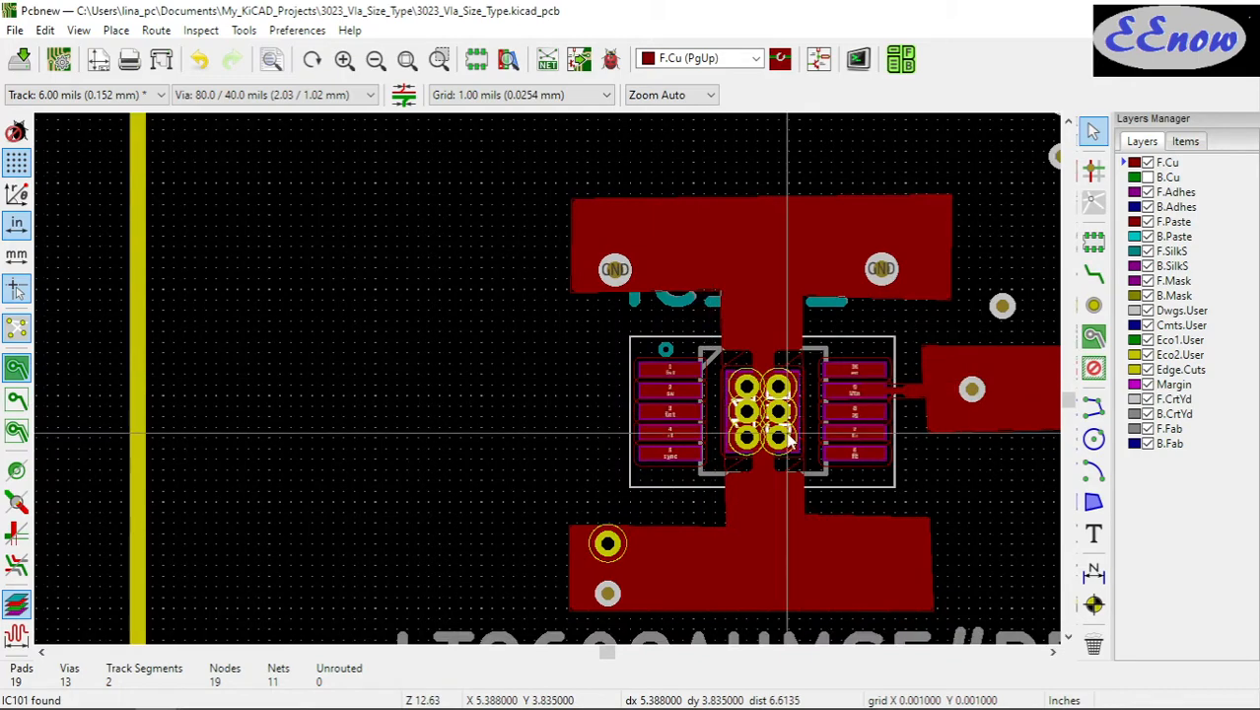
{"action": "scroll", "coordinate": [786, 434], "scroll_direction": "down", "scroll_amount": 1}
{"action": "scroll", "coordinate": [830, 420], "scroll_direction": "up", "scroll_amount": 5}
{"action": "scroll", "coordinate": [548, 379], "scroll_direction": "down", "scroll_amount": 8}
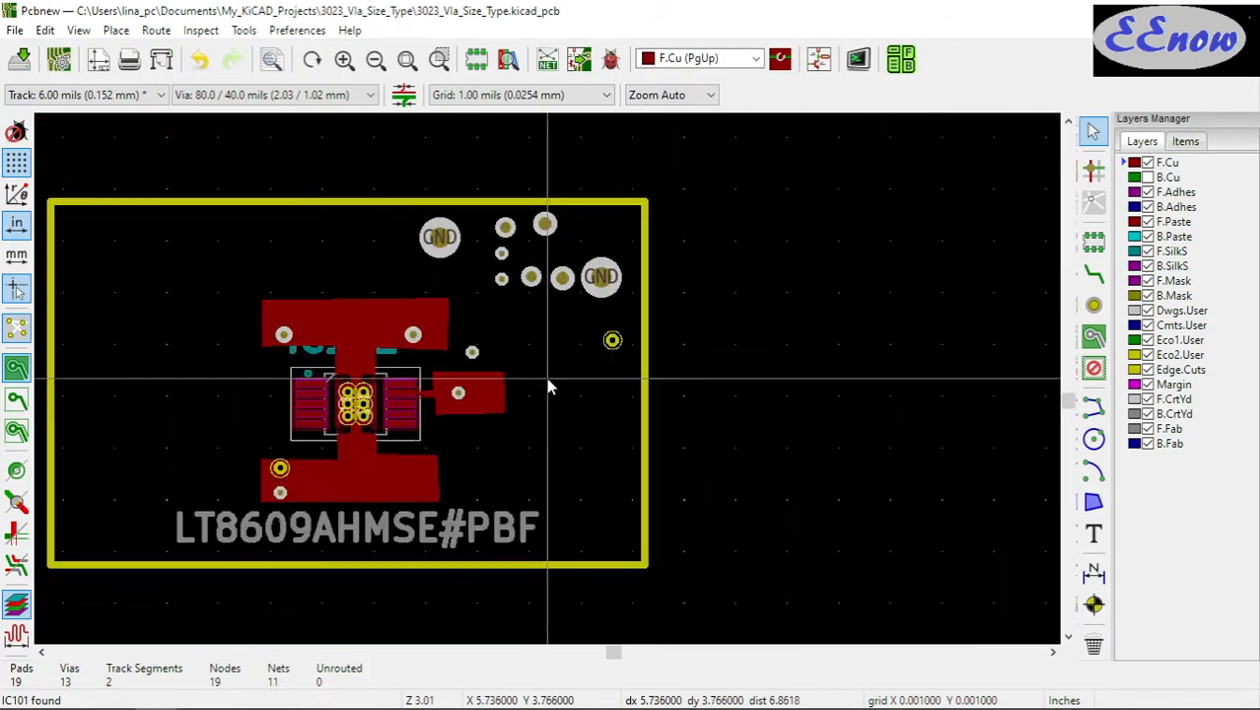
{"action": "scroll", "coordinate": [549, 386], "scroll_direction": "up", "scroll_amount": 6}
{"action": "scroll", "coordinate": [549, 386], "scroll_direction": "down", "scroll_amount": 3}
{"action": "scroll", "coordinate": [549, 386], "scroll_direction": "up", "scroll_amount": 1}
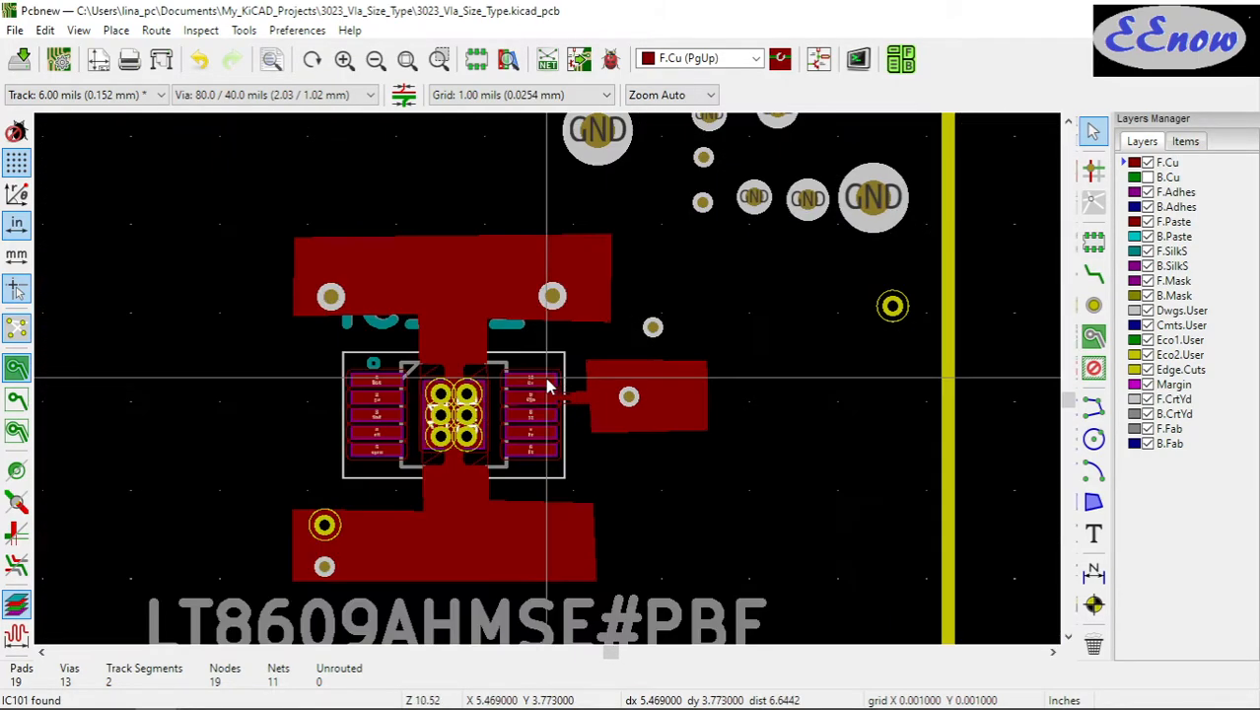
{"action": "scroll", "coordinate": [549, 386], "scroll_direction": "up", "scroll_amount": 1}
{"action": "scroll", "coordinate": [549, 386], "scroll_direction": "down", "scroll_amount": 4}
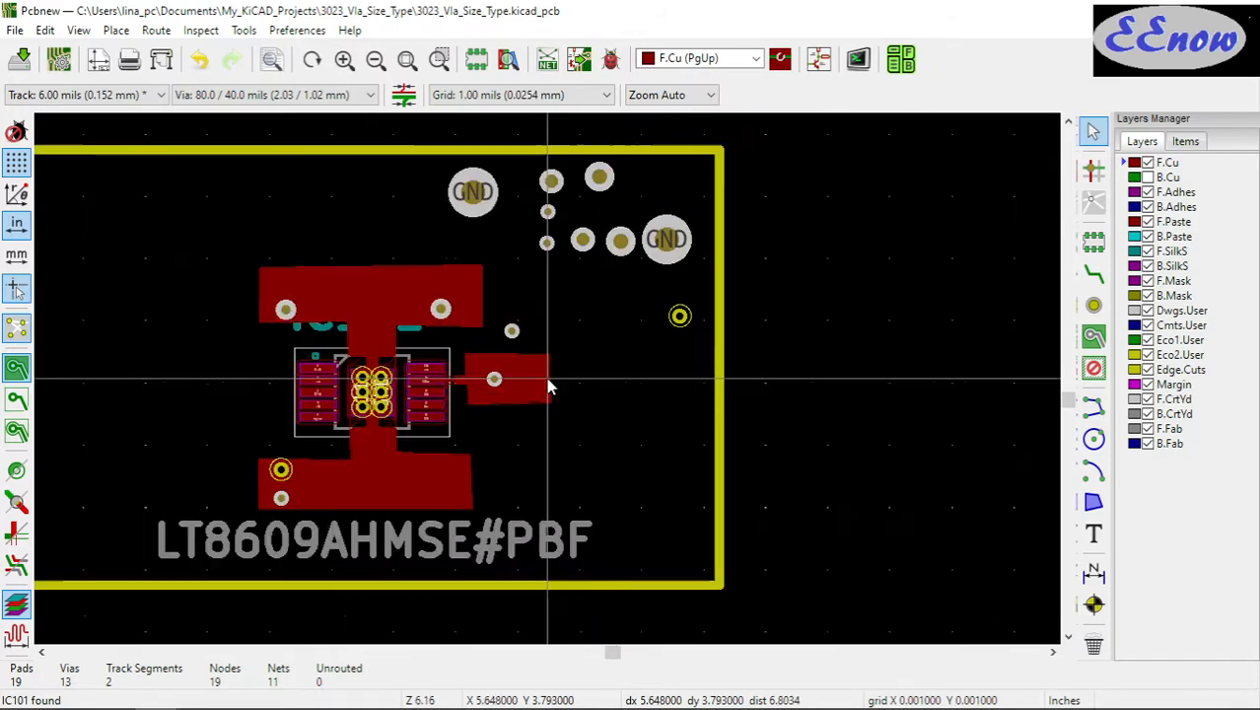
{"action": "scroll", "coordinate": [549, 387], "scroll_direction": "up", "scroll_amount": 2}
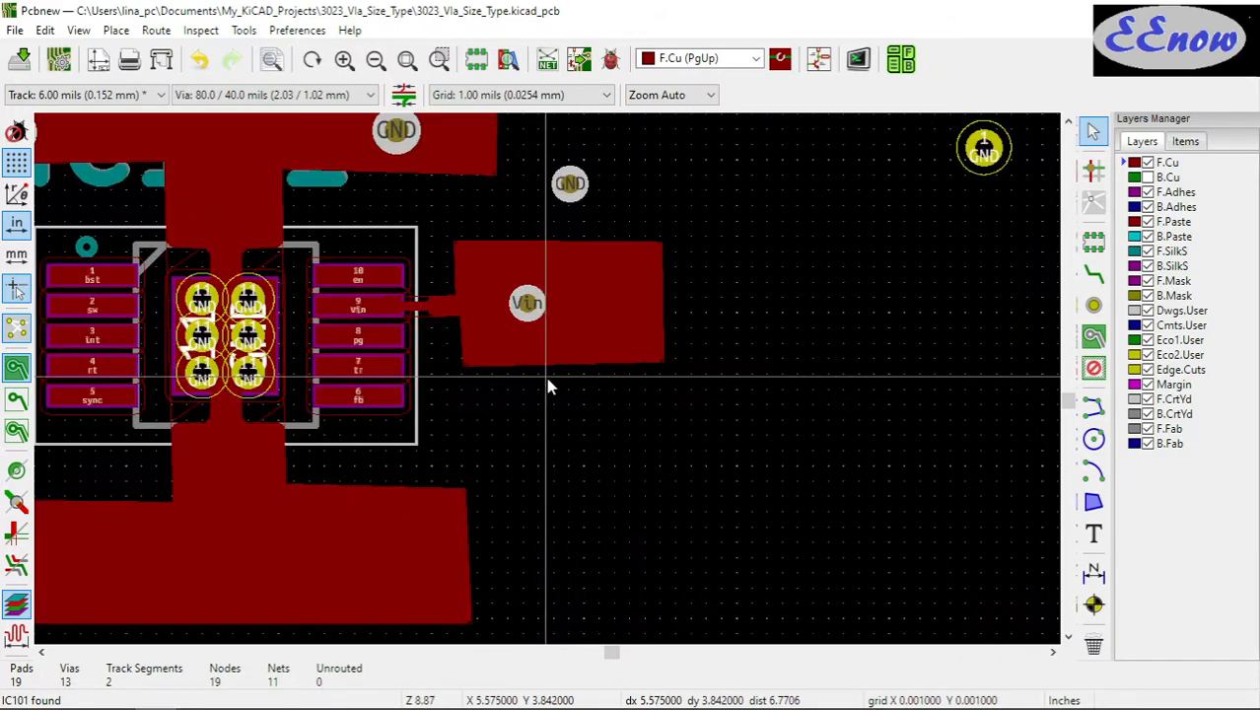
{"action": "scroll", "coordinate": [549, 386], "scroll_direction": "up", "scroll_amount": 4}
{"action": "scroll", "coordinate": [458, 258], "scroll_direction": "down", "scroll_amount": 1}
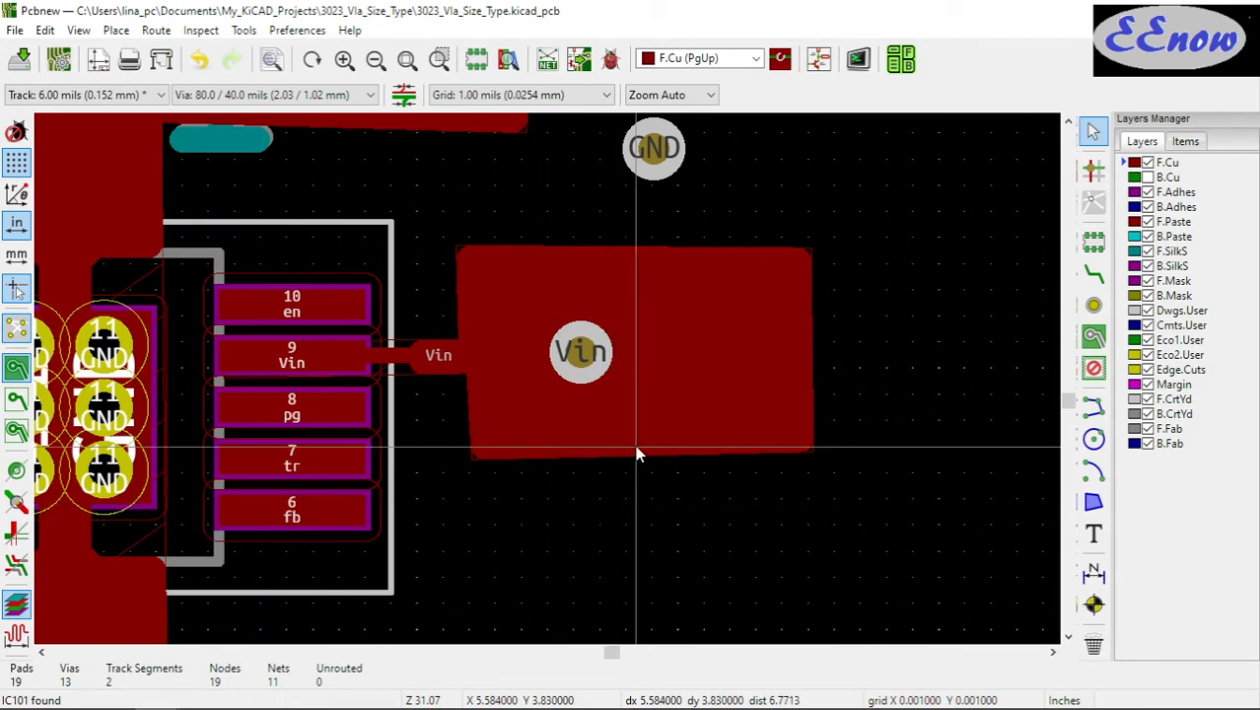
Delete the via in the Vin zone while the zones are unfilled, and refill all copper zones
{"action": "key", "text": "ctrl+b"}
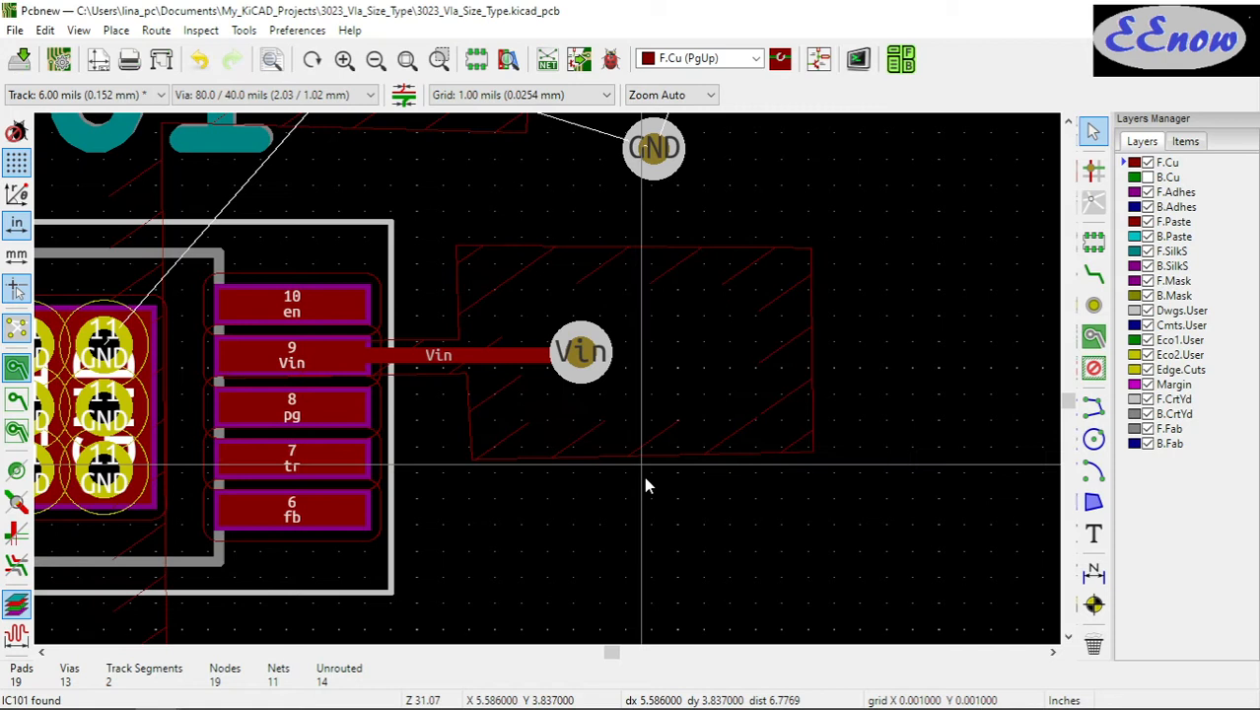
{"action": "left_click", "coordinate": [581, 367]}
{"action": "key", "text": "Delete"}
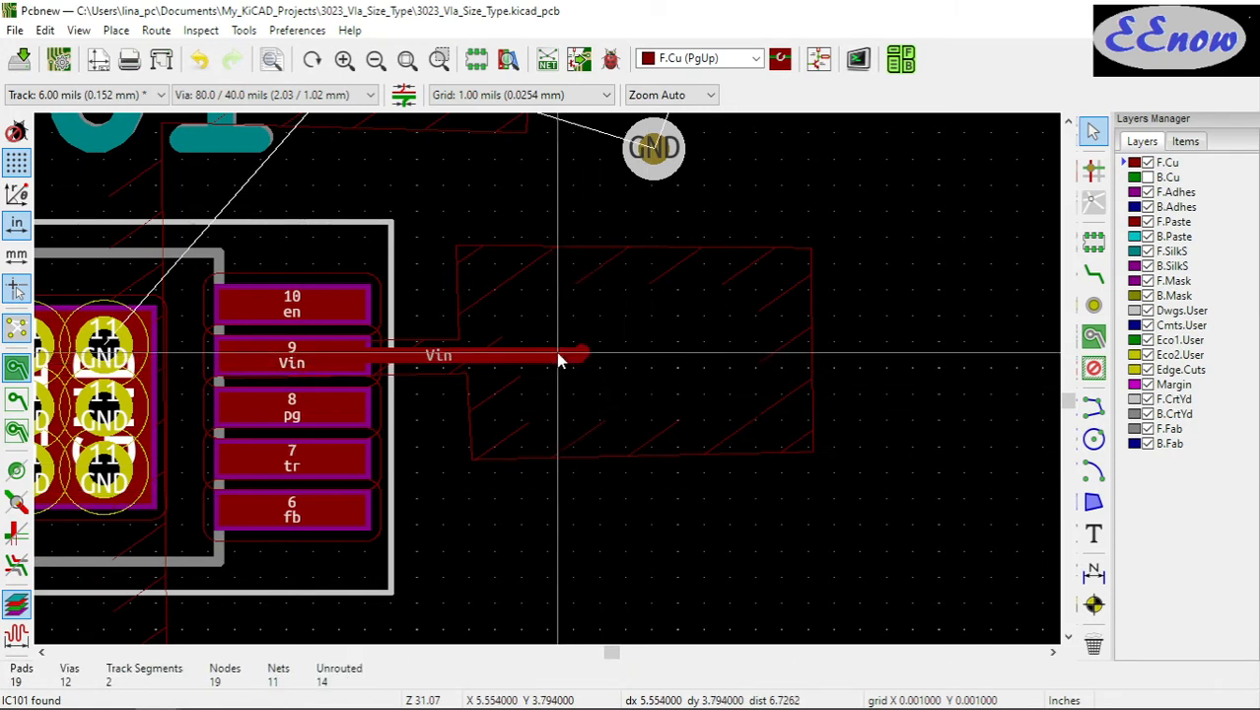
{"action": "key", "text": "b"}
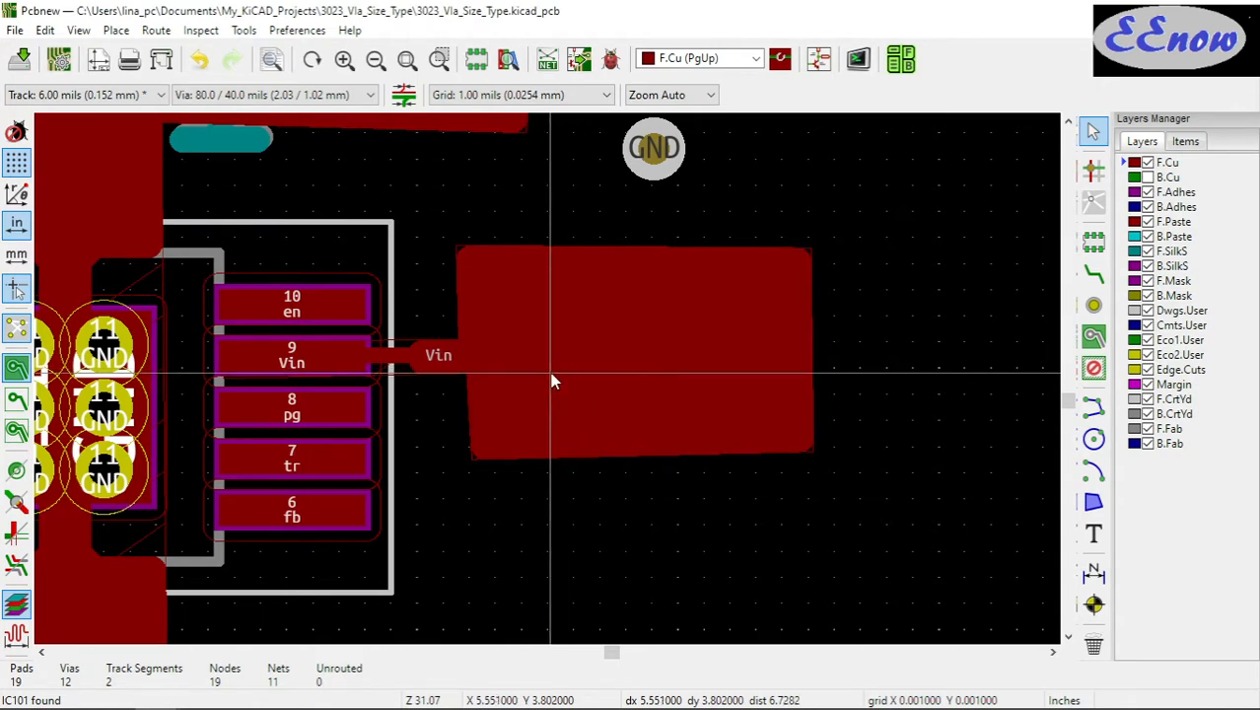
Unfill the zones, delete the Vin track between IC101's pad 9 and the Vin zone, and refill all zones
{"action": "key", "text": "ctrl+b"}
{"action": "left_click", "coordinate": [552, 362]}
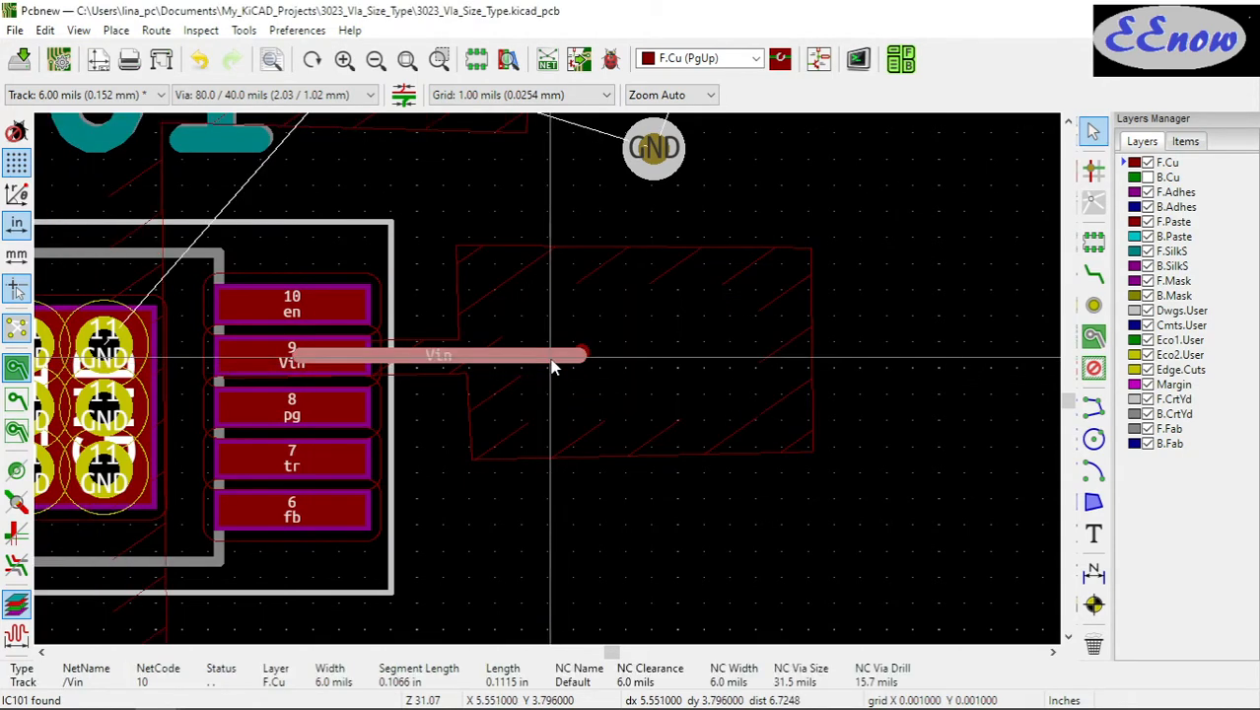
{"action": "key", "text": "Delete"}
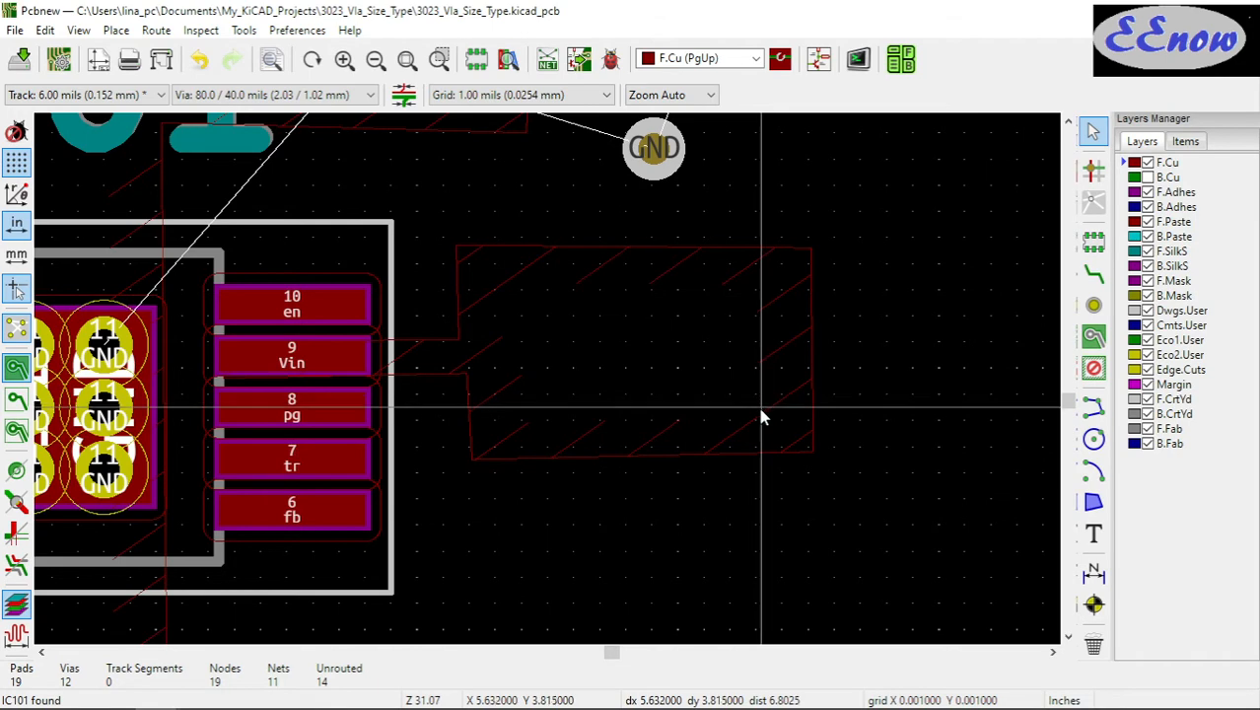
{"action": "key", "text": "b"}
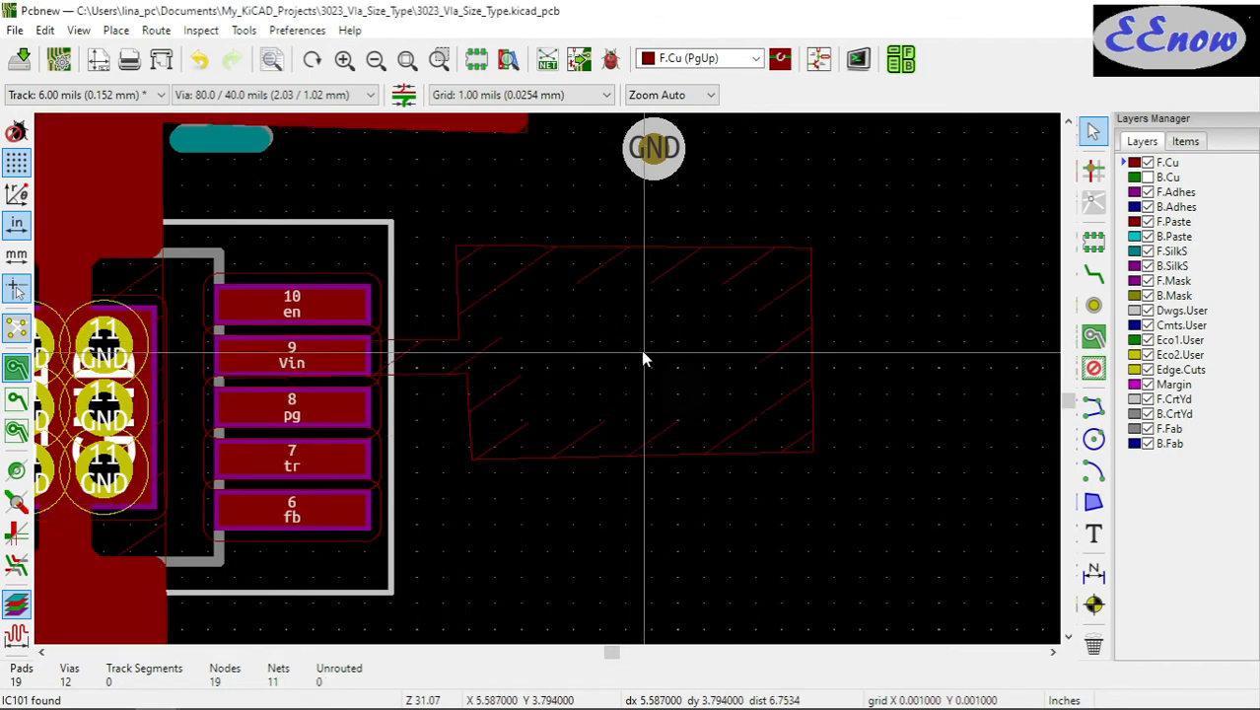
Route a 6 mil F.Cu track from IC101's pad 9 into the Vin zone and refill all copper zones
{"action": "scroll", "coordinate": [626, 367], "scroll_direction": "down", "scroll_amount": 3}
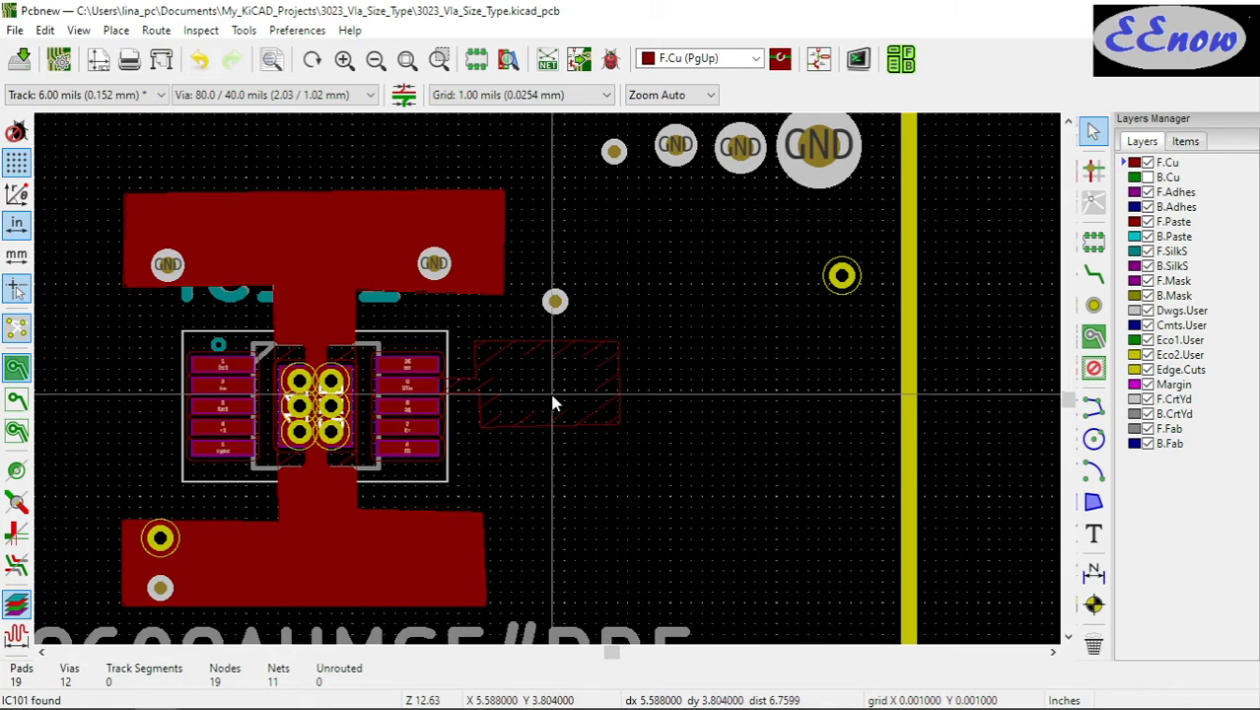
{"action": "scroll", "coordinate": [549, 389], "scroll_direction": "up", "scroll_amount": 4}
{"action": "scroll", "coordinate": [549, 389], "scroll_direction": "down", "scroll_amount": 3}
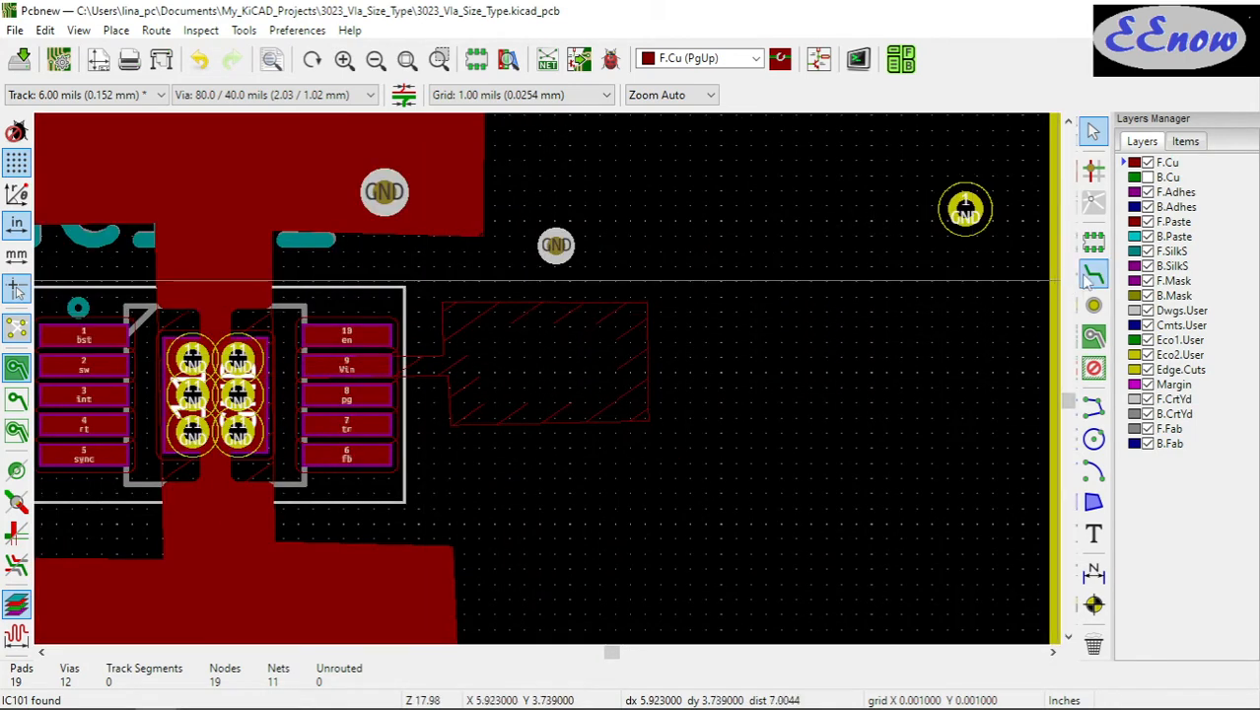
{"action": "left_click", "coordinate": [1091, 276]}
{"action": "left_click", "coordinate": [380, 364]}
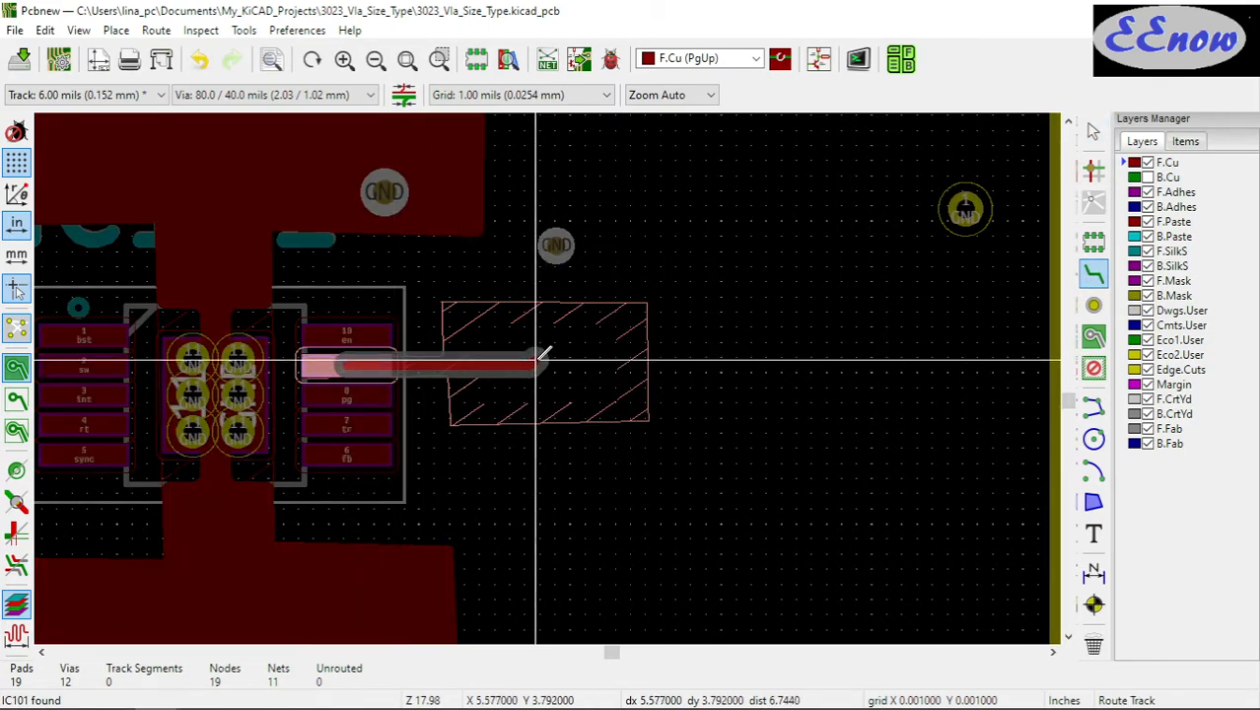
{"action": "key", "text": "Escape"}
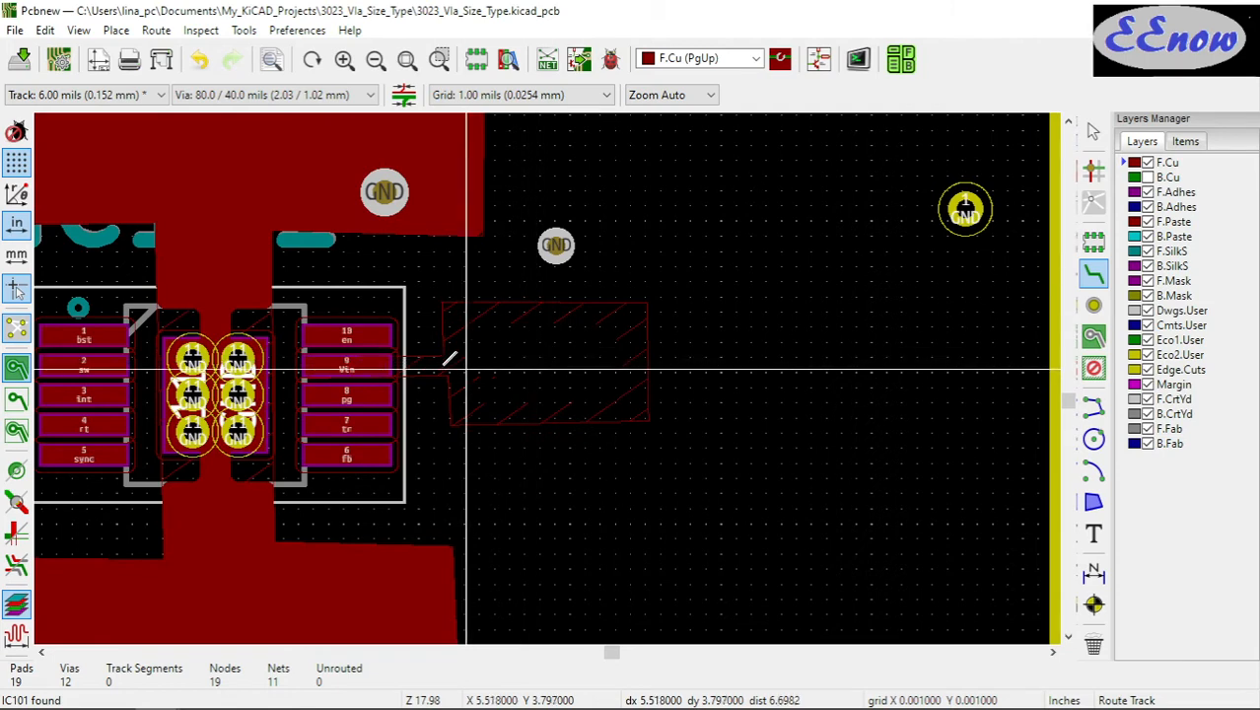
{"action": "left_click", "coordinate": [351, 364]}
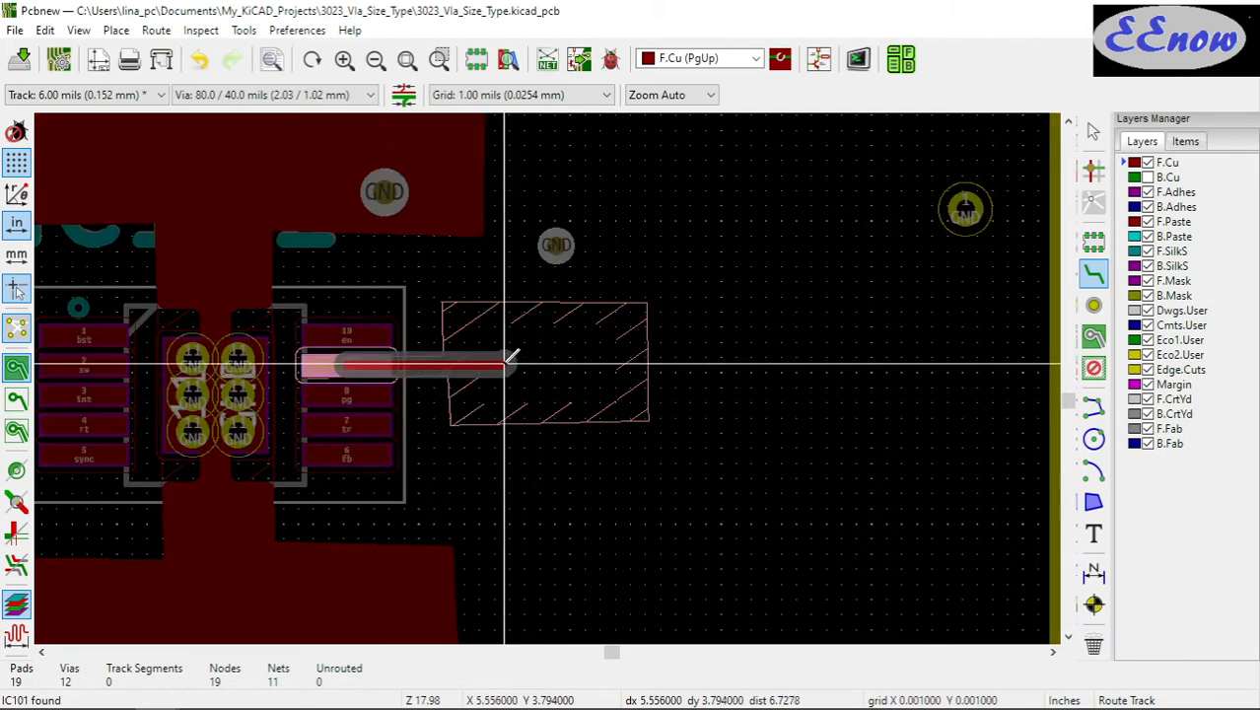
{"action": "left_click", "coordinate": [503, 364]}
{"action": "key", "text": "Escape"}
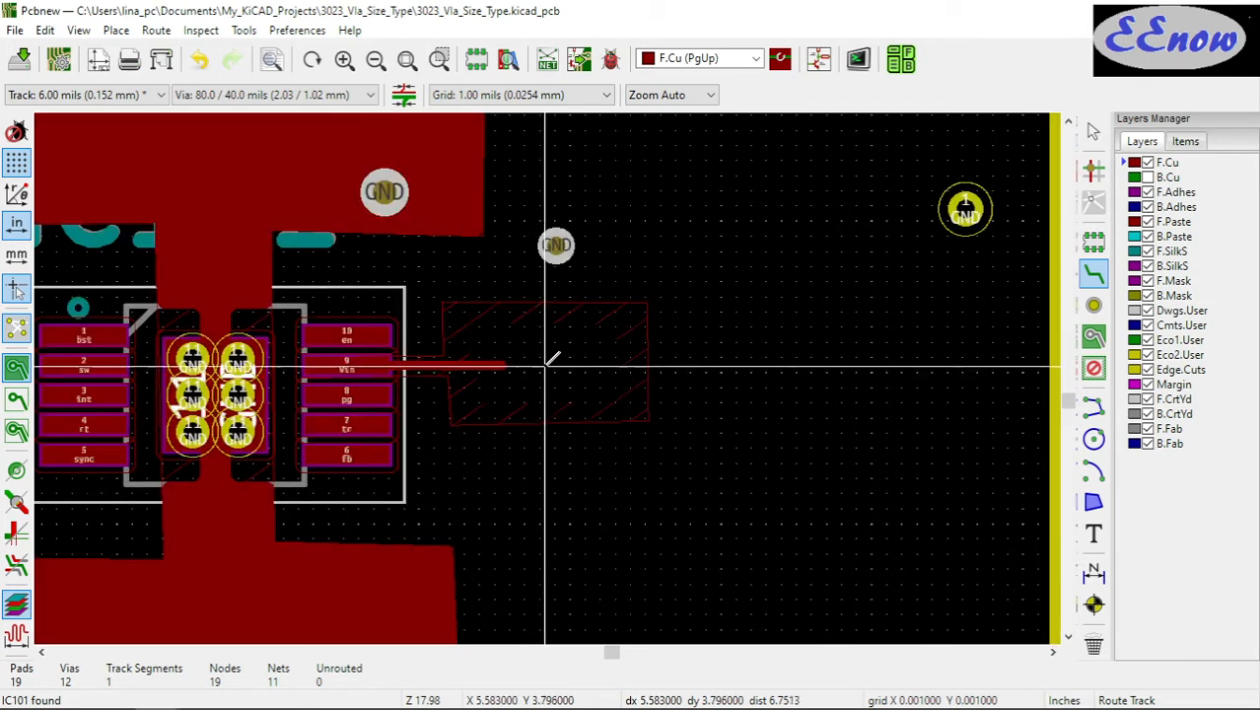
{"action": "key", "text": "Escape"}
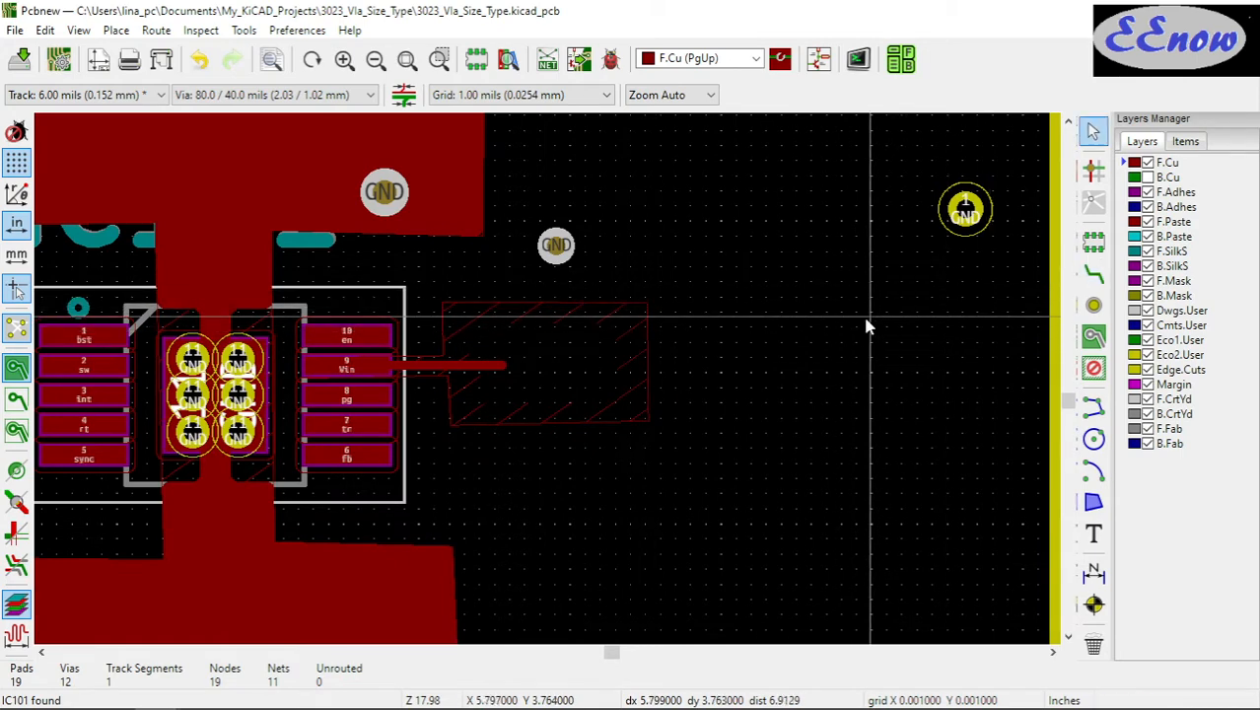
{"action": "key", "text": "b"}
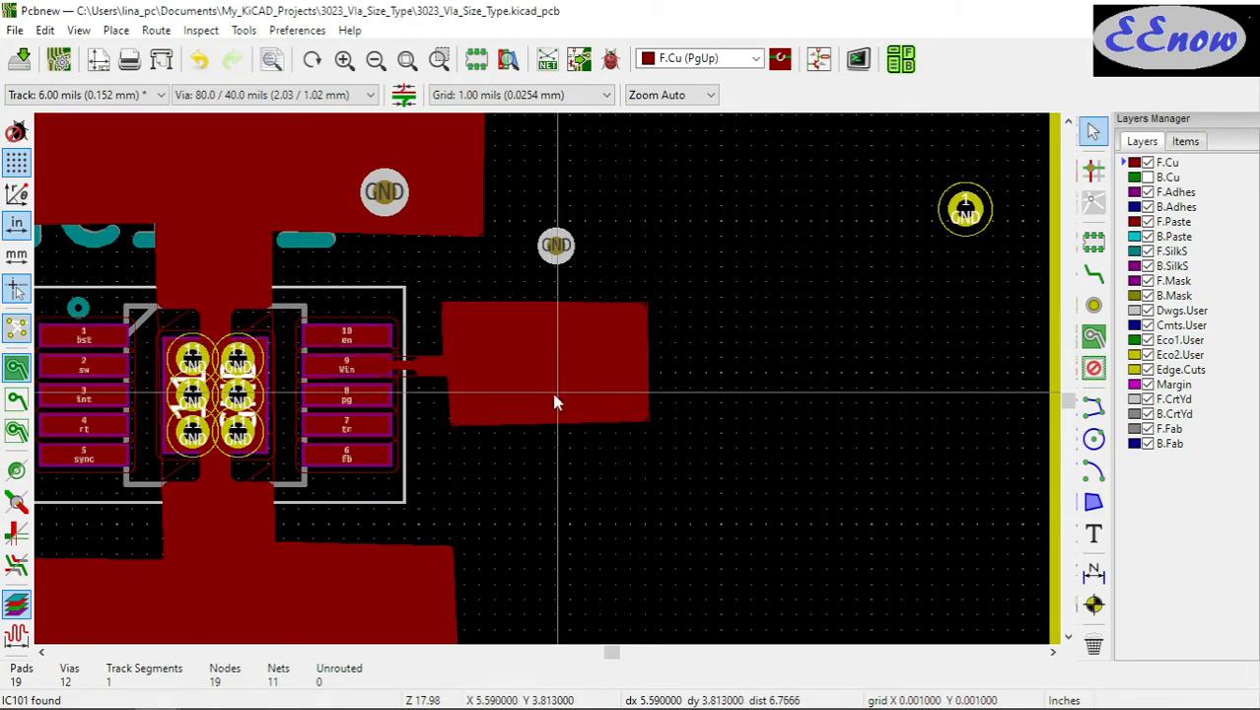
{"action": "scroll", "coordinate": [544, 372], "scroll_direction": "up", "scroll_amount": 1}
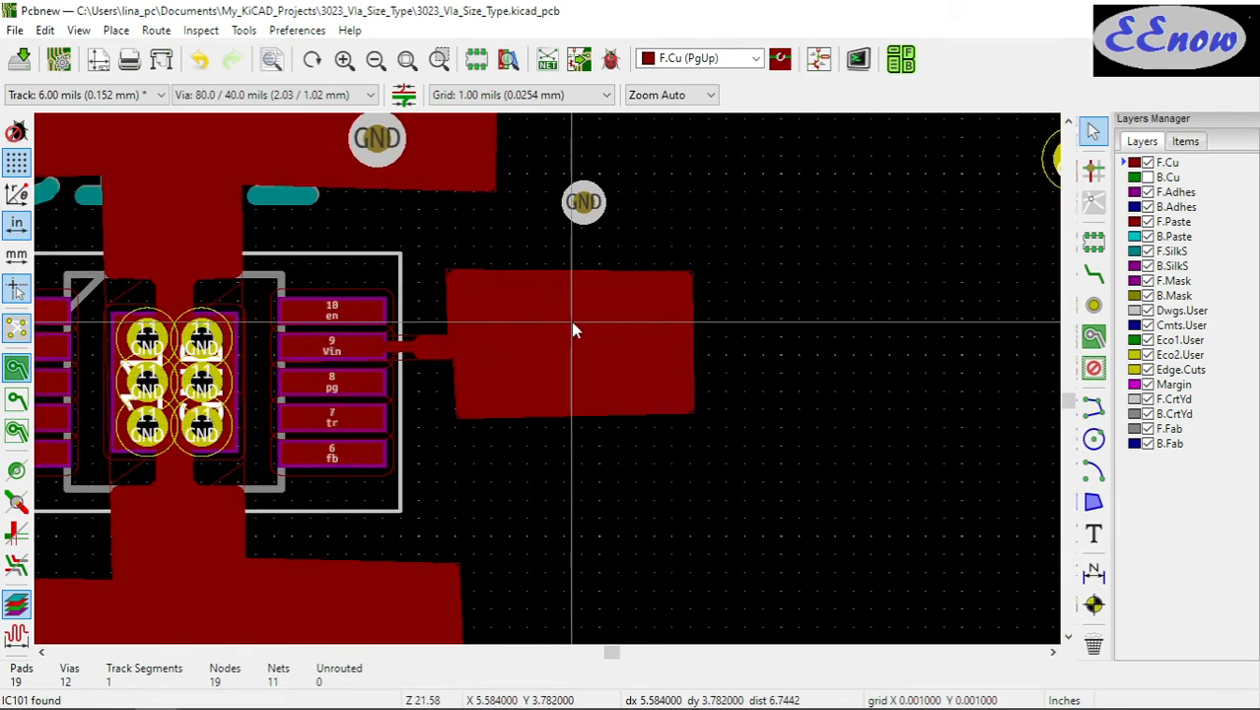
{"action": "scroll", "coordinate": [570, 332], "scroll_direction": "down", "scroll_amount": 1}
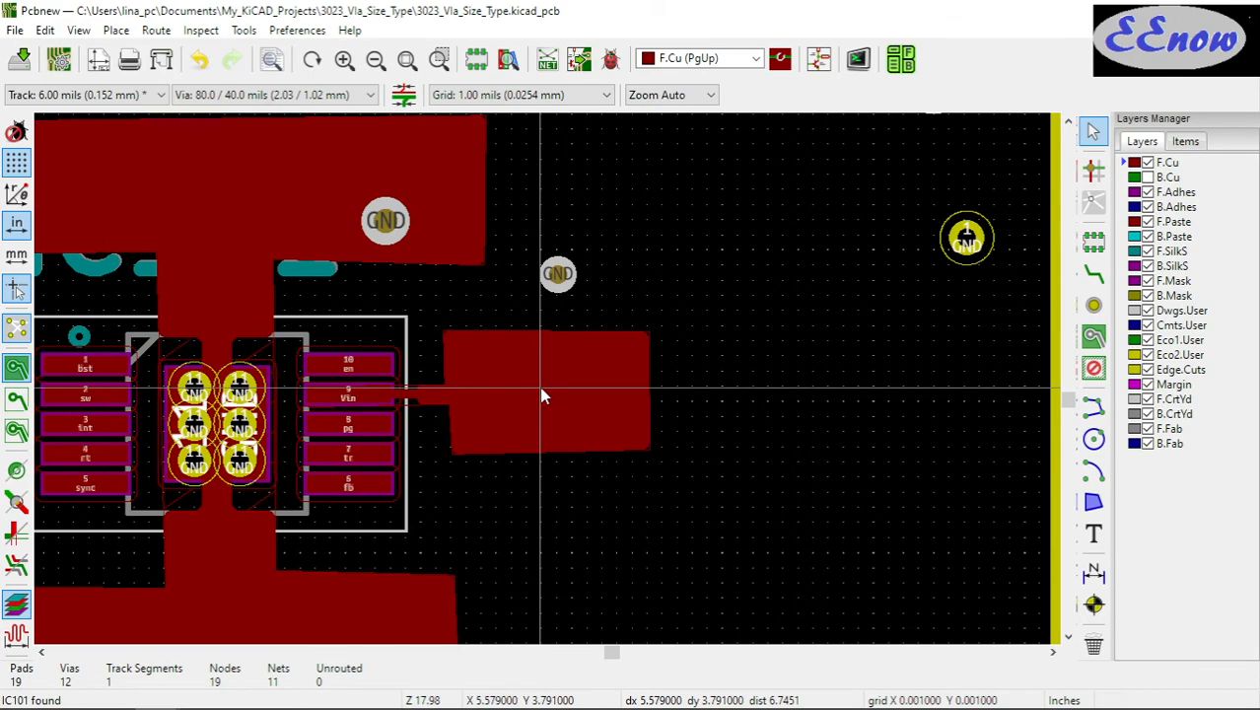
Unfill all copper zones and set the via size to 24.0 / 12.0 mils
{"action": "key", "text": "ctrl+b"}
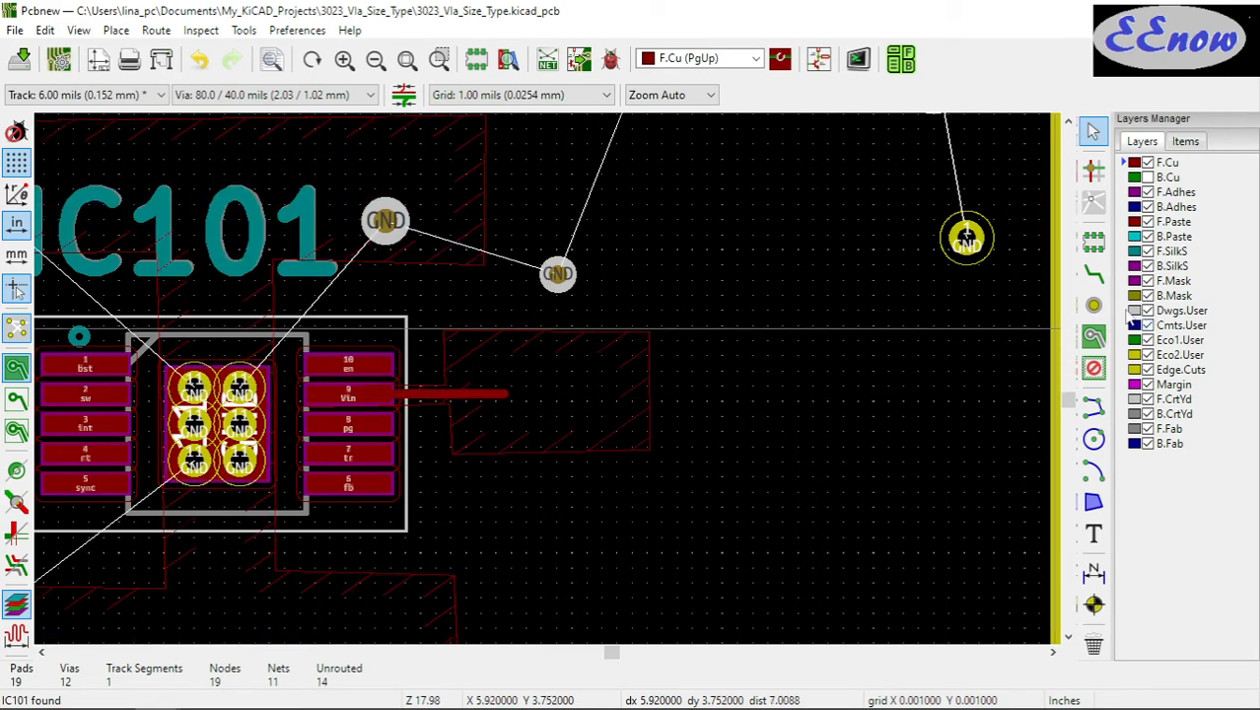
{"action": "left_click", "coordinate": [1093, 305]}
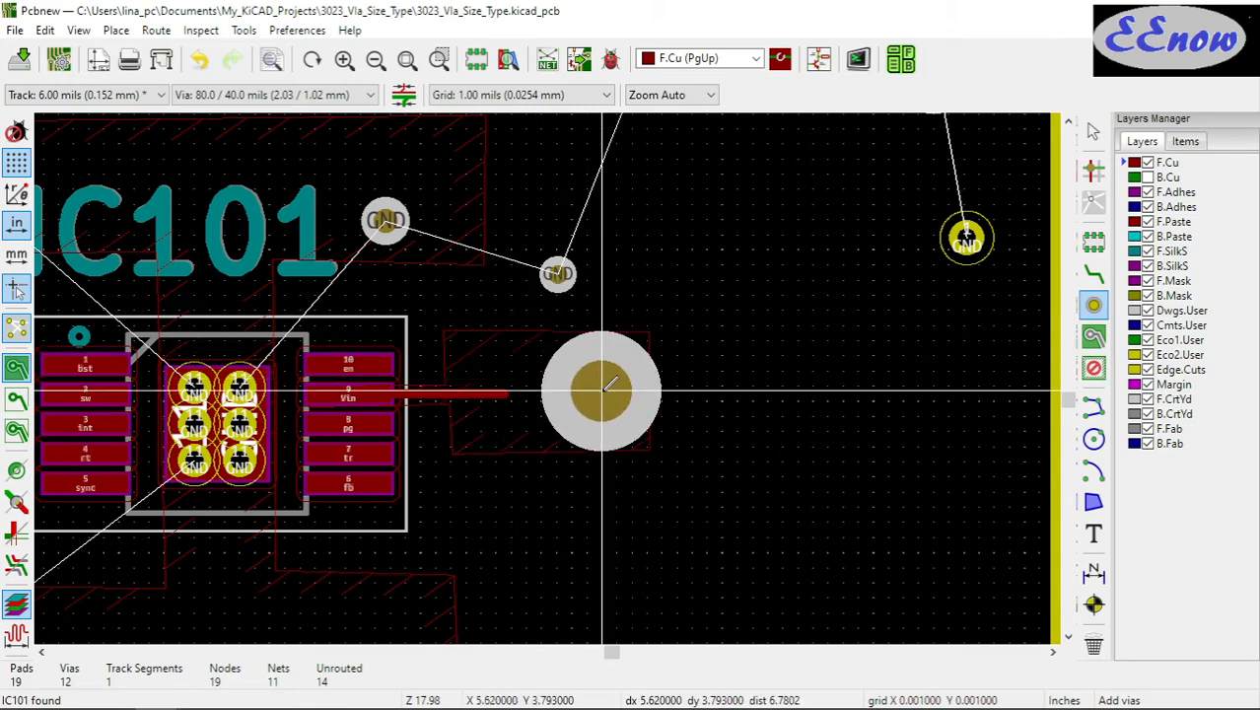
{"action": "key", "text": "Escape"}
{"action": "left_click", "coordinate": [271, 94]}
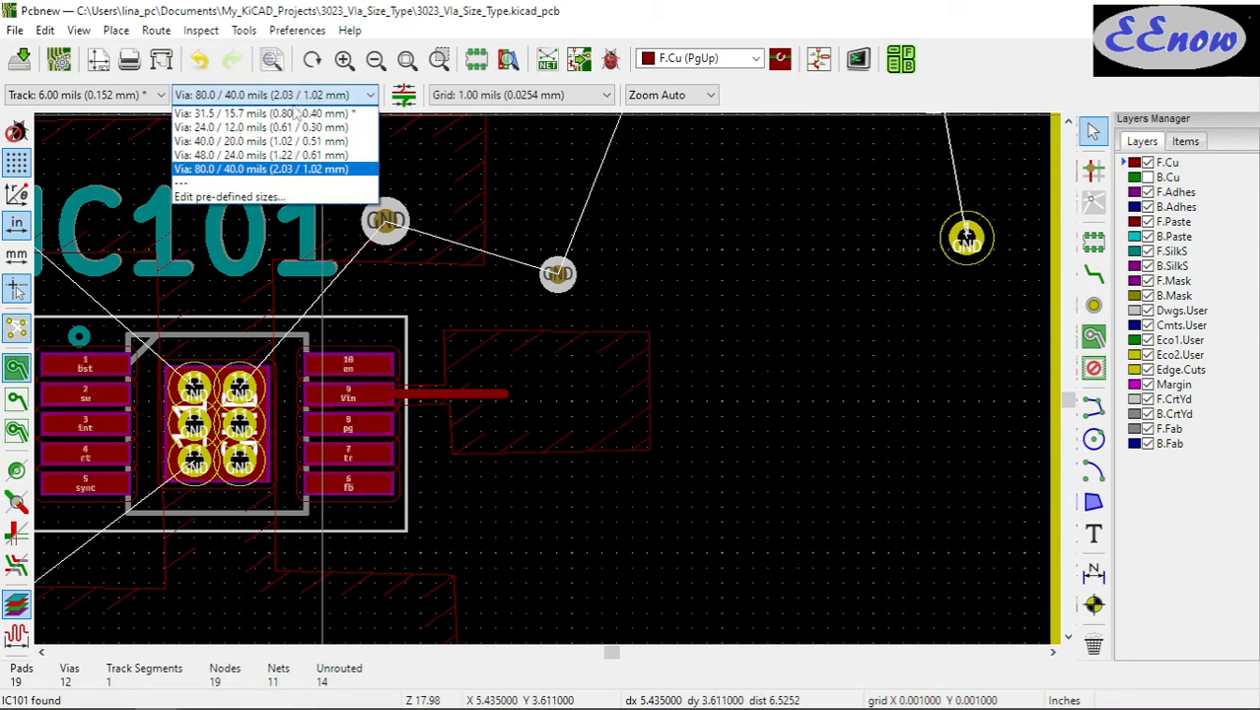
{"action": "left_click", "coordinate": [277, 131]}
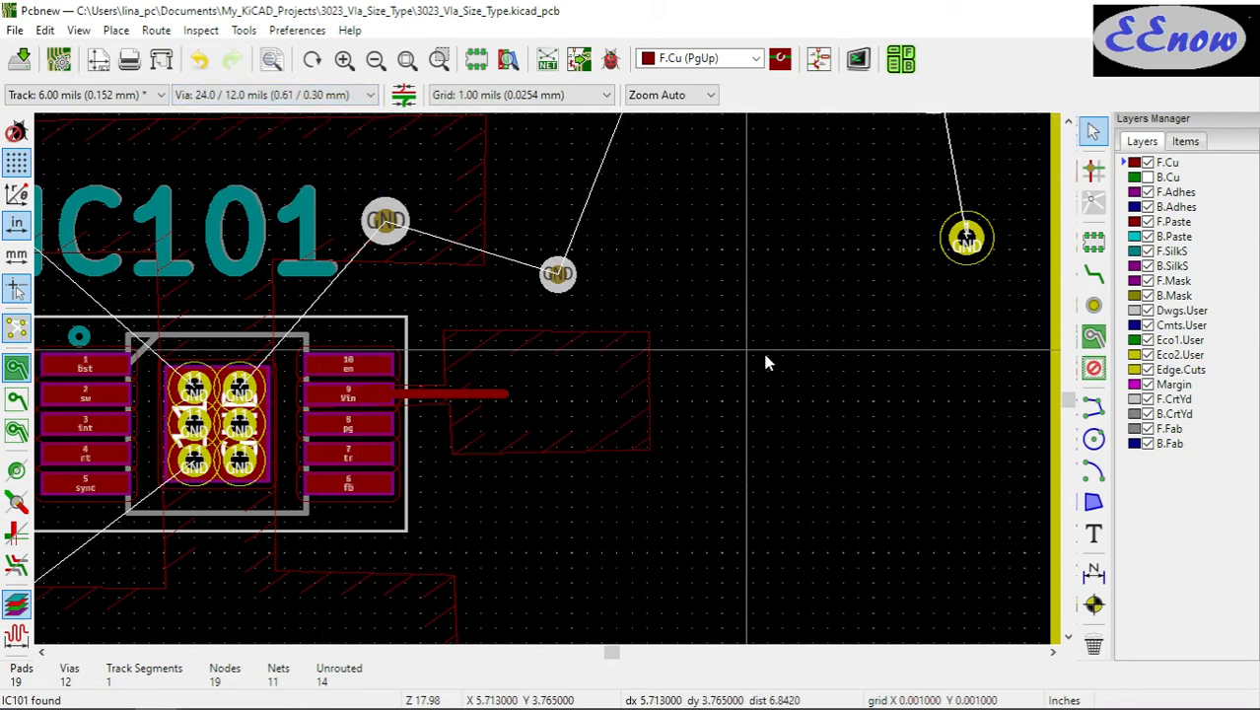
Place four vias in a two-by-two arrangement inside the Vin zone outline and leave the via tool
{"action": "left_click", "coordinate": [1091, 307]}
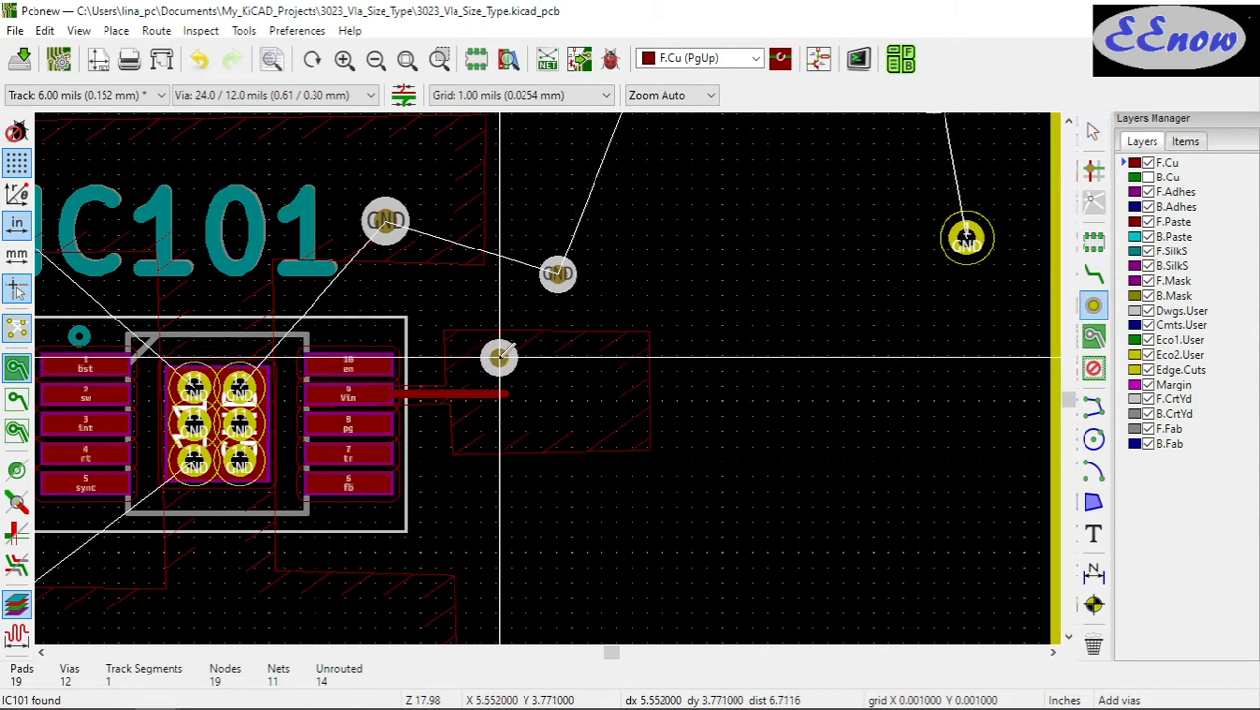
{"action": "left_click", "coordinate": [500, 357]}
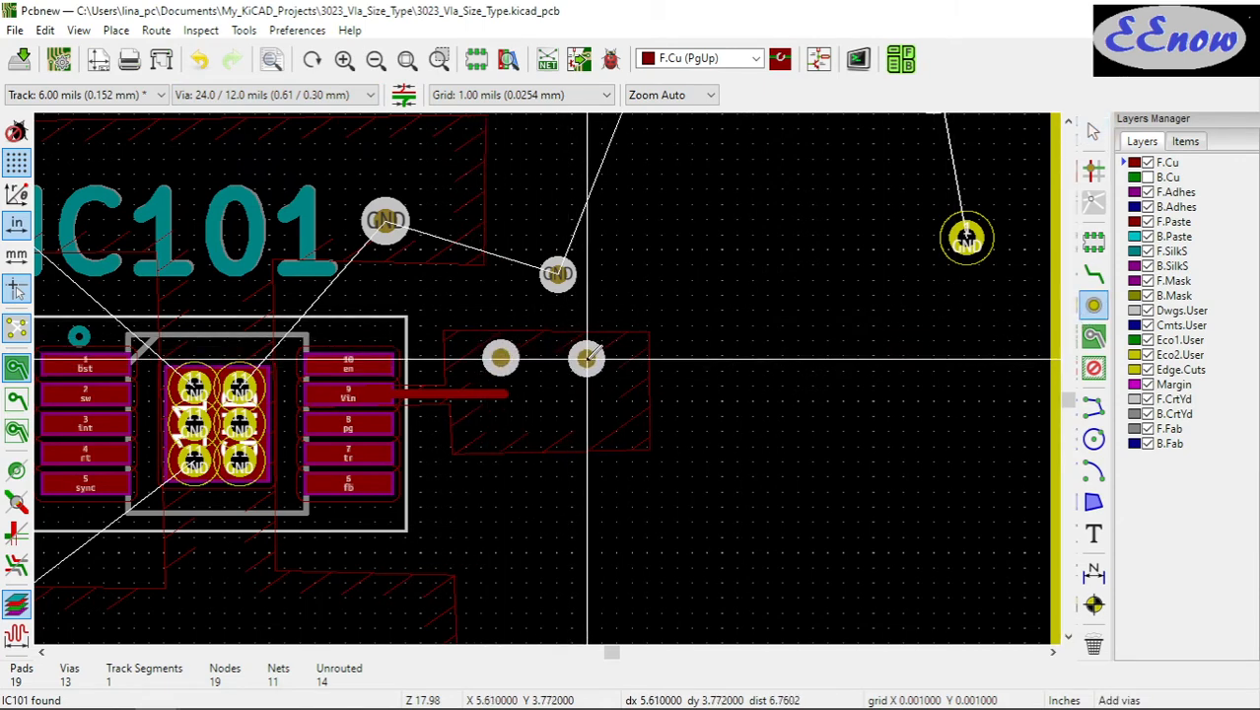
{"action": "left_click", "coordinate": [587, 357]}
{"action": "left_click", "coordinate": [492, 425]}
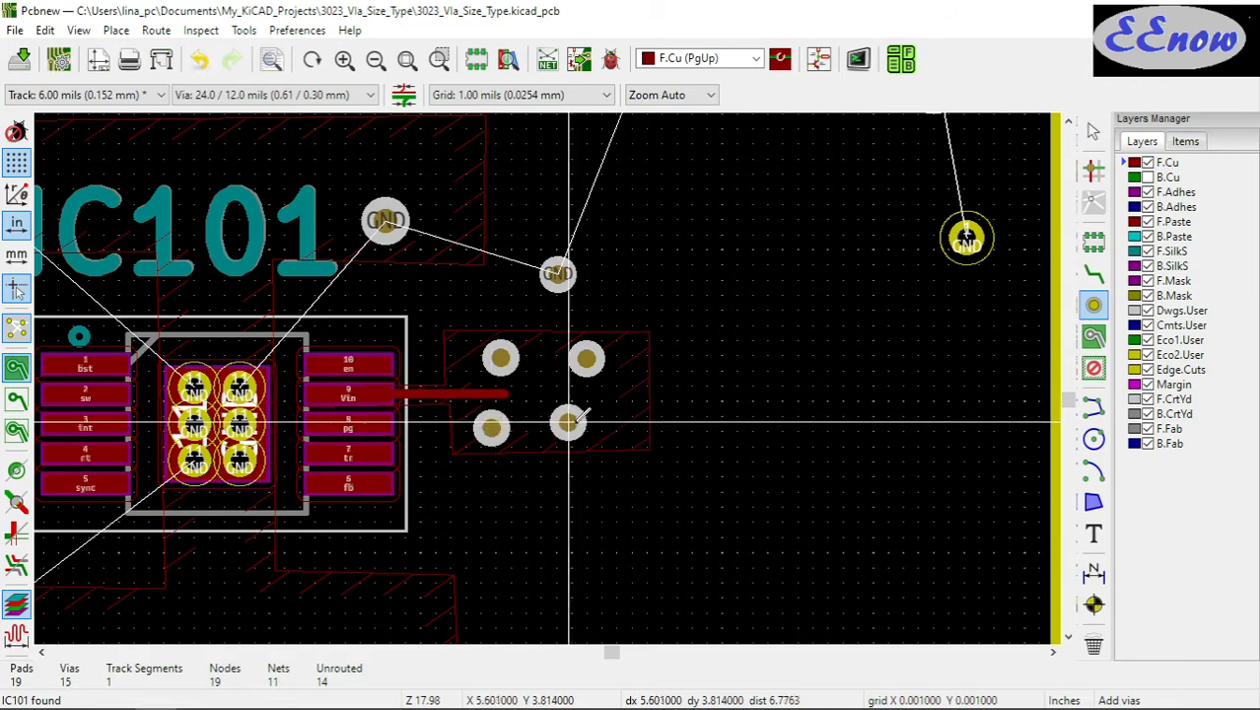
{"action": "left_click", "coordinate": [586, 424]}
{"action": "key", "text": "Escape"}
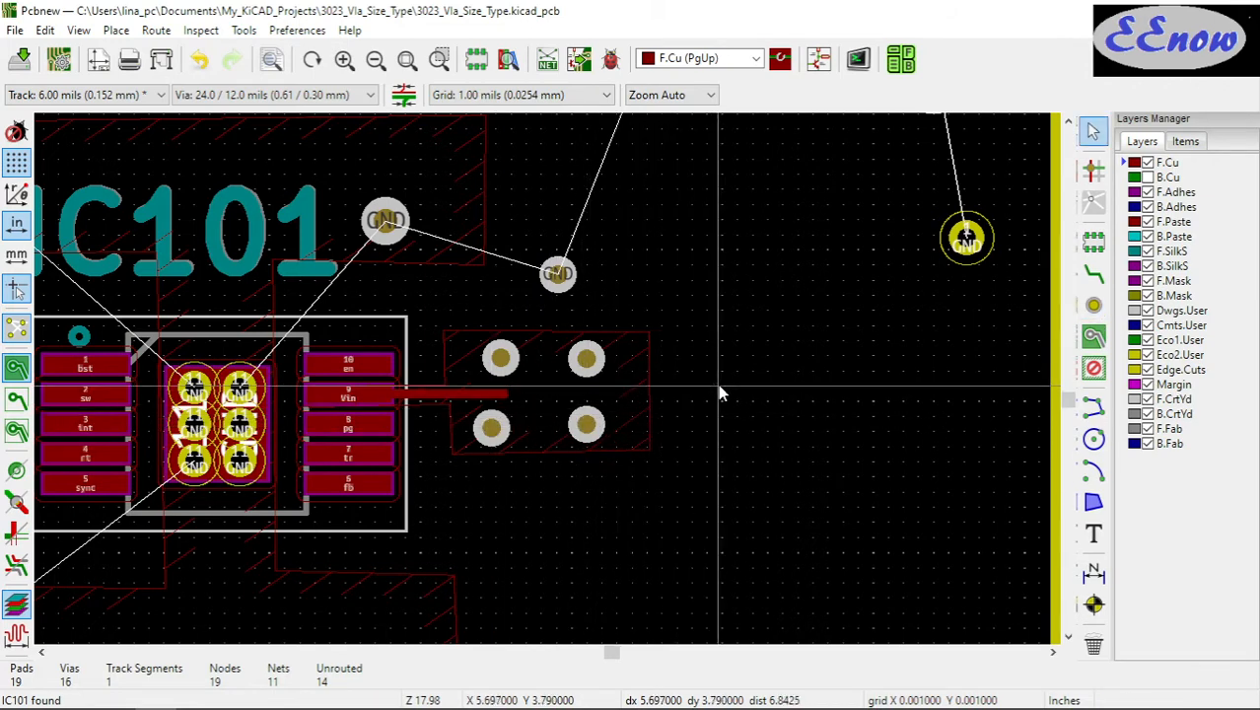
Examine the properties of the upper-left via in the Vin zone and cancel without changes
{"action": "scroll", "coordinate": [605, 372], "scroll_direction": "up", "scroll_amount": 5}
{"action": "scroll", "coordinate": [549, 387], "scroll_direction": "down", "scroll_amount": 3}
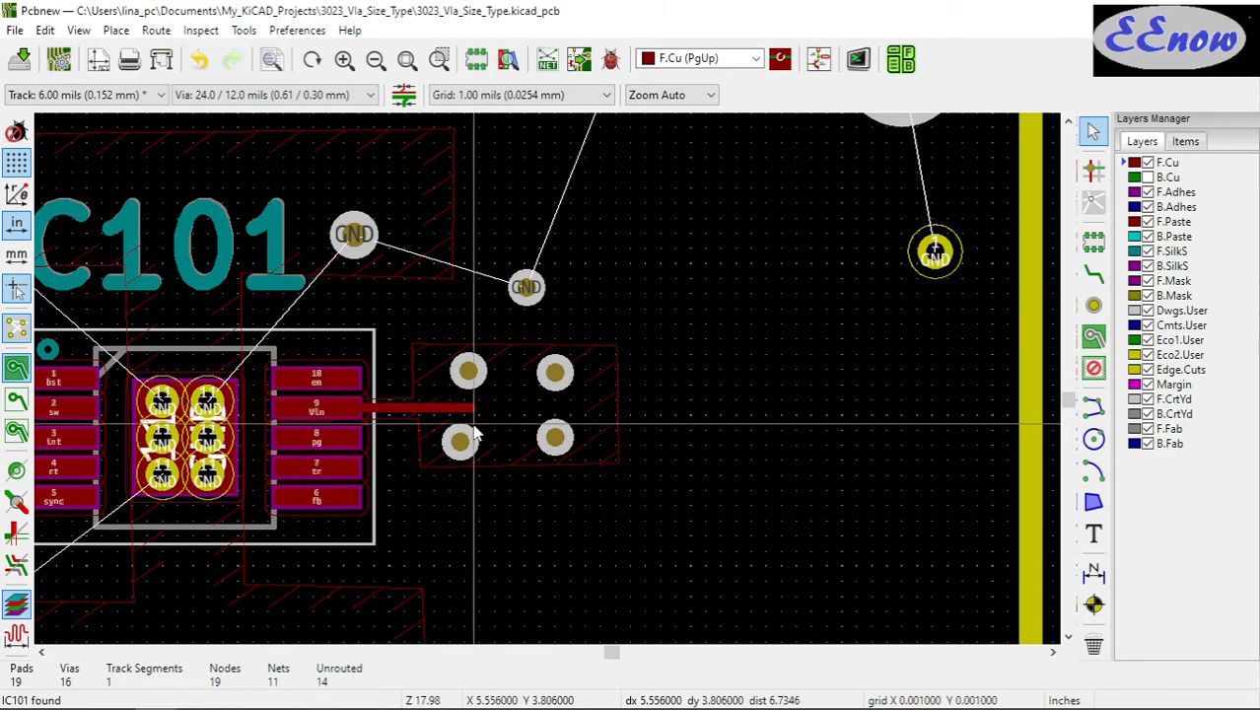
{"action": "scroll", "coordinate": [548, 385], "scroll_direction": "up", "scroll_amount": 4}
{"action": "scroll", "coordinate": [545, 365], "scroll_direction": "down", "scroll_amount": 5}
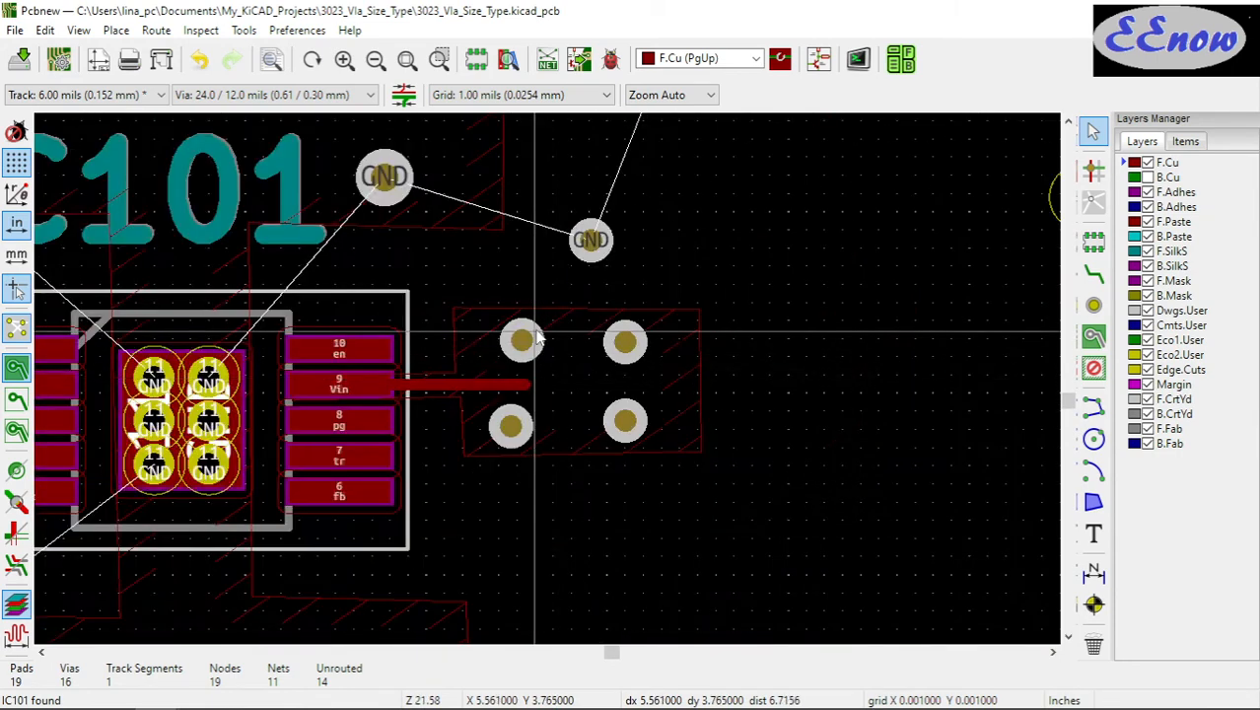
{"action": "scroll", "coordinate": [517, 350], "scroll_direction": "up", "scroll_amount": 2}
{"action": "left_click", "coordinate": [519, 349]}
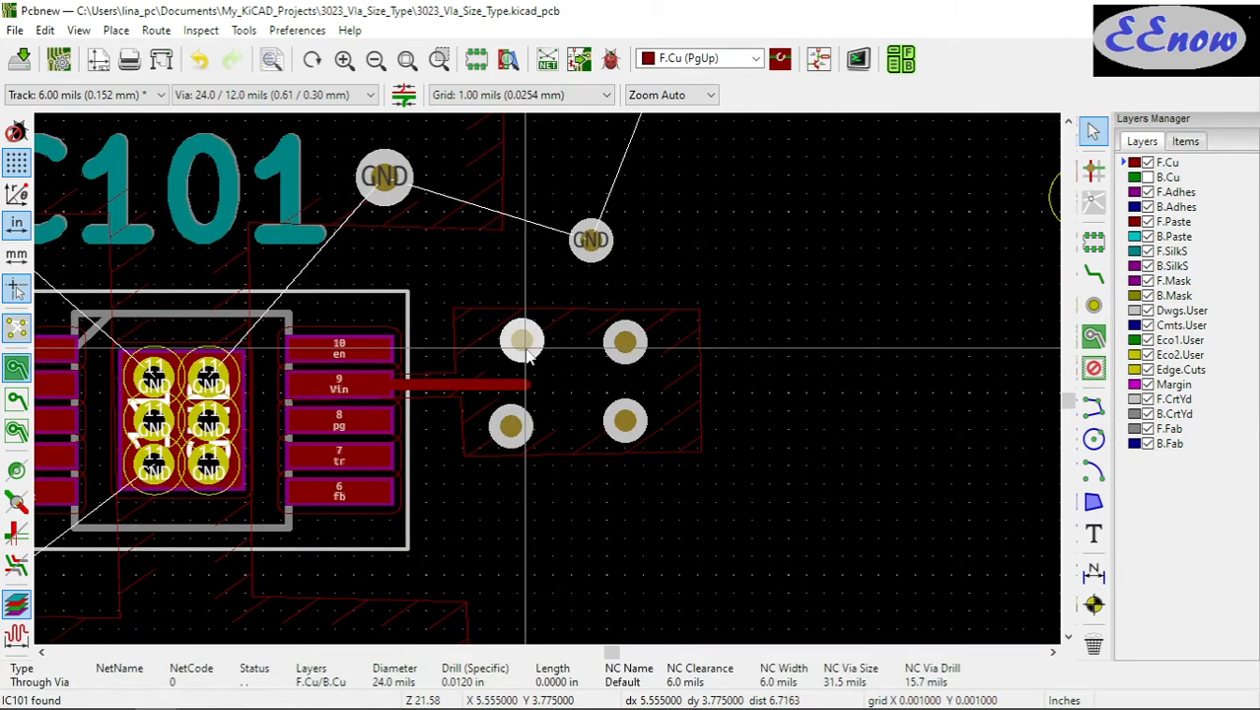
{"action": "double_click", "coordinate": [526, 350]}
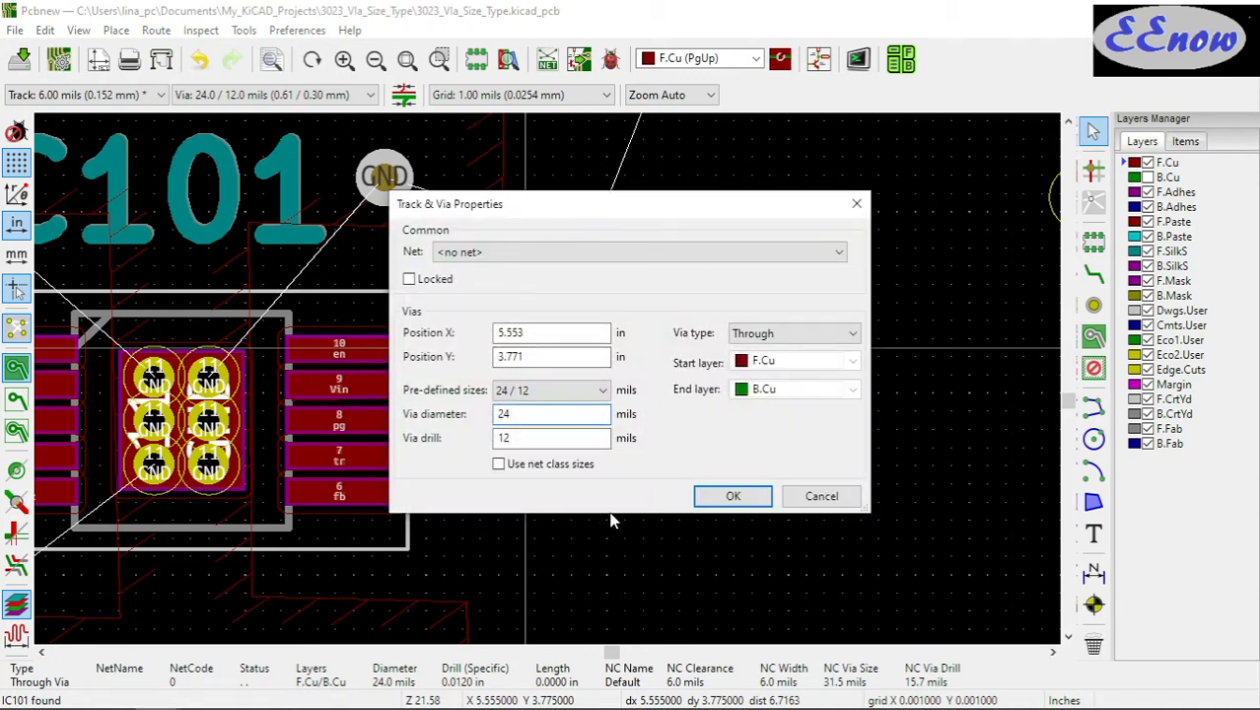
{"action": "left_click", "coordinate": [818, 498]}
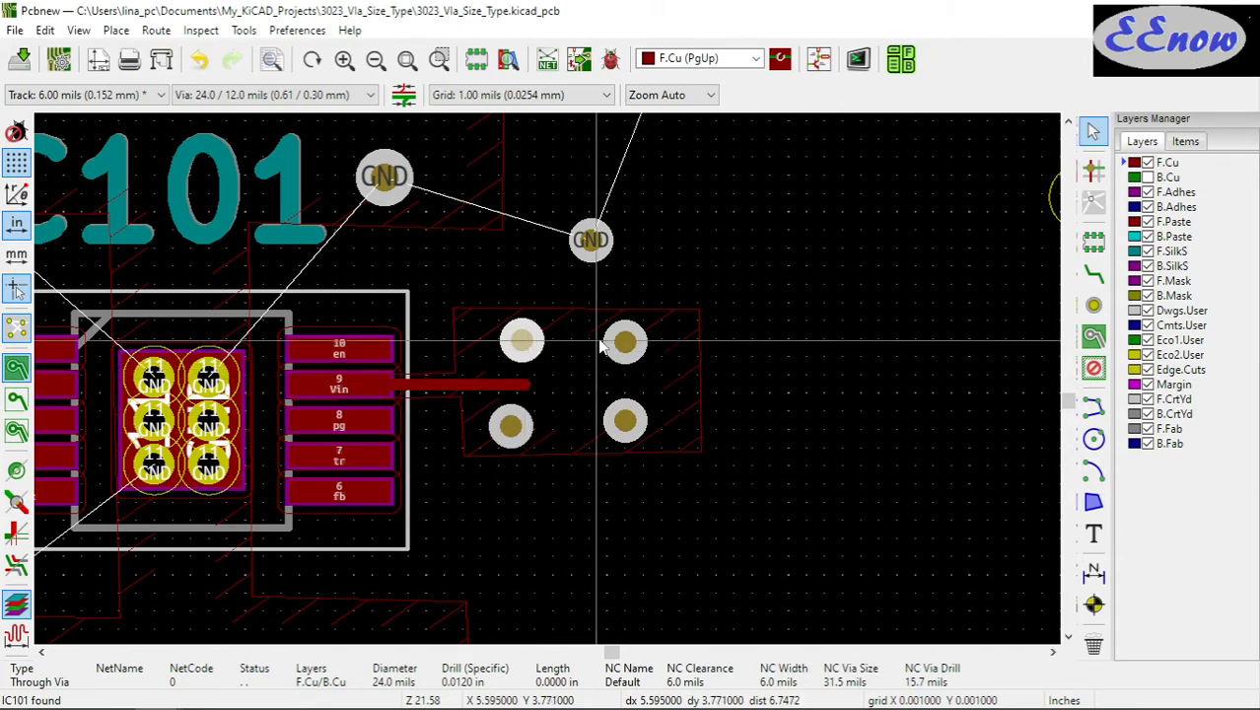
Examine the copper zone properties of the Vin zone and cancel without changes
{"action": "left_click", "coordinate": [674, 347]}
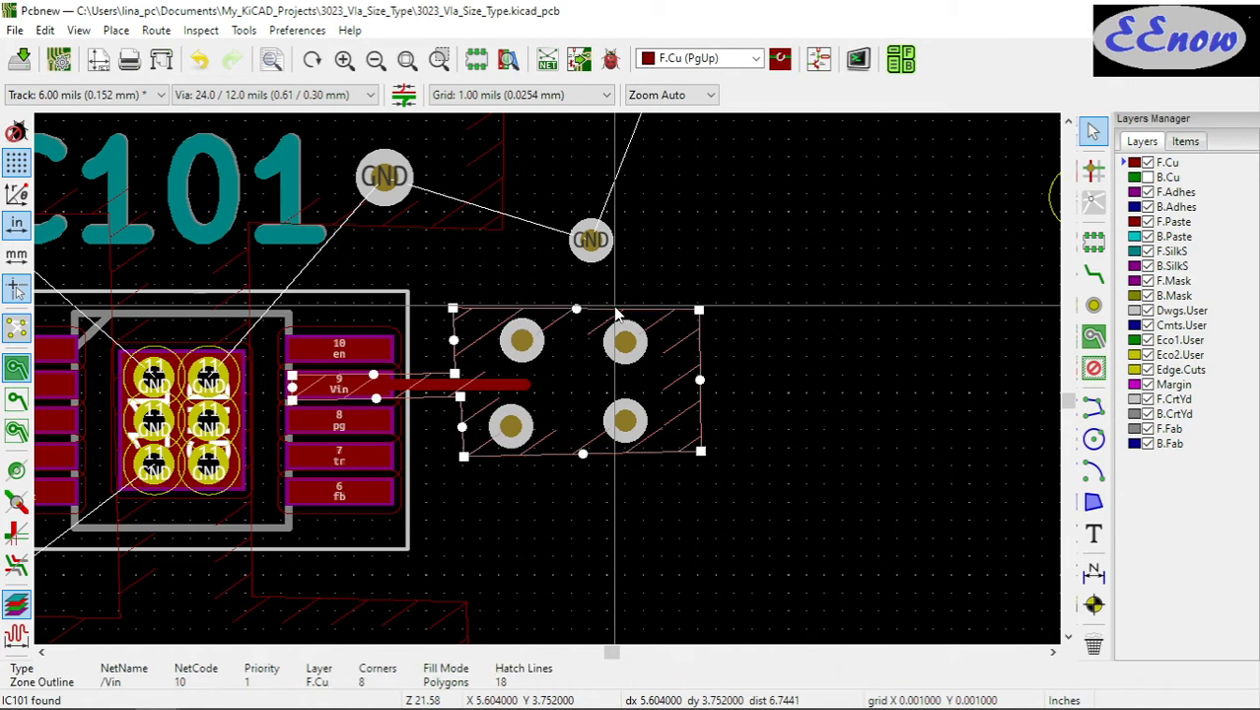
{"action": "double_click", "coordinate": [699, 357]}
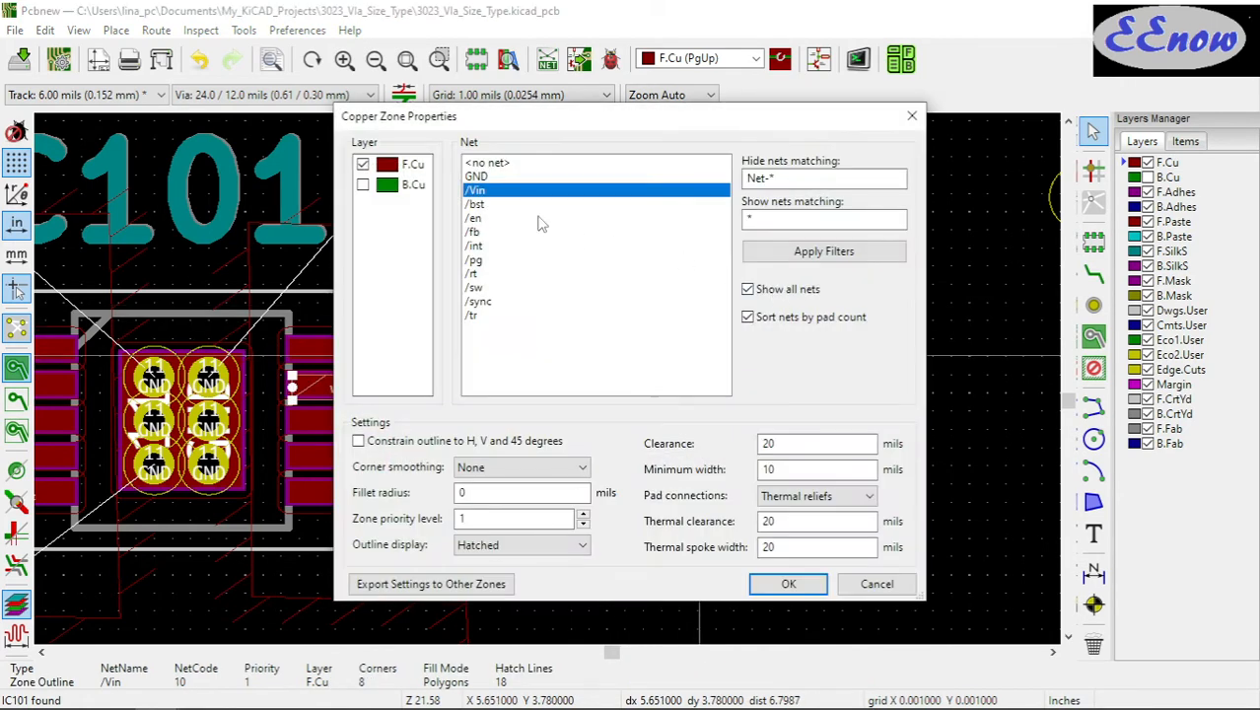
{"action": "left_click", "coordinate": [884, 590]}
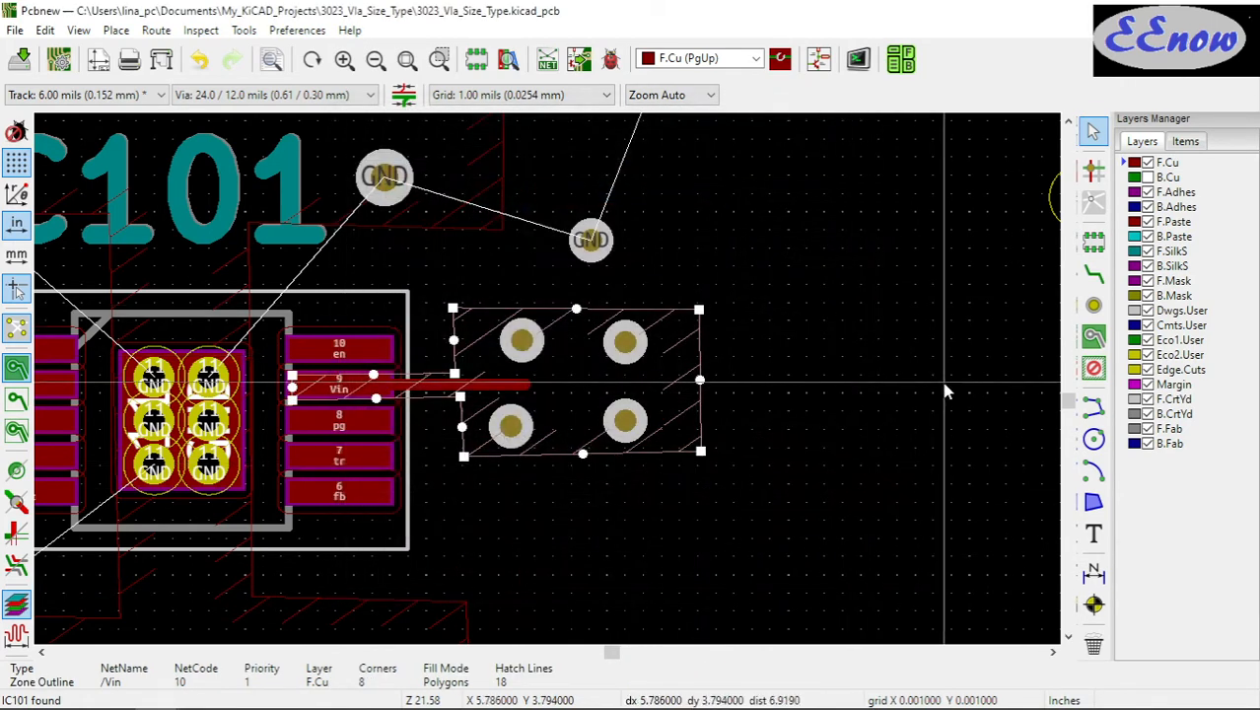
Delete the four vias without a net inside the Vin zone outline and refill all copper zones
{"action": "left_click", "coordinate": [632, 345]}
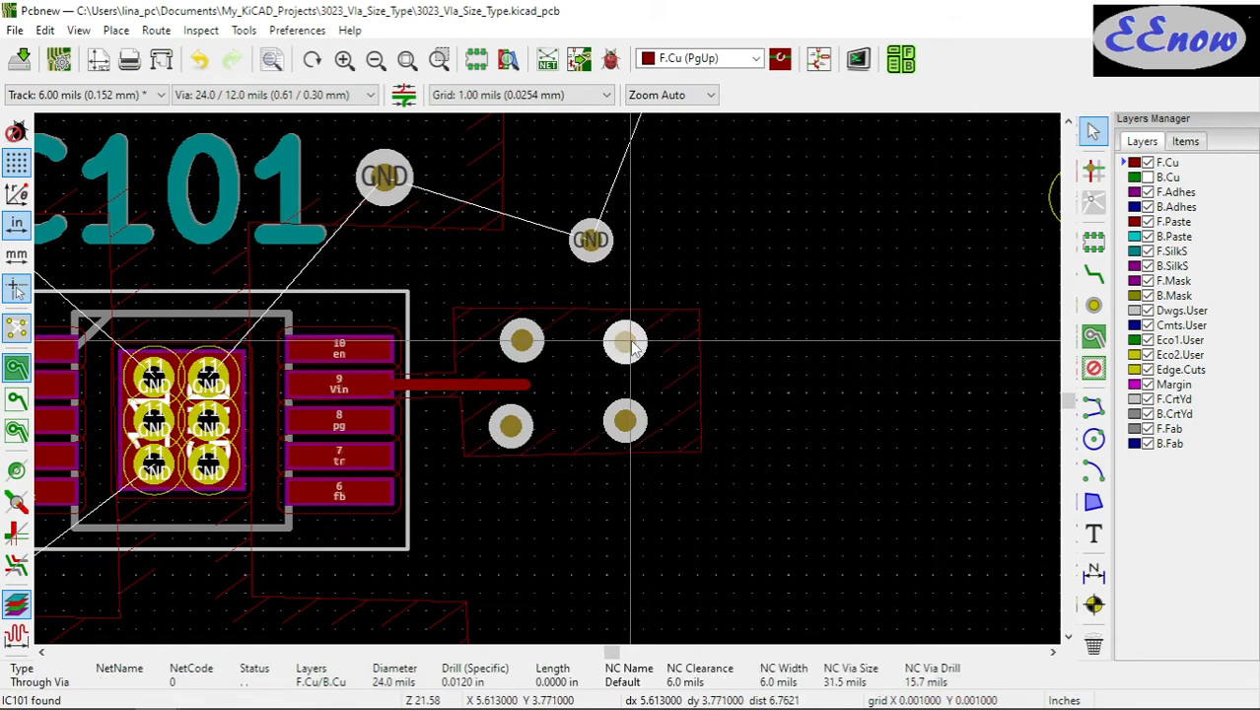
{"action": "key", "text": "Delete"}
{"action": "left_click", "coordinate": [521, 340]}
{"action": "key", "text": "Delete"}
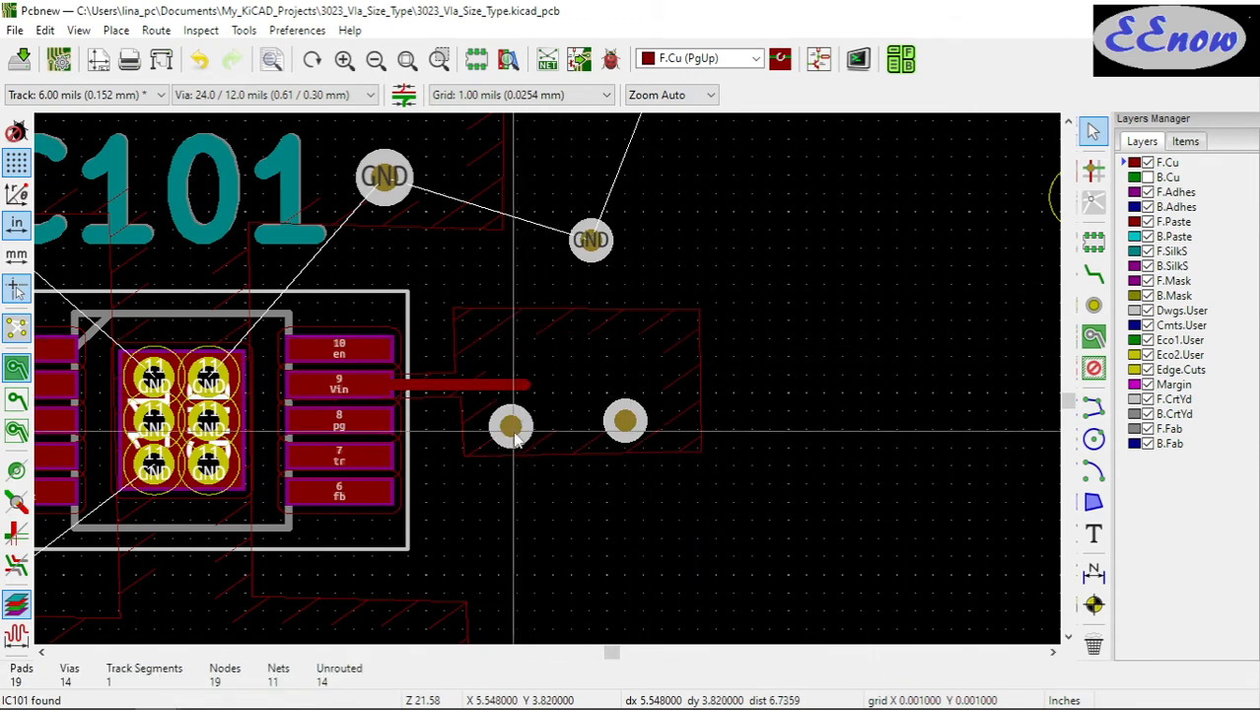
{"action": "left_click", "coordinate": [509, 432]}
{"action": "key", "text": "Delete"}
{"action": "left_click", "coordinate": [625, 421]}
{"action": "key", "text": "Delete"}
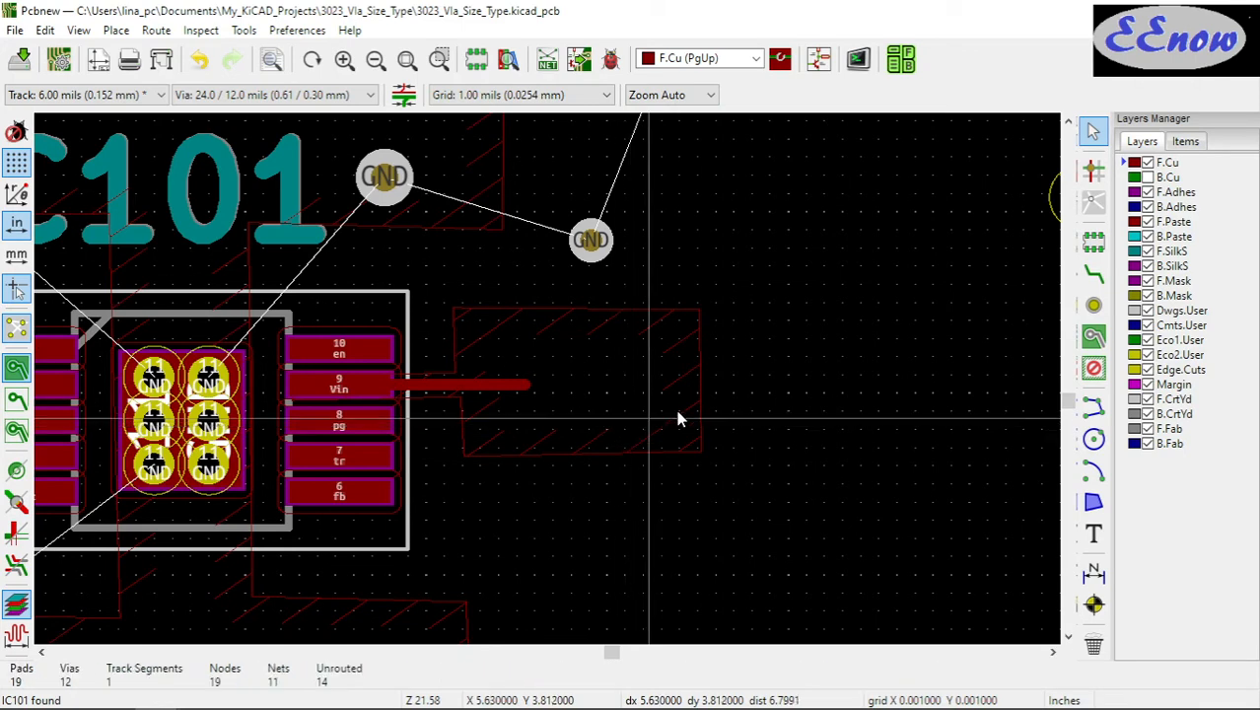
{"action": "key", "text": "b"}
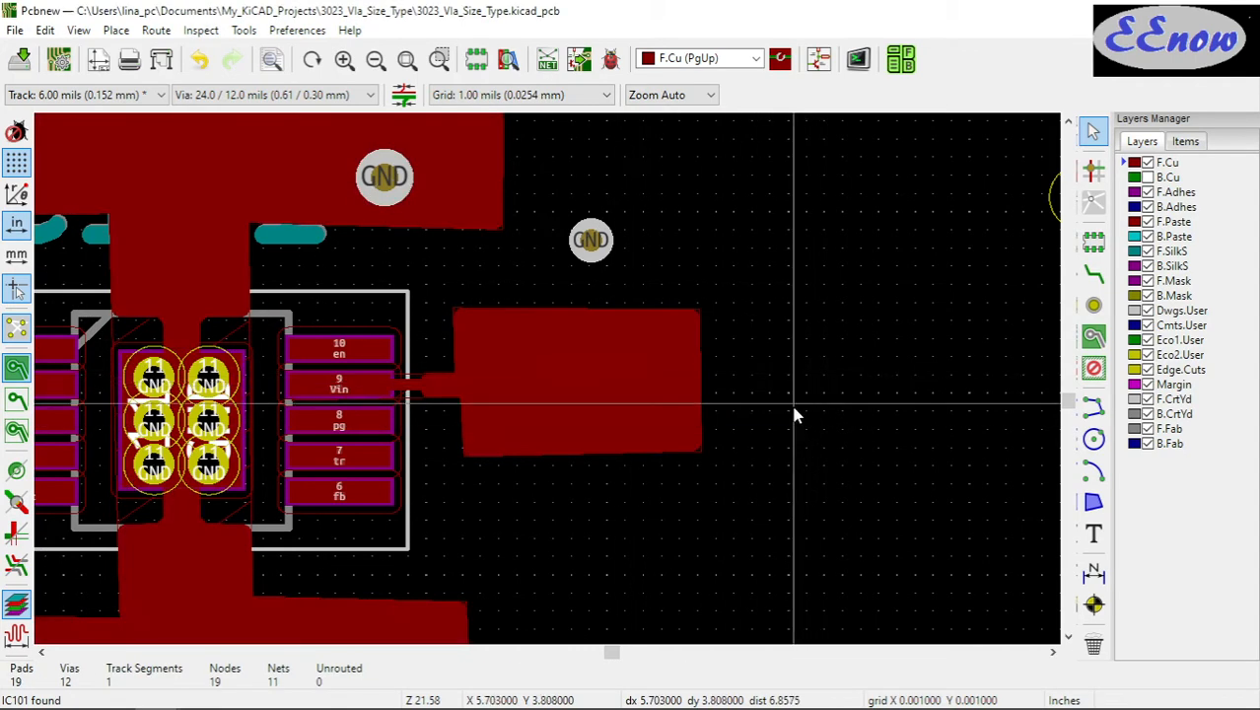
Place four vias in a two-by-two arrangement on the filled Vin zone and leave the via tool
{"action": "left_click", "coordinate": [1093, 305]}
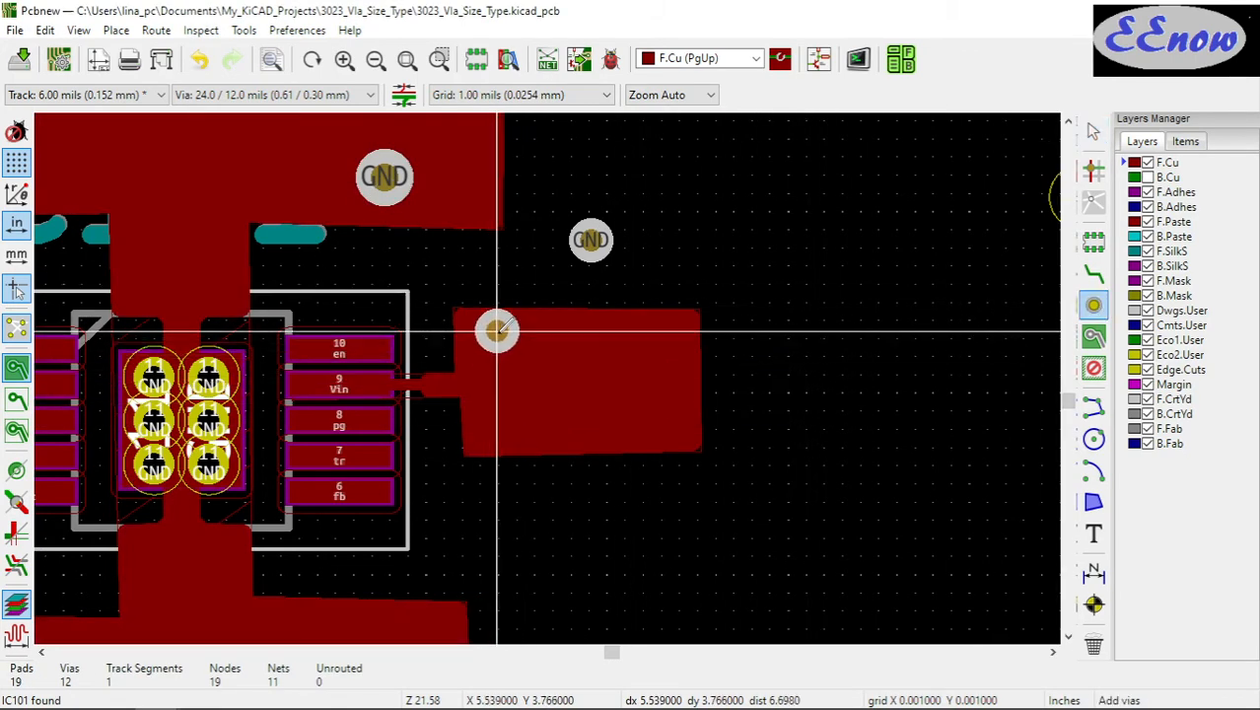
{"action": "left_click", "coordinate": [512, 344]}
{"action": "left_click", "coordinate": [612, 343]}
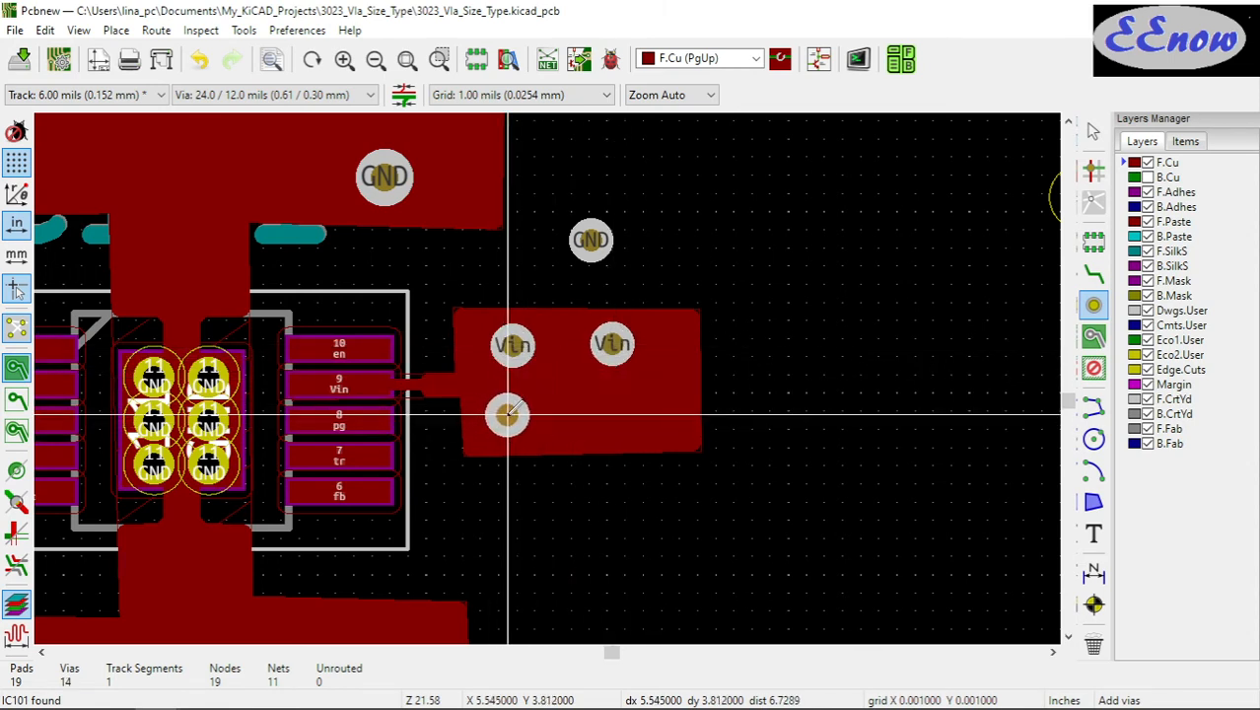
{"action": "left_click", "coordinate": [507, 414]}
{"action": "left_click", "coordinate": [611, 417]}
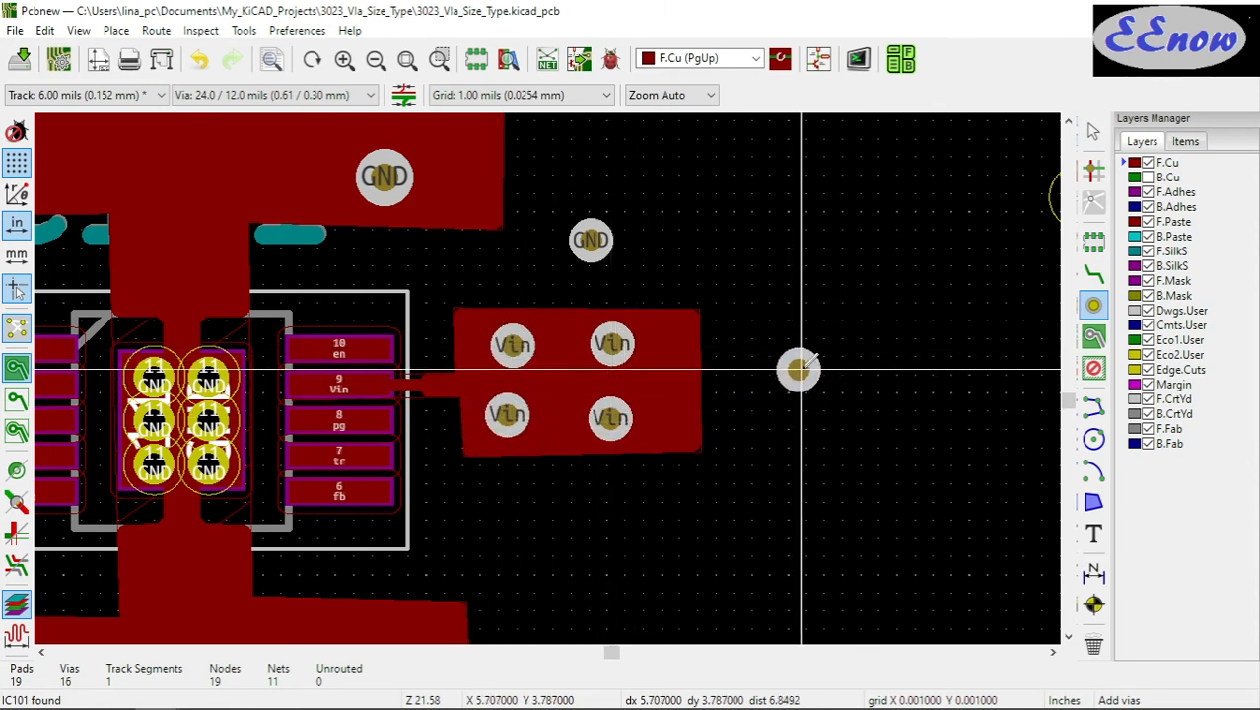
{"action": "key", "text": "Escape"}
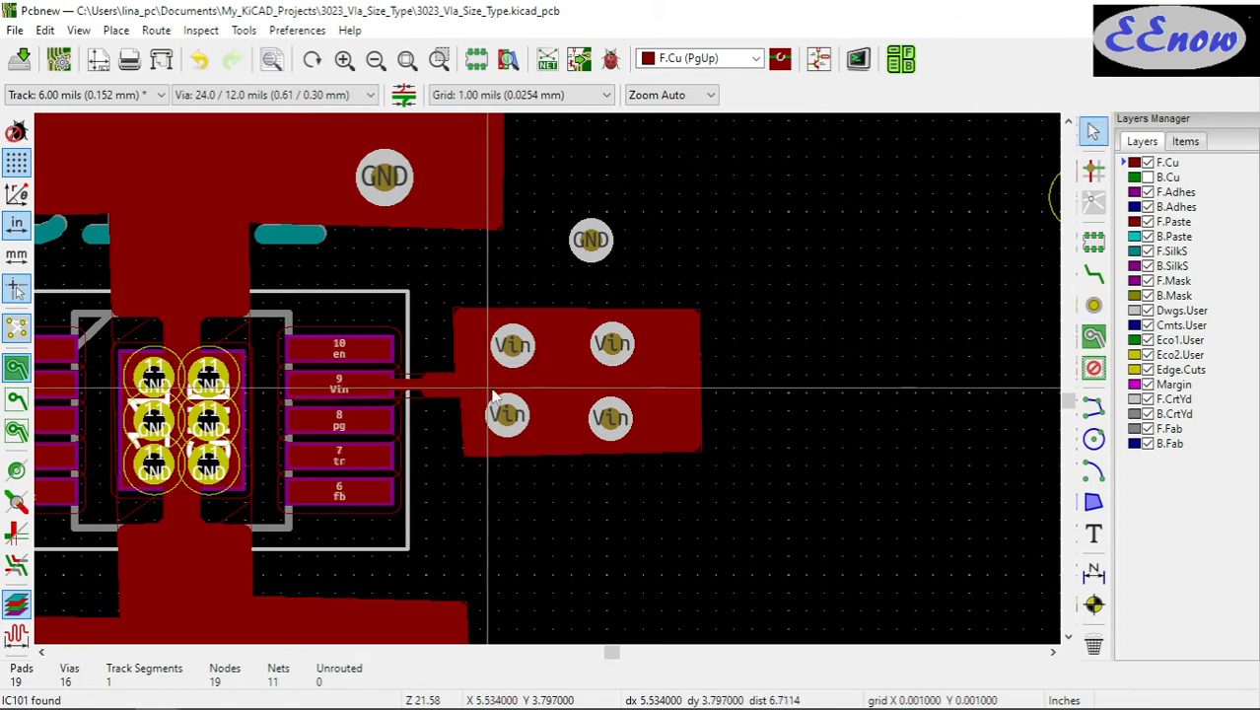
Create a grid array from the GND via in the zone below IC101 with horizontal count 5, vertical count 1 and 0.1 in spacing
{"action": "scroll", "coordinate": [916, 404], "scroll_direction": "down", "scroll_amount": 2}
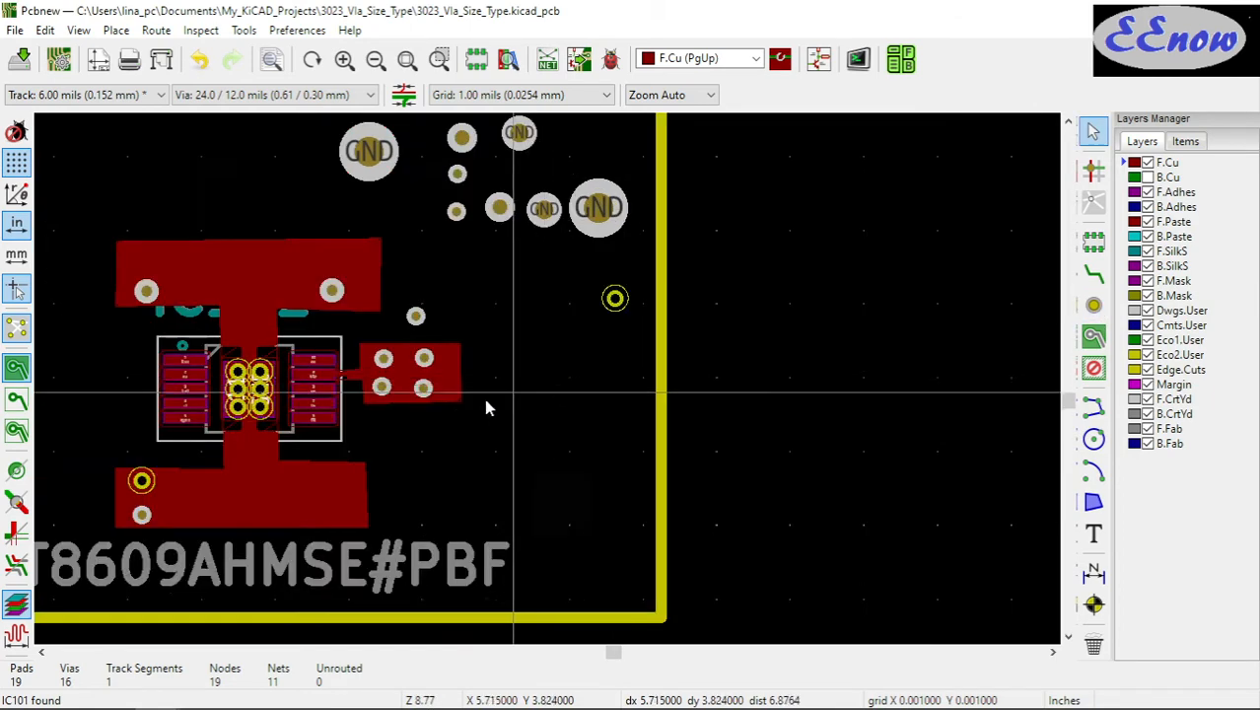
{"action": "scroll", "coordinate": [399, 445], "scroll_direction": "up", "scroll_amount": 4}
{"action": "scroll", "coordinate": [549, 386], "scroll_direction": "down", "scroll_amount": 2}
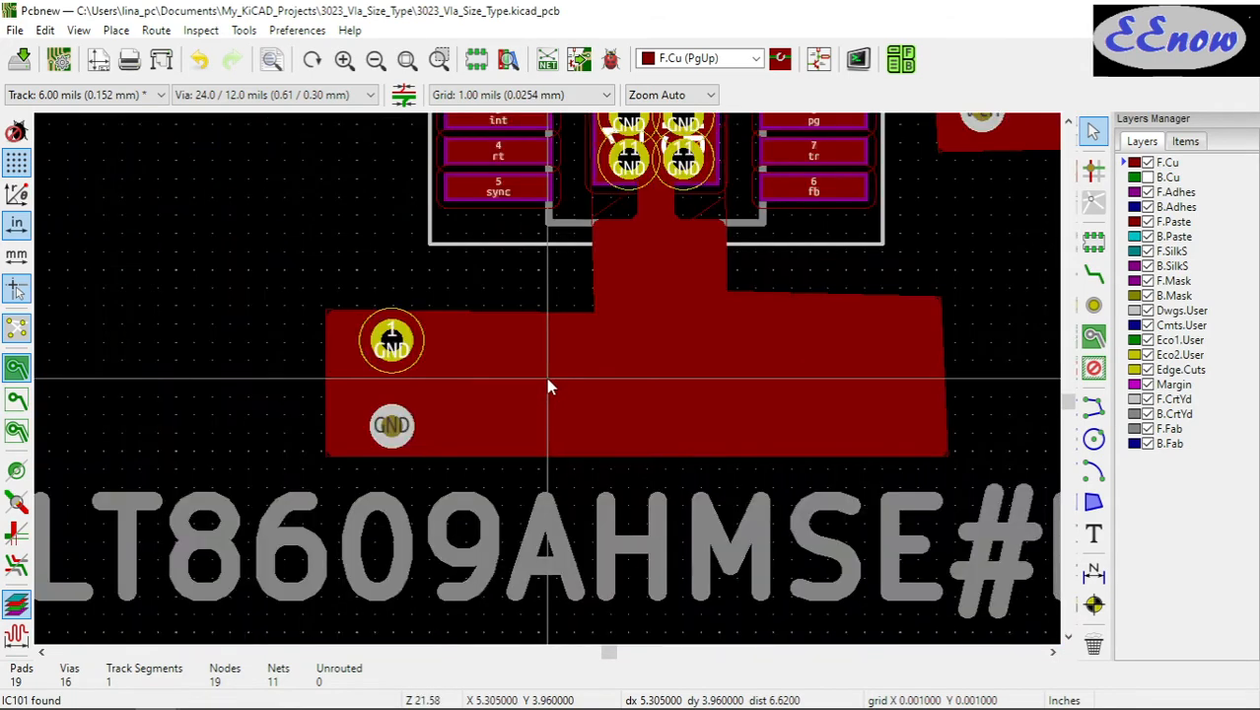
{"action": "left_click", "coordinate": [391, 424]}
{"action": "right_click", "coordinate": [391, 423]}
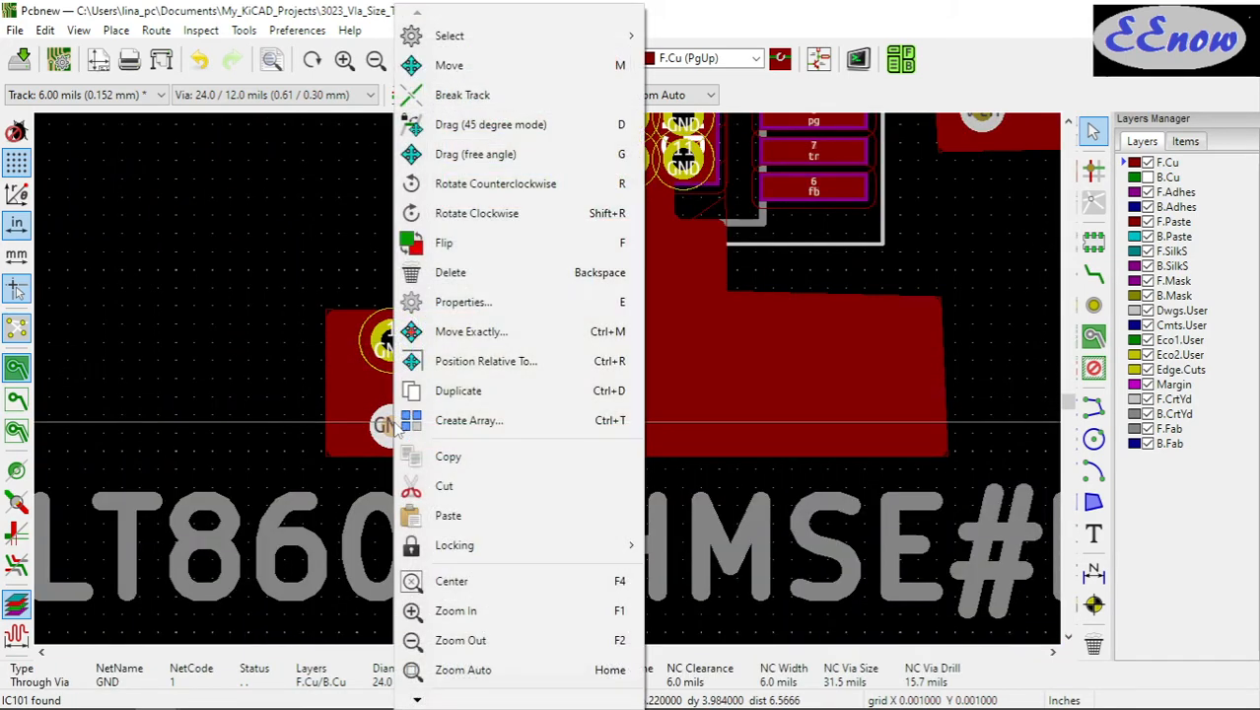
{"action": "left_click", "coordinate": [467, 421]}
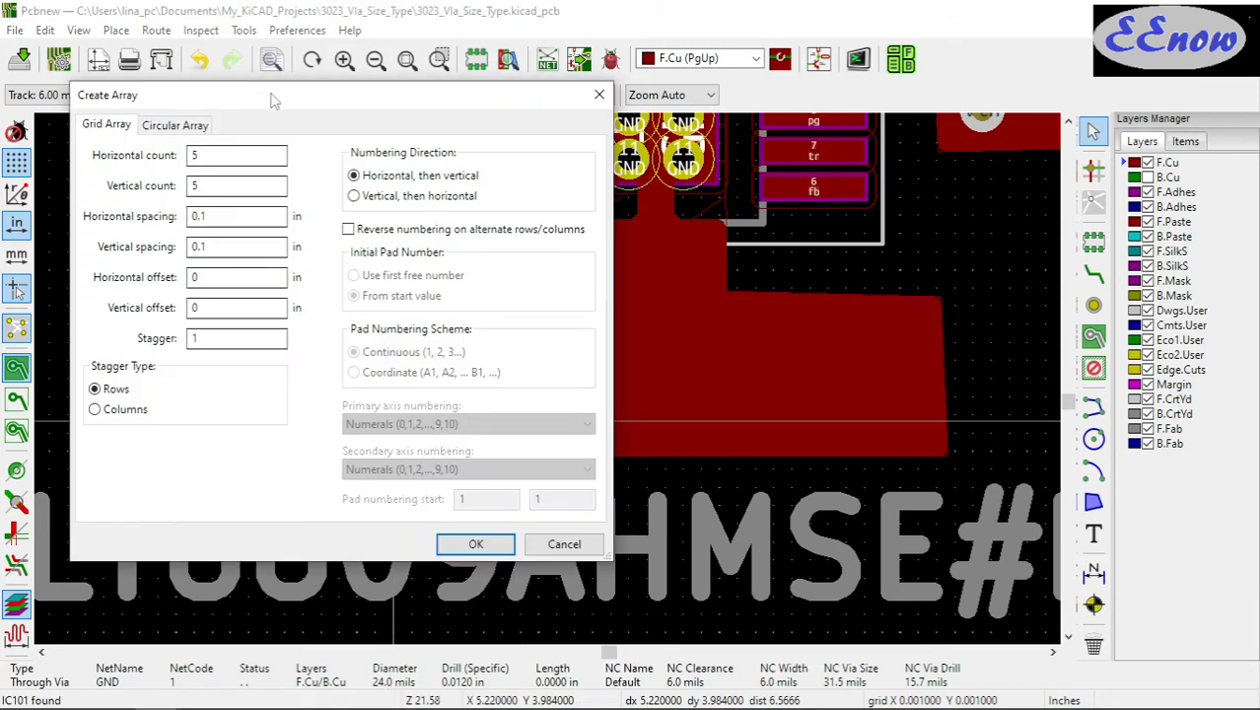
{"action": "left_click_drag", "start_coordinate": [288, 106], "coordinate": [877, 193]}
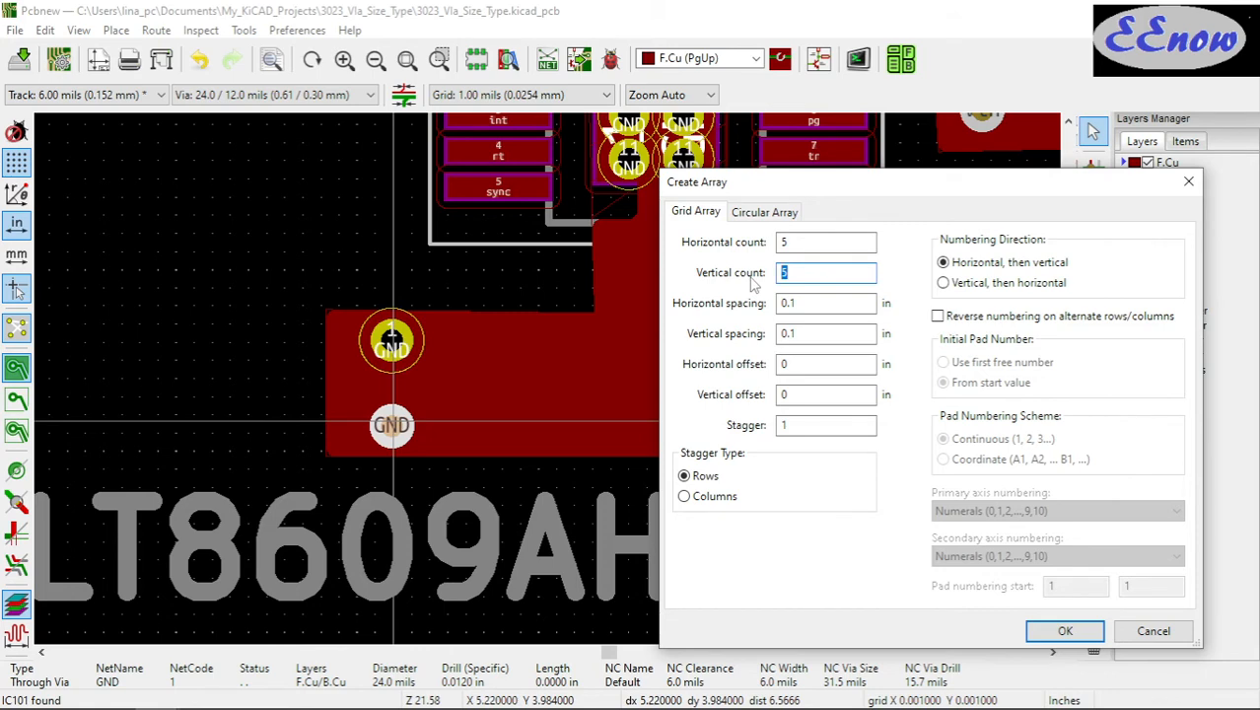
{"action": "left_click", "coordinate": [1063, 631]}
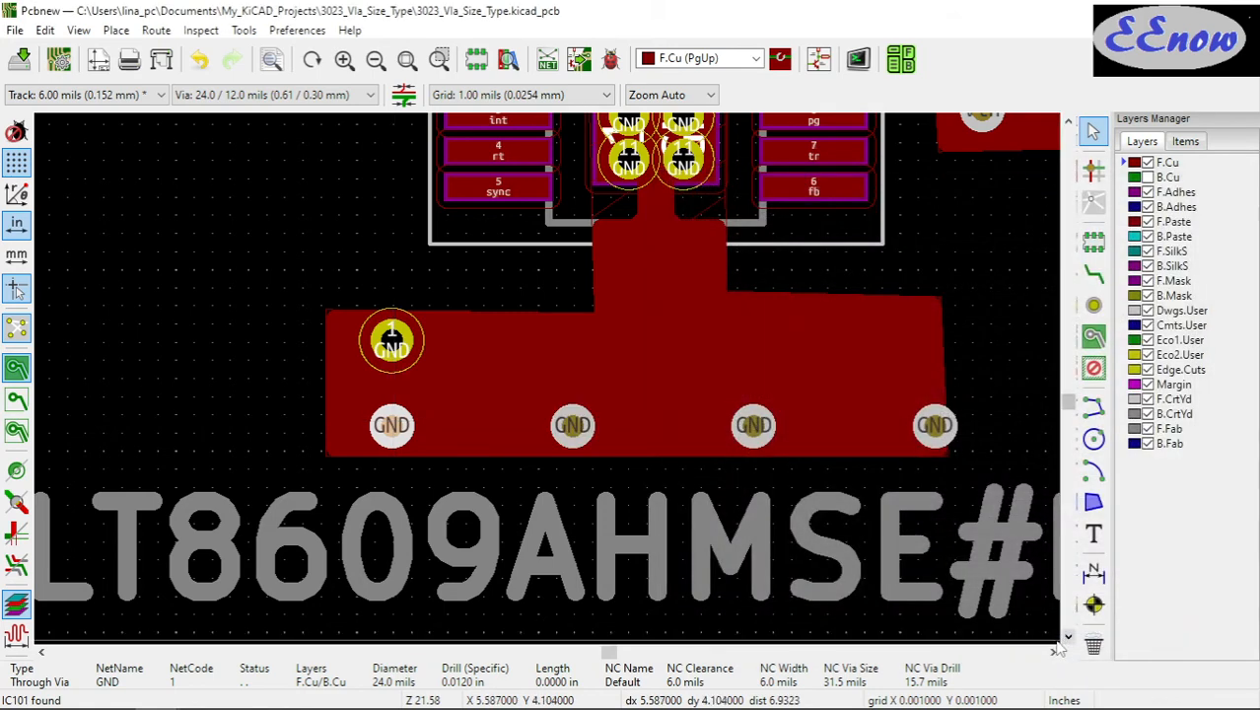
Create a 5 by 1 grid array with 0.1 in spacing from the VIA-0.6mm footprint in the lower GND zone and deselect it
{"action": "left_click", "coordinate": [392, 341]}
{"action": "right_click", "coordinate": [395, 344]}
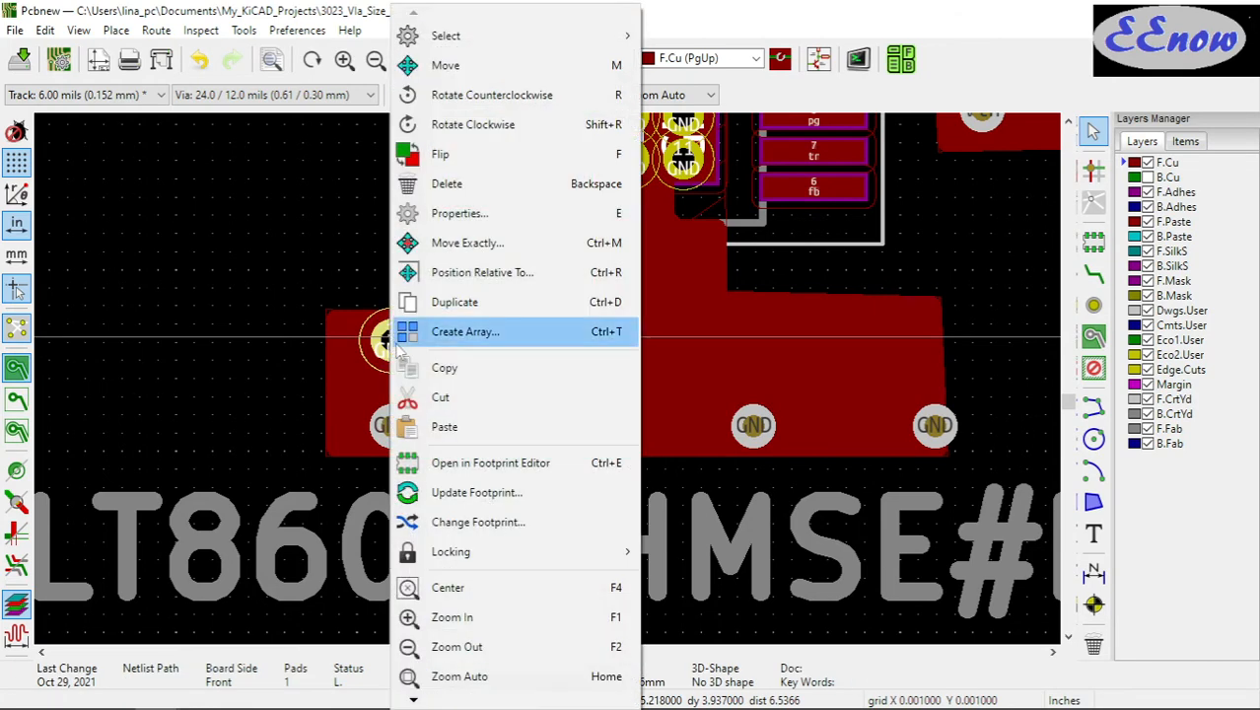
{"action": "left_click", "coordinate": [455, 332]}
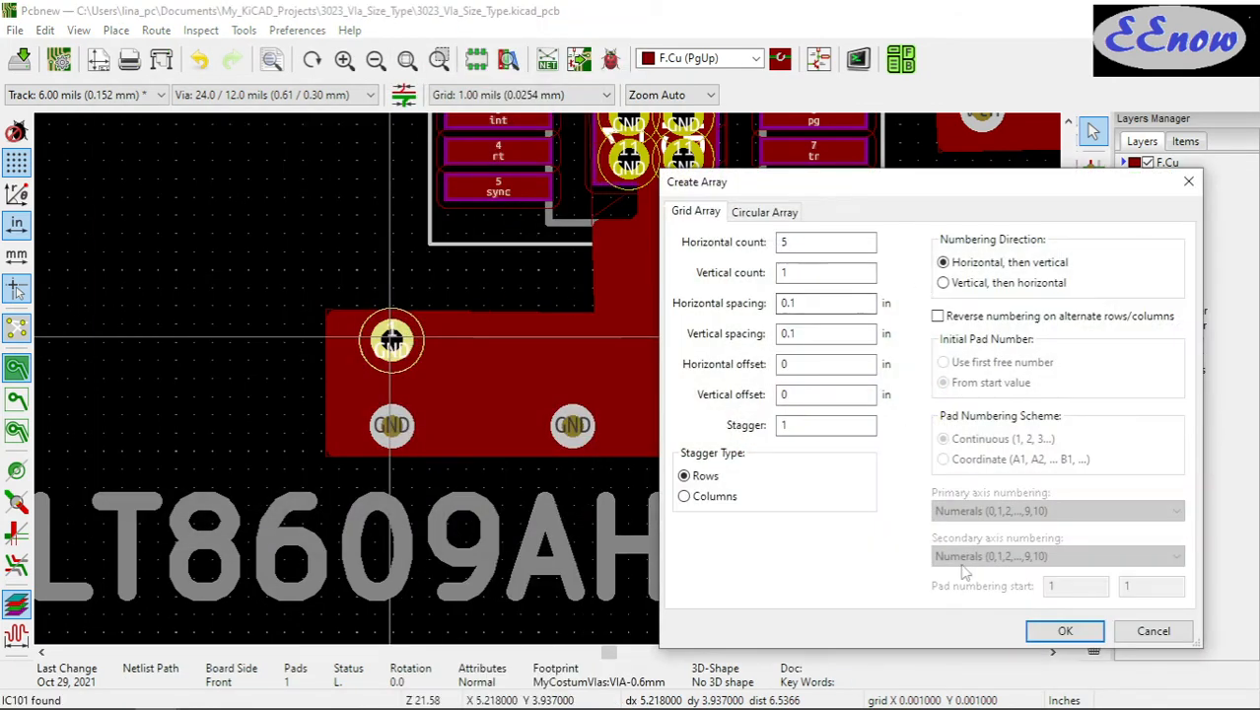
{"action": "left_click", "coordinate": [1064, 636]}
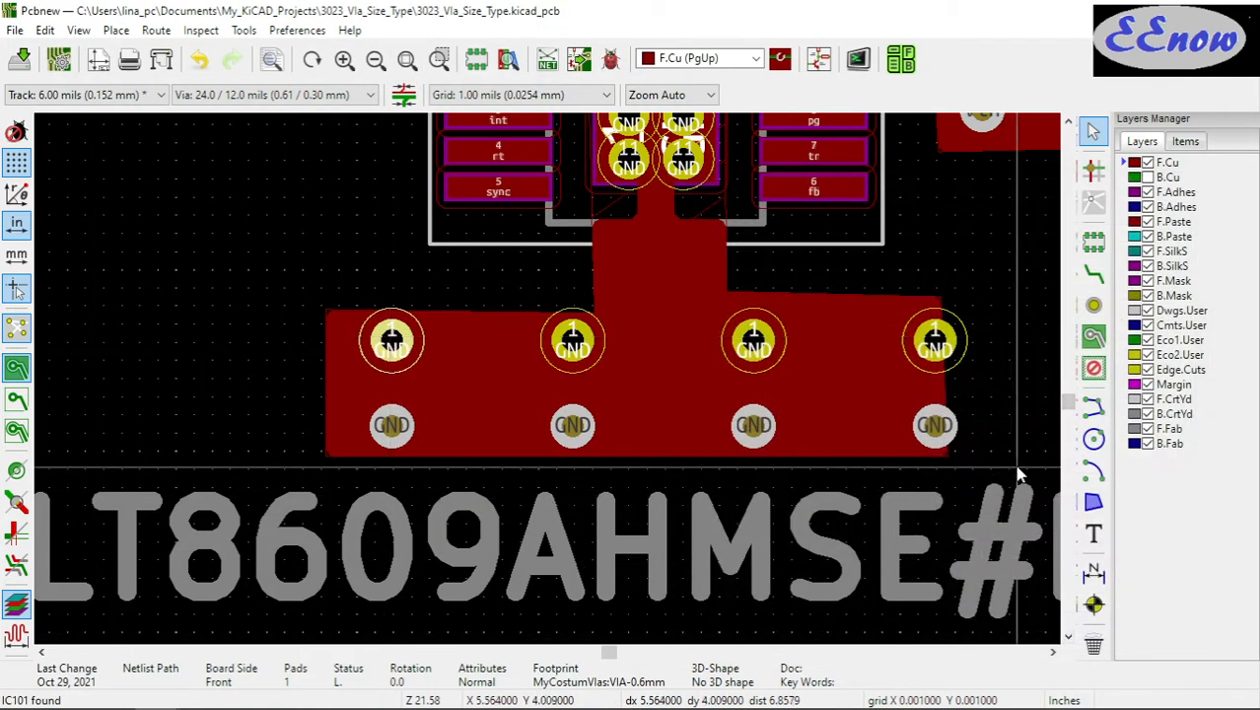
{"action": "left_click", "coordinate": [1005, 402]}
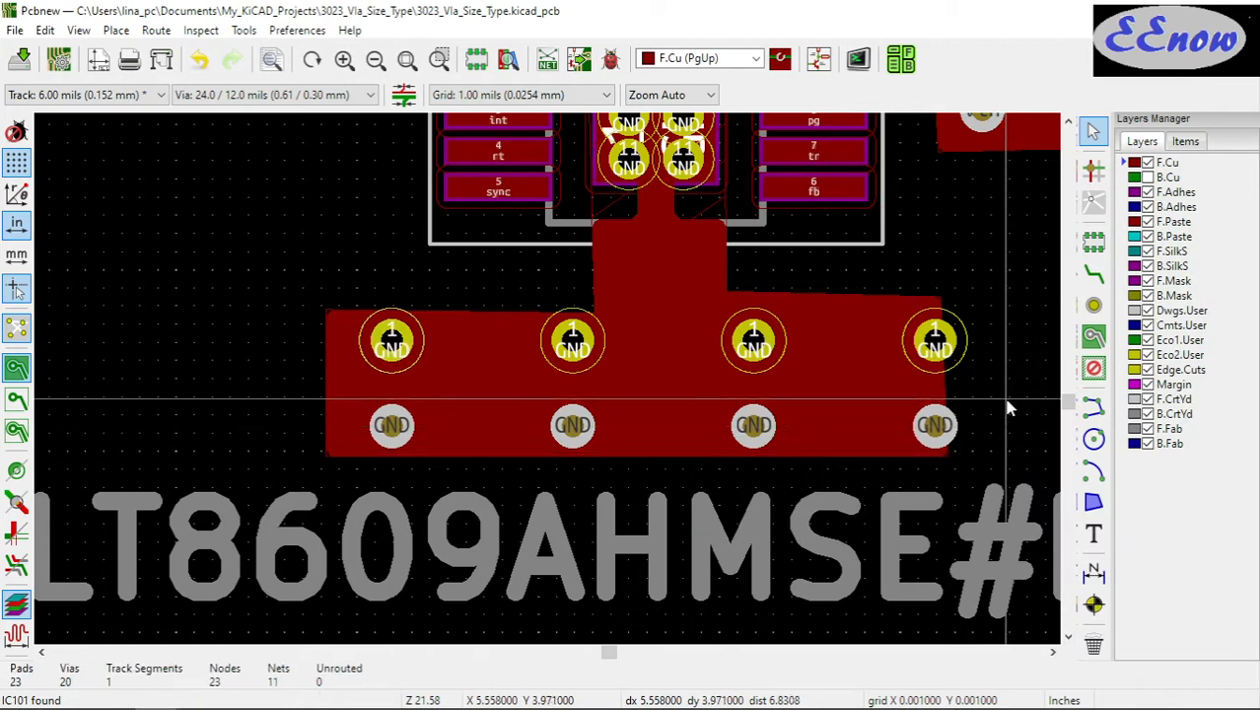
Extend the lower GND zone by moving its two right-hand corners outward past the fourth column of vias
{"action": "left_click", "coordinate": [943, 393]}
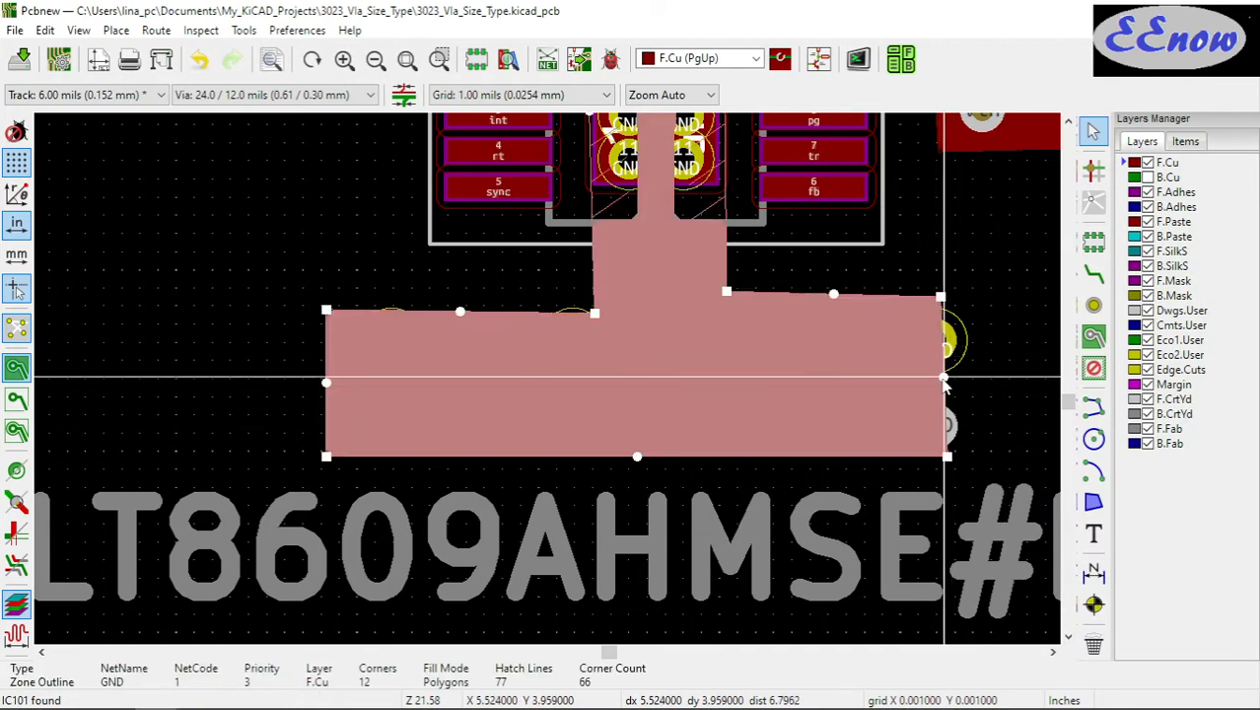
{"action": "left_click_drag", "start_coordinate": [947, 456], "coordinate": [988, 461]}
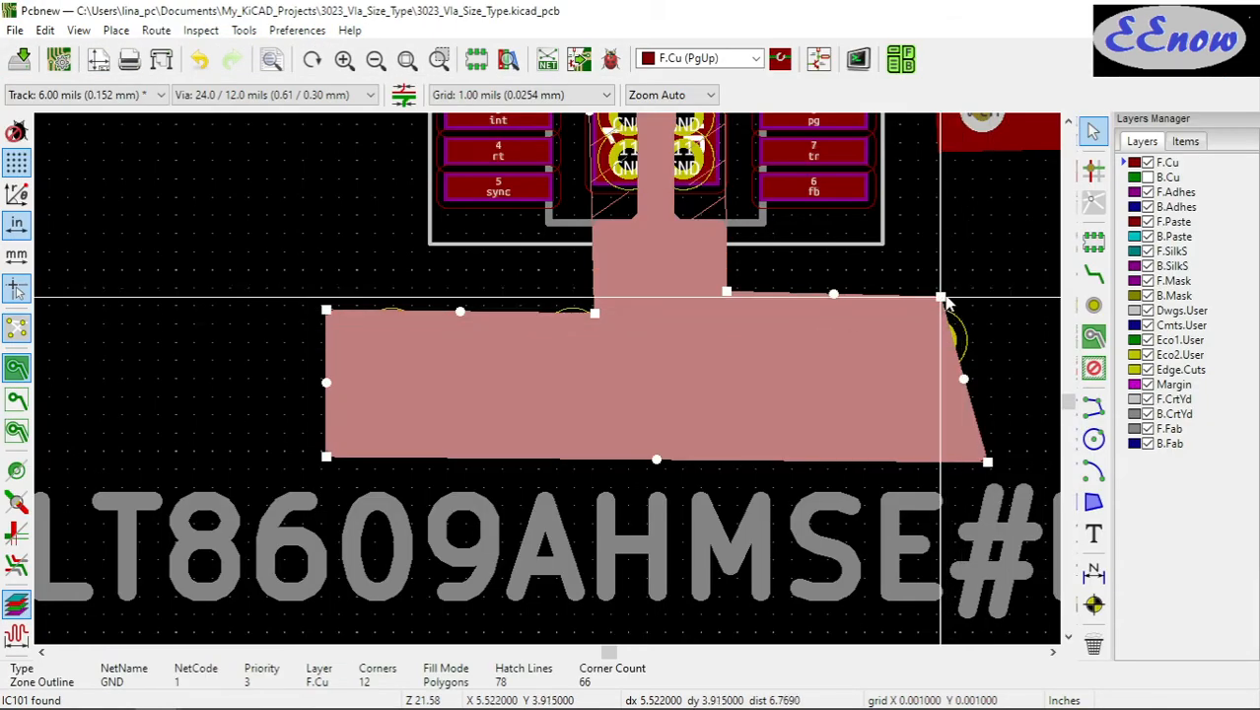
{"action": "mouse_move", "coordinate": [944, 303]}
{"action": "left_mouse_down"}
{"action": "mouse_move", "coordinate": [996, 310]}
{"action": "mouse_move", "coordinate": [996, 294]}
{"action": "left_mouse_up"}
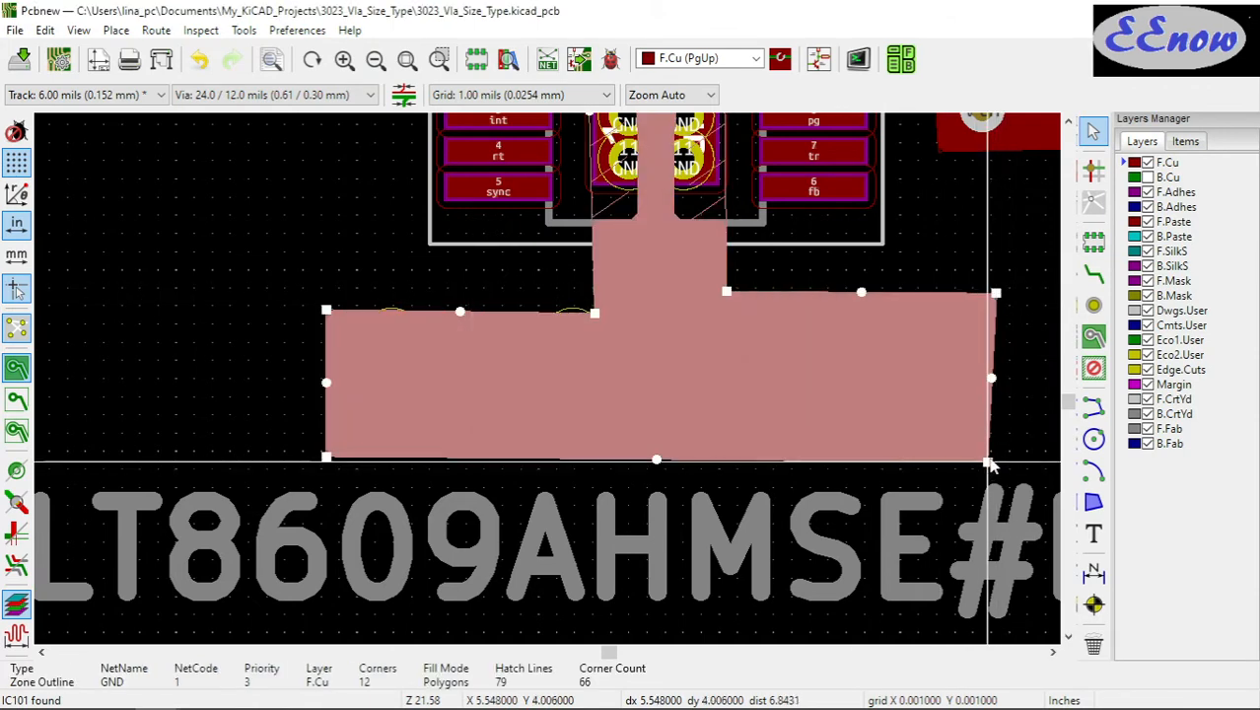
{"action": "mouse_move", "coordinate": [989, 460]}
{"action": "left_mouse_down"}
{"action": "mouse_move", "coordinate": [1004, 468]}
{"action": "mouse_move", "coordinate": [977, 459]}
{"action": "left_mouse_up"}
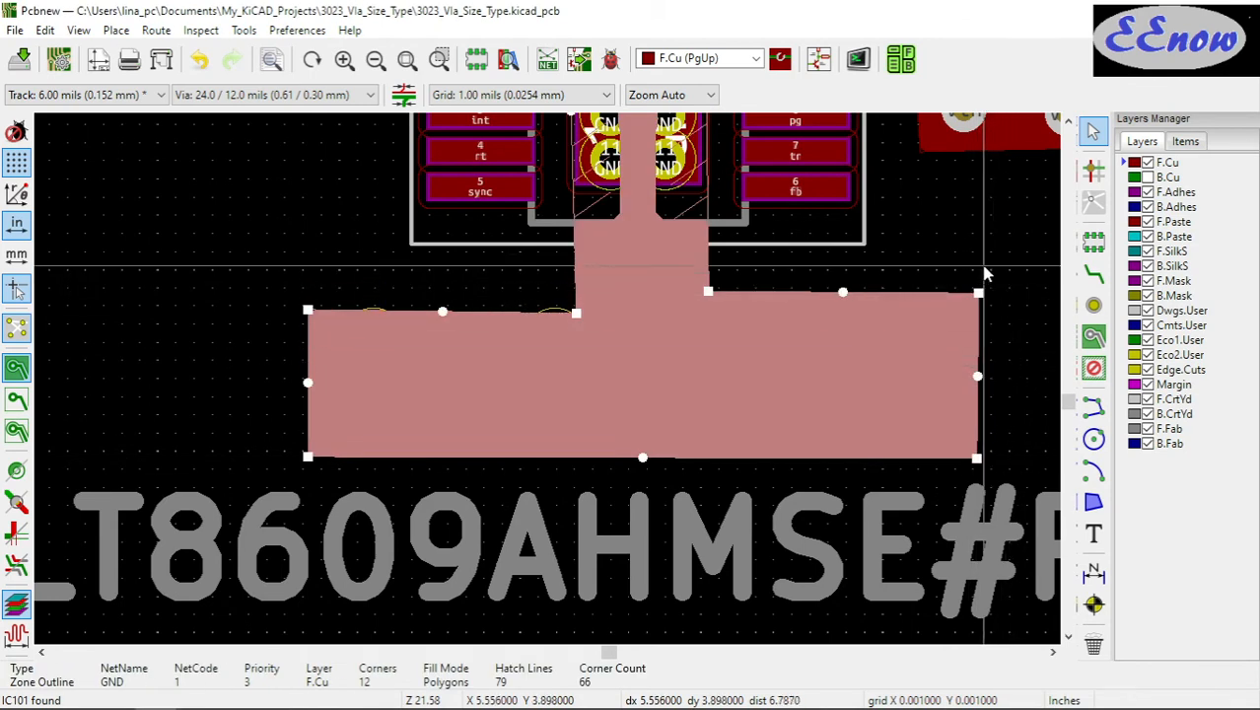
{"action": "left_click", "coordinate": [982, 267]}
Start a B.Cu copper zone on the GND net, with its first corner just outside the board's upper-left corner
{"action": "scroll", "coordinate": [983, 267], "scroll_direction": "down", "scroll_amount": 4}
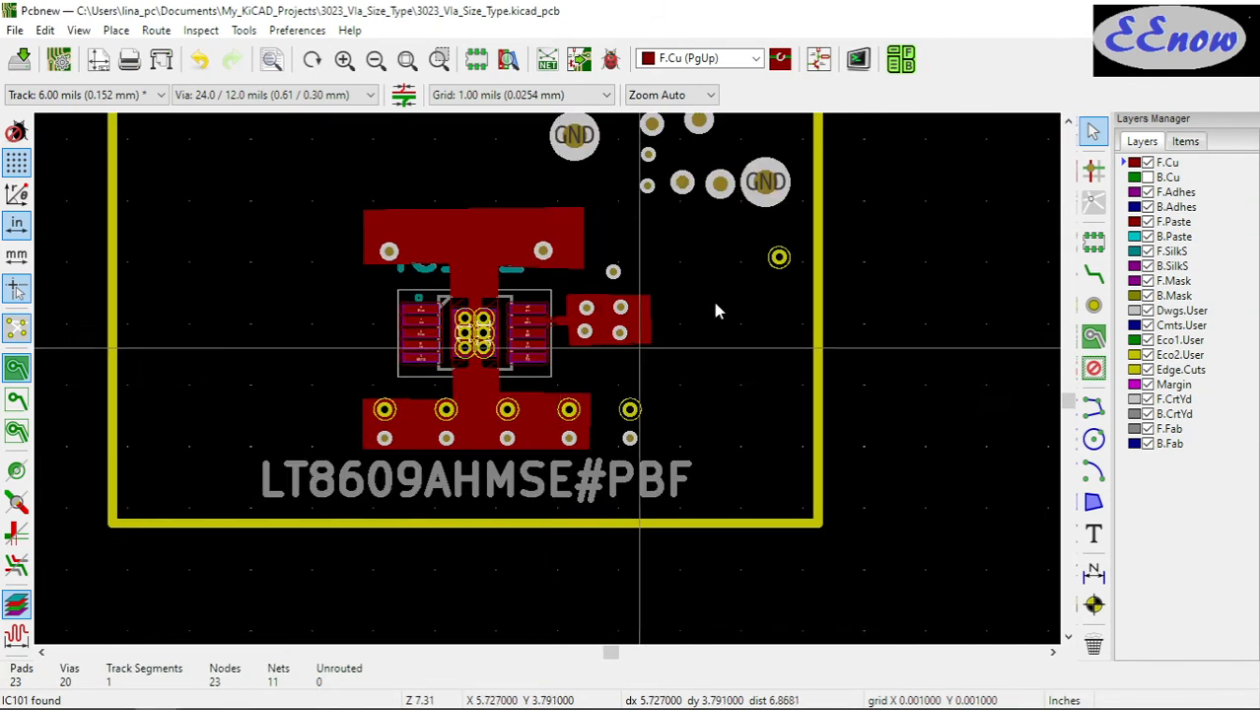
{"action": "scroll", "coordinate": [712, 298], "scroll_direction": "up", "scroll_amount": 1}
{"action": "scroll", "coordinate": [550, 399], "scroll_direction": "down", "scroll_amount": 3}
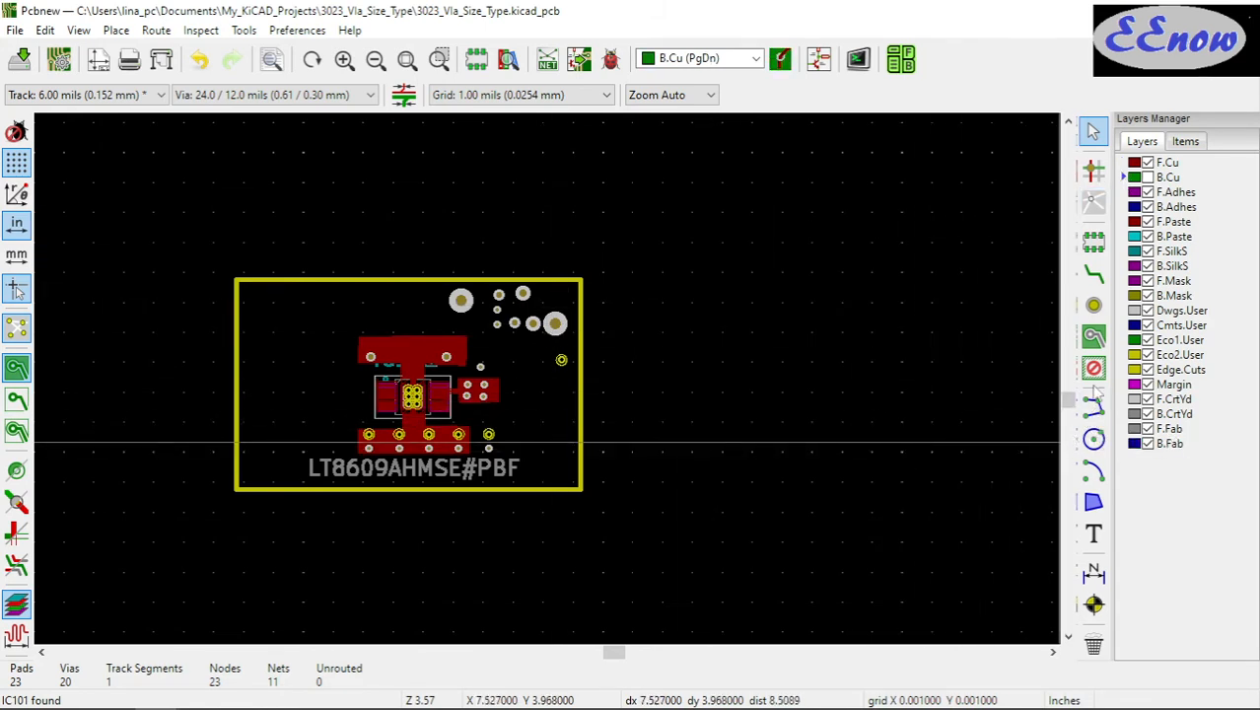
{"action": "left_click", "coordinate": [1093, 340]}
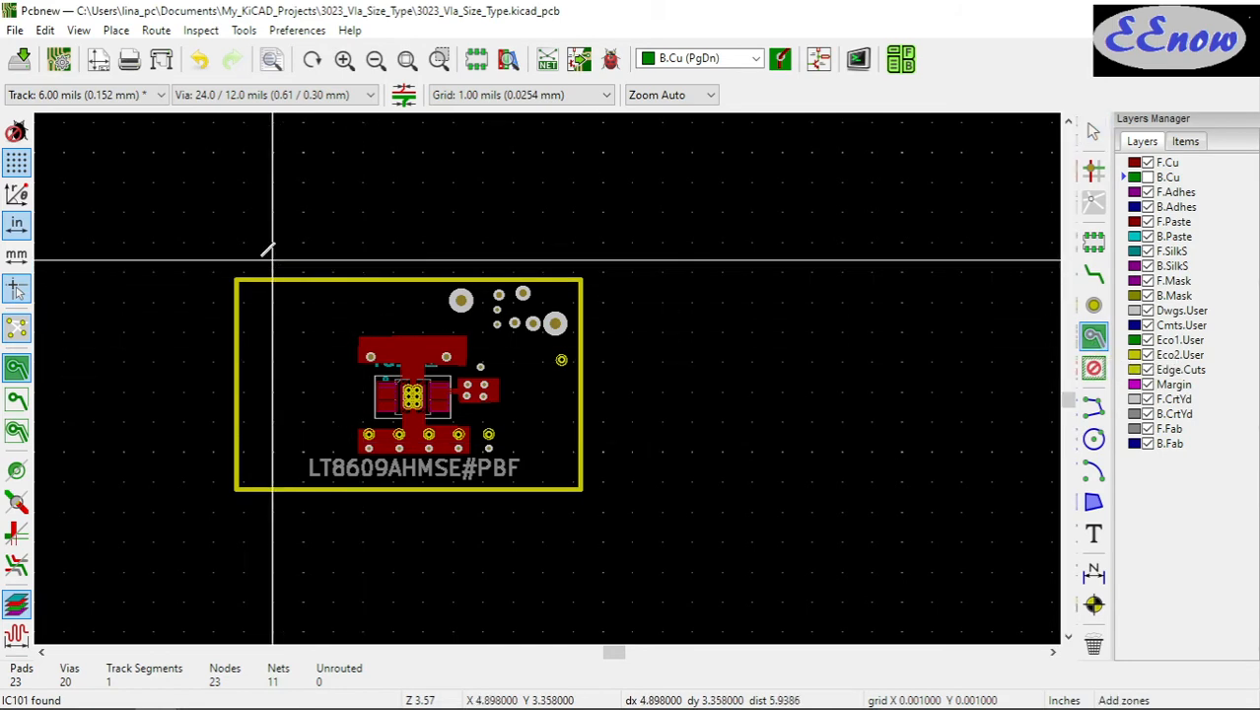
{"action": "left_click", "coordinate": [208, 262]}
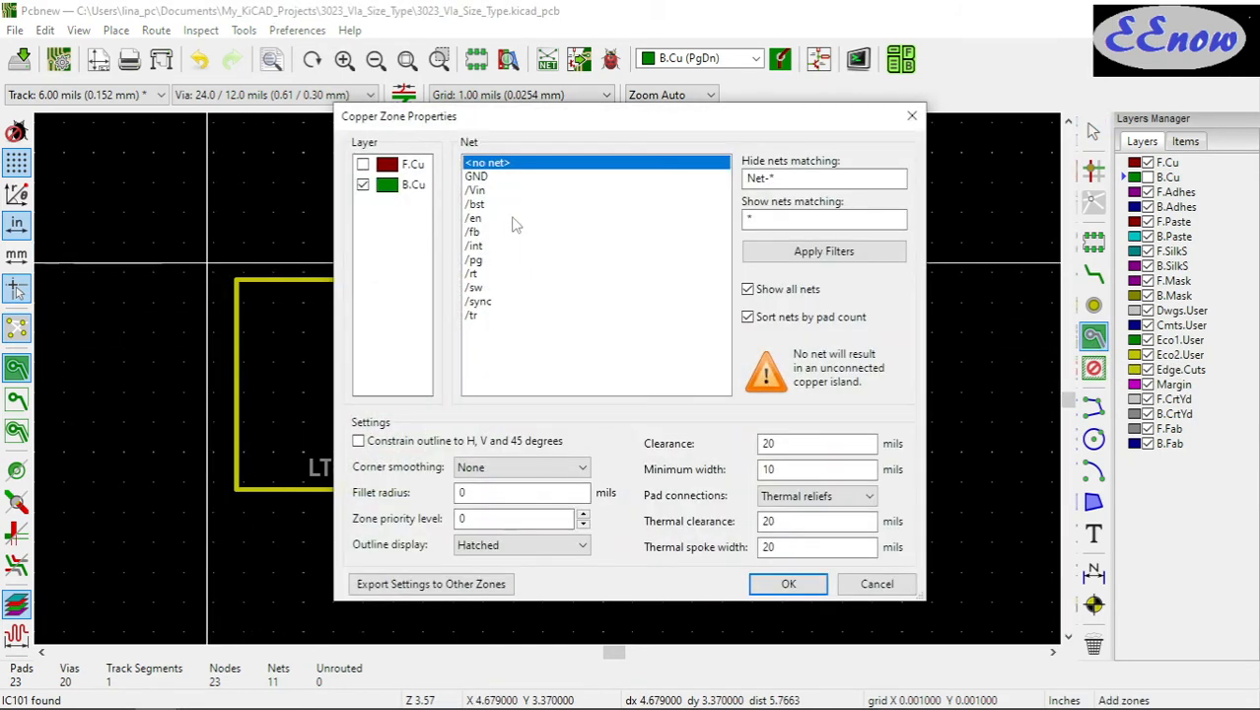
{"action": "left_click", "coordinate": [477, 176]}
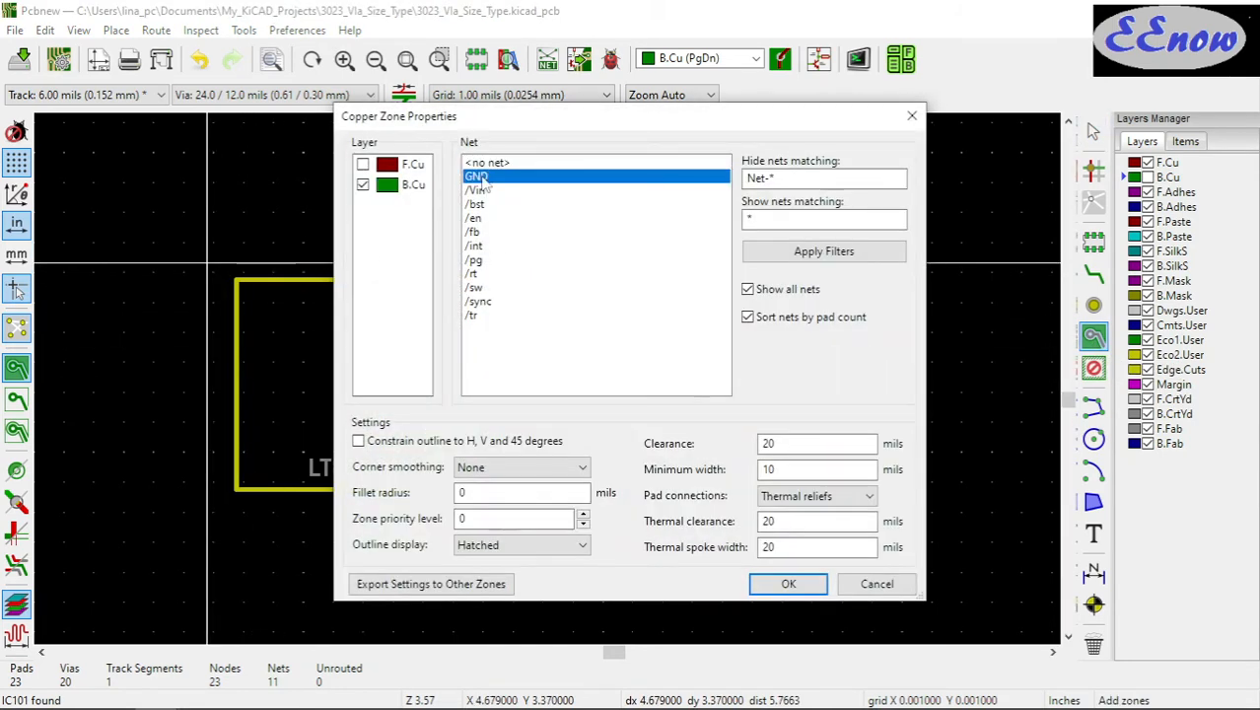
{"action": "left_click", "coordinate": [789, 583]}
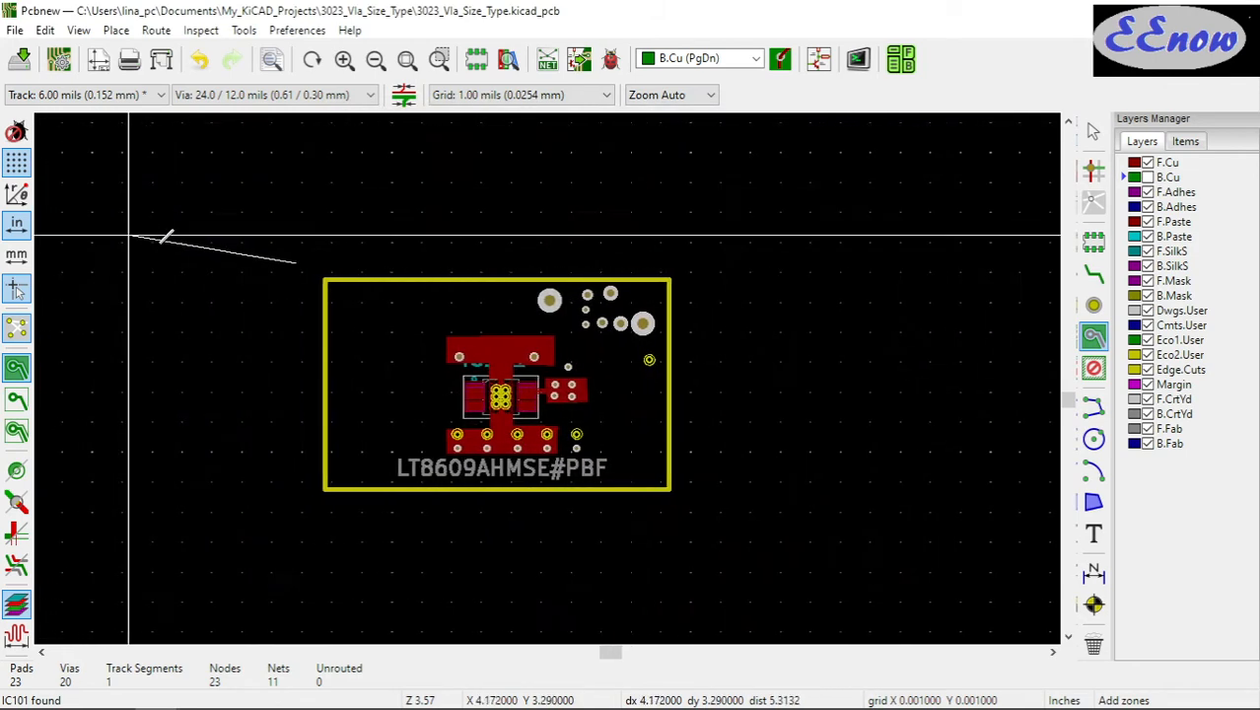
Draw the B.Cu GND zone outline around the whole board, about 1.37 by 0.93 in, and close it
{"action": "left_click", "coordinate": [704, 264]}
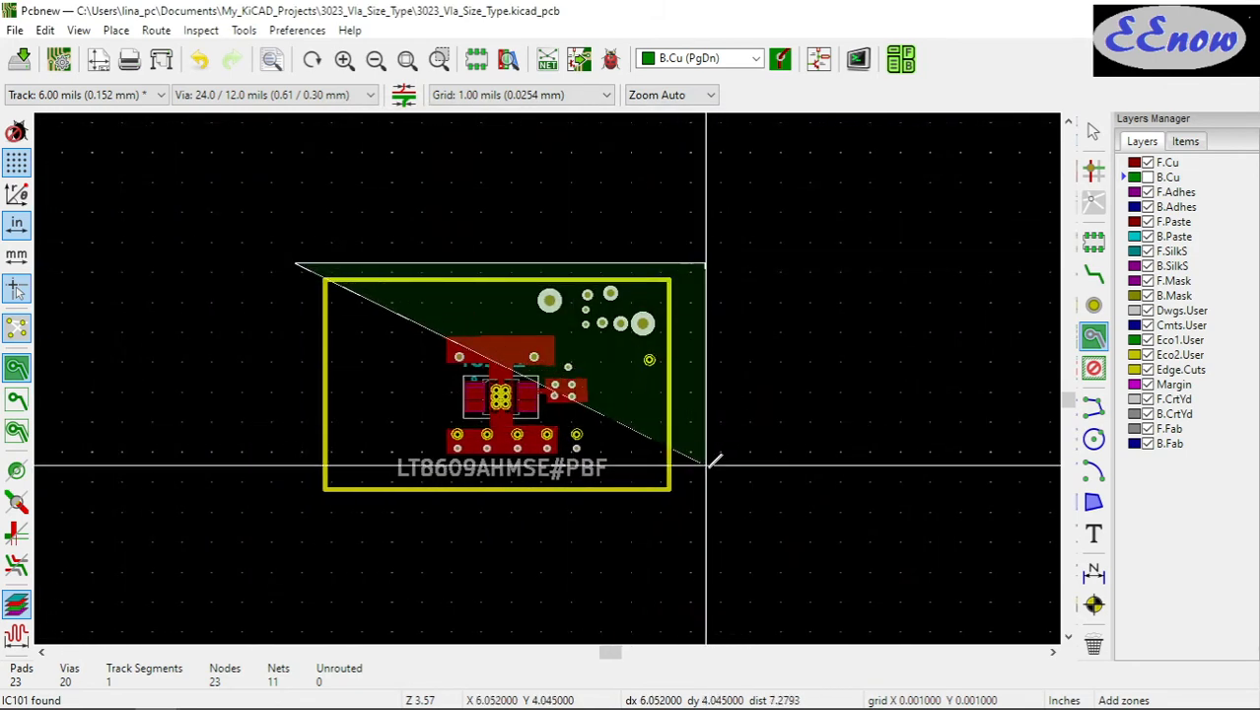
{"action": "left_click", "coordinate": [711, 536]}
{"action": "left_click", "coordinate": [298, 540]}
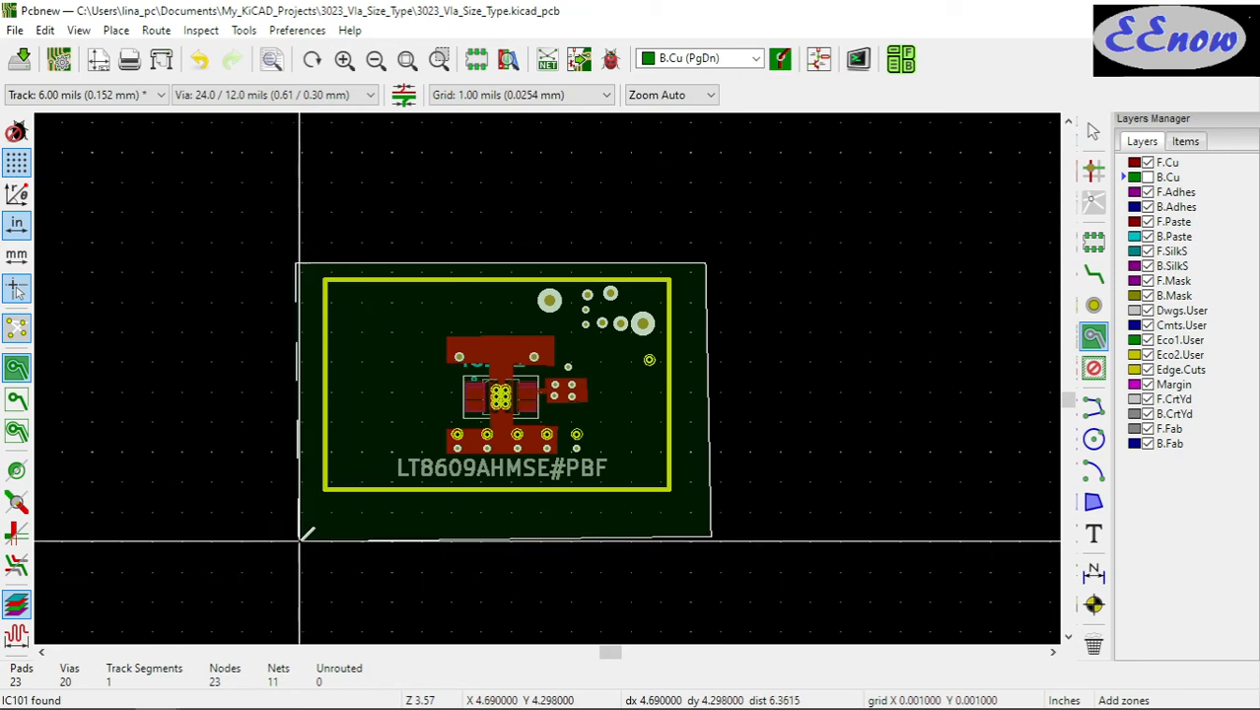
{"action": "right_click", "coordinate": [291, 270]}
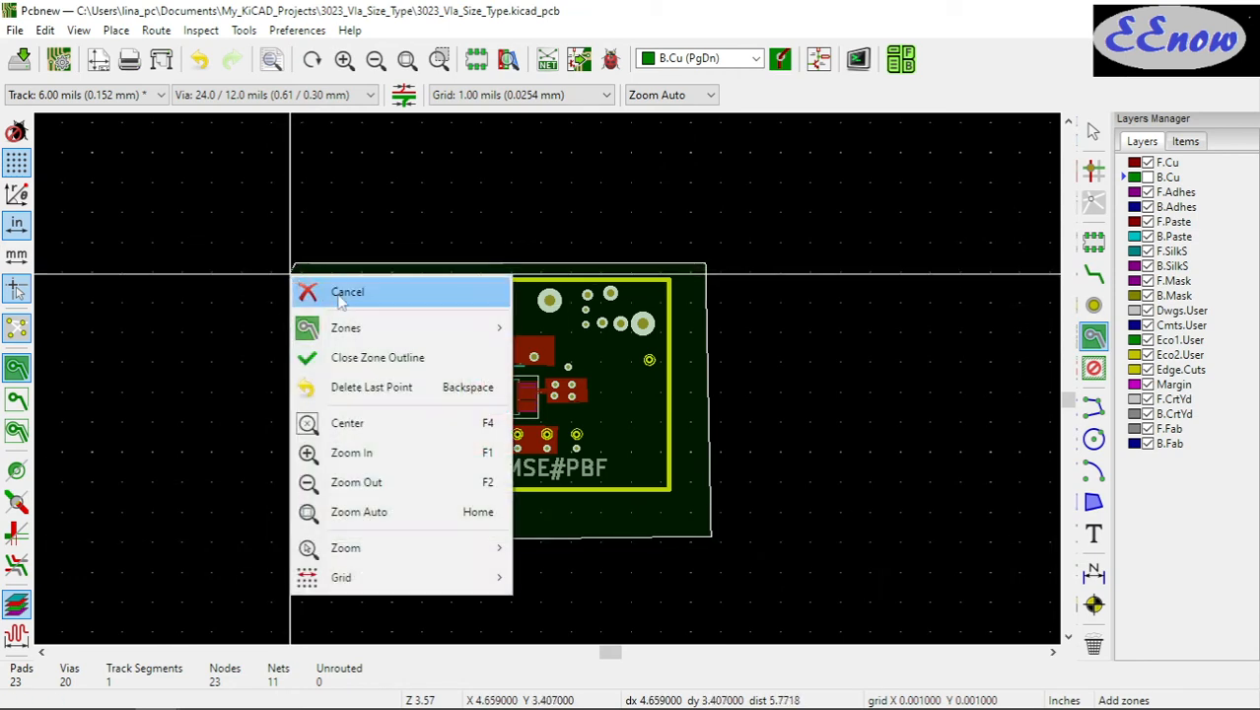
{"action": "left_click", "coordinate": [365, 357]}
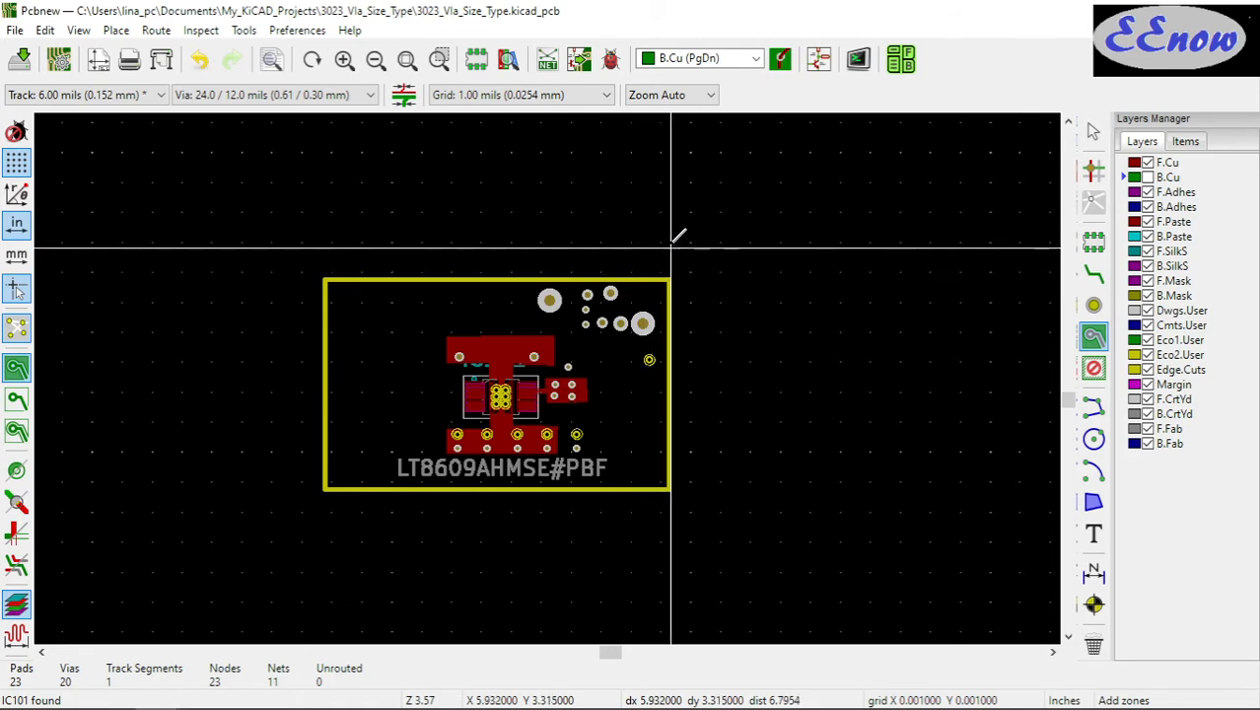
Make the B.Cu layer visible again and leave the Add zones tool
{"action": "scroll", "coordinate": [673, 232], "scroll_direction": "down", "scroll_amount": 1}
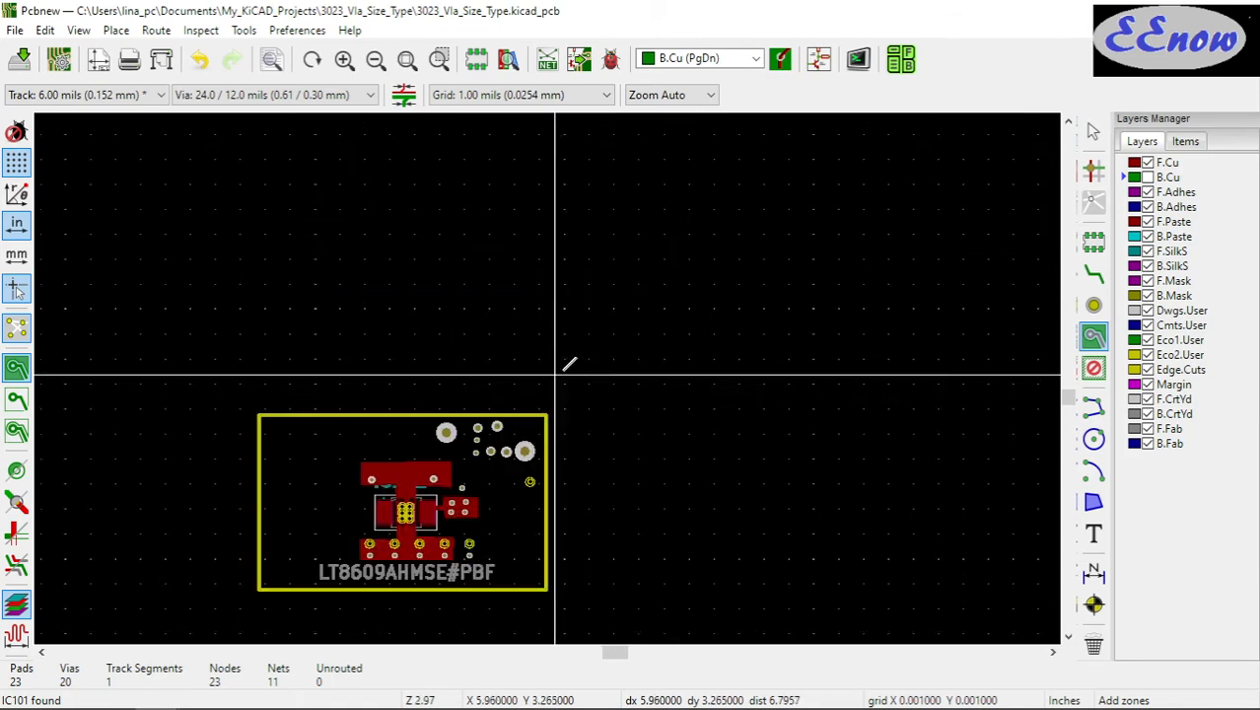
{"action": "left_click", "coordinate": [1147, 178]}
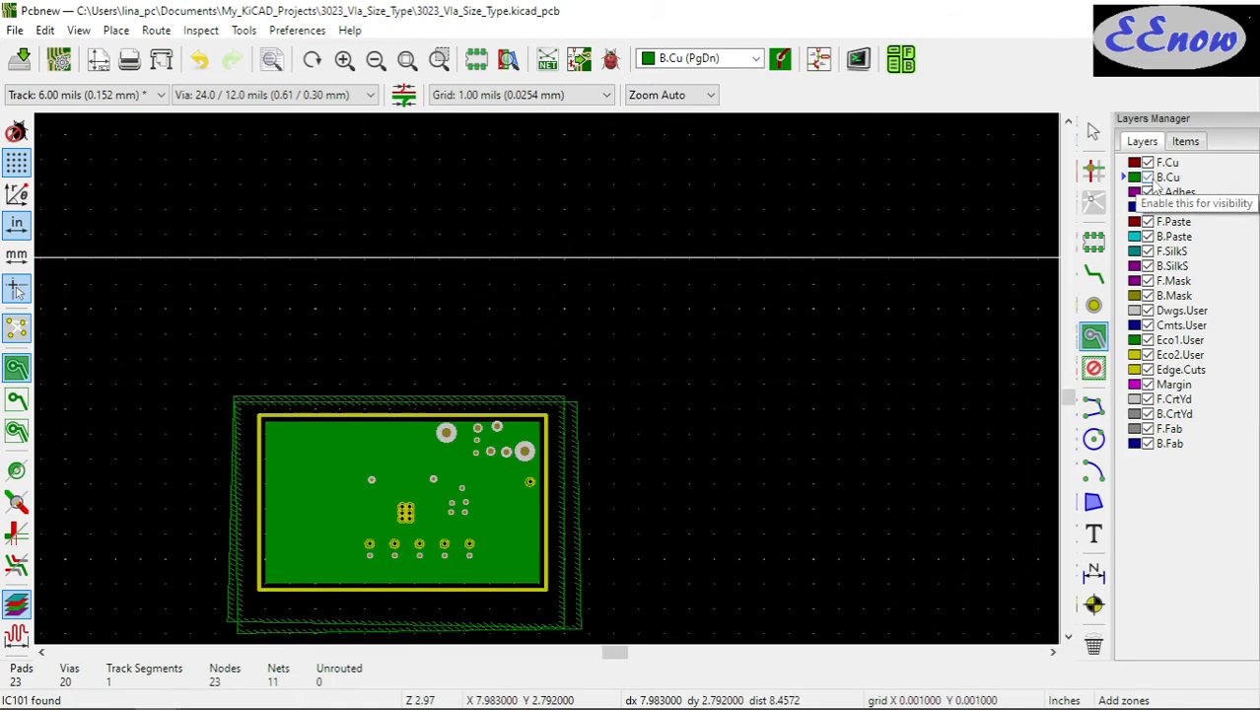
{"action": "scroll", "coordinate": [542, 399], "scroll_direction": "down", "scroll_amount": 1}
{"action": "key", "text": "Escape"}
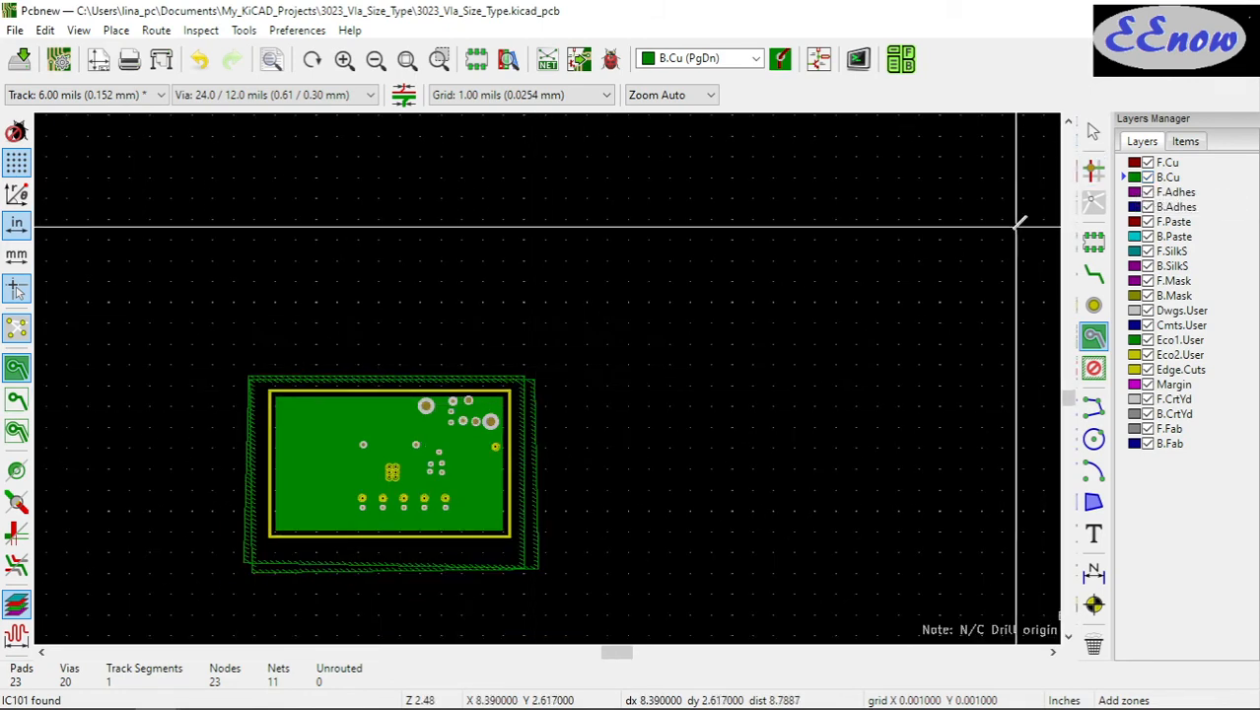
Delete the duplicate B.Cu GND zone whose outline extends furthest beyond the board's right edge
{"action": "scroll", "coordinate": [549, 468], "scroll_direction": "up", "scroll_amount": 3}
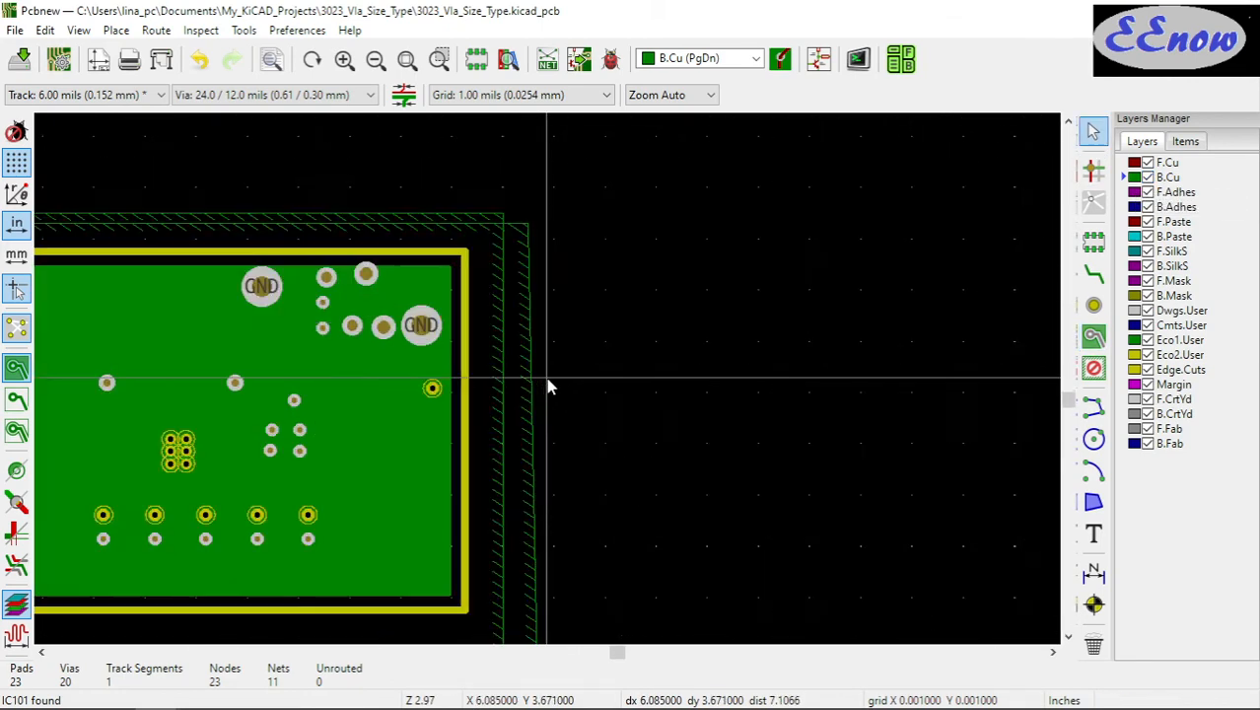
{"action": "left_click", "coordinate": [527, 317]}
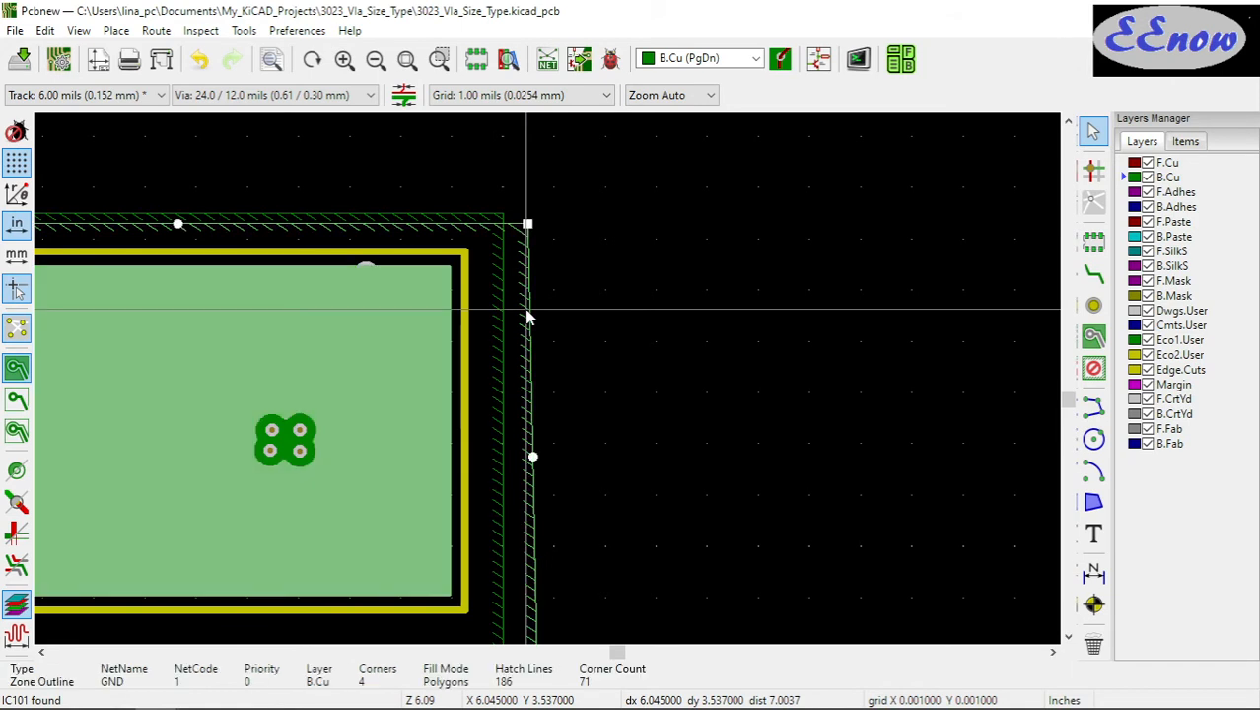
{"action": "key", "text": "Delete"}
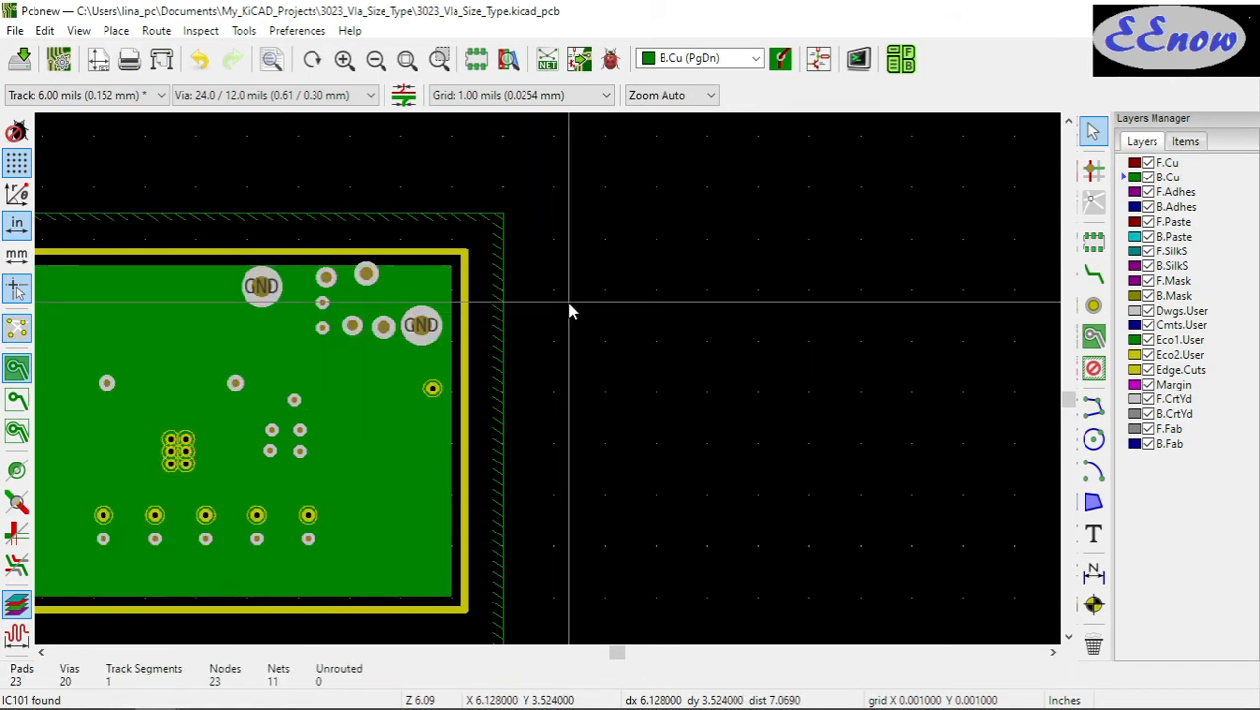
{"action": "scroll", "coordinate": [549, 388], "scroll_direction": "down", "scroll_amount": 1}
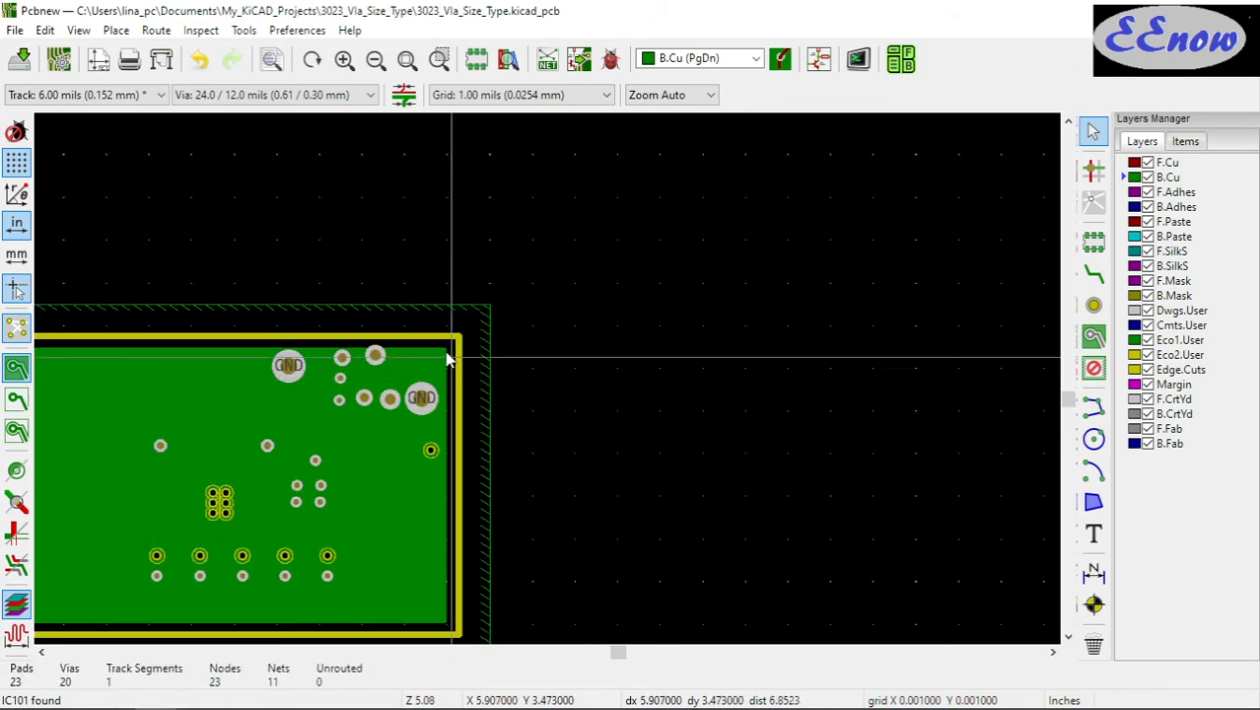
Reapply the remaining B.Cu zone's properties with the GND net to refill it
{"action": "double_click", "coordinate": [415, 312]}
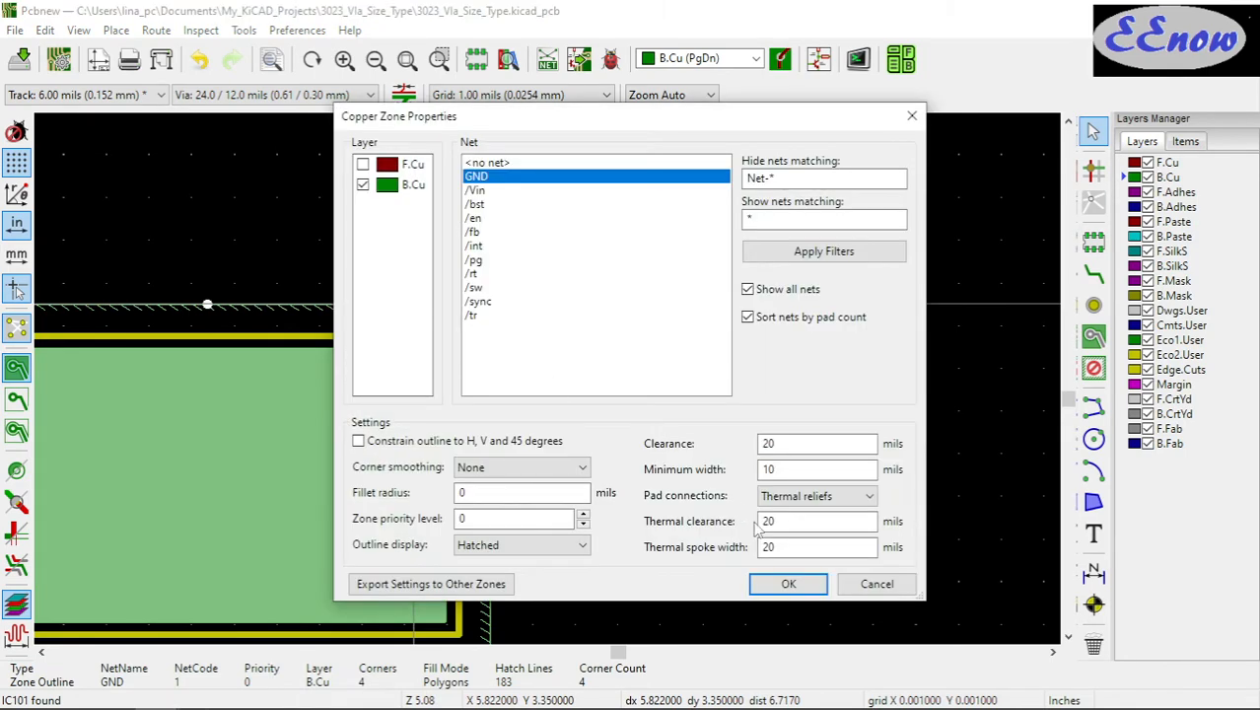
{"action": "left_click", "coordinate": [789, 584]}
{"action": "scroll", "coordinate": [715, 524], "scroll_direction": "down", "scroll_amount": 1}
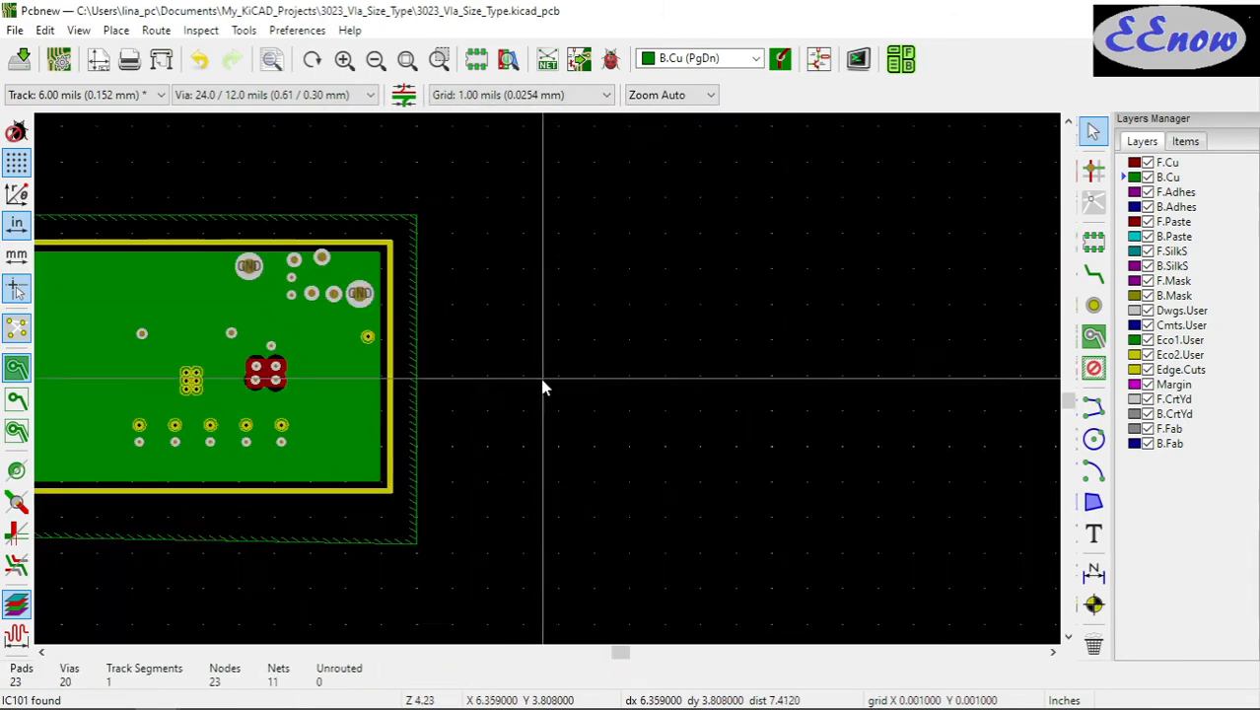
Examine the Vin and GND vias within the B.Cu zone, and make F.Cu the active layer
{"action": "scroll", "coordinate": [545, 374], "scroll_direction": "up", "scroll_amount": 3}
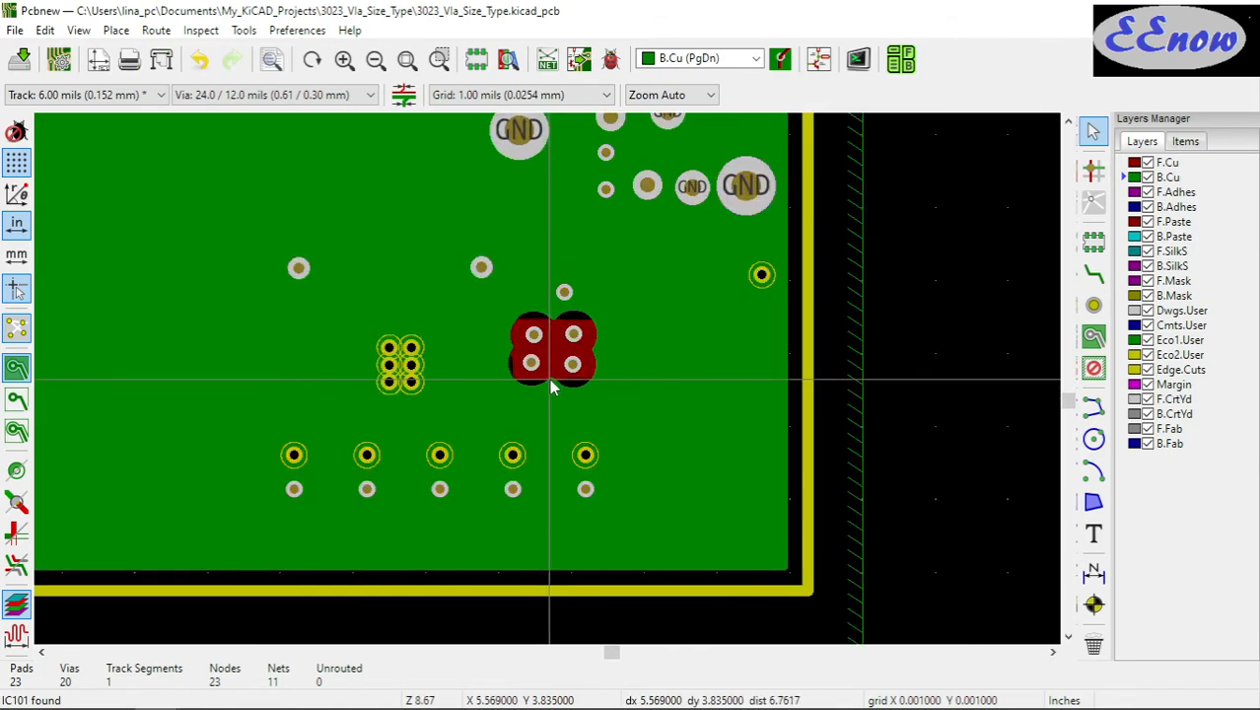
{"action": "scroll", "coordinate": [549, 379], "scroll_direction": "up", "scroll_amount": 4}
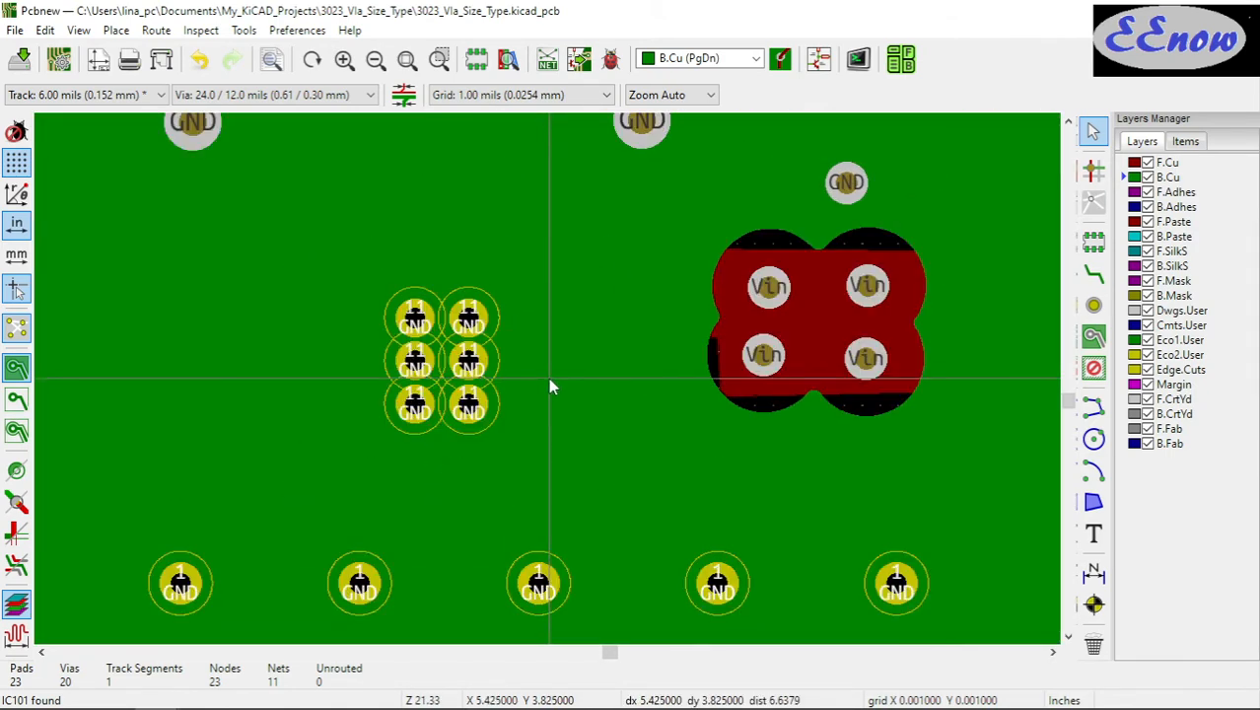
{"action": "scroll", "coordinate": [549, 379], "scroll_direction": "down", "scroll_amount": 1}
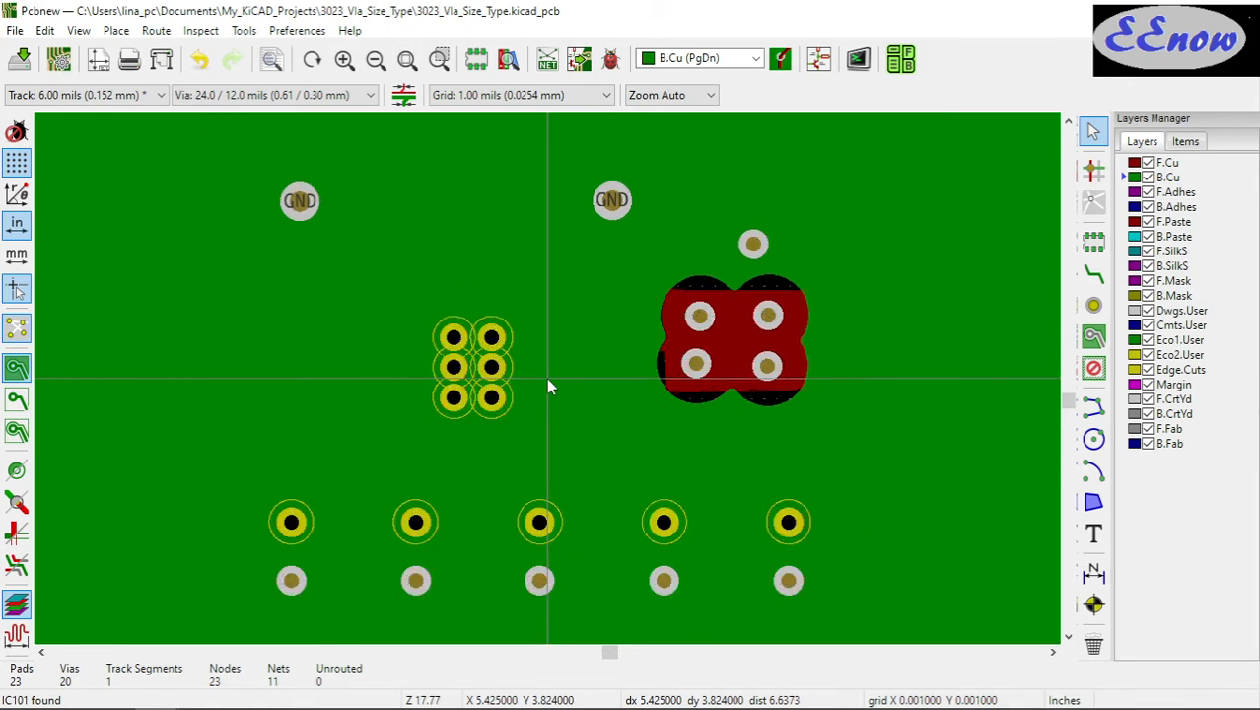
{"action": "scroll", "coordinate": [549, 386], "scroll_direction": "down", "scroll_amount": 3}
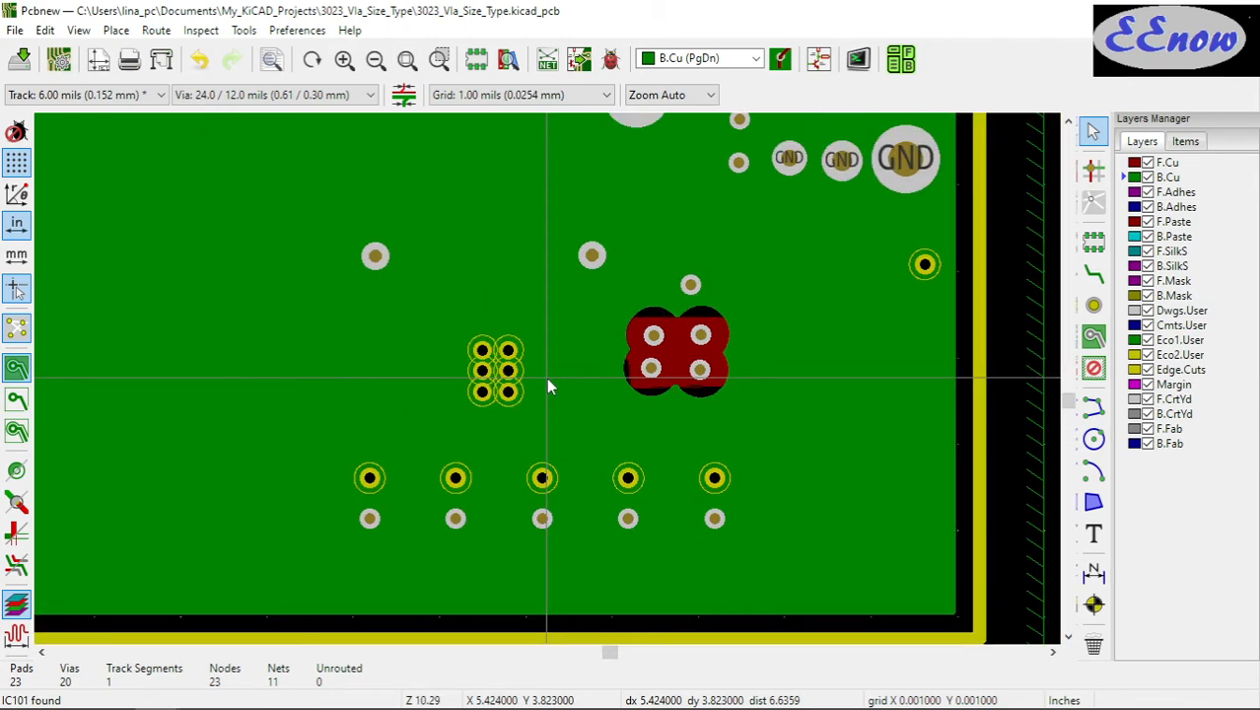
{"action": "scroll", "coordinate": [549, 384], "scroll_direction": "down", "scroll_amount": 1}
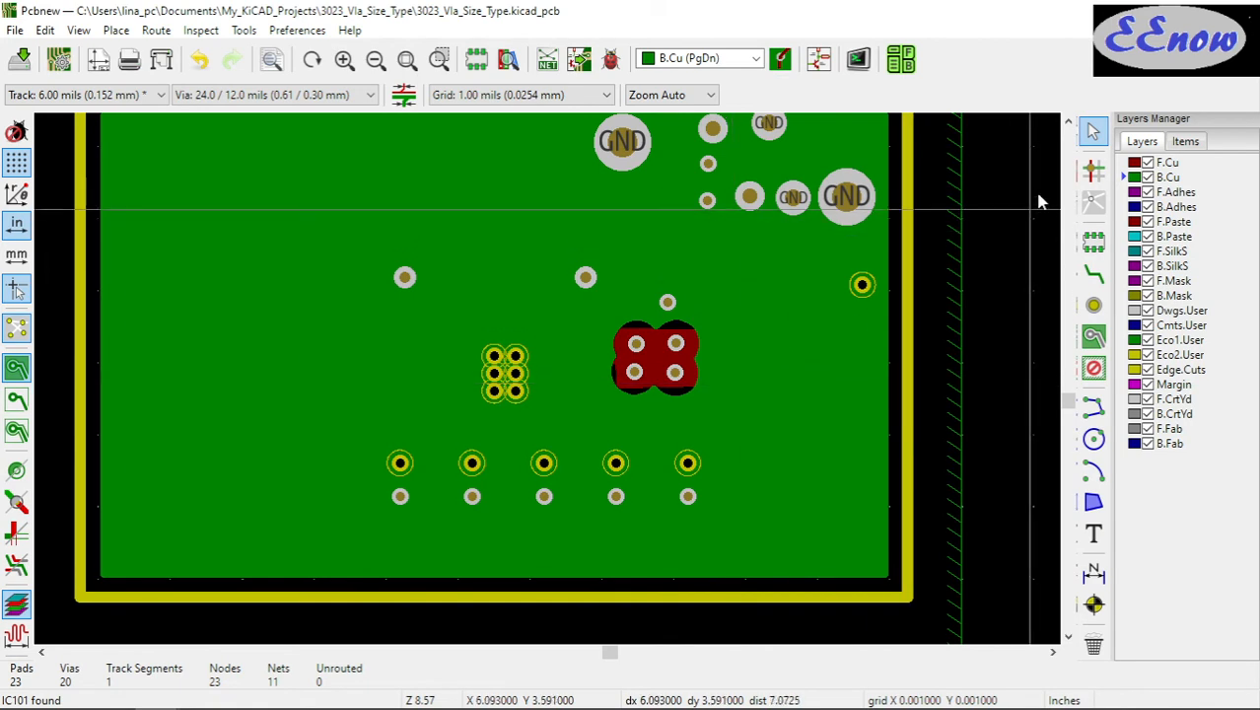
{"action": "key", "text": "Page_Up"}
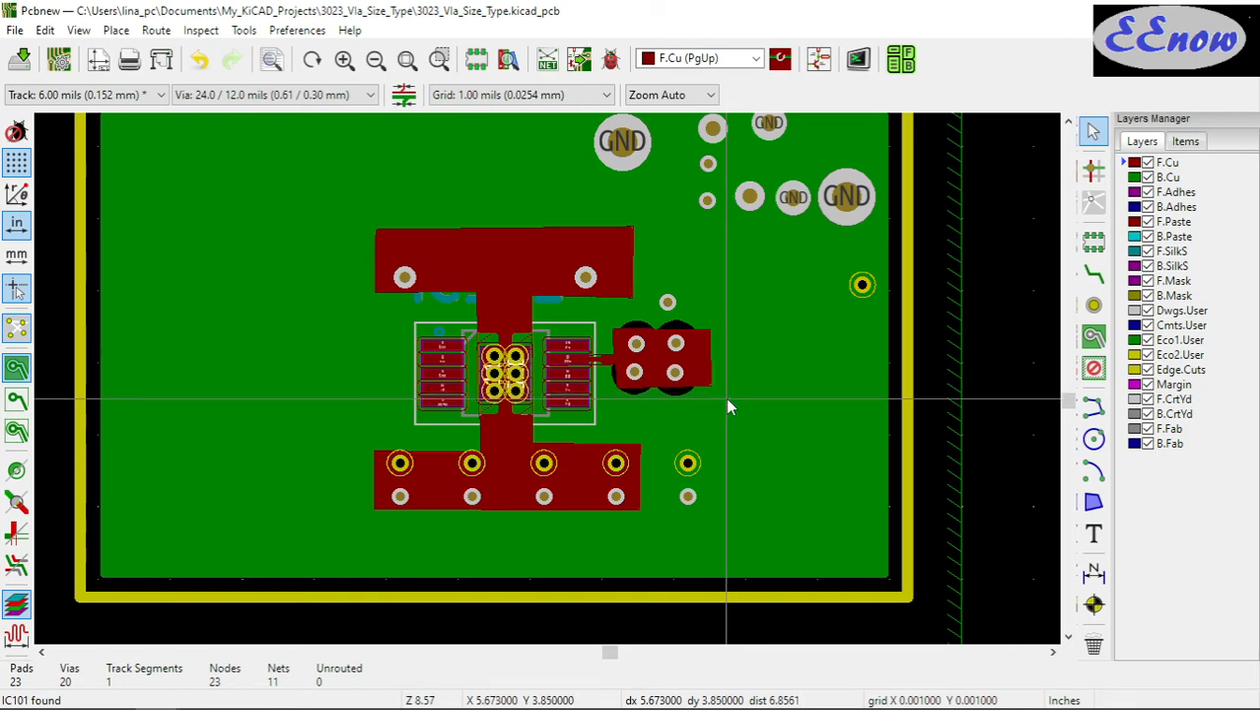
{"action": "scroll", "coordinate": [727, 404], "scroll_direction": "down", "scroll_amount": 2}
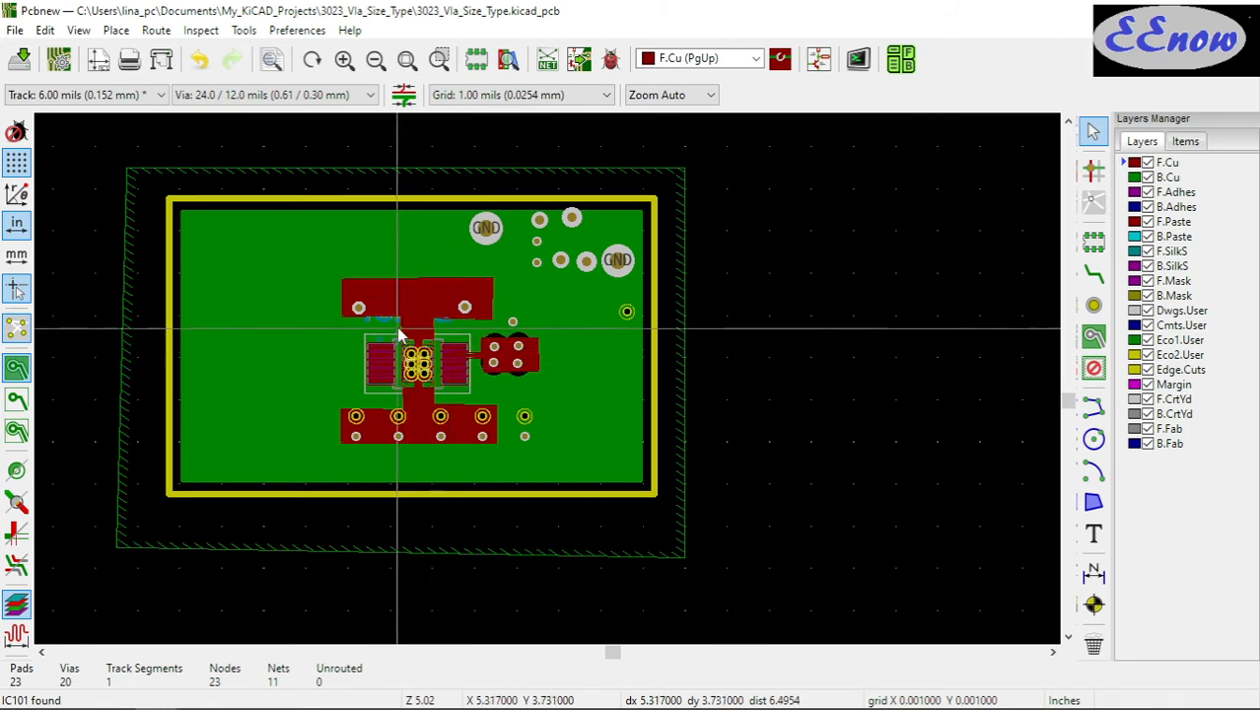
Open the board in the 3D Viewer and bring it into close view from above
{"action": "left_click", "coordinate": [79, 30]}
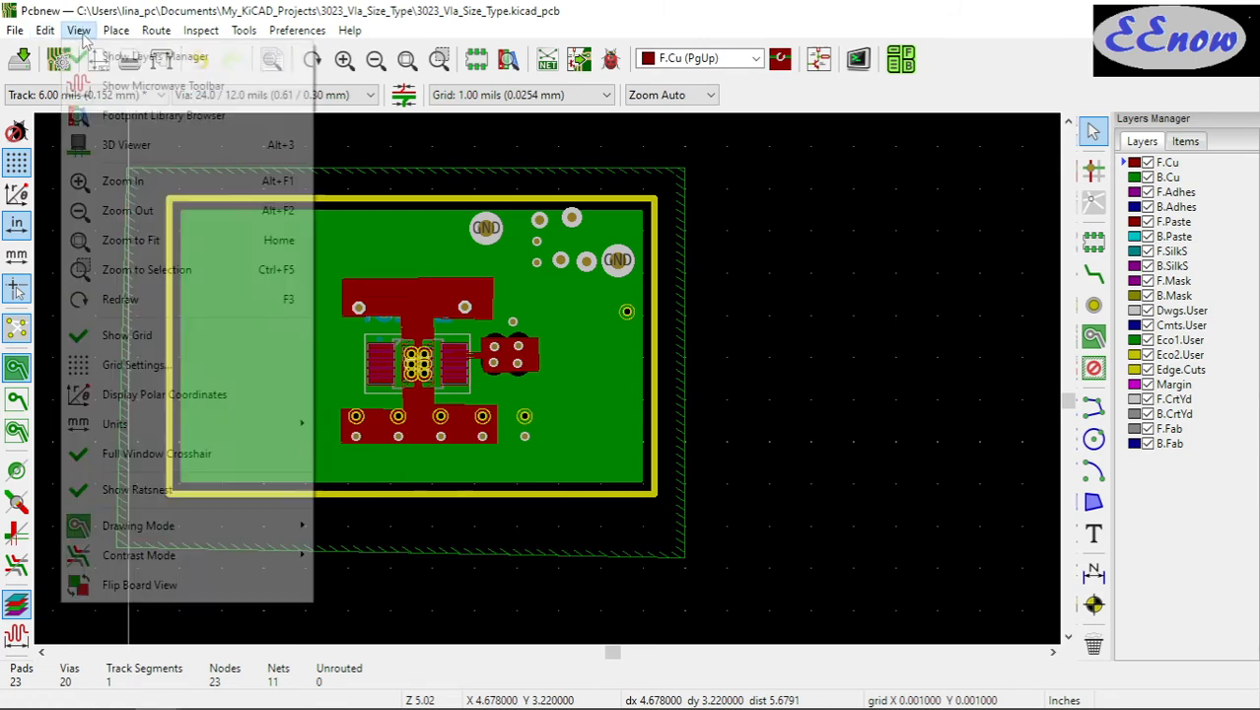
{"action": "left_click", "coordinate": [124, 148]}
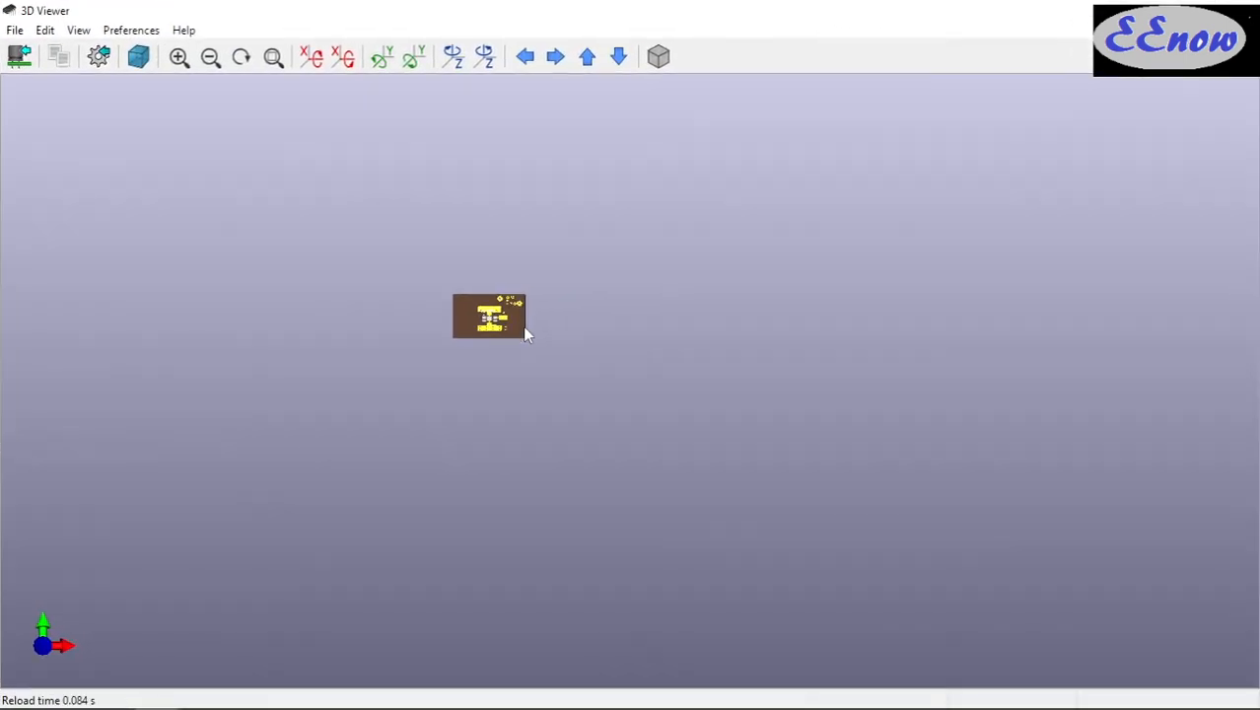
{"action": "scroll", "coordinate": [486, 330], "scroll_direction": "up", "scroll_amount": 2}
{"action": "scroll", "coordinate": [340, 279], "scroll_direction": "up", "scroll_amount": 1}
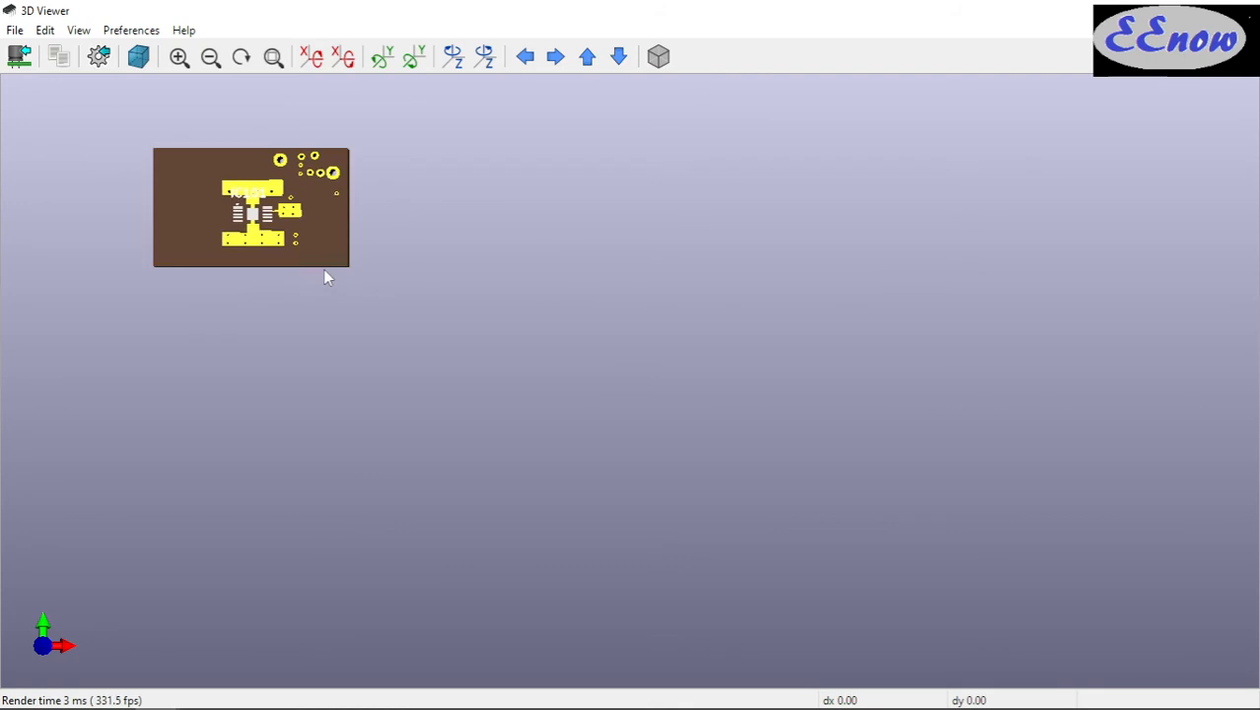
{"action": "middle_click_drag", "start_coordinate": [326, 273], "coordinate": [567, 311]}
{"action": "scroll", "coordinate": [568, 312], "scroll_direction": "up", "scroll_amount": 3}
{"action": "scroll", "coordinate": [567, 311], "scroll_direction": "down", "scroll_amount": 2}
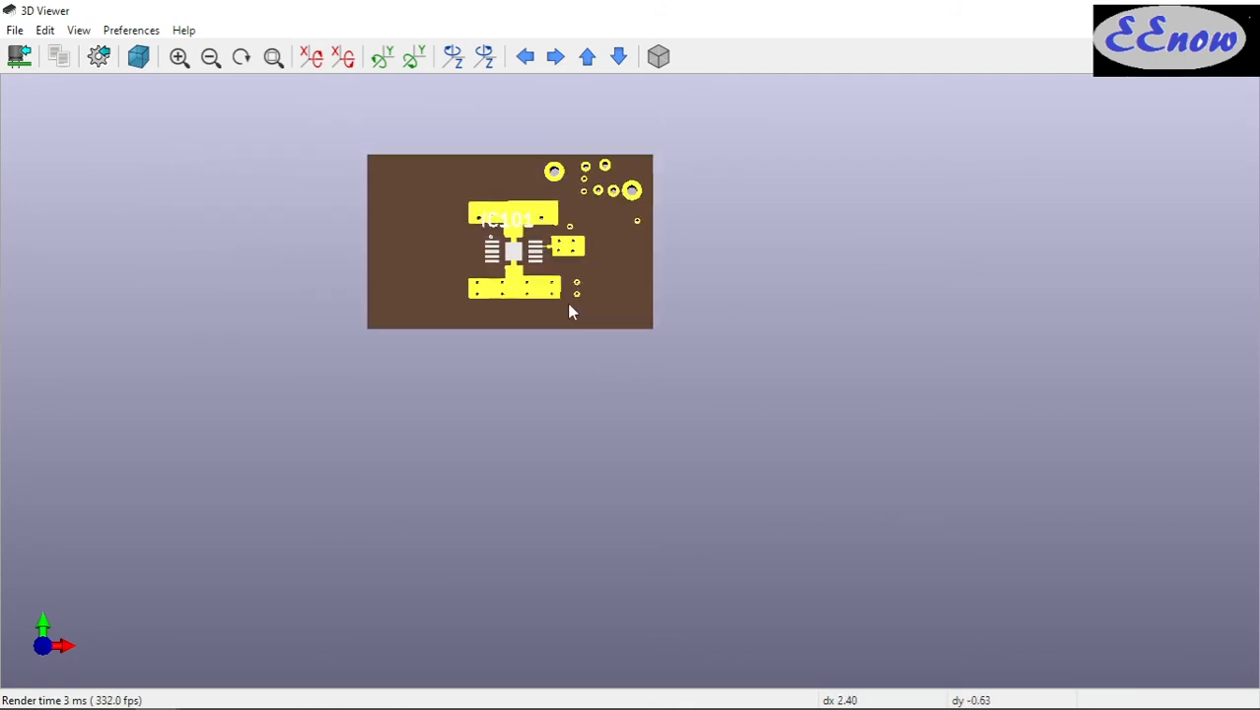
Turn on the solder mask layers in the 3D display options and view the board
{"action": "left_click", "coordinate": [78, 29]}
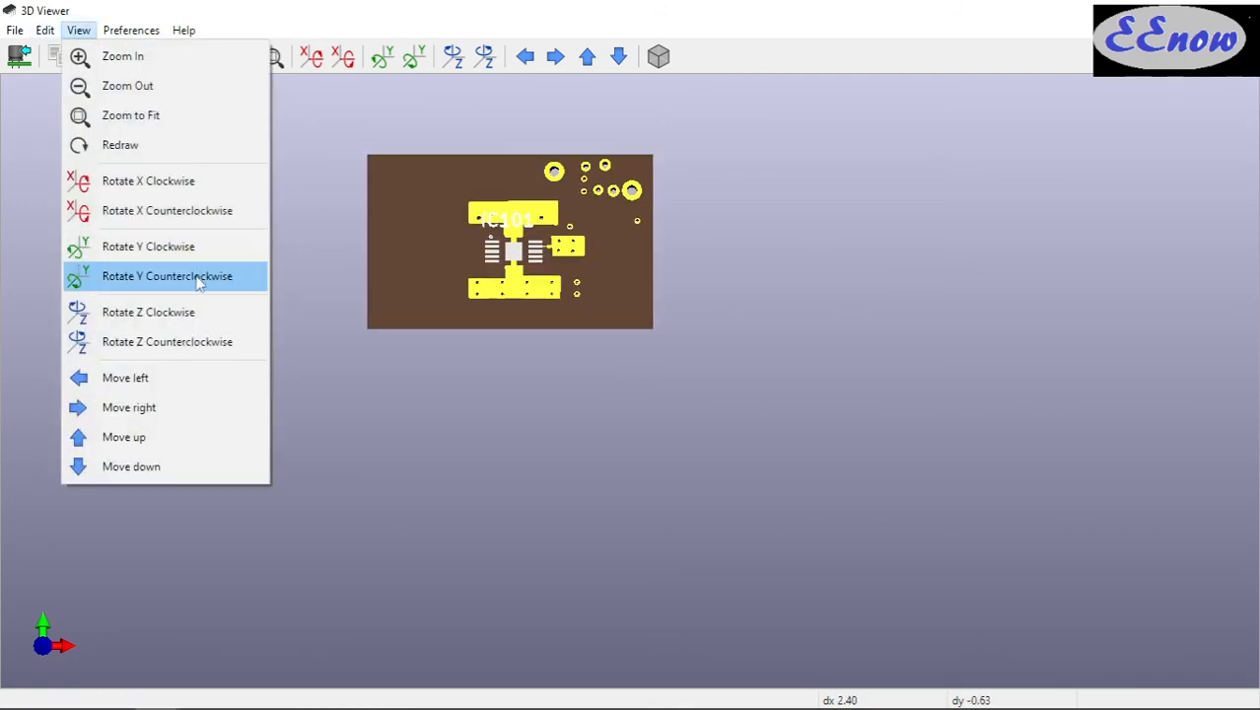
{"action": "mouse_move", "coordinate": [15, 30]}
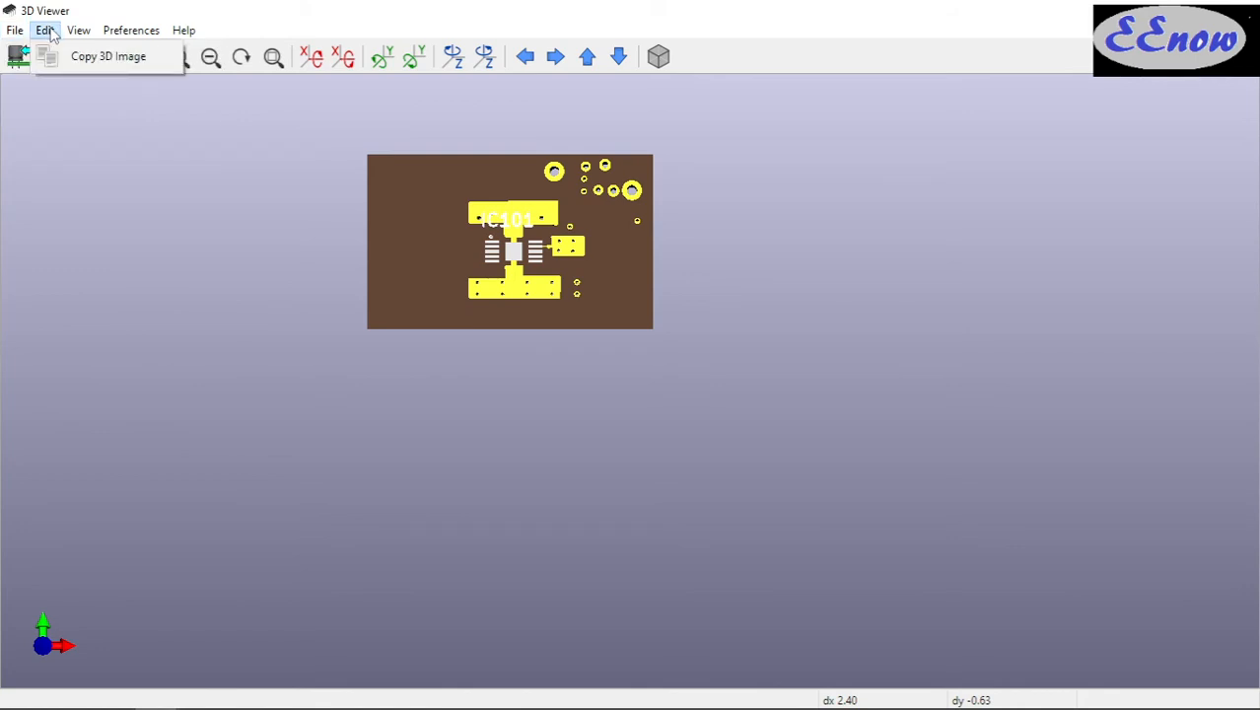
{"action": "left_click", "coordinate": [122, 9]}
{"action": "left_click", "coordinate": [99, 56]}
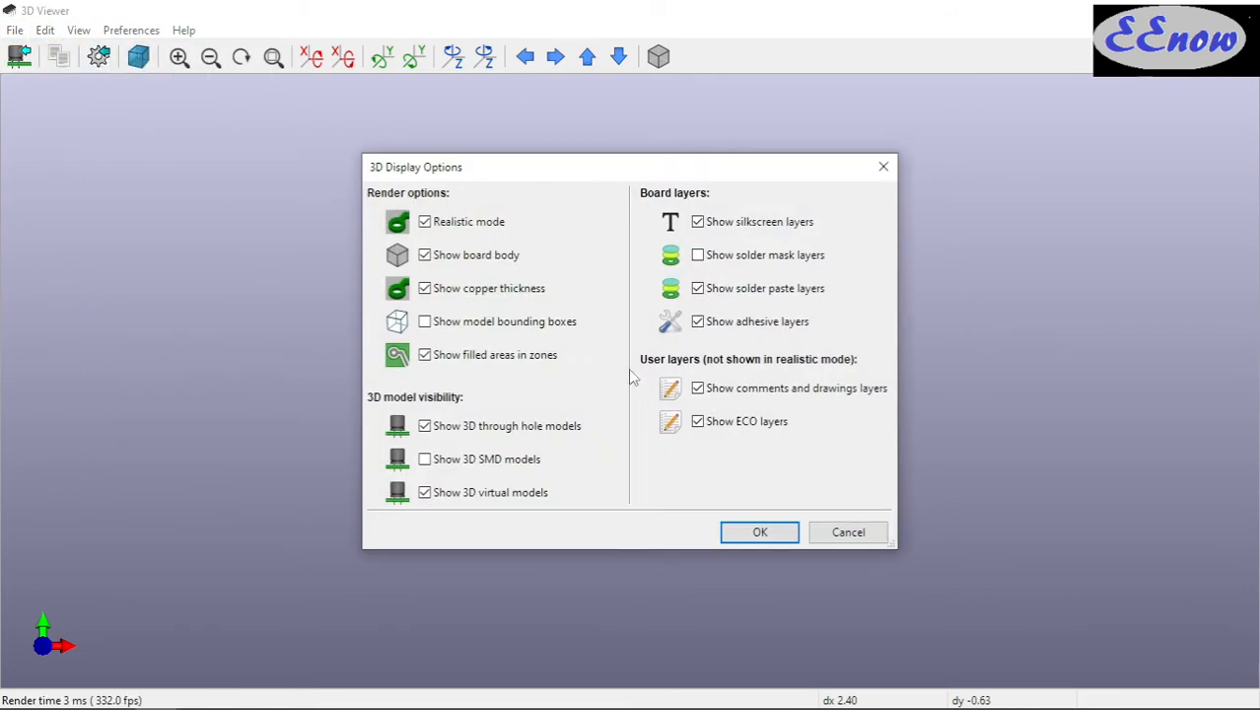
{"action": "left_click", "coordinate": [774, 529]}
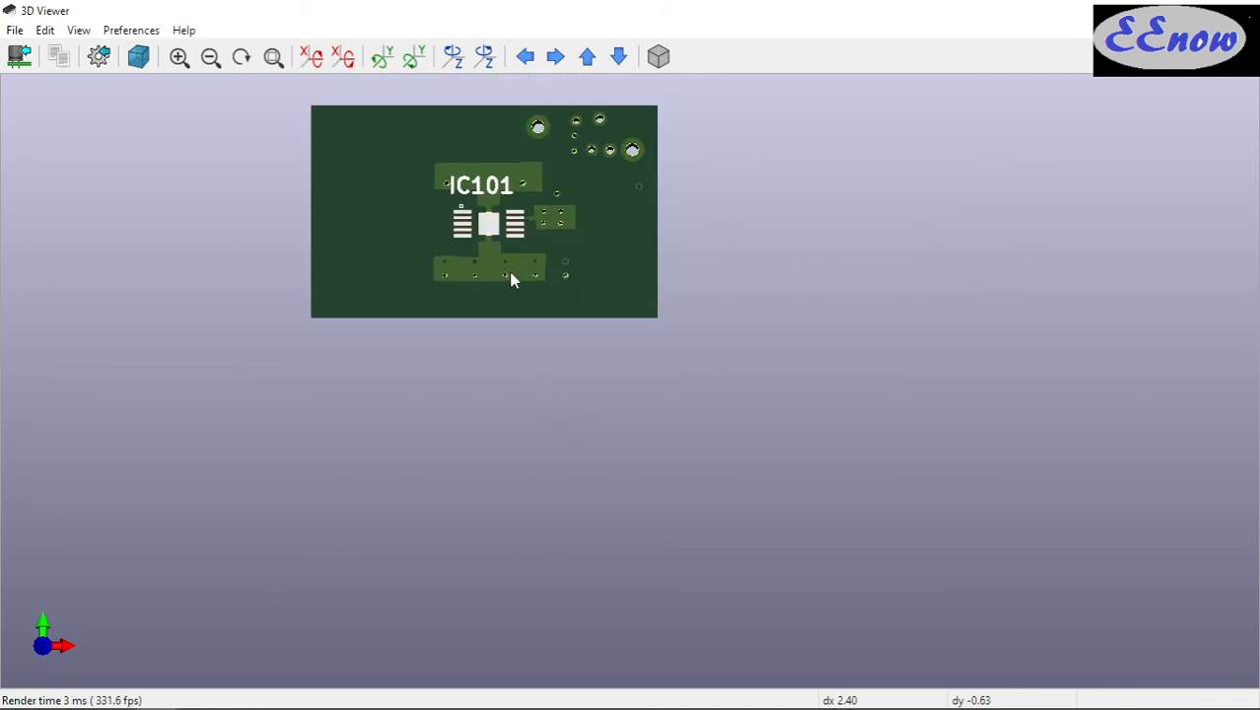
{"action": "middle_click_drag", "start_coordinate": [509, 273], "coordinate": [506, 374]}
{"action": "scroll", "coordinate": [506, 350], "scroll_direction": "up", "scroll_amount": 3}
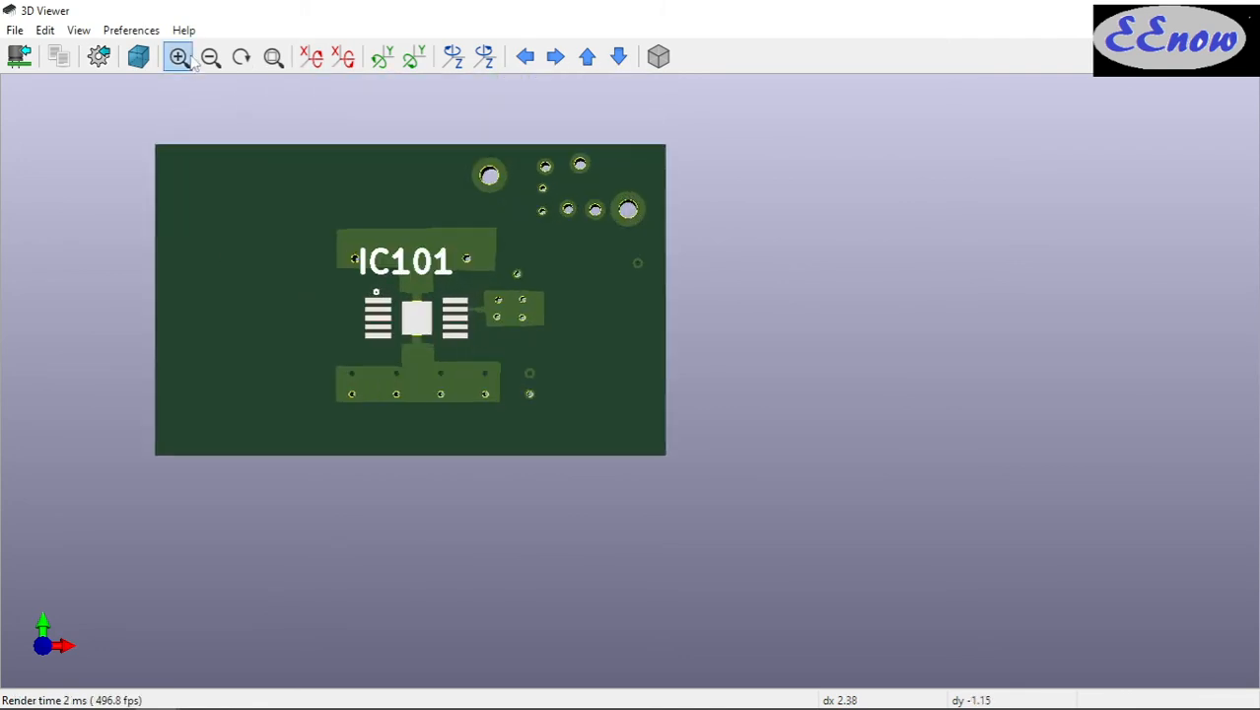
Hide the solder mask layers in the 3D display options and examine the exposed copper and vias
{"action": "left_click", "coordinate": [98, 57]}
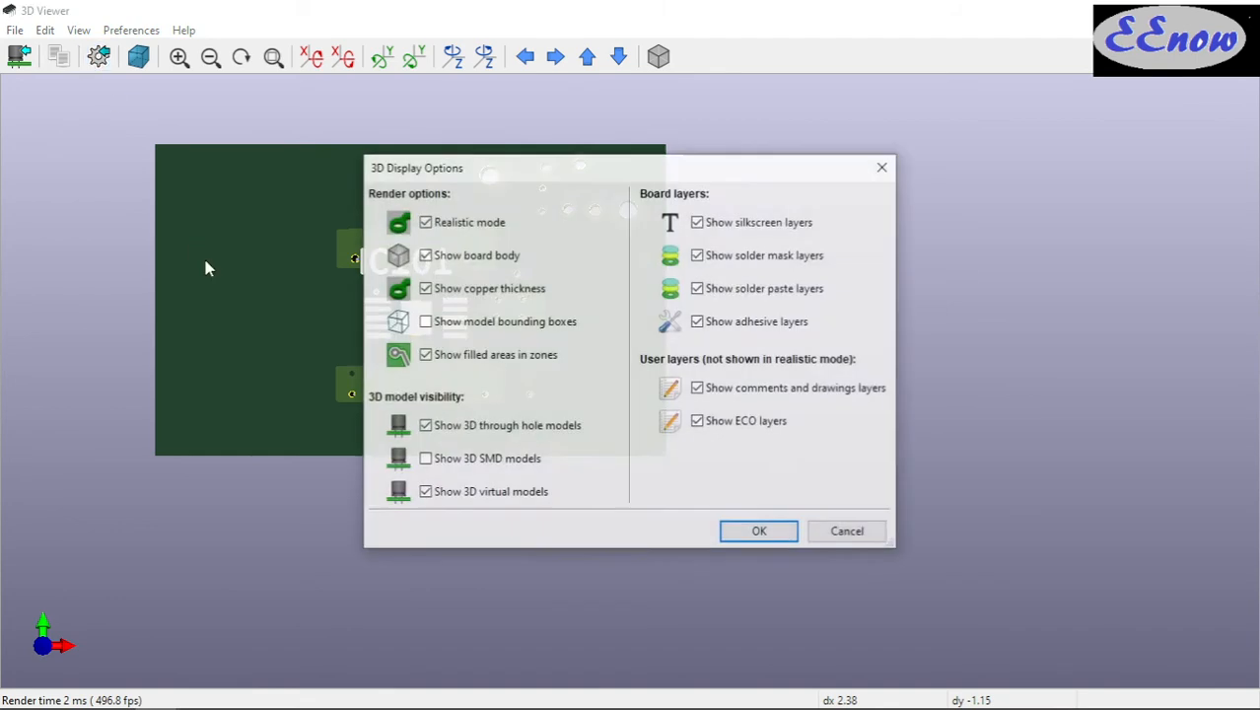
{"action": "left_click", "coordinate": [698, 255]}
{"action": "left_click", "coordinate": [759, 531]}
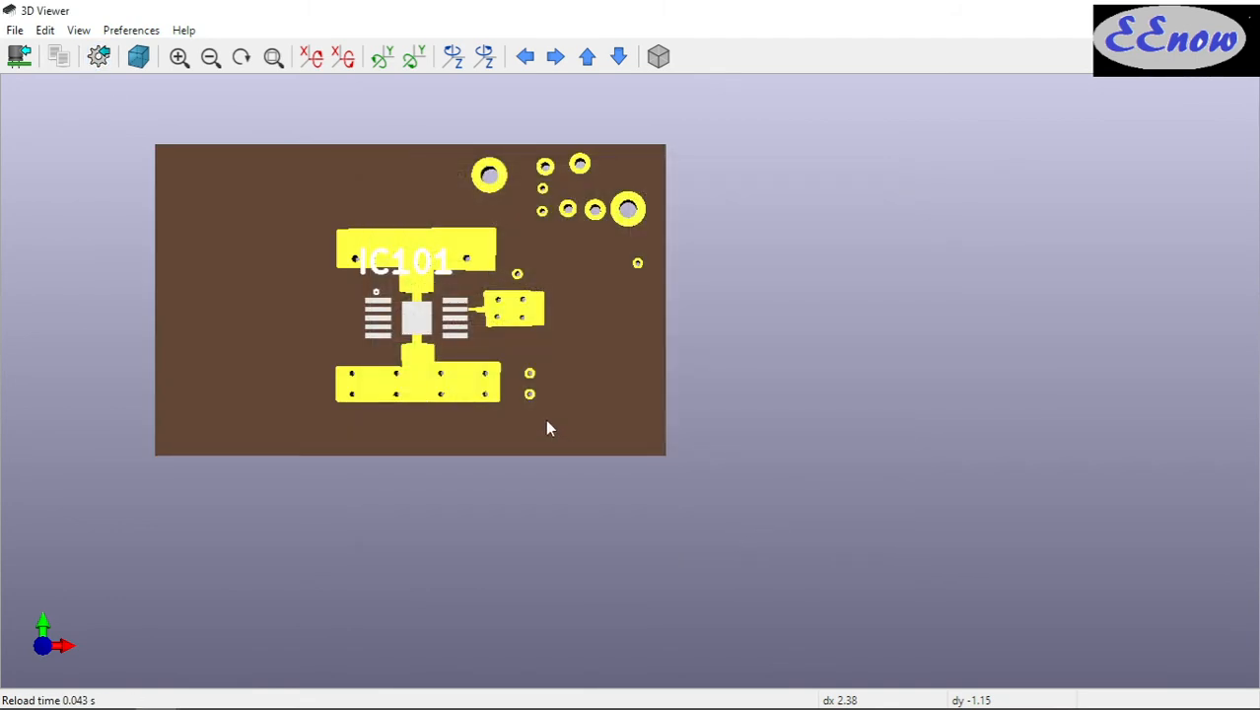
{"action": "scroll", "coordinate": [459, 366], "scroll_direction": "up", "scroll_amount": 2}
{"action": "scroll", "coordinate": [458, 366], "scroll_direction": "down", "scroll_amount": 1}
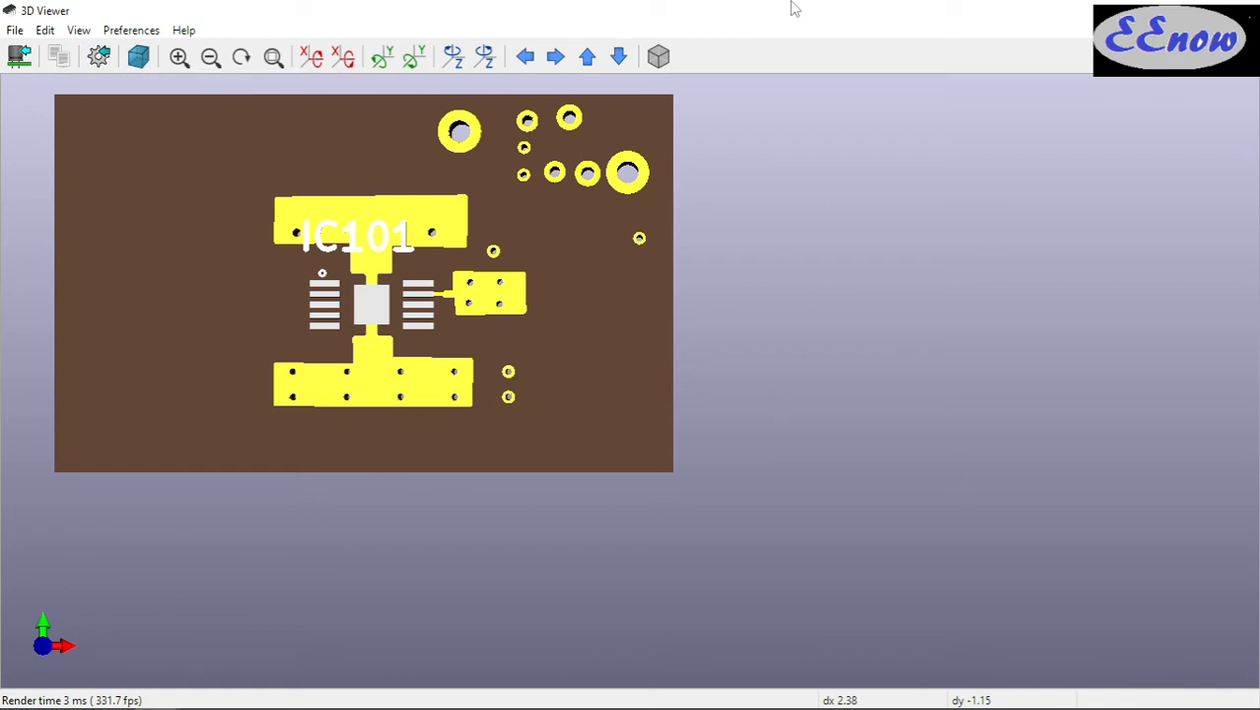
Close the 3D Viewer and return to the board layout in Pcbnew
{"action": "left_click", "coordinate": [15, 30]}
{"action": "key", "text": "Escape"}
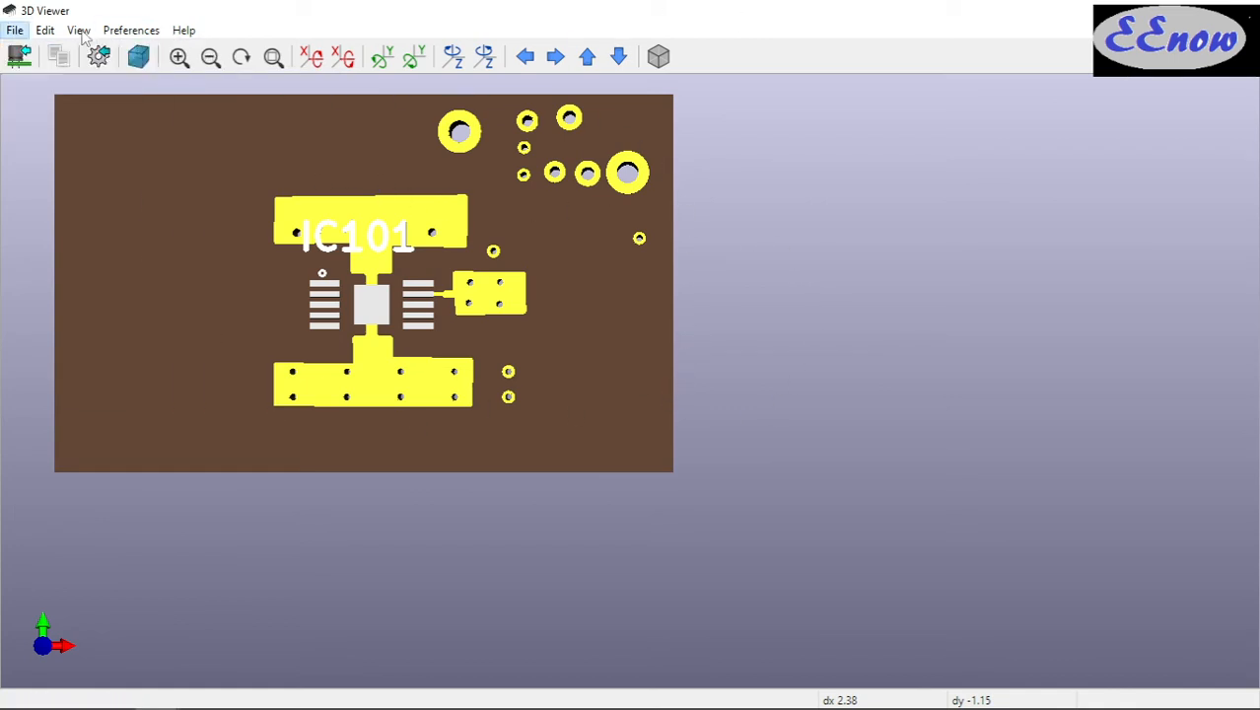
{"action": "left_click", "coordinate": [81, 31]}
{"action": "key", "text": "Escape"}
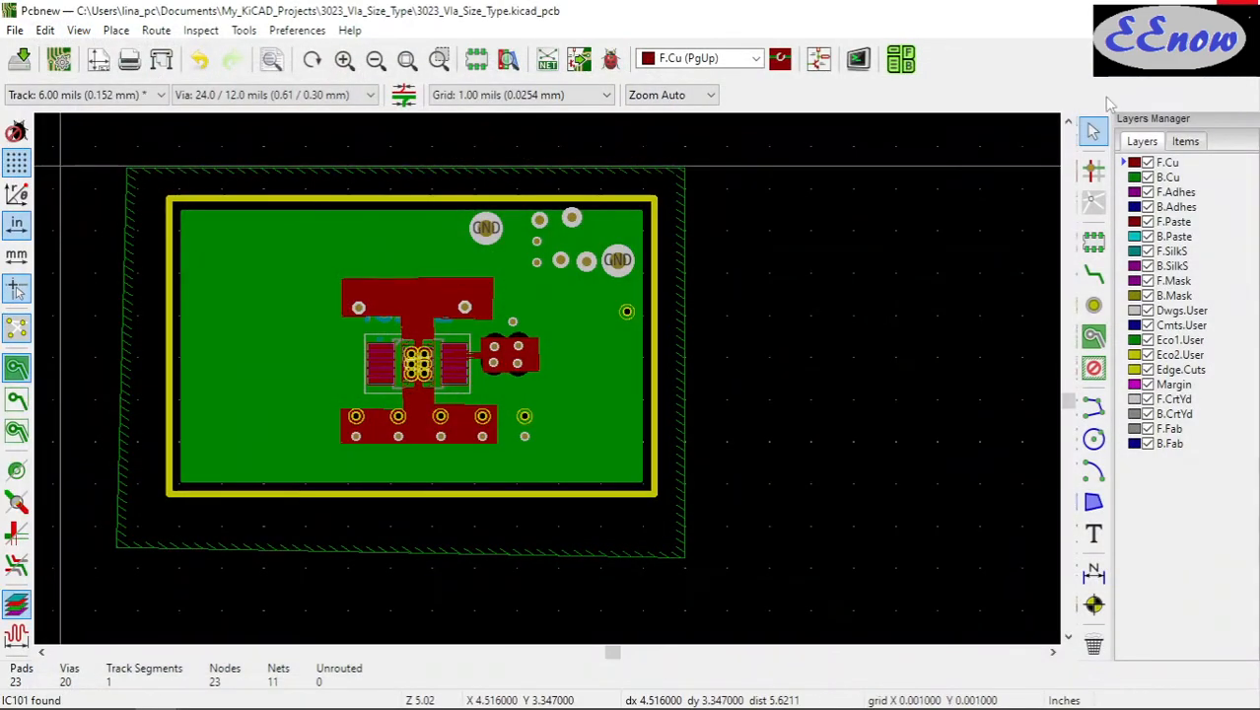
Start a GND copper zone on F.Cu and B.Cu, with its first corner just outside the existing zone's upper-left corner
{"action": "left_click", "coordinate": [1093, 337]}
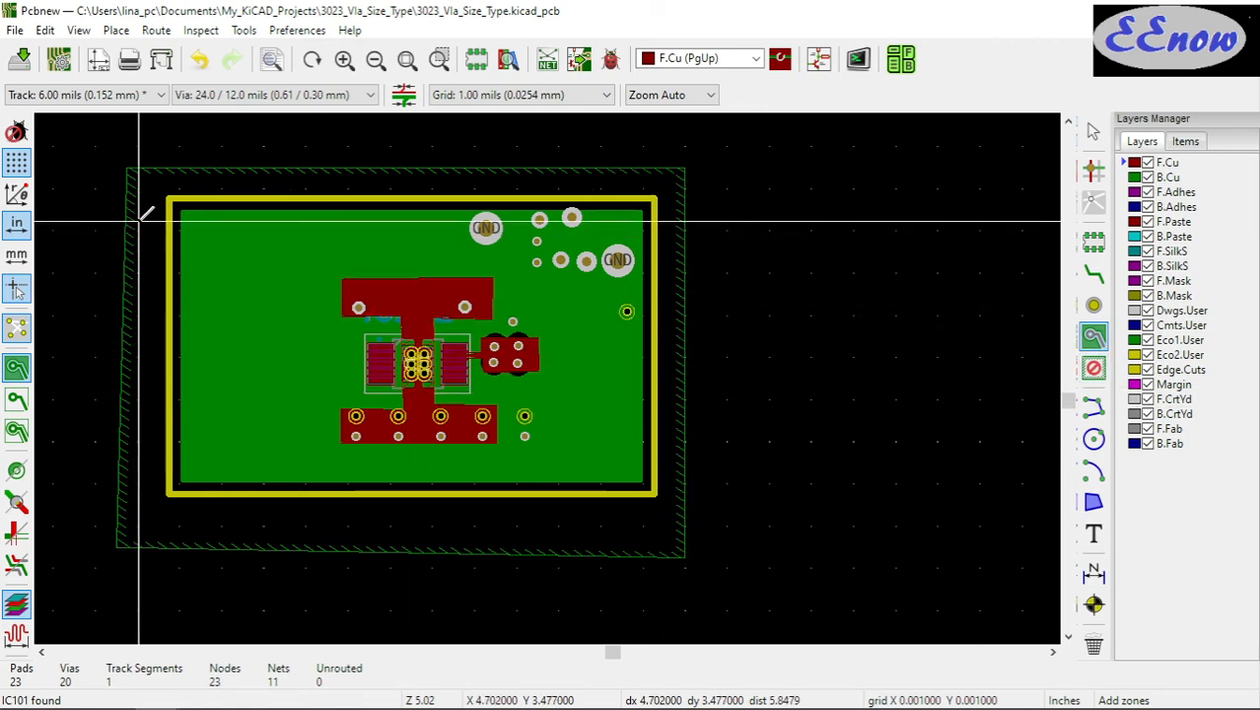
{"action": "left_click", "coordinate": [99, 153]}
{"action": "left_click", "coordinate": [478, 176]}
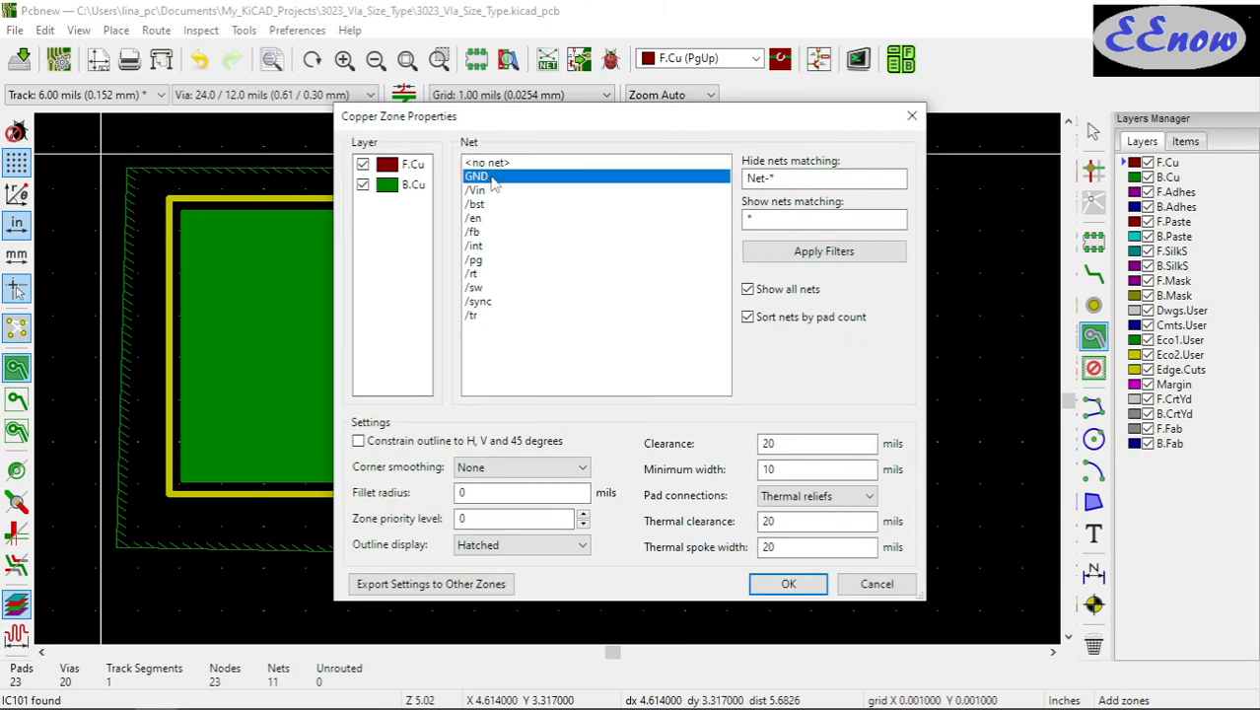
{"action": "left_click", "coordinate": [788, 583]}
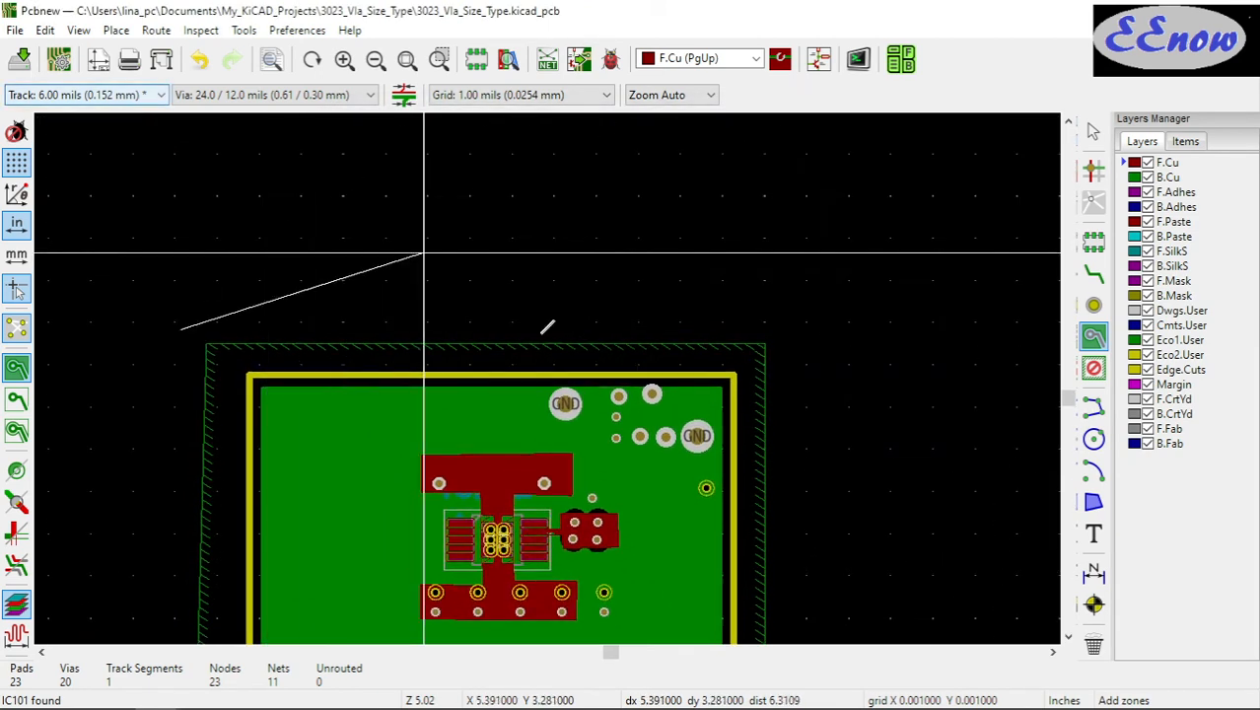
Place the remaining corners of the GND zone just outside the existing zone around the whole board and close the outline
{"action": "left_click", "coordinate": [810, 322]}
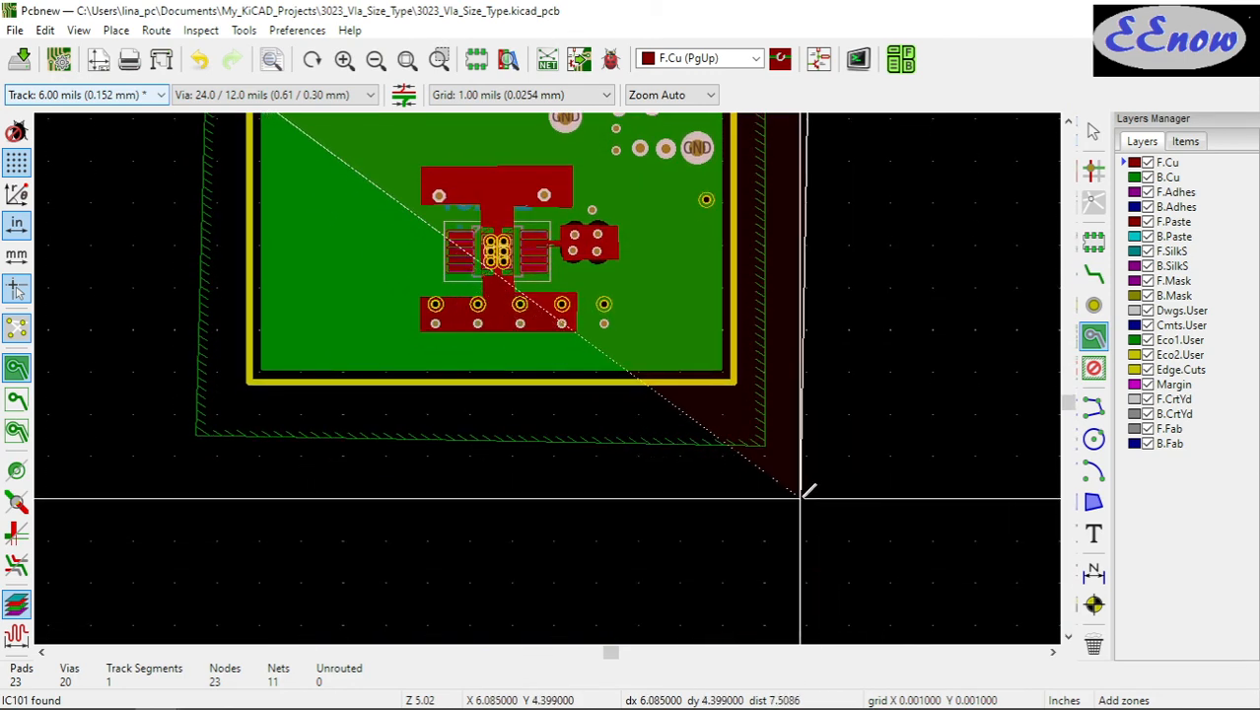
{"action": "left_click", "coordinate": [803, 496]}
{"action": "left_click", "coordinate": [191, 473]}
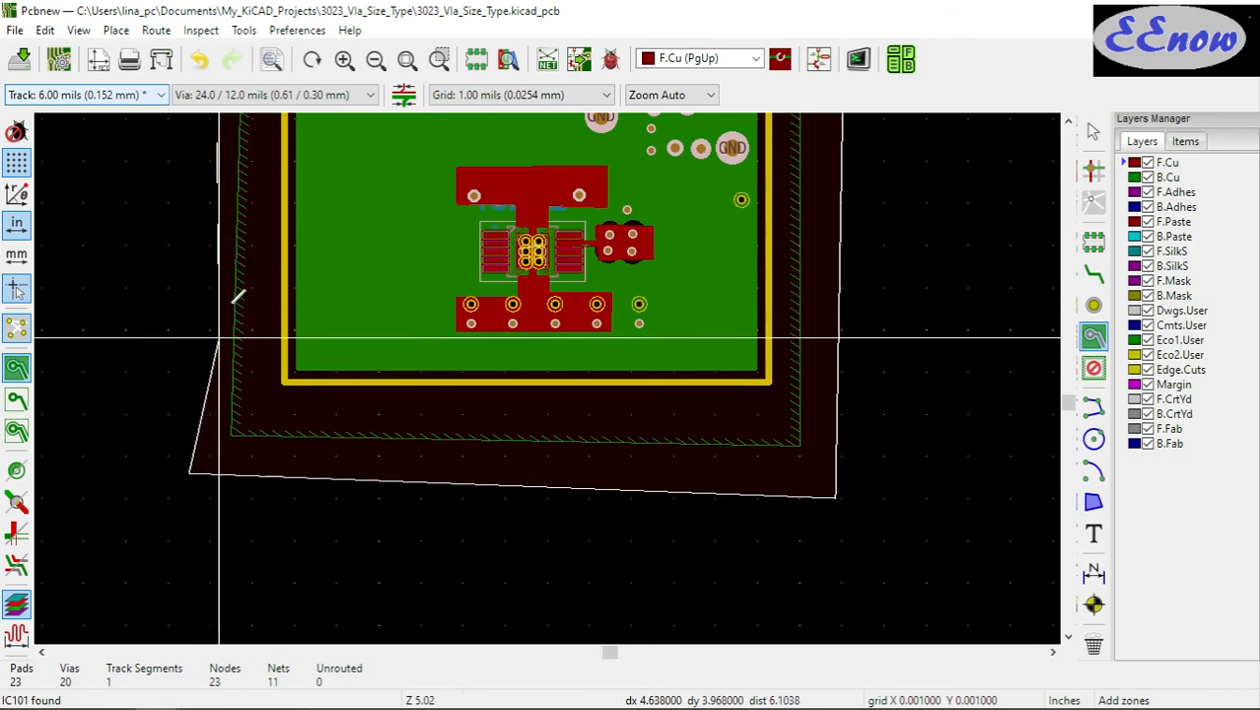
{"action": "right_click", "coordinate": [209, 245]}
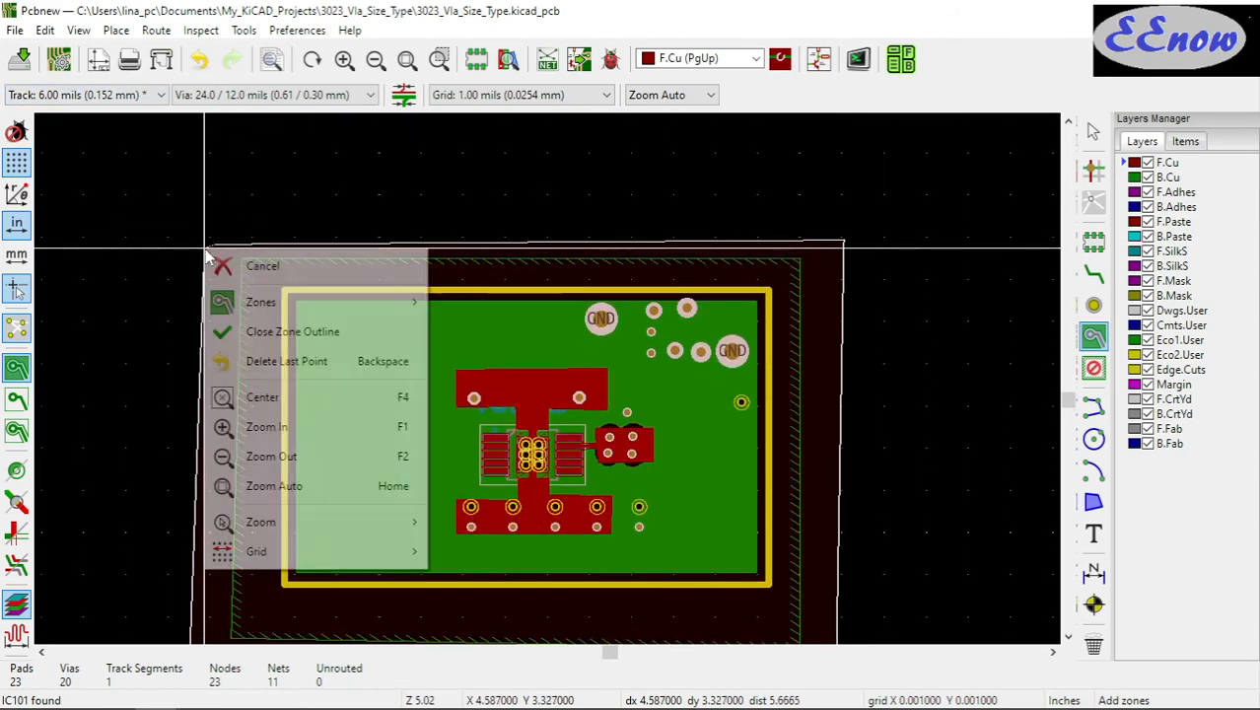
{"action": "left_click", "coordinate": [264, 331]}
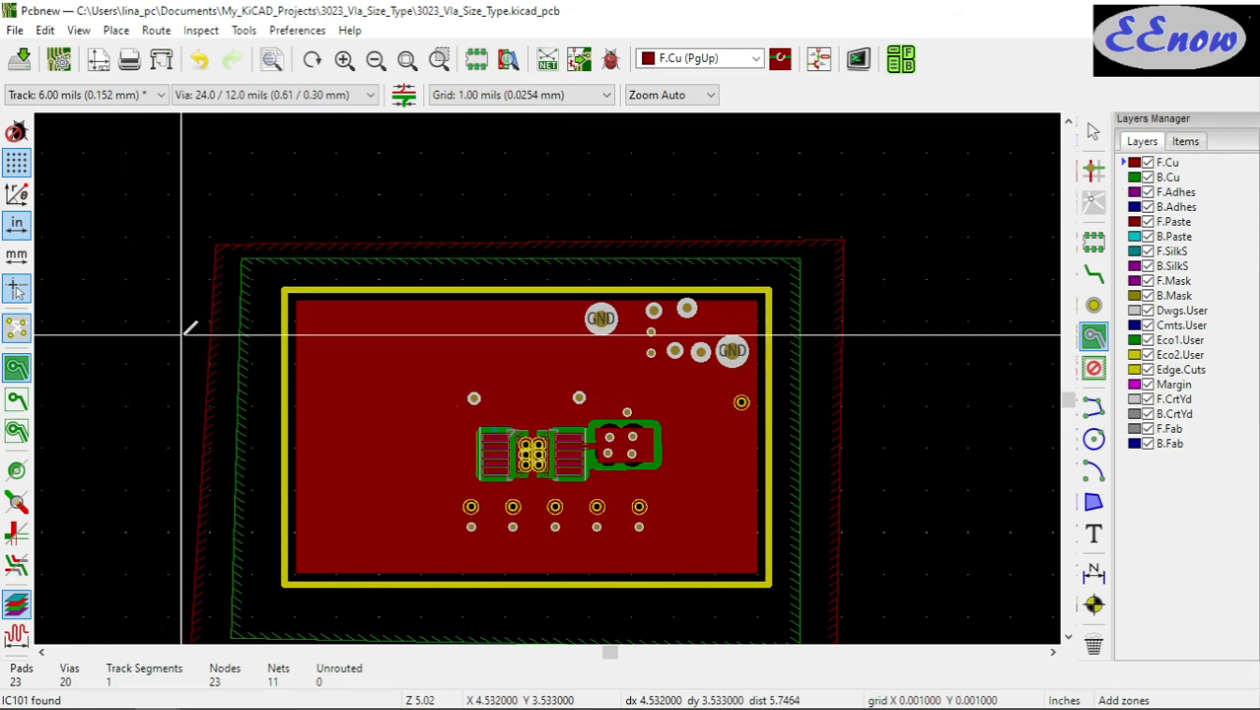
Open the board in the 3D Viewer and examine the front copper and the clearances around IC101 and the vias
{"action": "scroll", "coordinate": [552, 373], "scroll_direction": "up", "scroll_amount": 1}
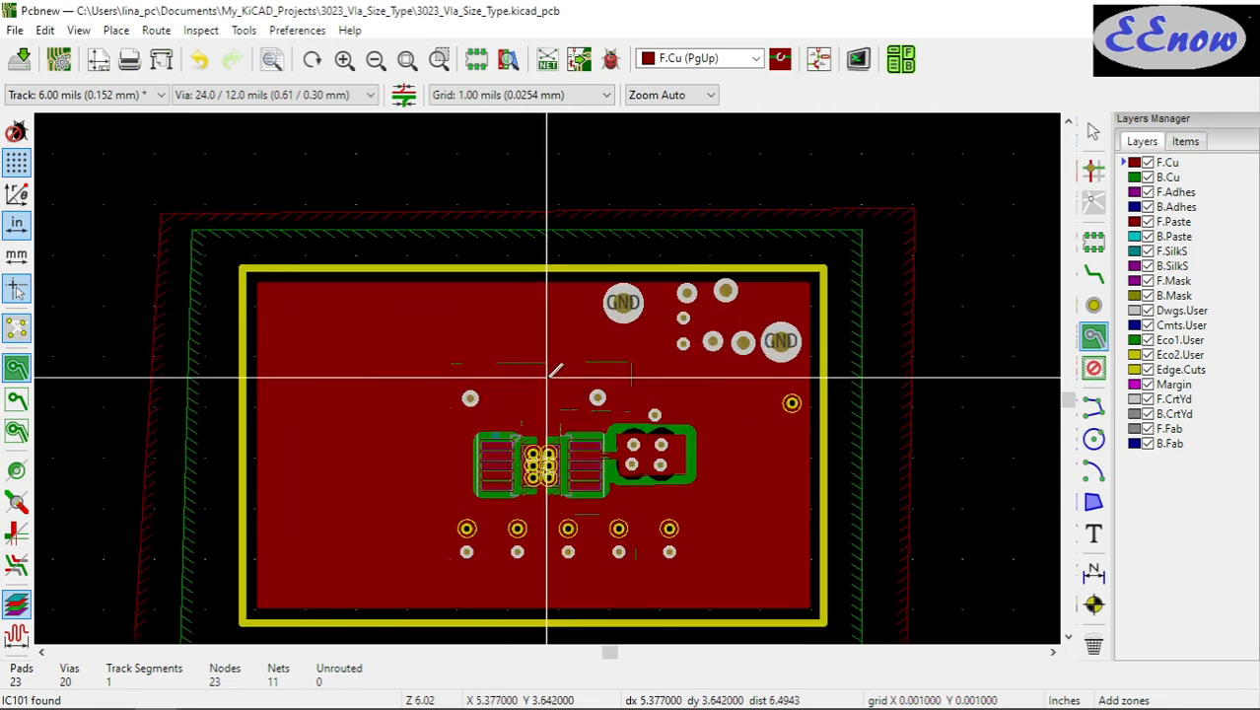
{"action": "scroll", "coordinate": [555, 371], "scroll_direction": "down", "scroll_amount": 5}
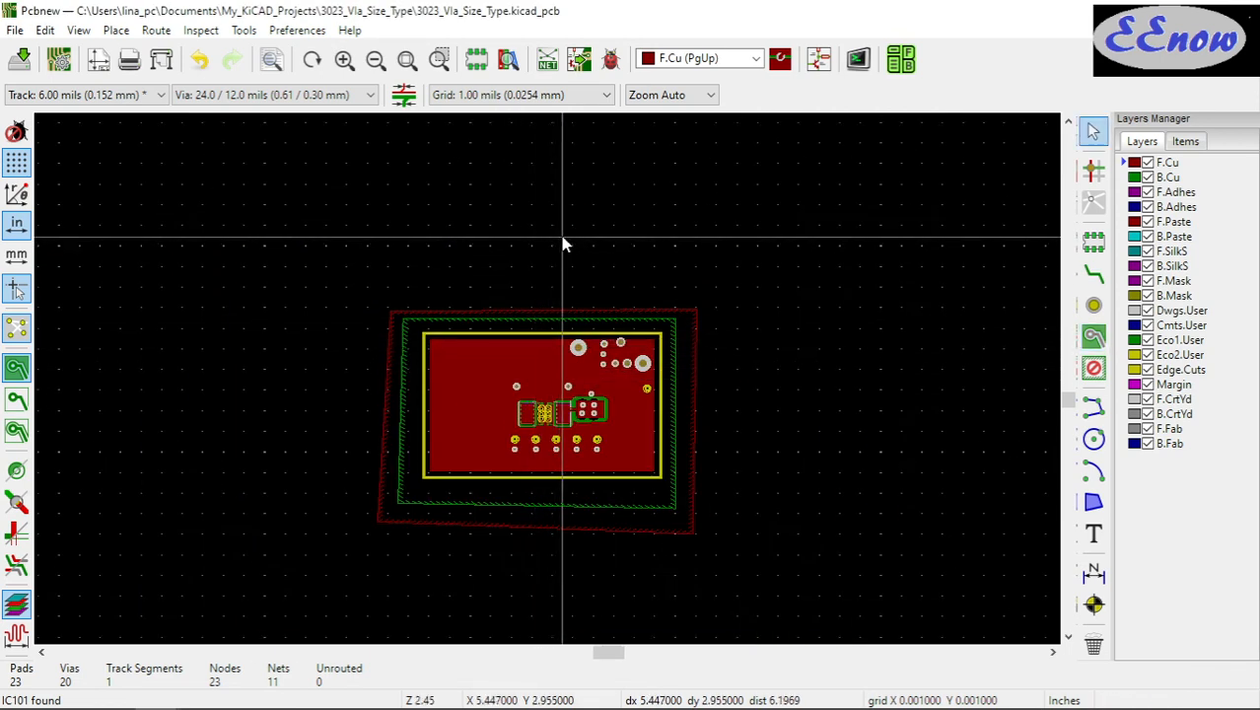
{"action": "left_click", "coordinate": [78, 30]}
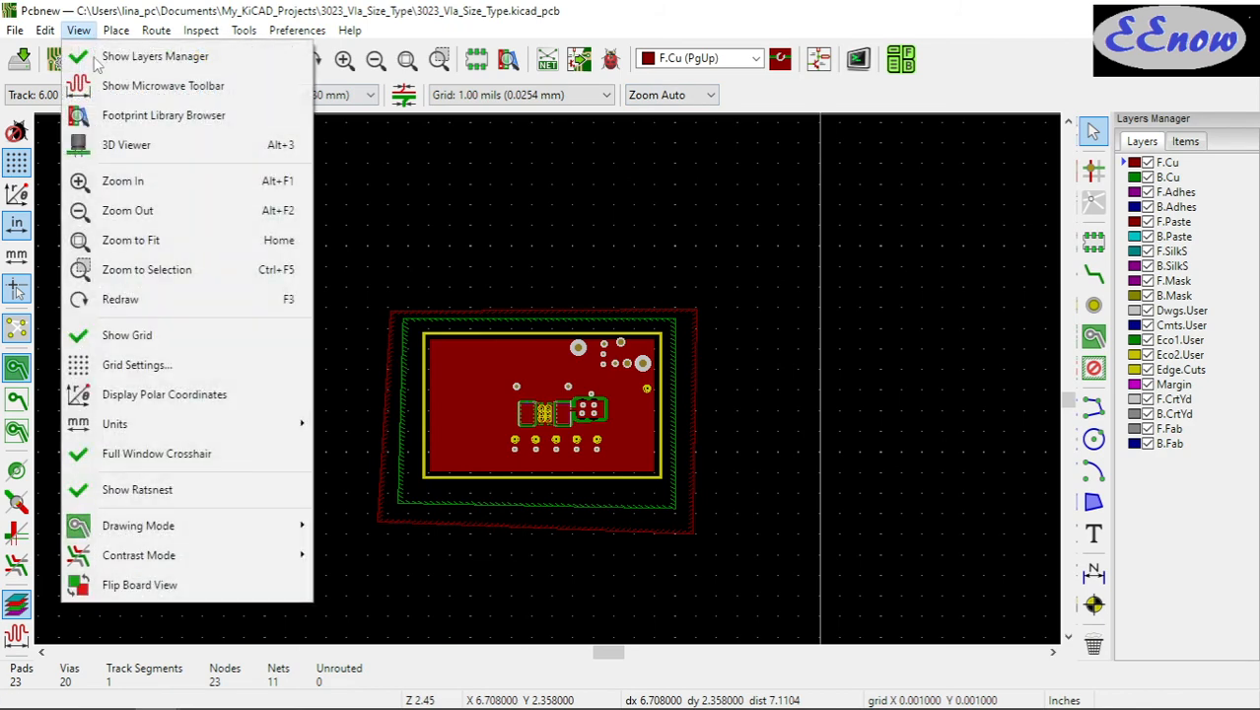
{"action": "left_click", "coordinate": [133, 145]}
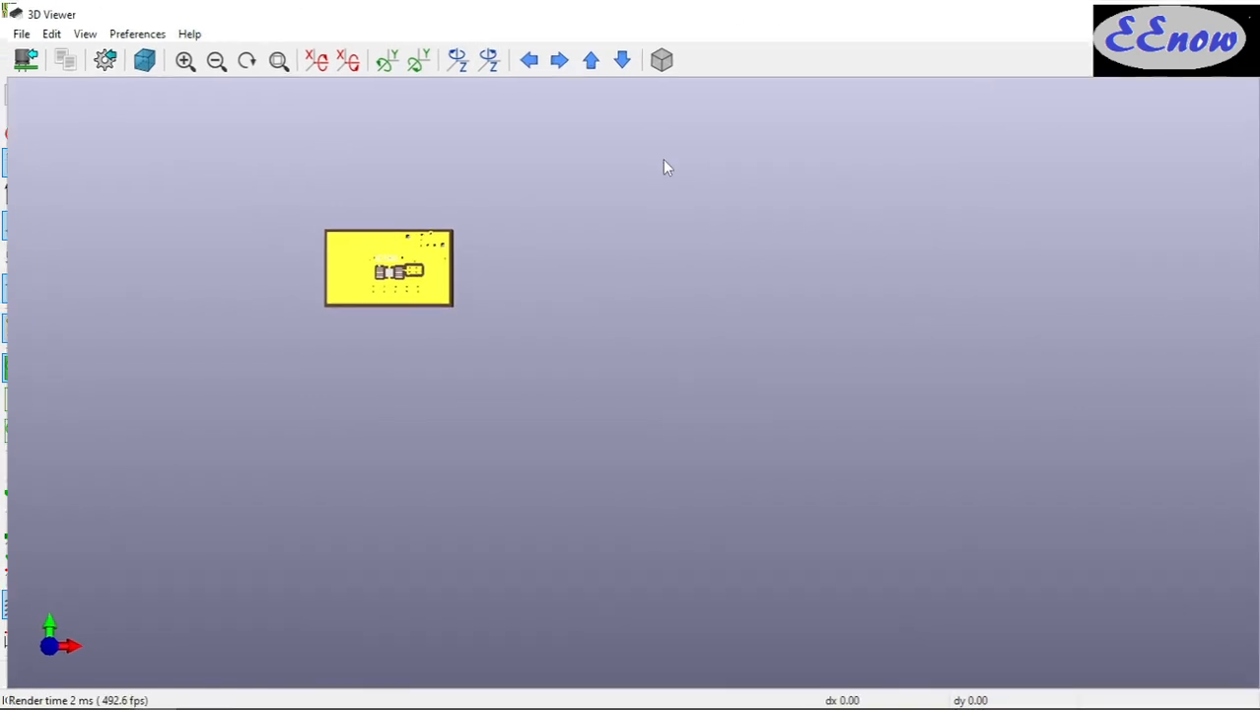
{"action": "scroll", "coordinate": [289, 292], "scroll_direction": "up", "scroll_amount": 2}
{"action": "middle_click_drag", "start_coordinate": [301, 284], "coordinate": [798, 419]}
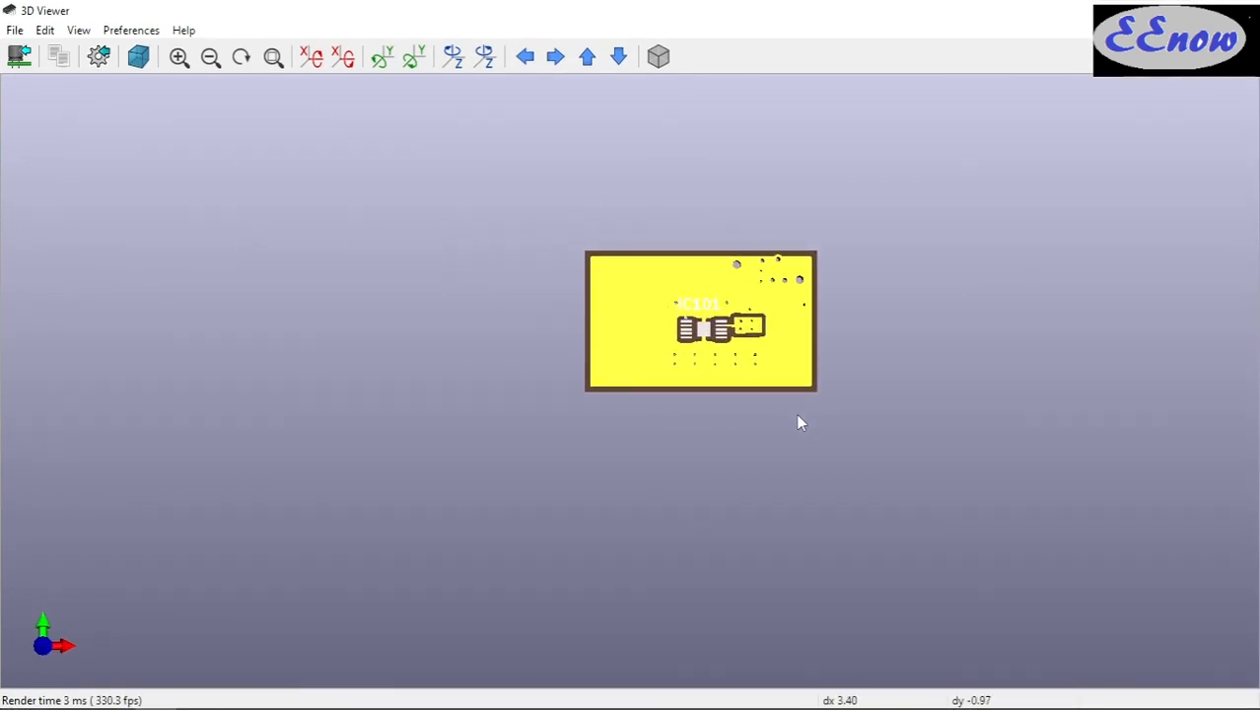
{"action": "scroll", "coordinate": [776, 340], "scroll_direction": "up", "scroll_amount": 3}
{"action": "scroll", "coordinate": [759, 337], "scroll_direction": "down", "scroll_amount": 2}
{"action": "scroll", "coordinate": [820, 308], "scroll_direction": "up", "scroll_amount": 3}
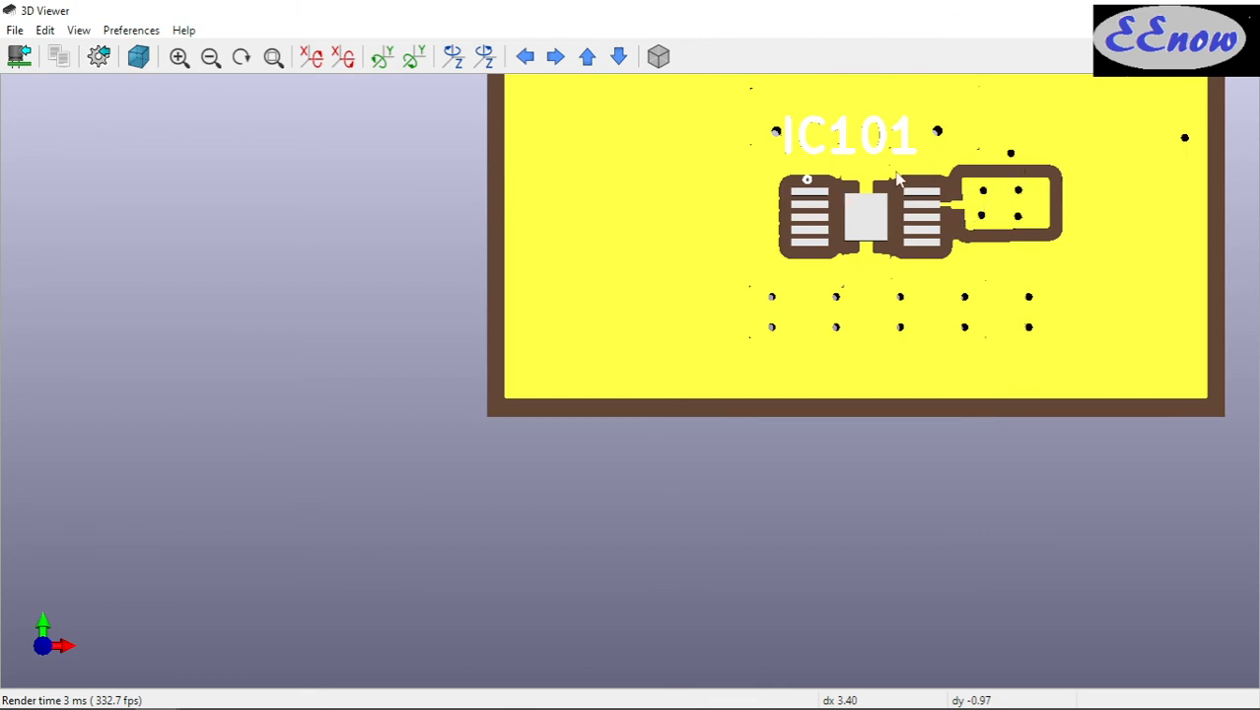
{"action": "scroll", "coordinate": [897, 179], "scroll_direction": "down", "scroll_amount": 1}
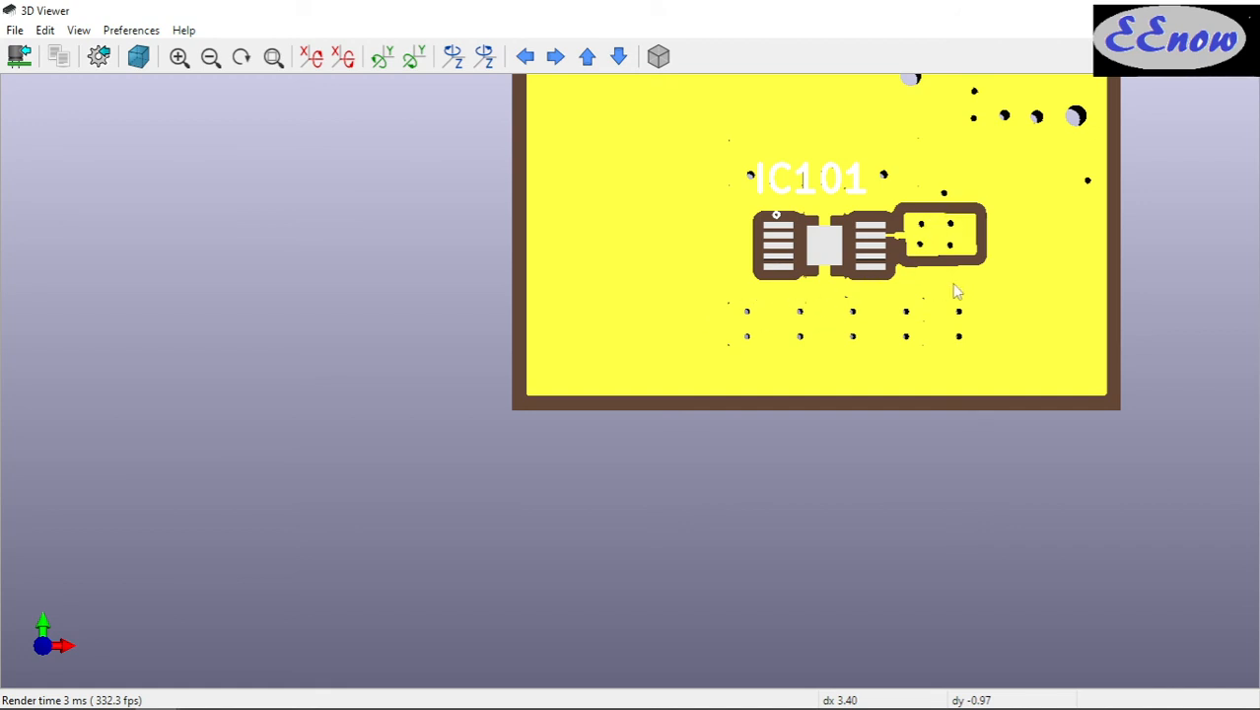
{"action": "scroll", "coordinate": [1023, 195], "scroll_direction": "down", "scroll_amount": 1}
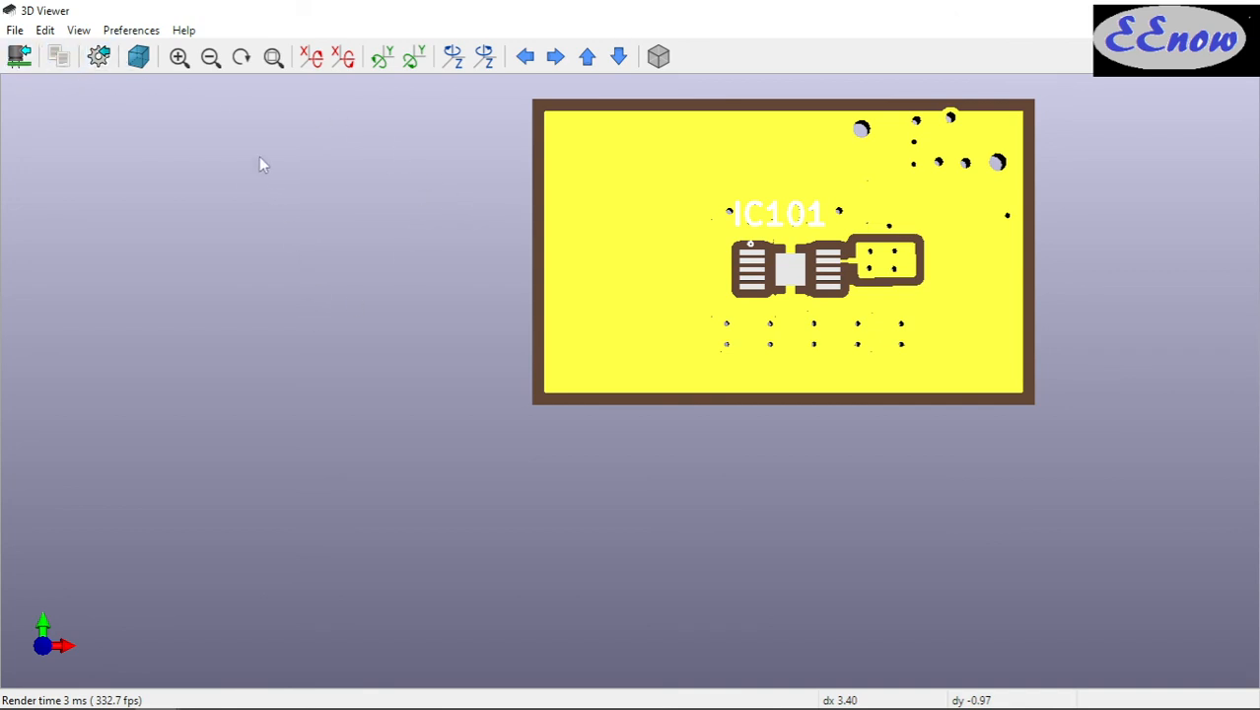
Fit the board in the 3D view, turn it to its back side and examine the back copper around the vias
{"action": "left_click", "coordinate": [271, 59]}
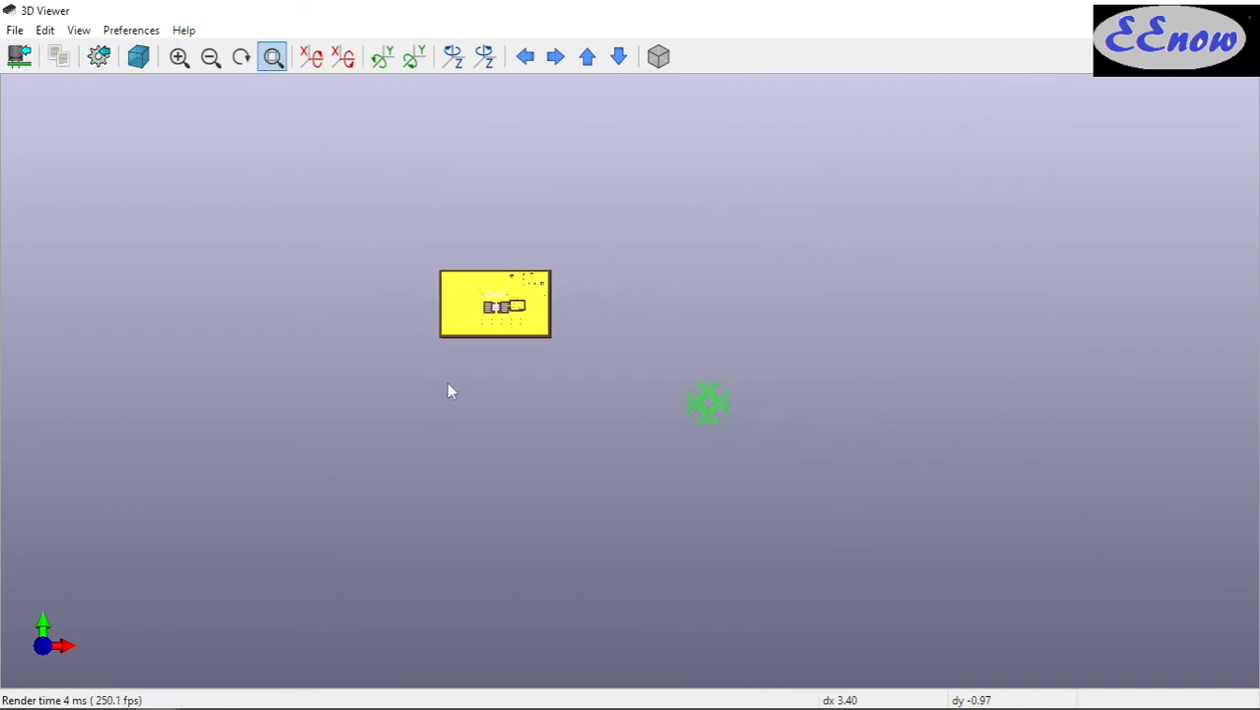
{"action": "left_click_drag", "start_coordinate": [461, 340], "coordinate": [590, 363]}
{"action": "left_click_drag", "start_coordinate": [586, 286], "coordinate": [793, 329]}
{"action": "scroll", "coordinate": [868, 262], "scroll_direction": "up", "scroll_amount": 2}
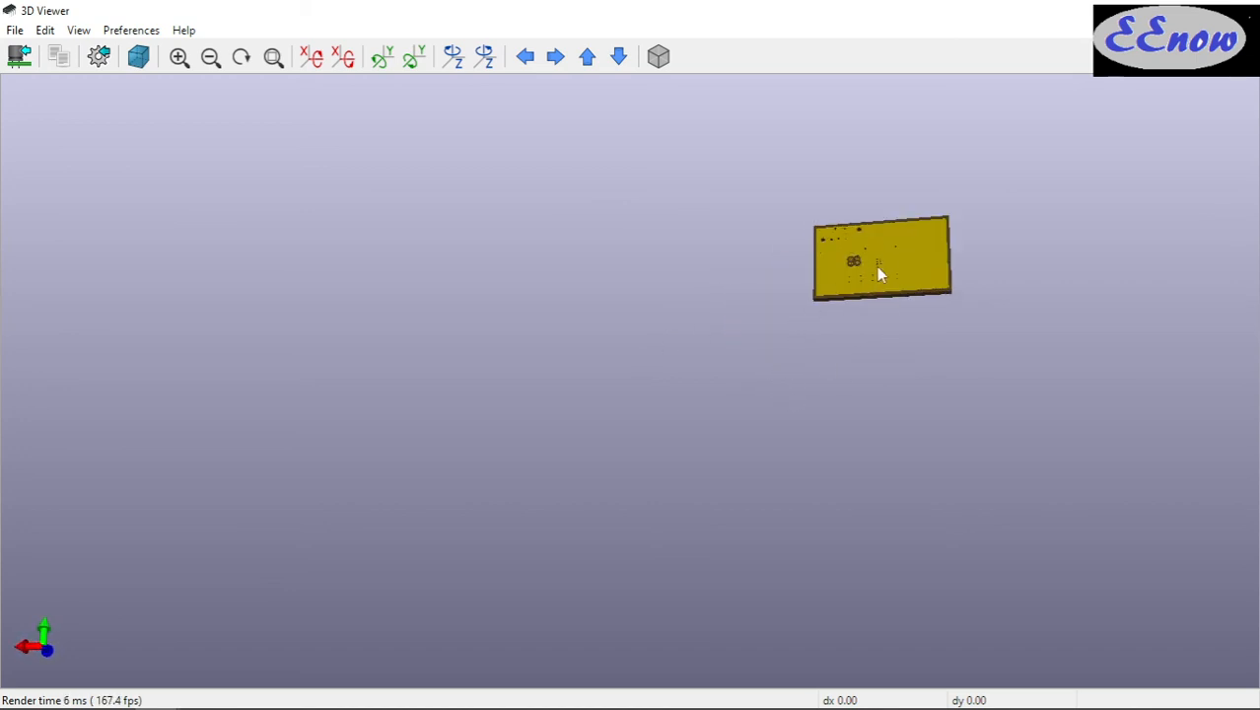
{"action": "scroll", "coordinate": [882, 270], "scroll_direction": "up", "scroll_amount": 2}
{"action": "middle_click_drag", "start_coordinate": [982, 244], "coordinate": [441, 447]}
{"action": "scroll", "coordinate": [486, 419], "scroll_direction": "up", "scroll_amount": 2}
{"action": "left_click_drag", "start_coordinate": [486, 419], "coordinate": [407, 513]}
{"action": "scroll", "coordinate": [414, 335], "scroll_direction": "up", "scroll_amount": 1}
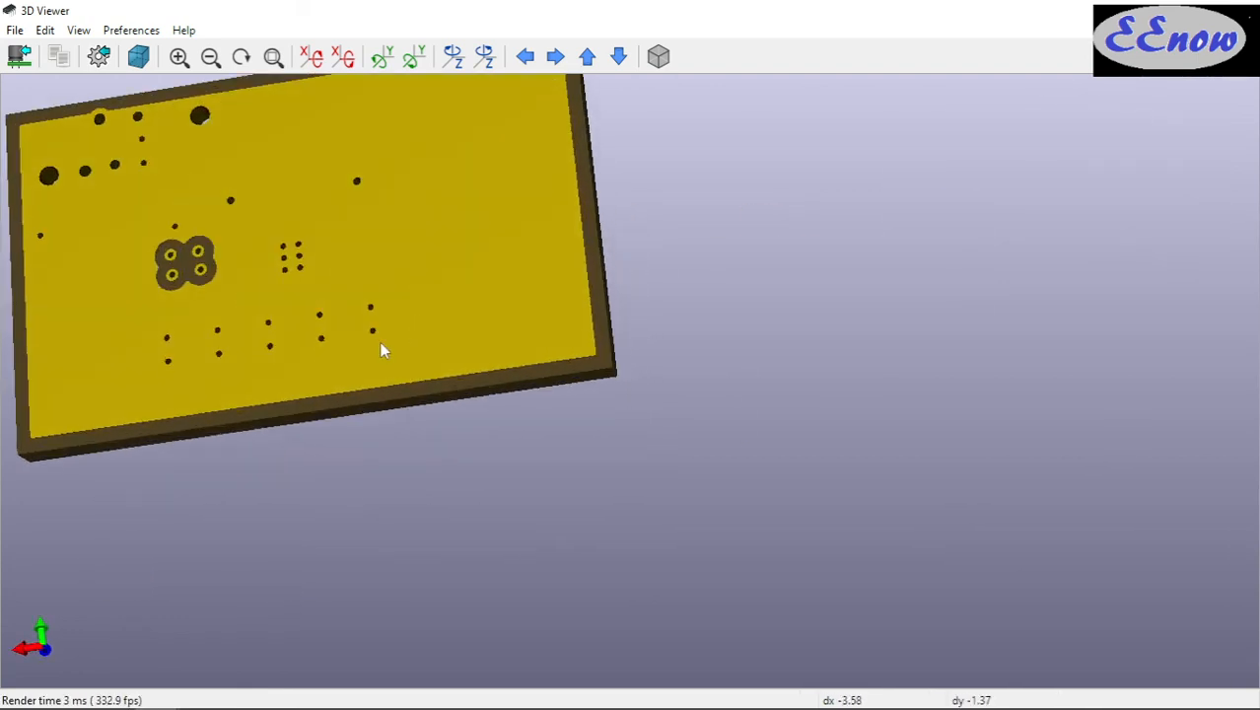
{"action": "scroll", "coordinate": [313, 366], "scroll_direction": "down", "scroll_amount": 1}
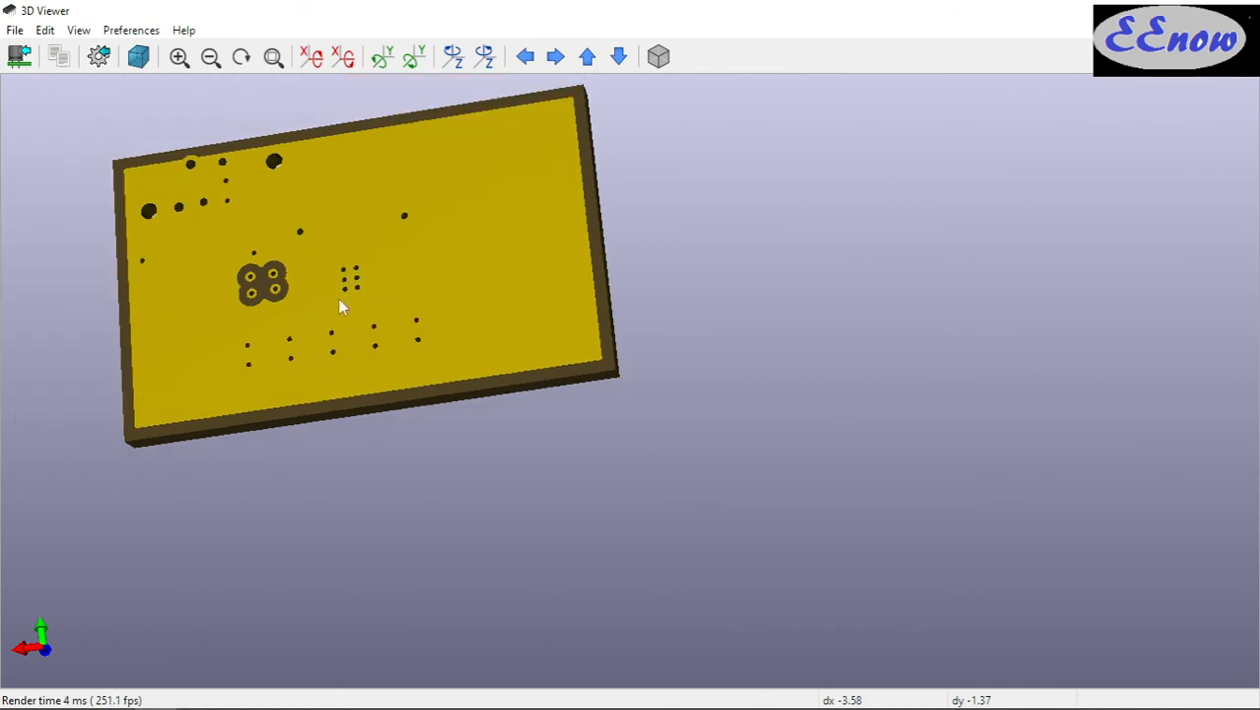
{"action": "scroll", "coordinate": [333, 301], "scroll_direction": "up", "scroll_amount": 1}
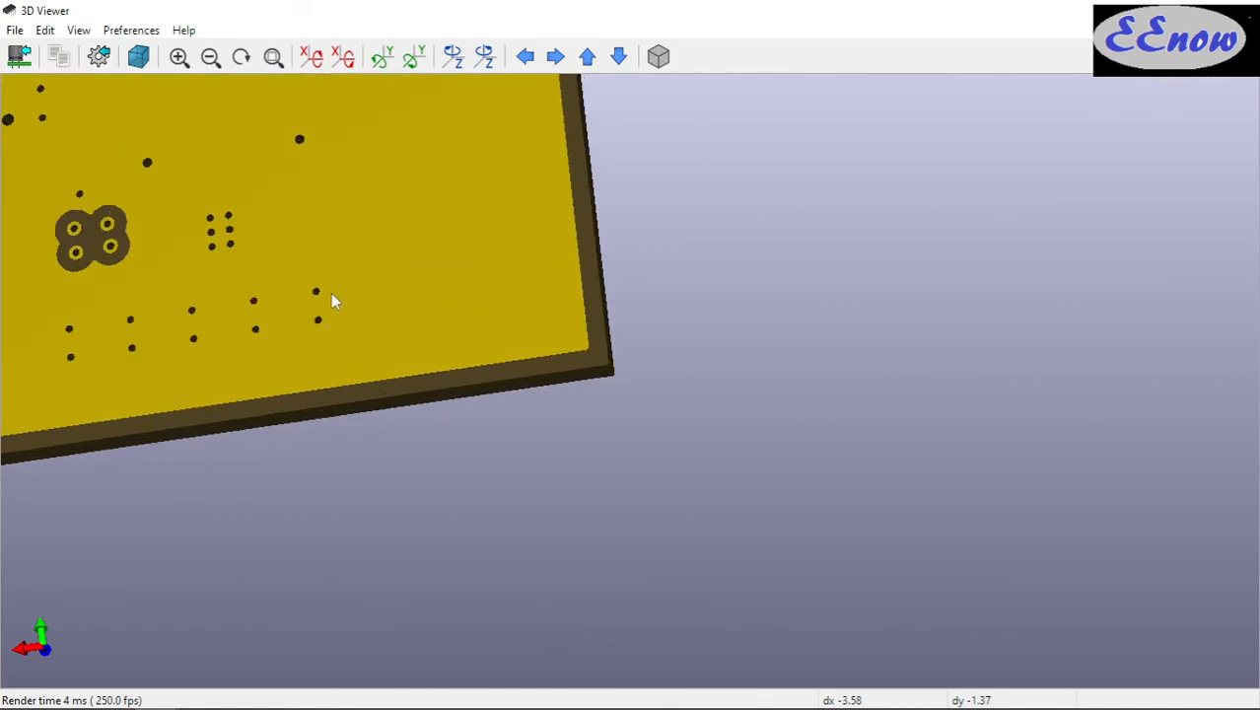
{"action": "scroll", "coordinate": [190, 231], "scroll_direction": "down", "scroll_amount": 2}
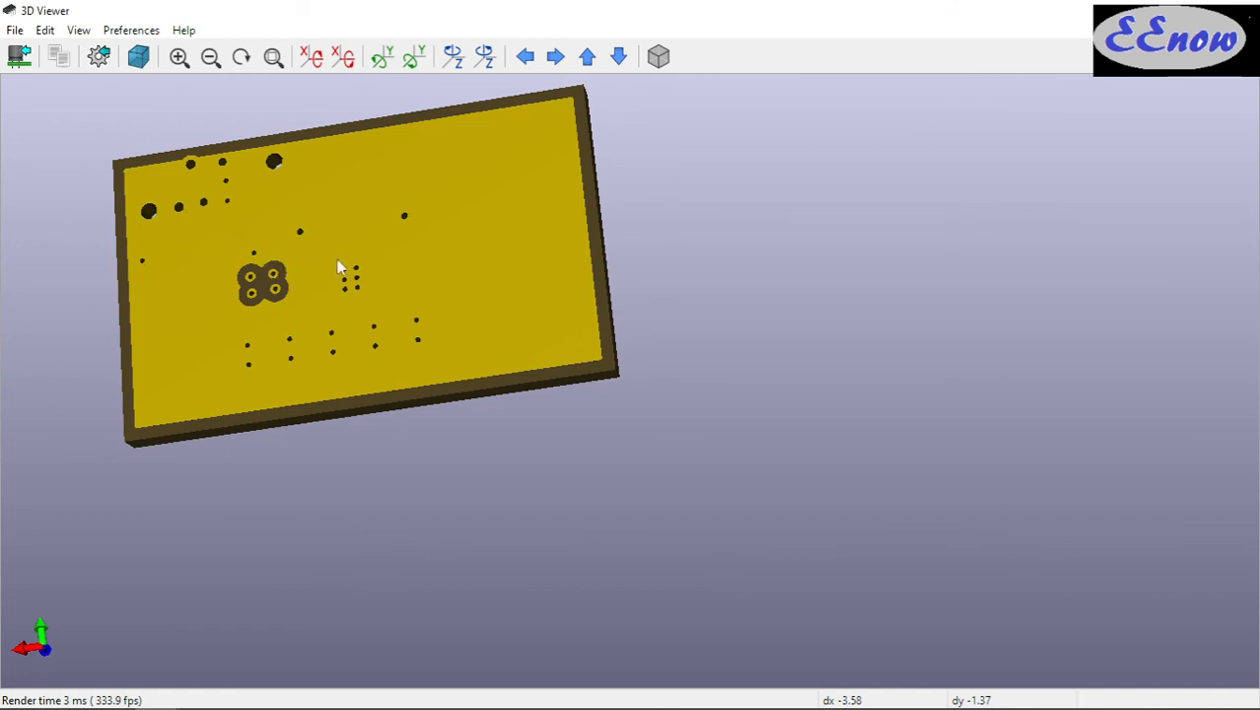